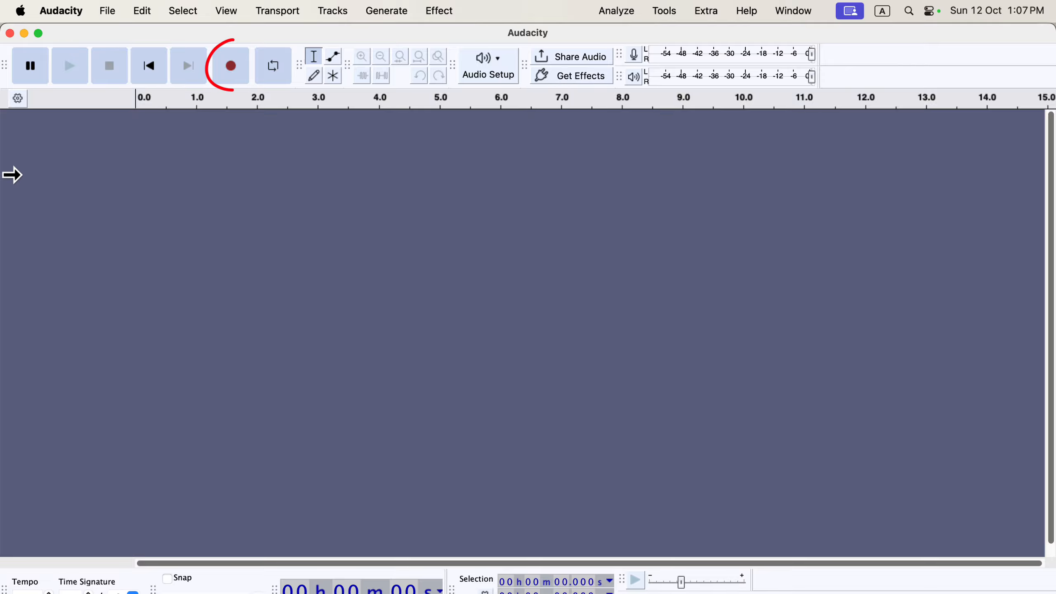
- Record a test voice clip of about 11 seconds, stop recording, and remove the recorded track
left_click(234, 80)
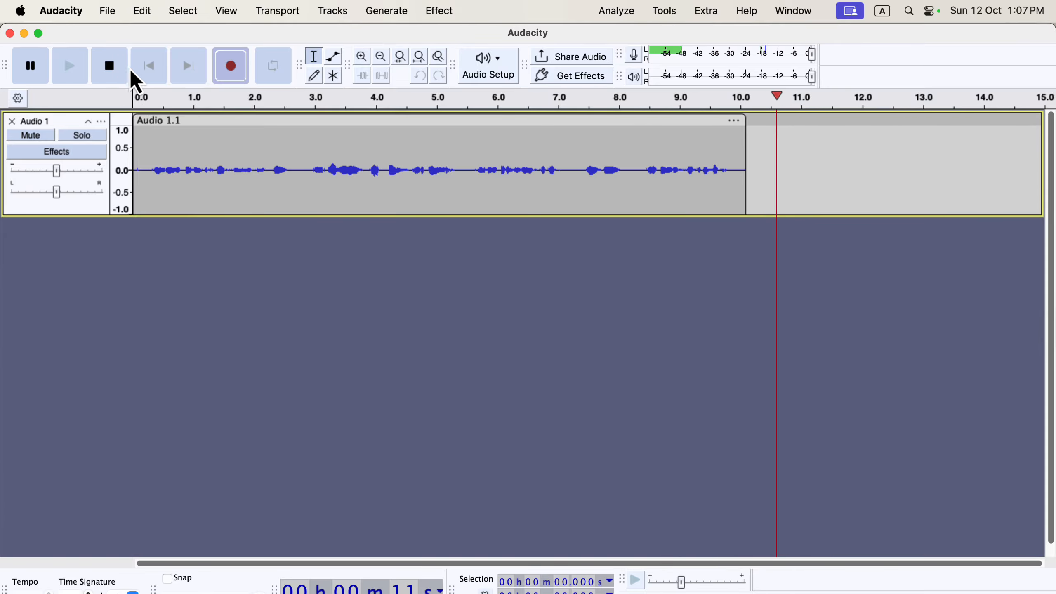
left_click(119, 73)
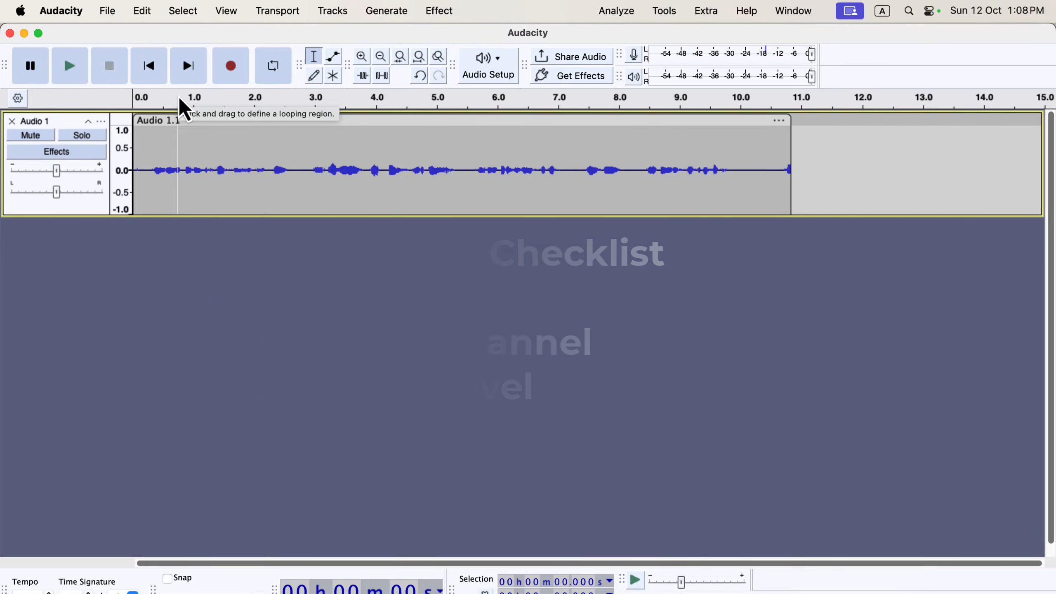
left_click(11, 121)
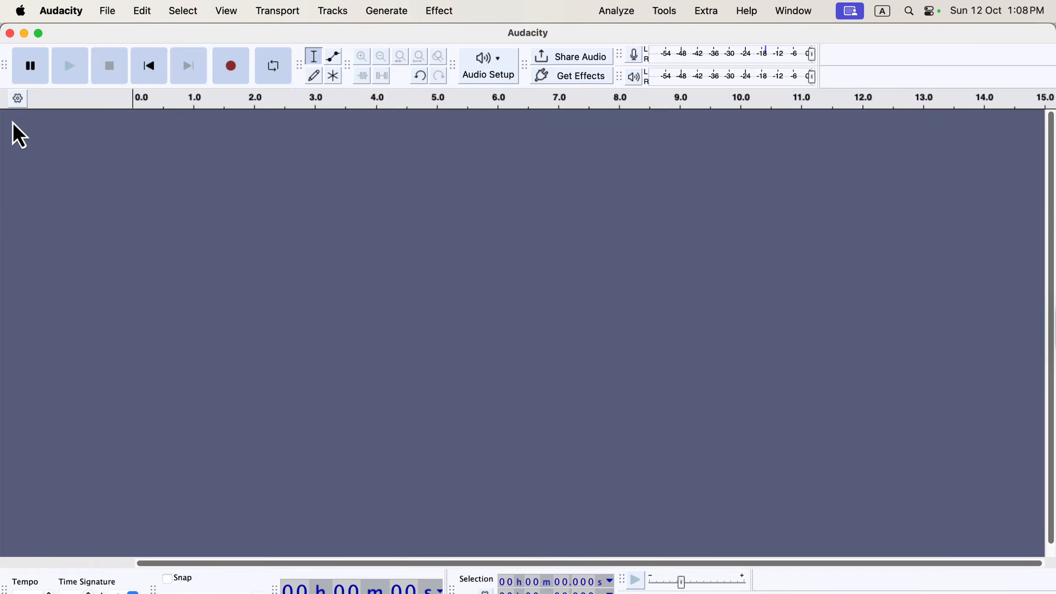
- Set the recording device to MacBook Pro Microphone in the audio setup
left_click(466, 80)
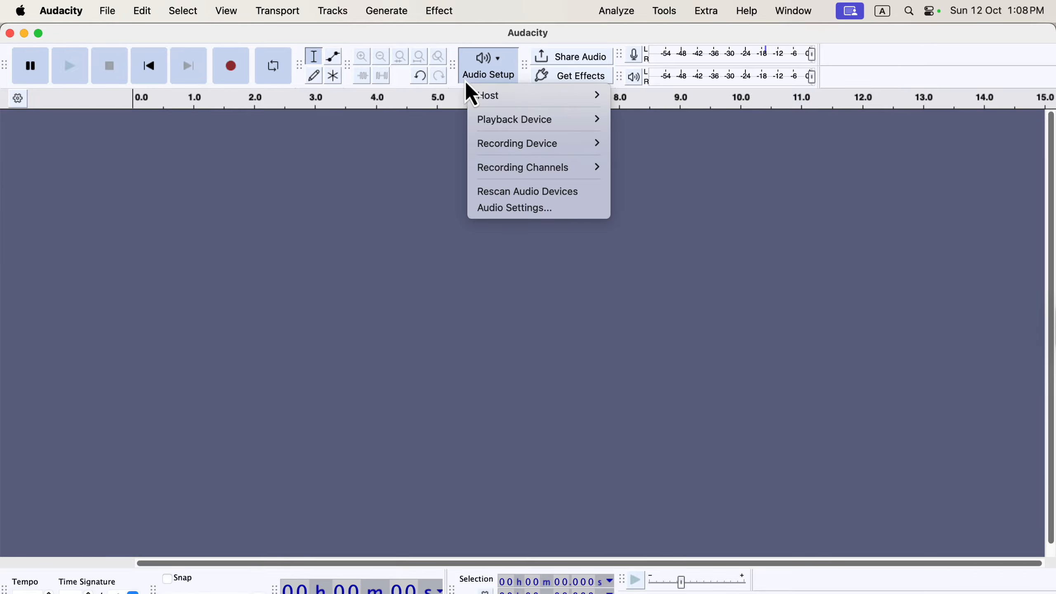
mouse_move(482, 143)
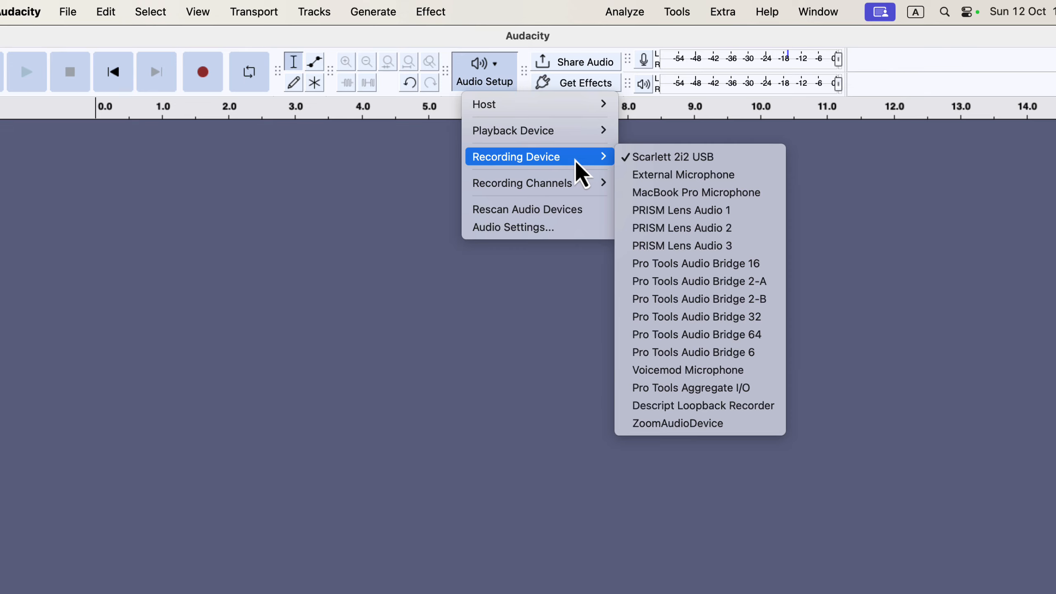
left_click(513, 217)
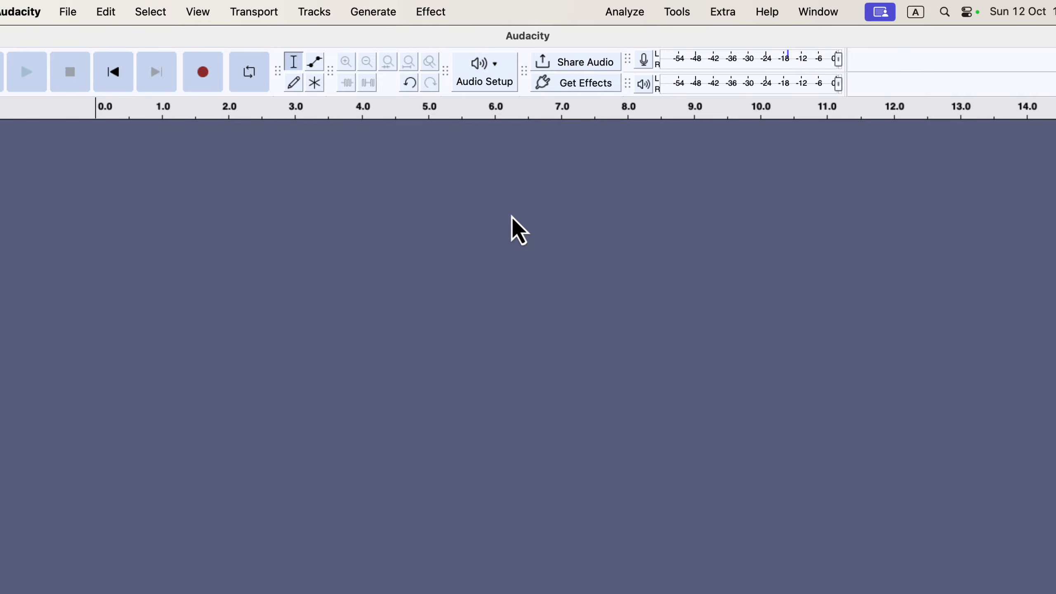
left_click(480, 83)
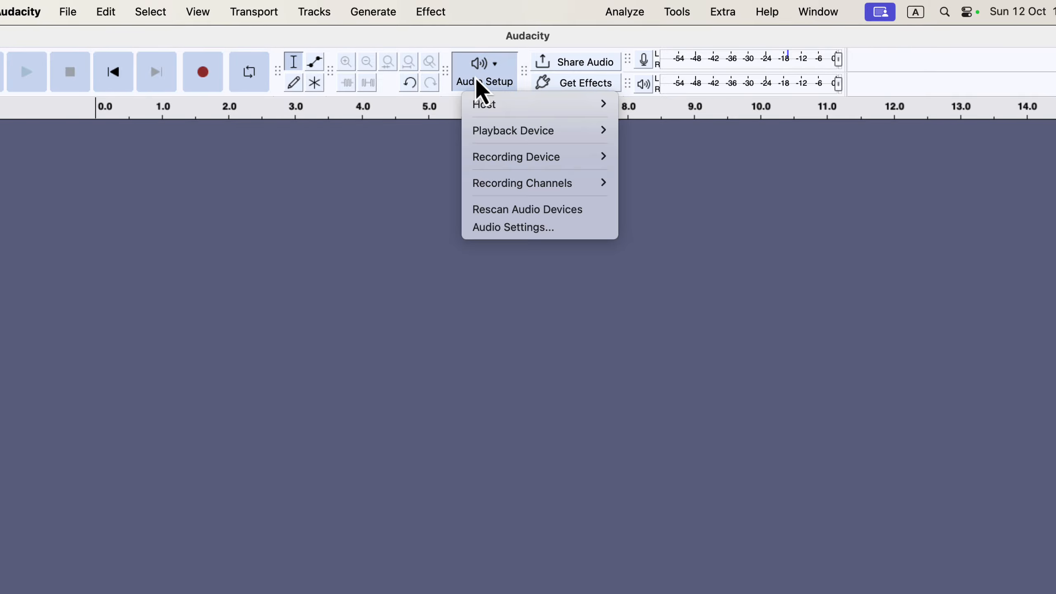
mouse_move(501, 160)
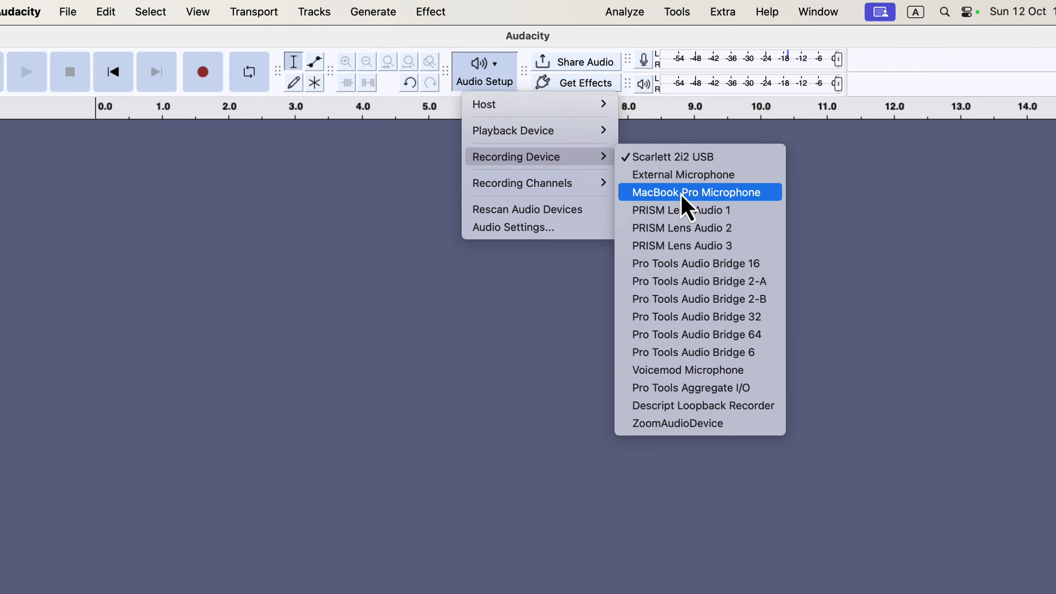
left_click(631, 197)
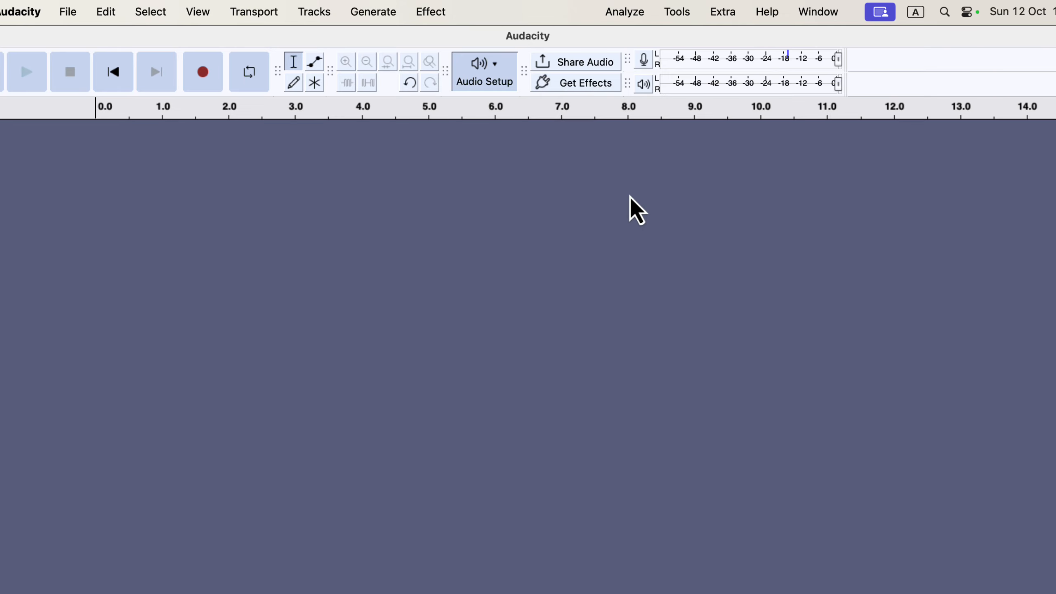
- Set the recording device to Scarlett 2i2 USB and check the selection in the device list
left_click(478, 92)
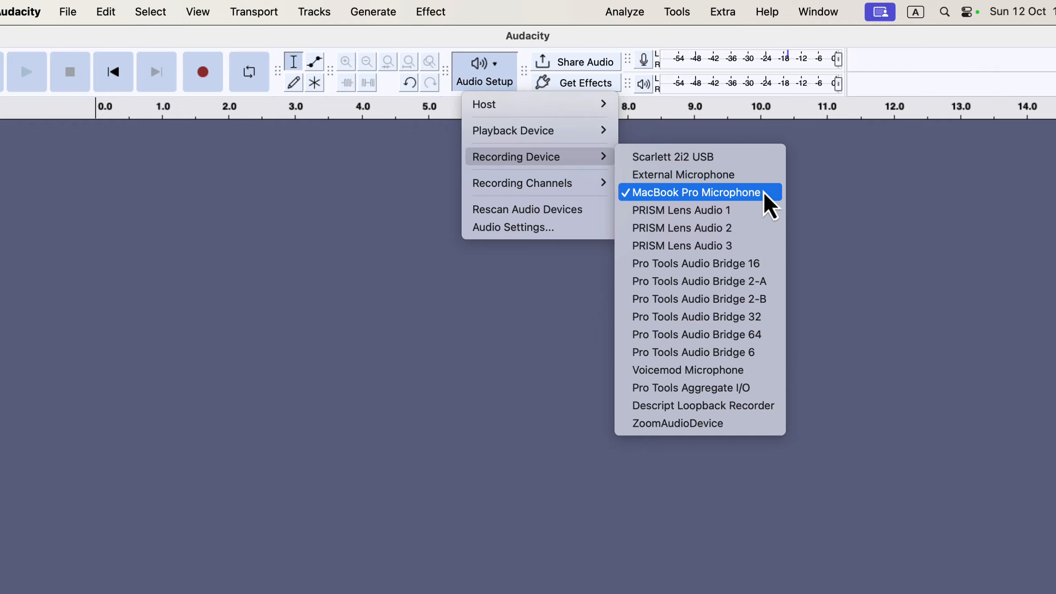
left_click(734, 158)
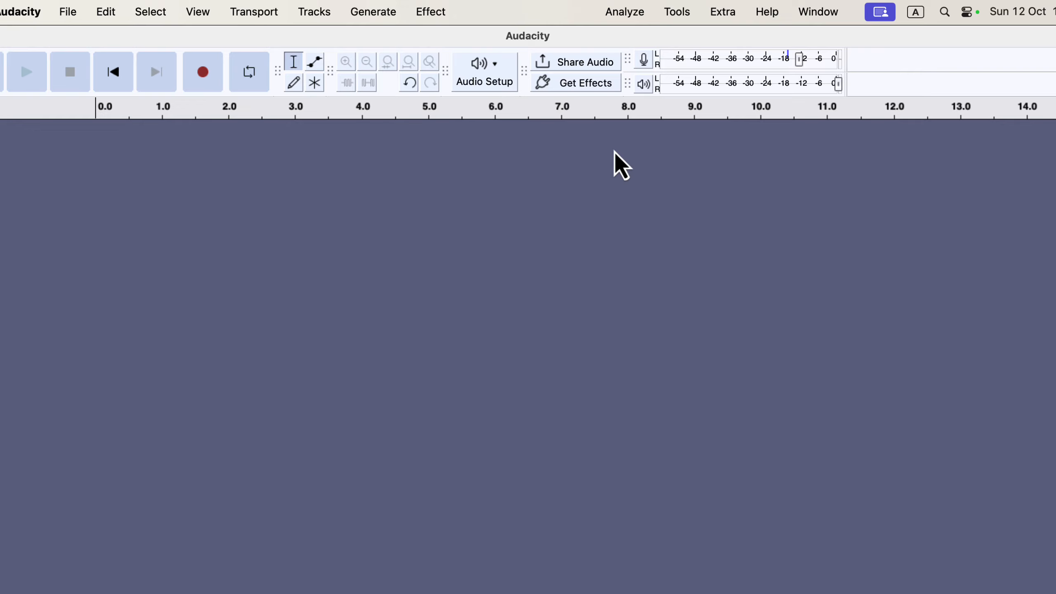
left_click(487, 87)
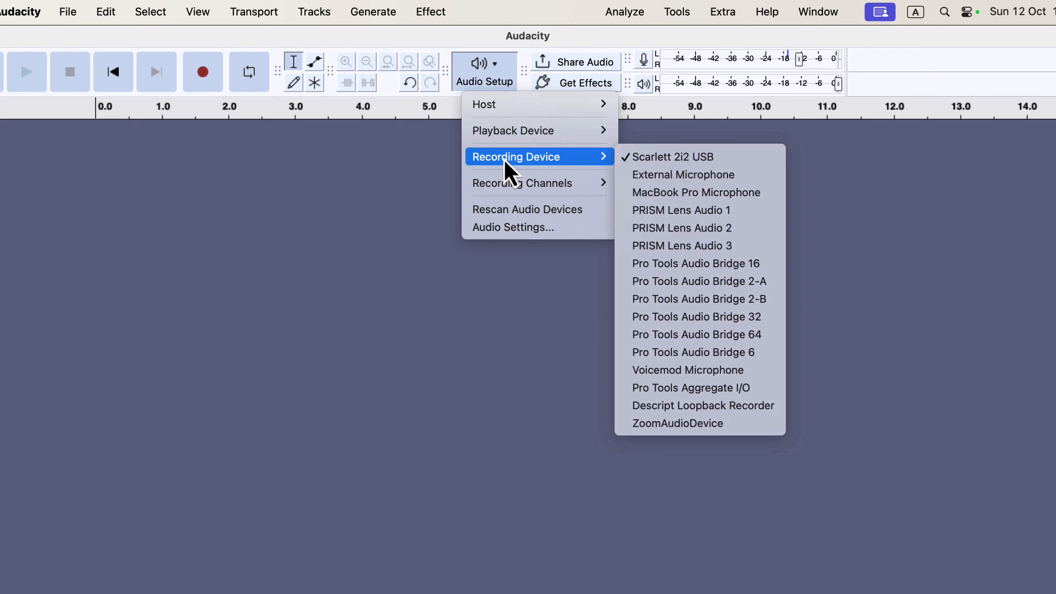
left_click(408, 160)
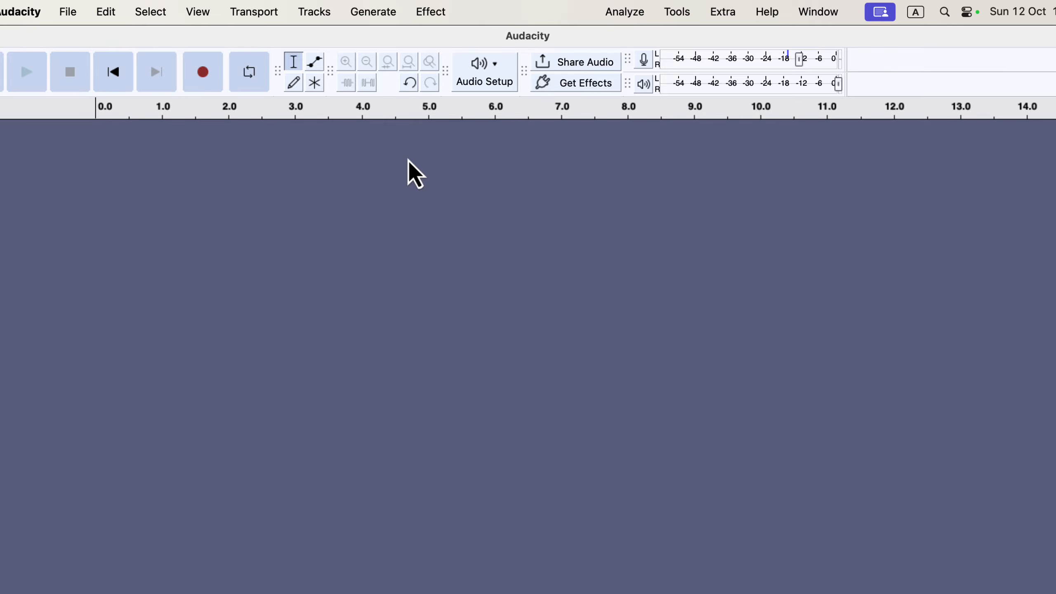
- Show the Device Toolbar and check the recording devices it offers
left_click(199, 13)
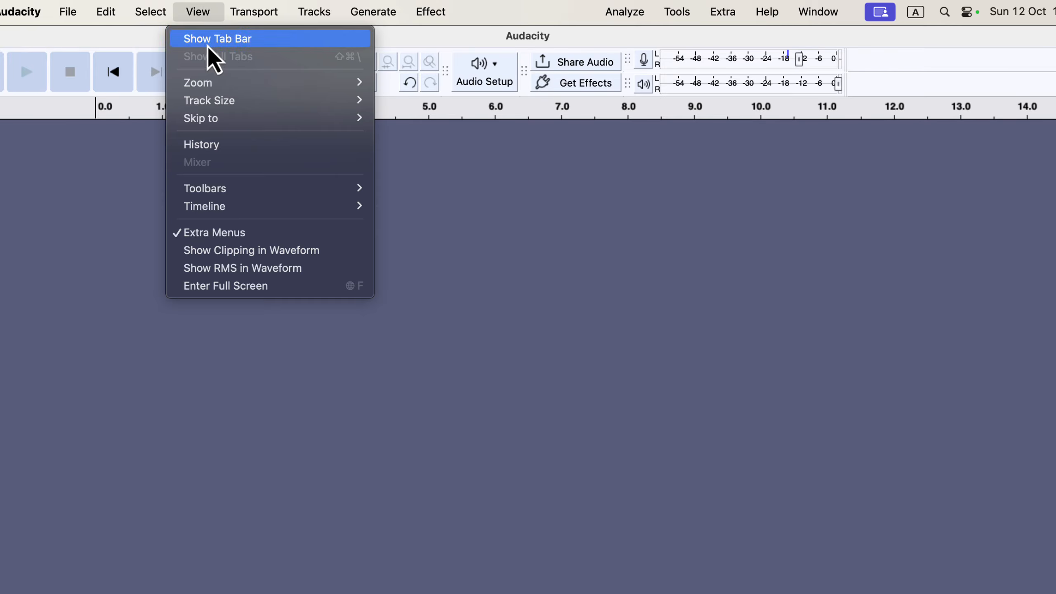
mouse_move(235, 196)
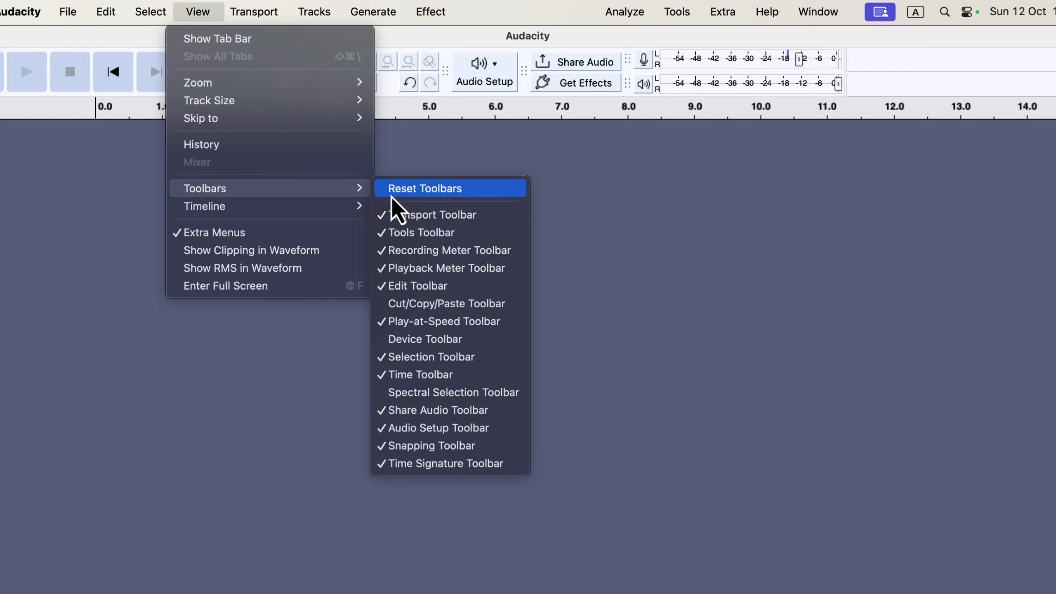
left_click(475, 342)
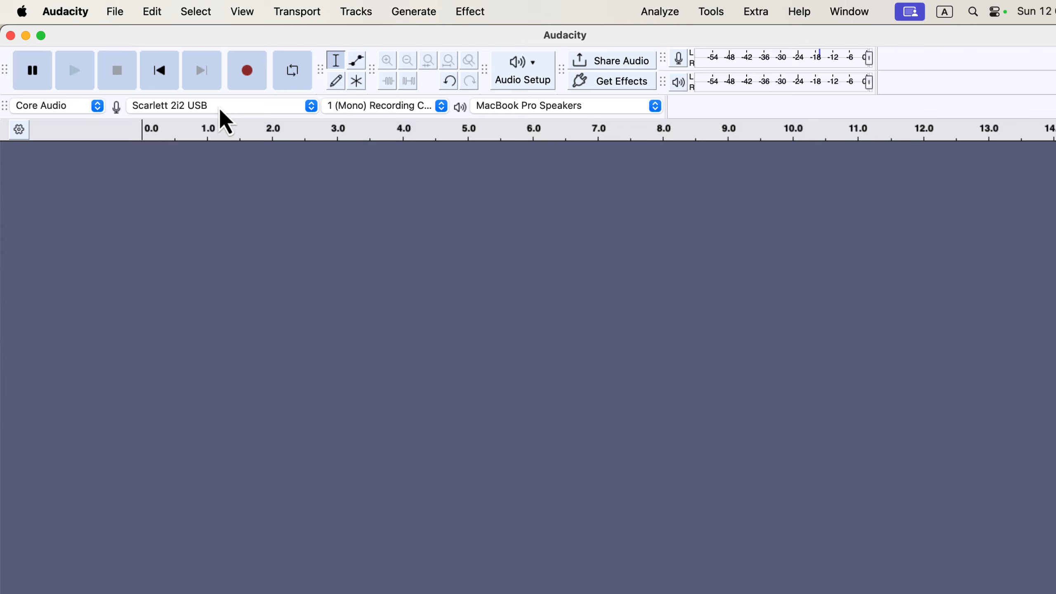
left_click(248, 109)
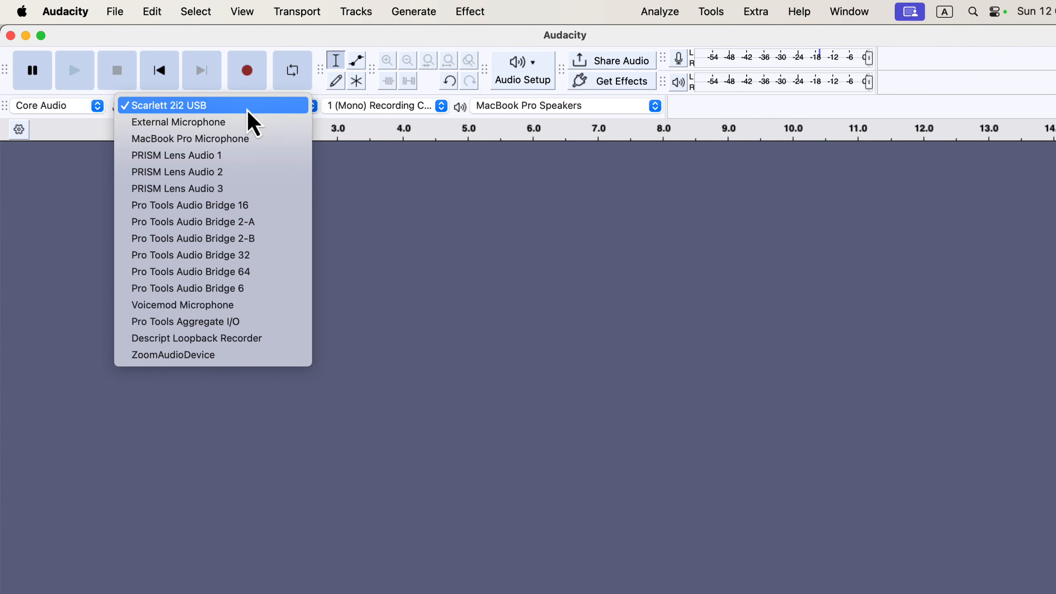
left_click(398, 177)
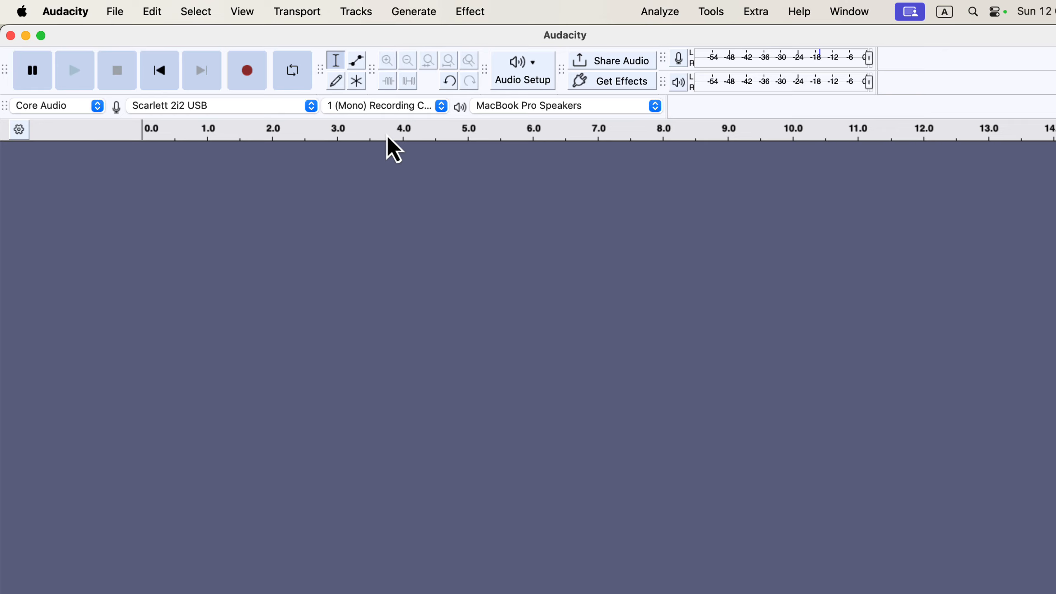
- Examine the mono and stereo recording channel options in the Device Toolbar and in the audio setup
left_click(385, 108)
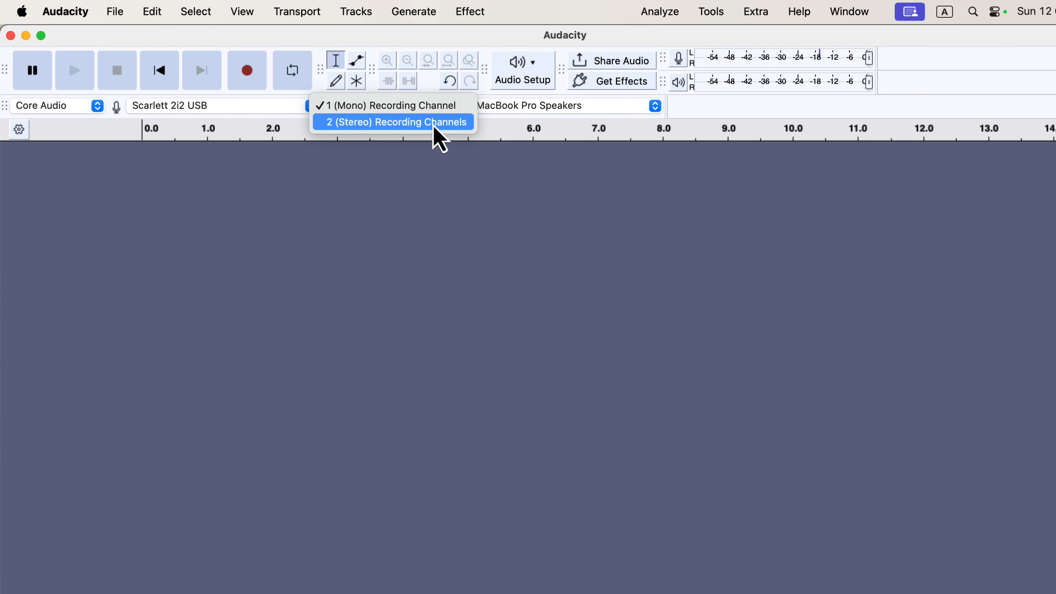
left_click(521, 79)
left_click(521, 80)
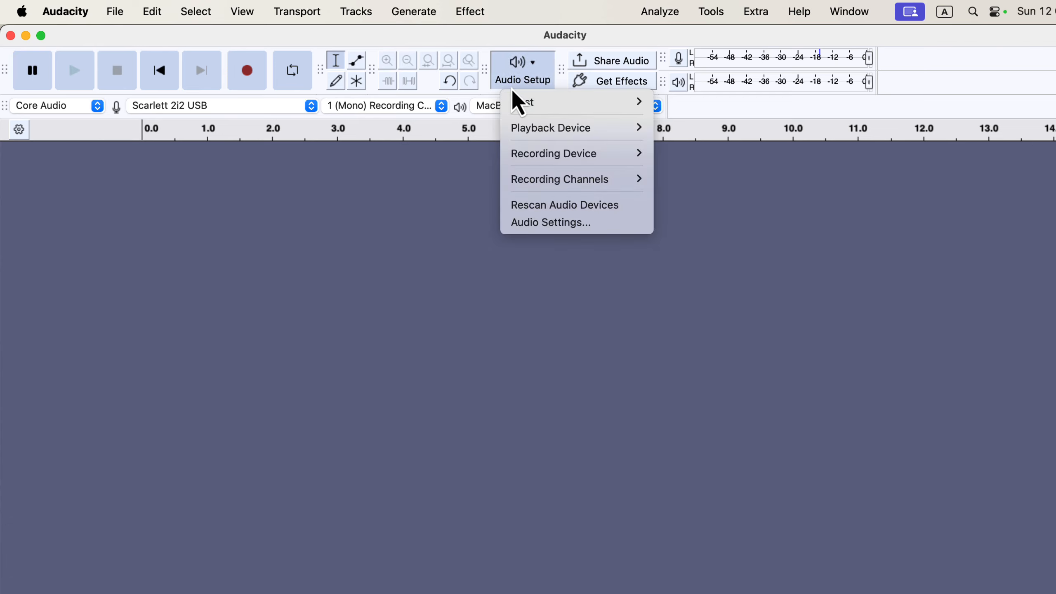
mouse_move(608, 183)
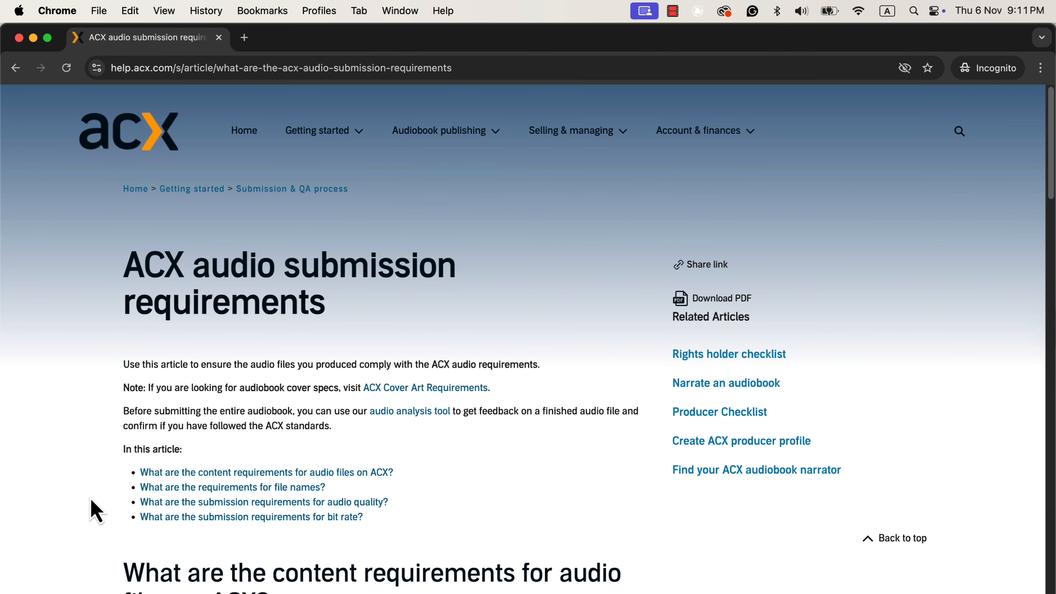
- Switch to Chrome and search the ACX audio submission requirements page for "mono"
key("super+f")
type("mono")
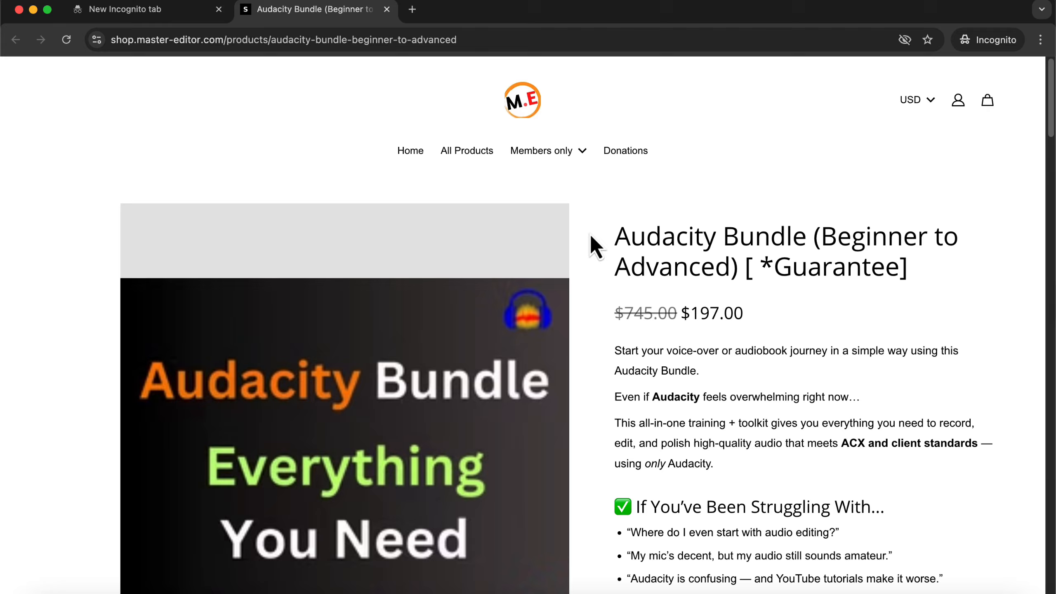
- Read through the Audacity Bundle product description on the Master Editor shop page
scroll(590, 234, "down", 3)
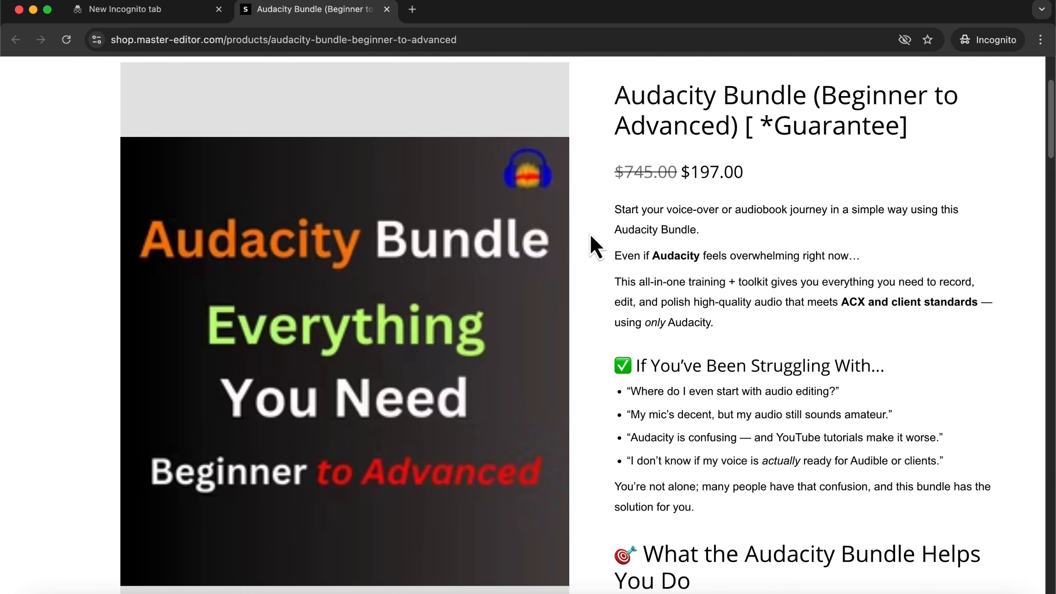
scroll(590, 236, "down", 15)
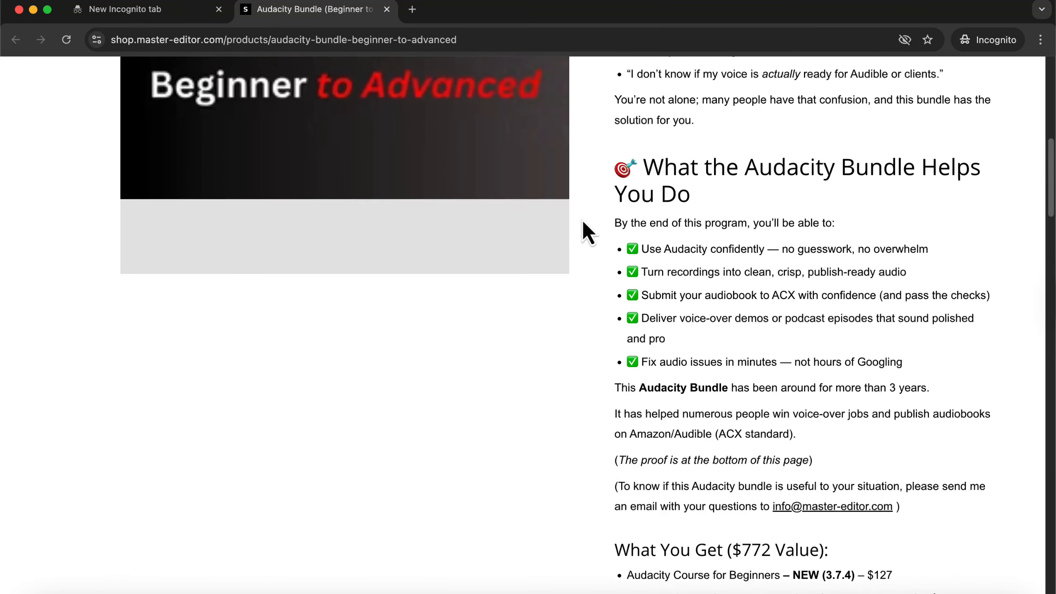
scroll(584, 222, "down", 1)
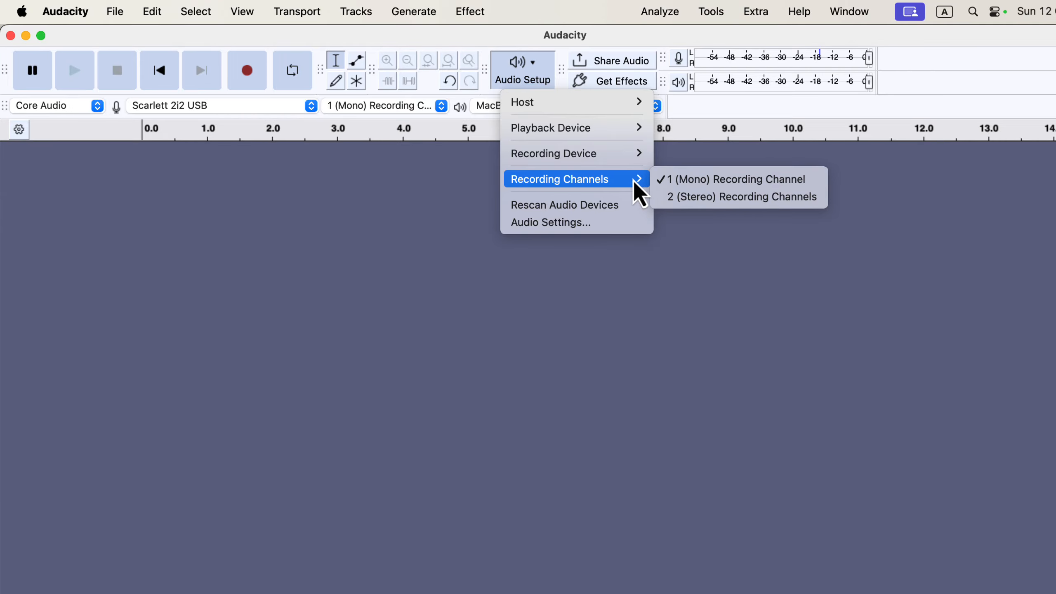
- Switch to Audacity and review the sample rate and default sample format options in Audio Settings, keeping 44100 Hz and 32-bit float
left_click(620, 225)
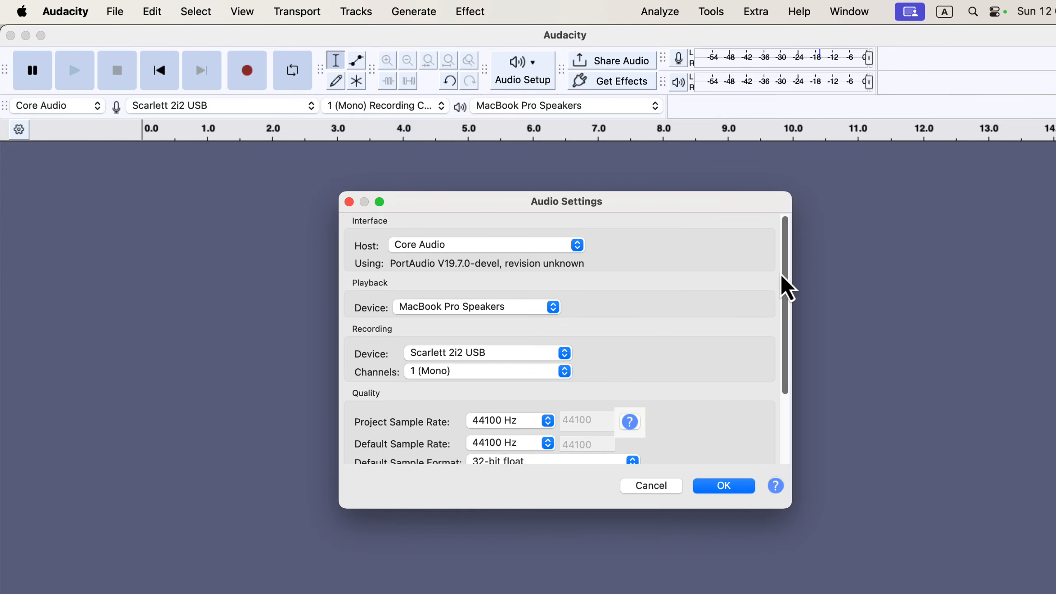
scroll(786, 277, "down", 3)
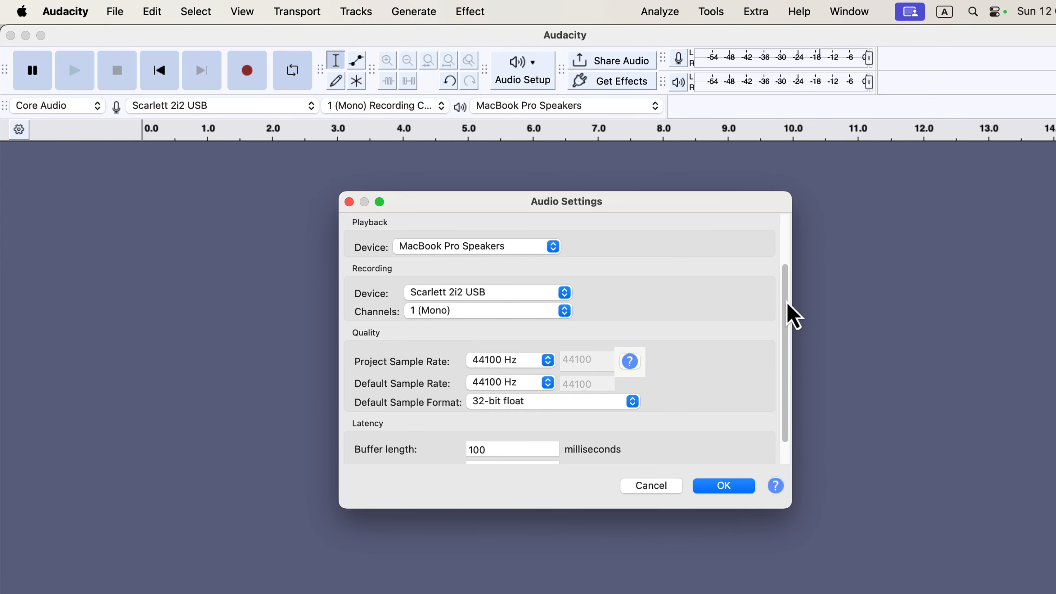
scroll(788, 304, "down", 2)
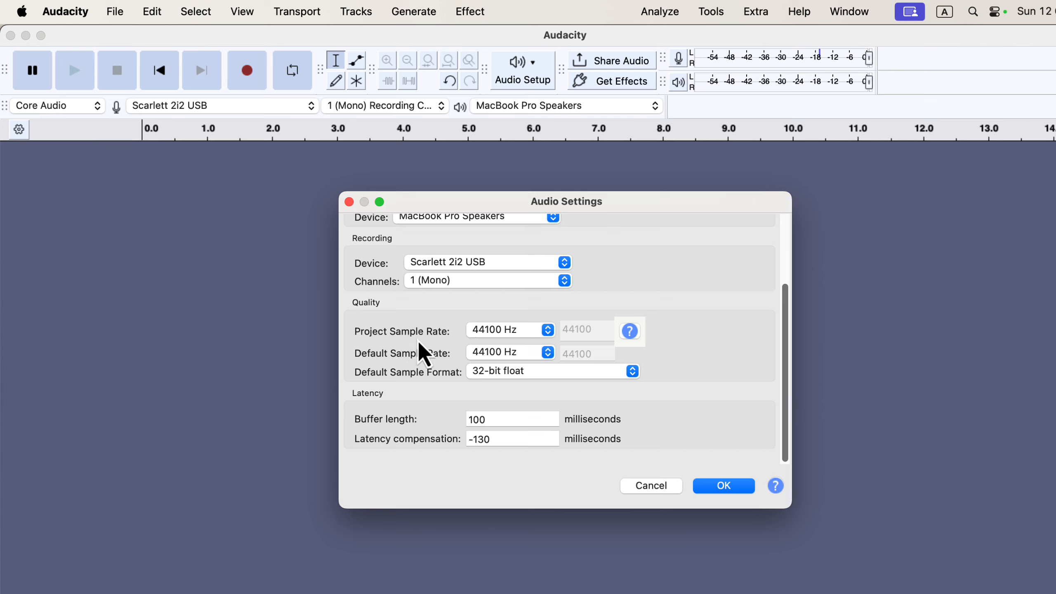
left_click(524, 334)
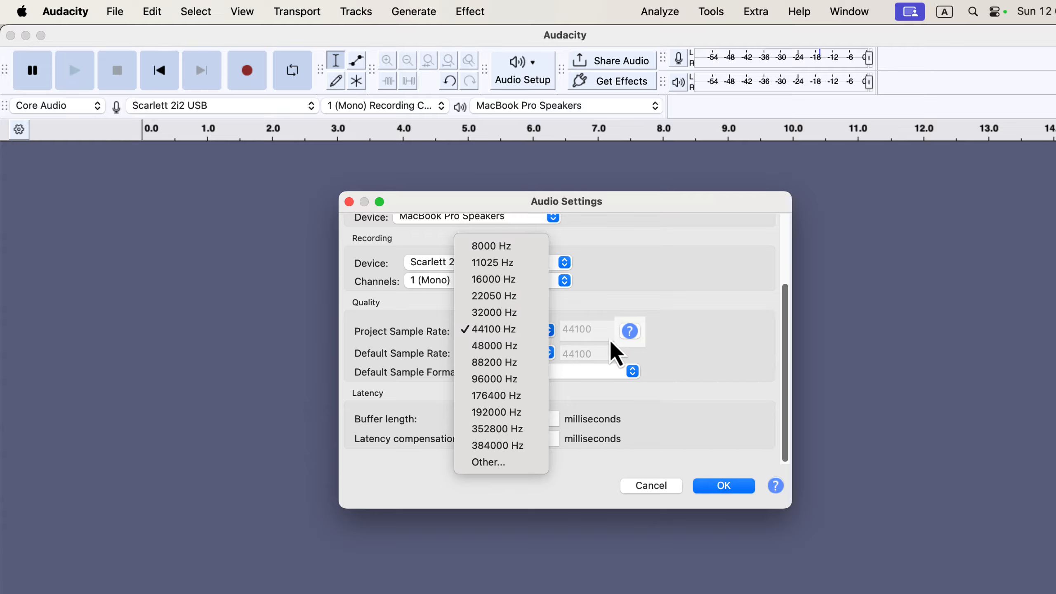
left_click(589, 333)
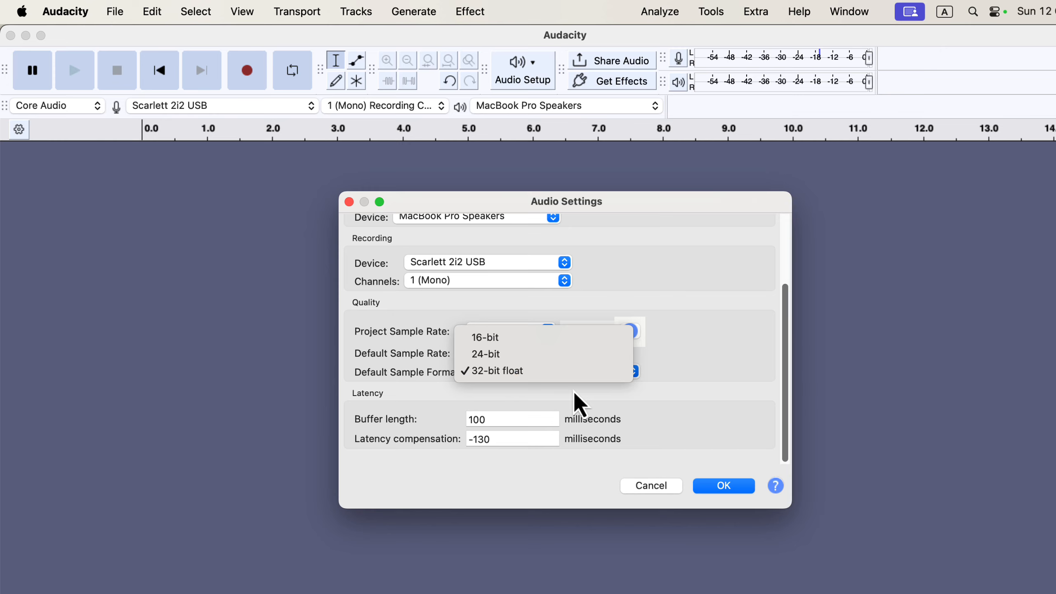
left_click(579, 403)
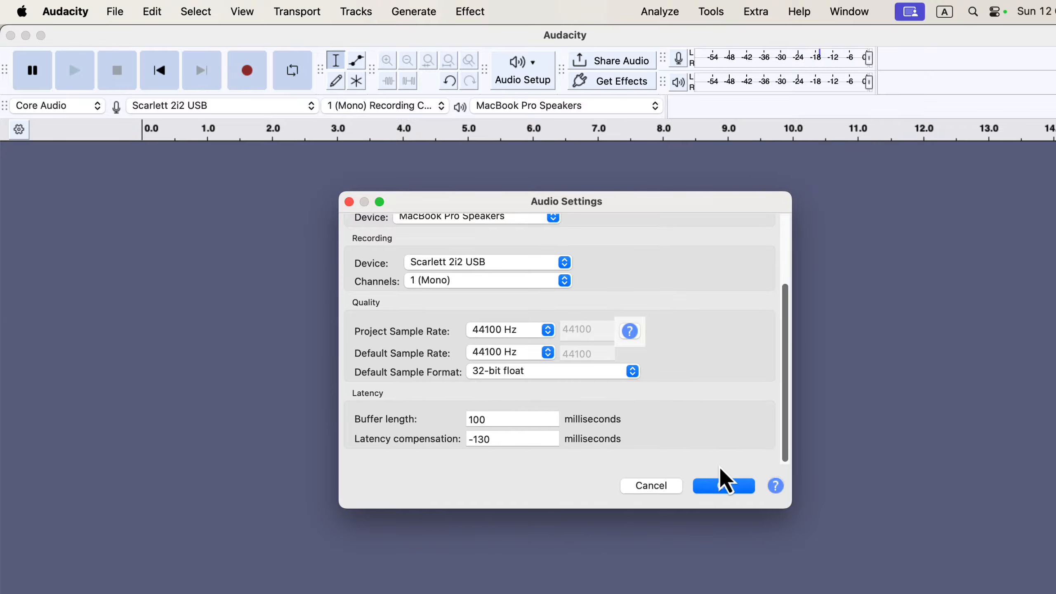
left_click(724, 487)
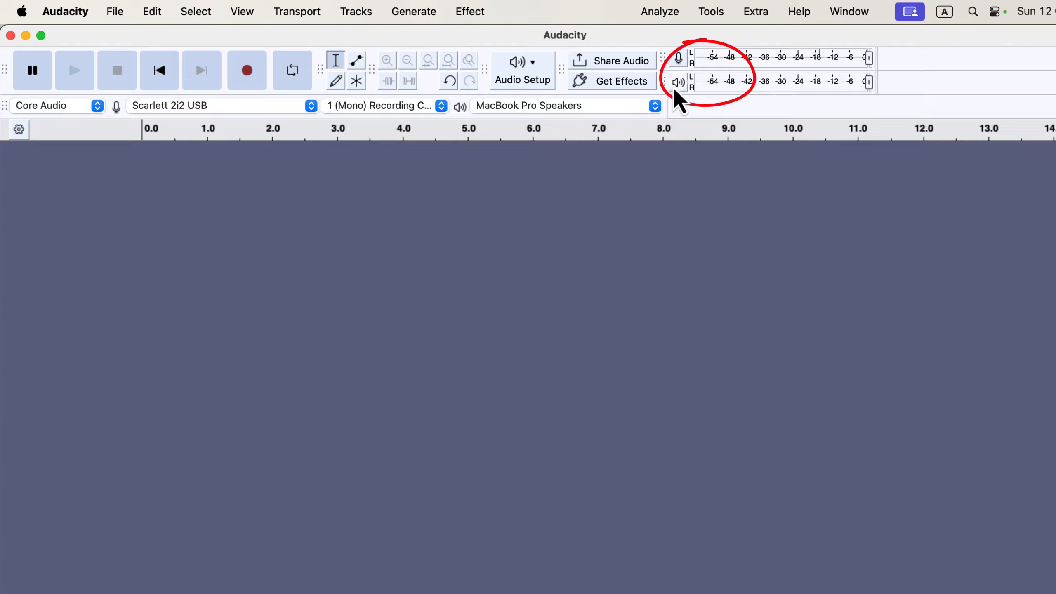
- Enable silent monitoring on the recording meter and widen the meter to the window's full remaining width
left_click(680, 60)
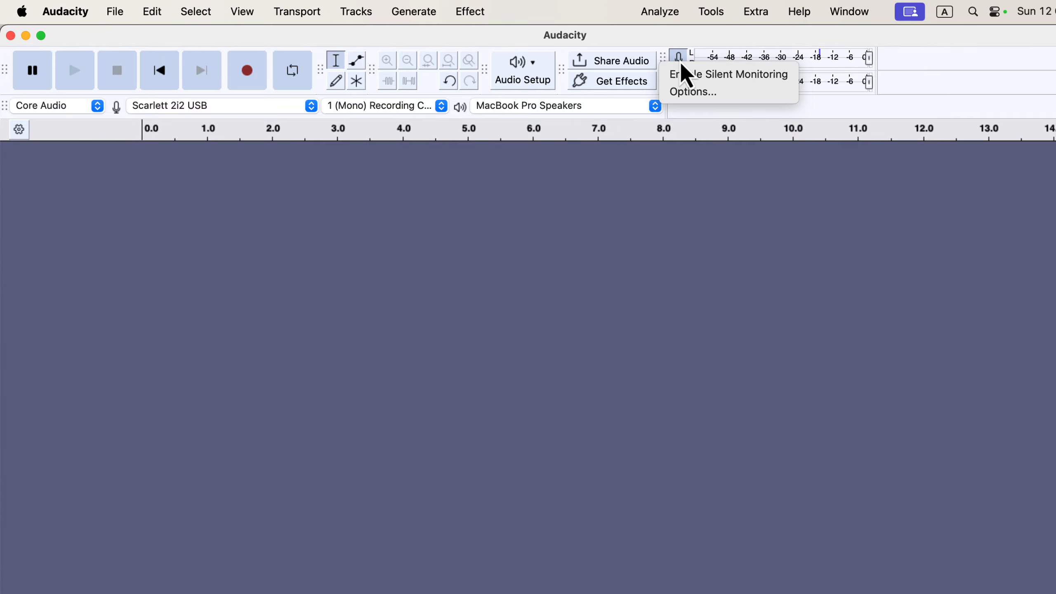
left_click(726, 80)
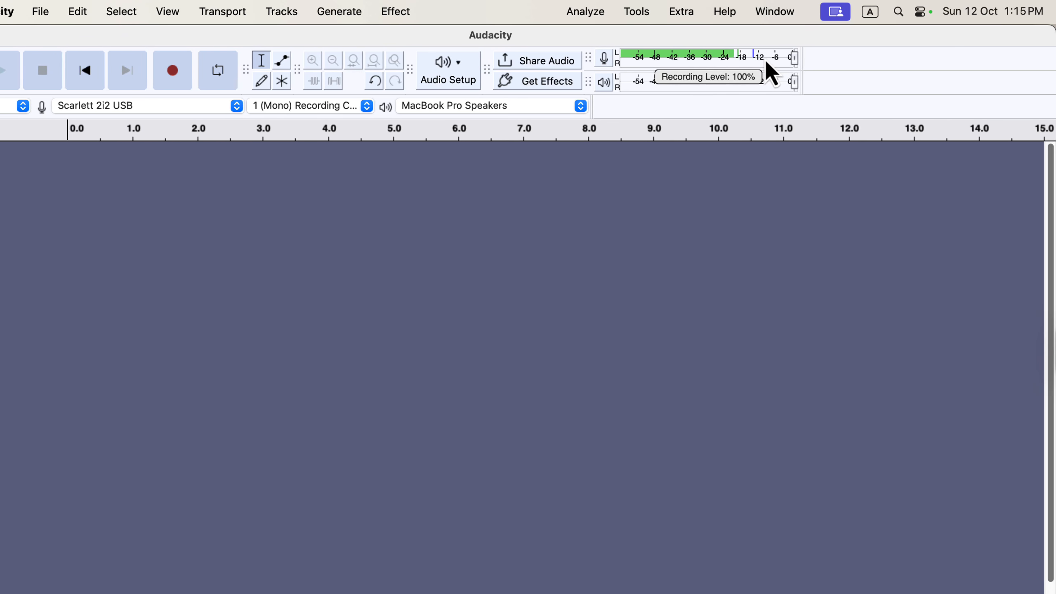
left_click_drag(802, 58, 1047, 56)
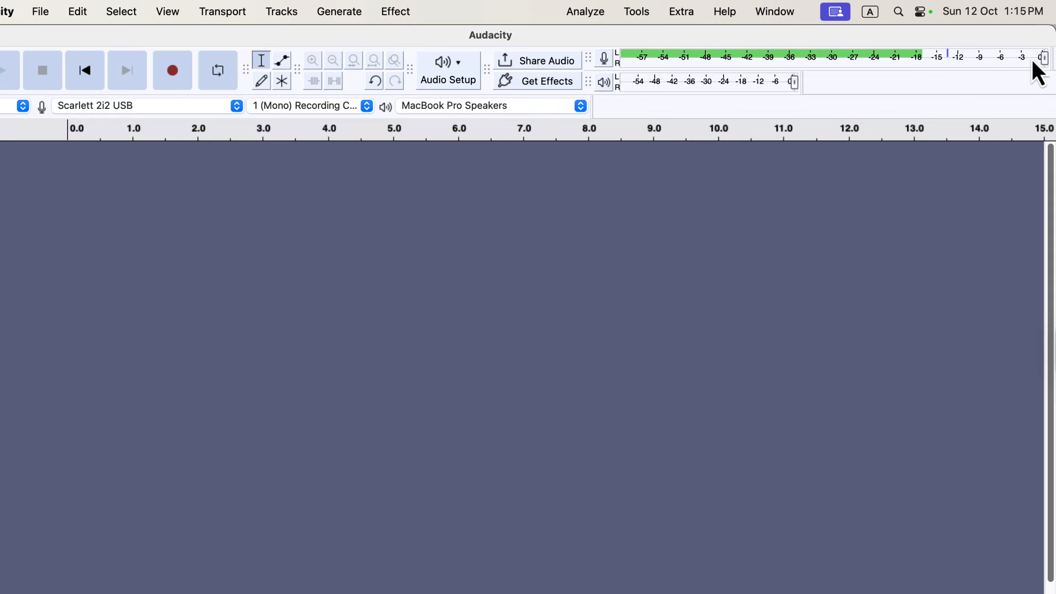
- Widen the playback meter to match the recording meter's width and disable silent monitoring
mouse_move(802, 83)
left_mouse_down()
mouse_move(969, 104)
mouse_move(1048, 83)
left_mouse_up()
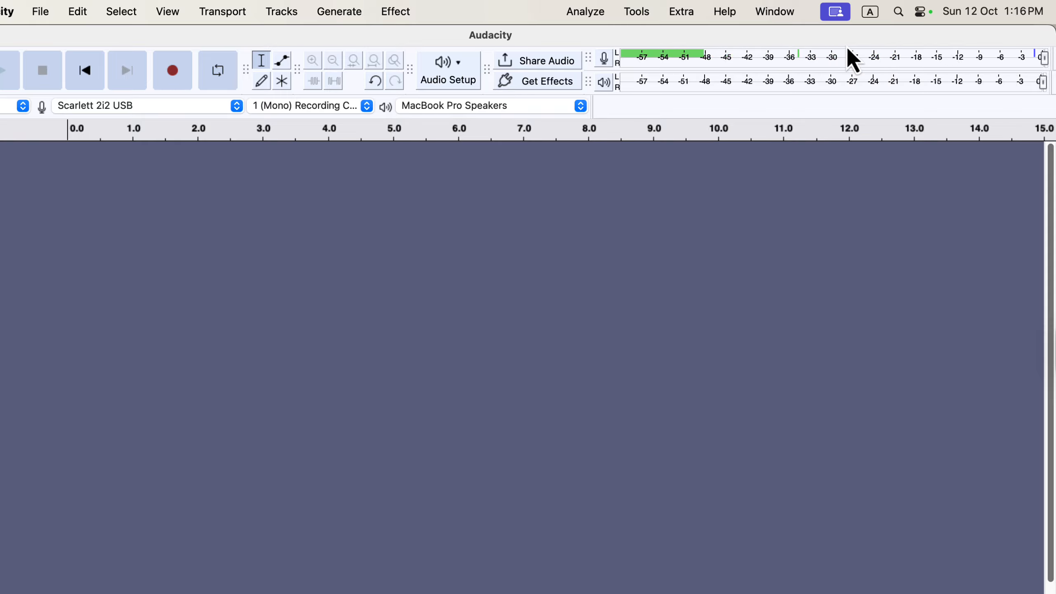
left_click(604, 58)
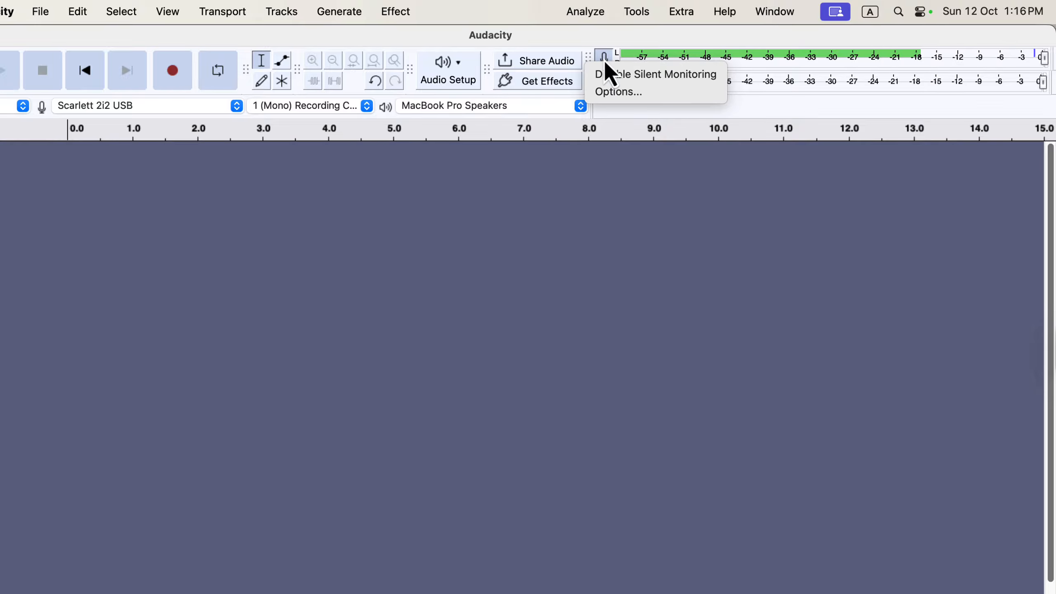
left_click(650, 74)
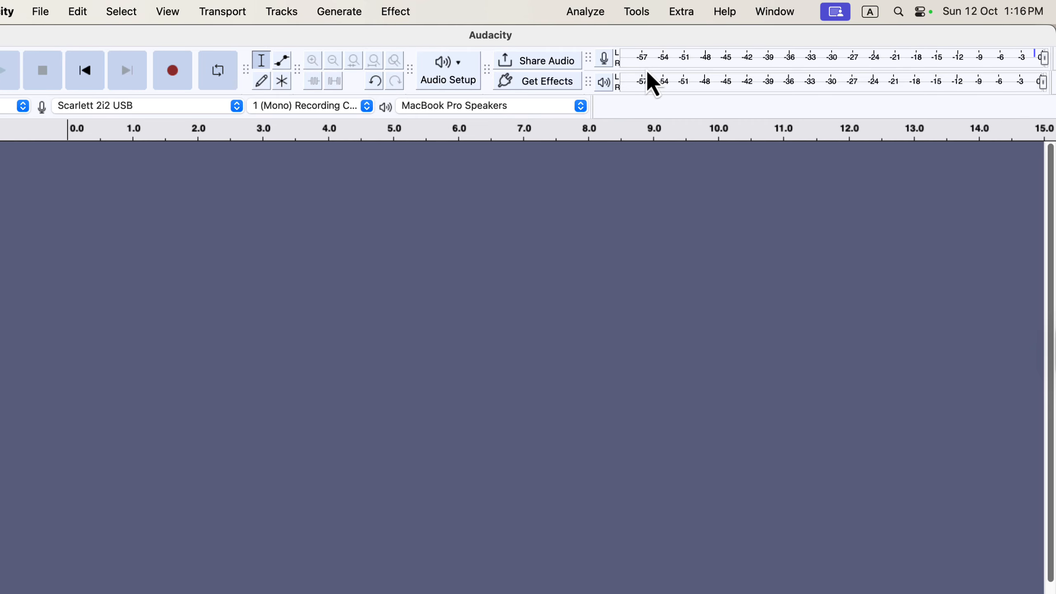
- Review the available playback devices and the transport option for audible input monitoring
left_click(523, 106)
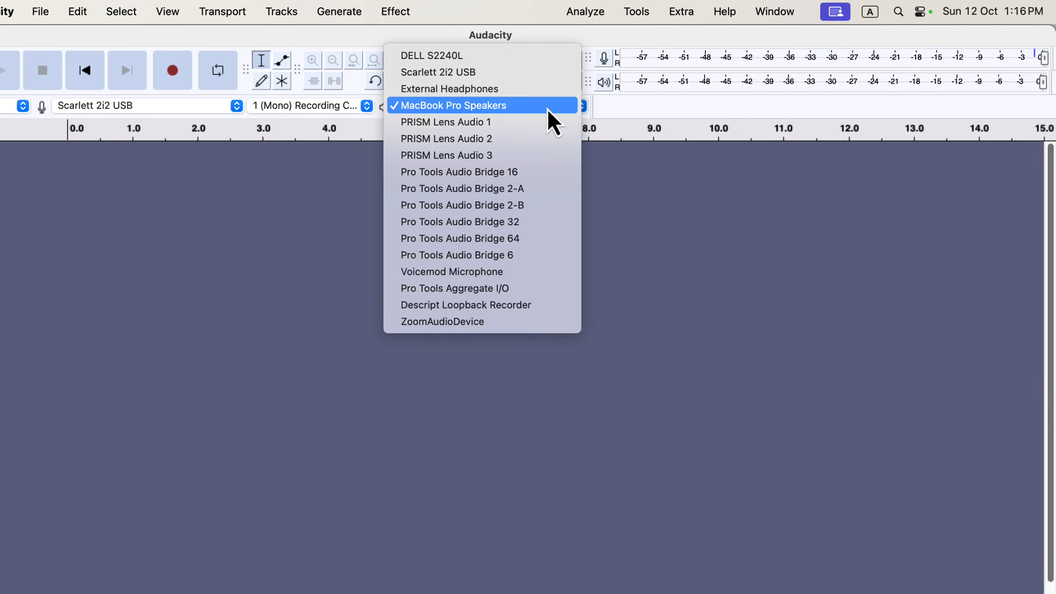
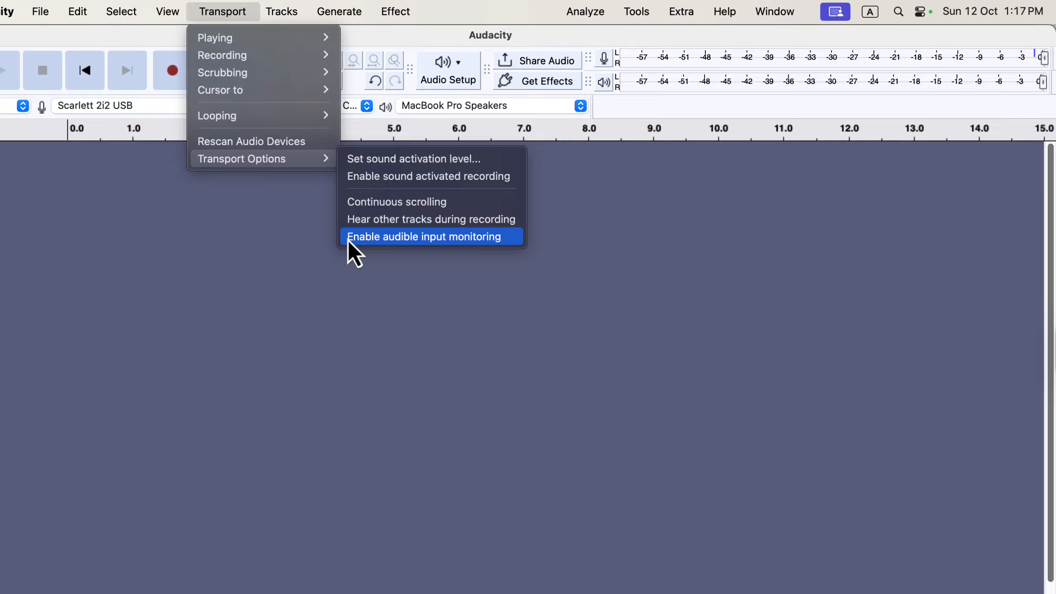
left_click(283, 222)
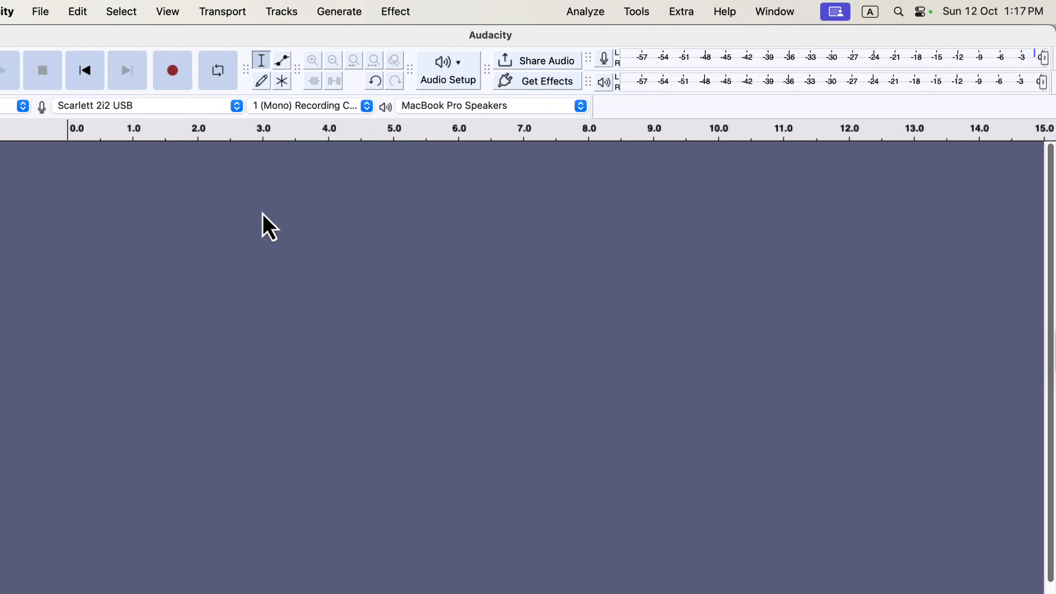
- Record a mono voice clip about 19.5 seconds long from the Scarlett 2i2 USB and look over its waveform
left_click(173, 78)
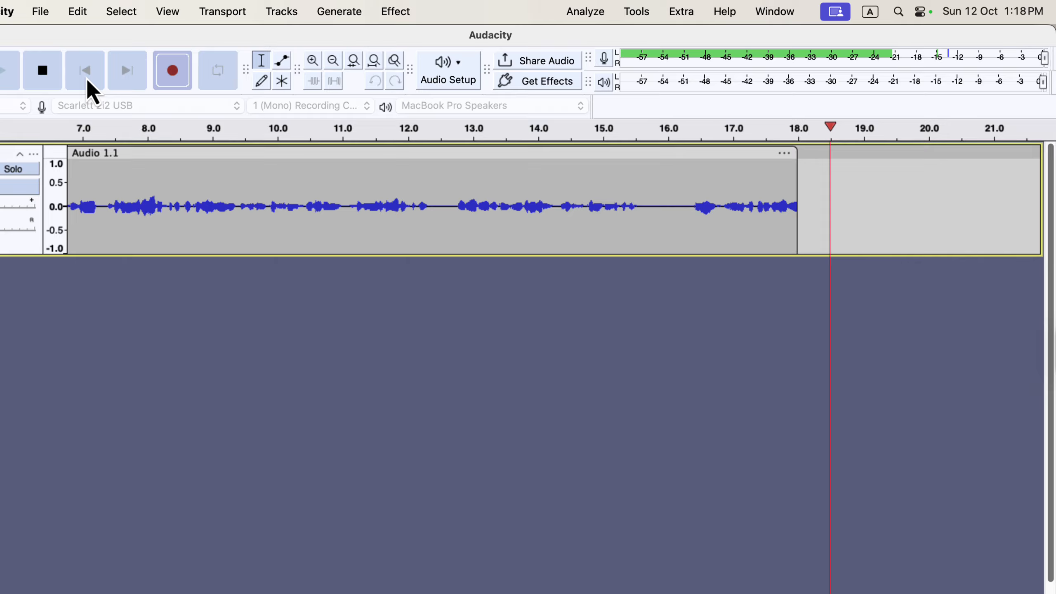
left_click(41, 77)
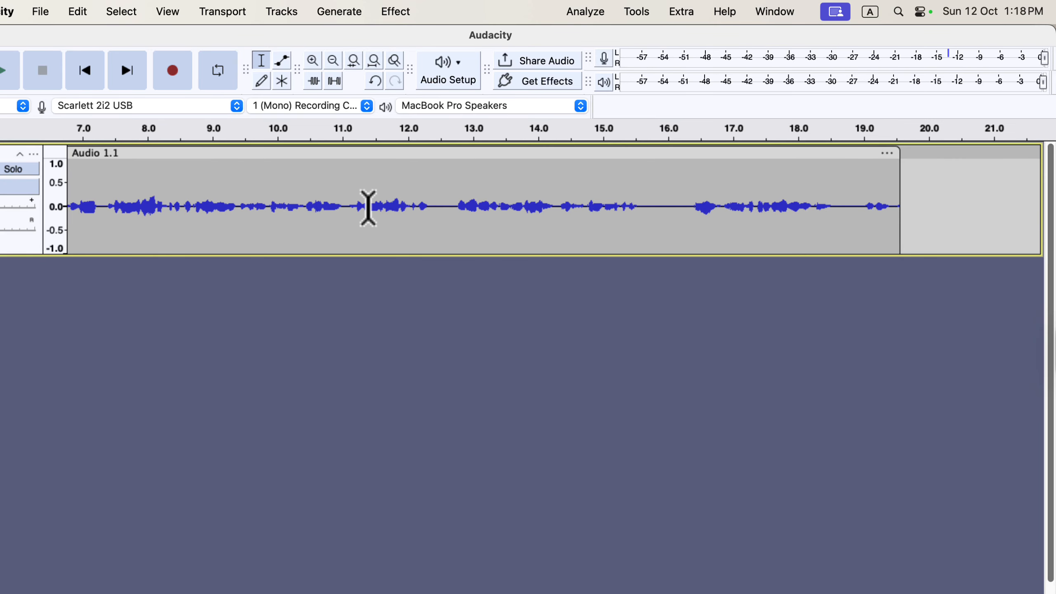
scroll(351, 182, "left", 10)
left_click_drag(162, 198, 525, 191)
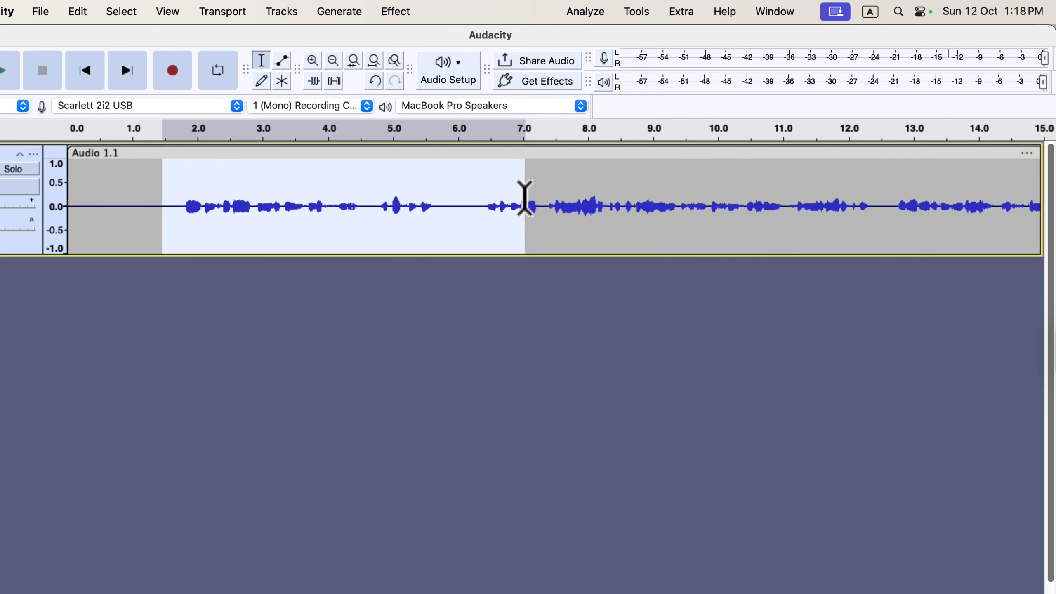
scroll(503, 221, "right", 10)
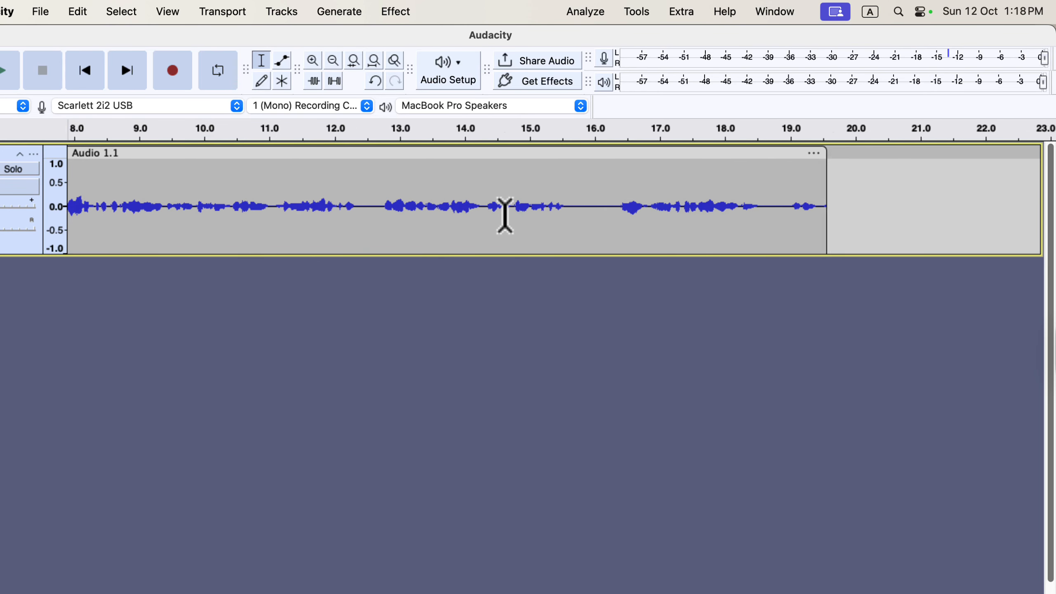
scroll(554, 210, "left", 10)
left_click(363, 212)
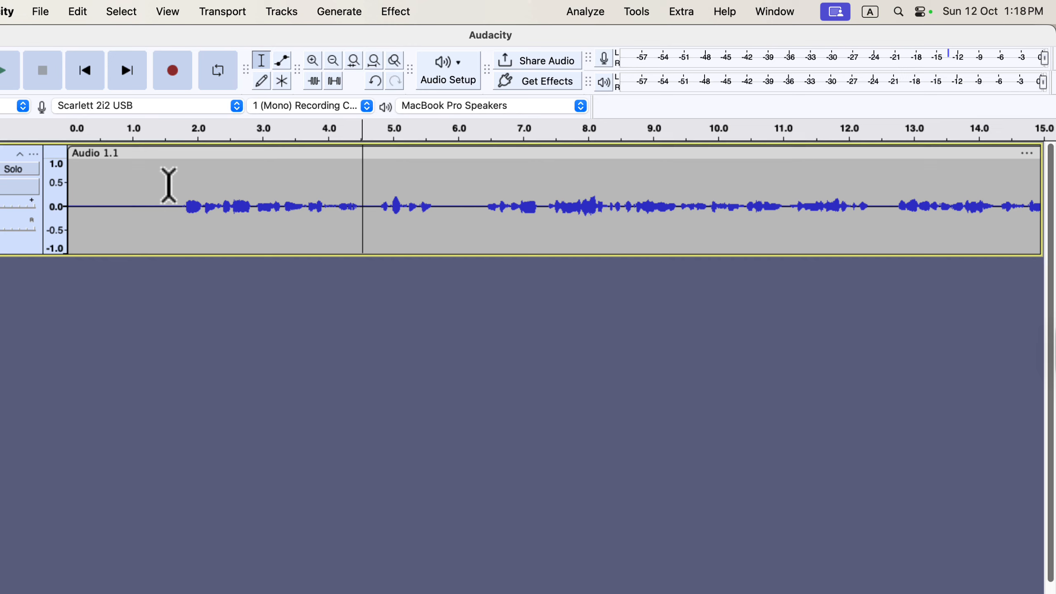
- Delete the short phrase between about 4.7 and 6.0 seconds in the clip and undo the deletion
left_click_drag(371, 202, 453, 203)
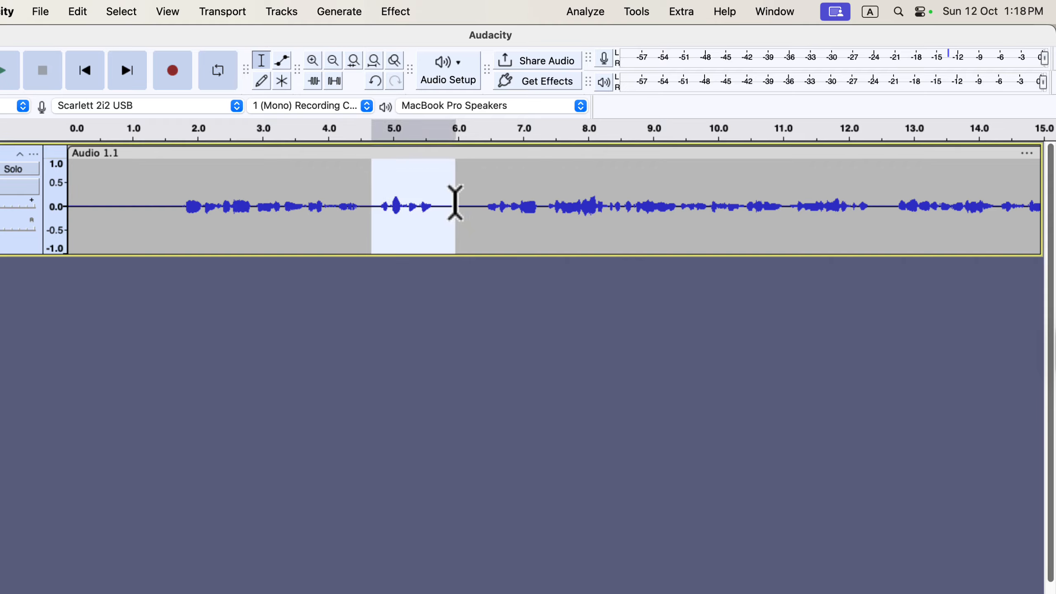
key("Delete")
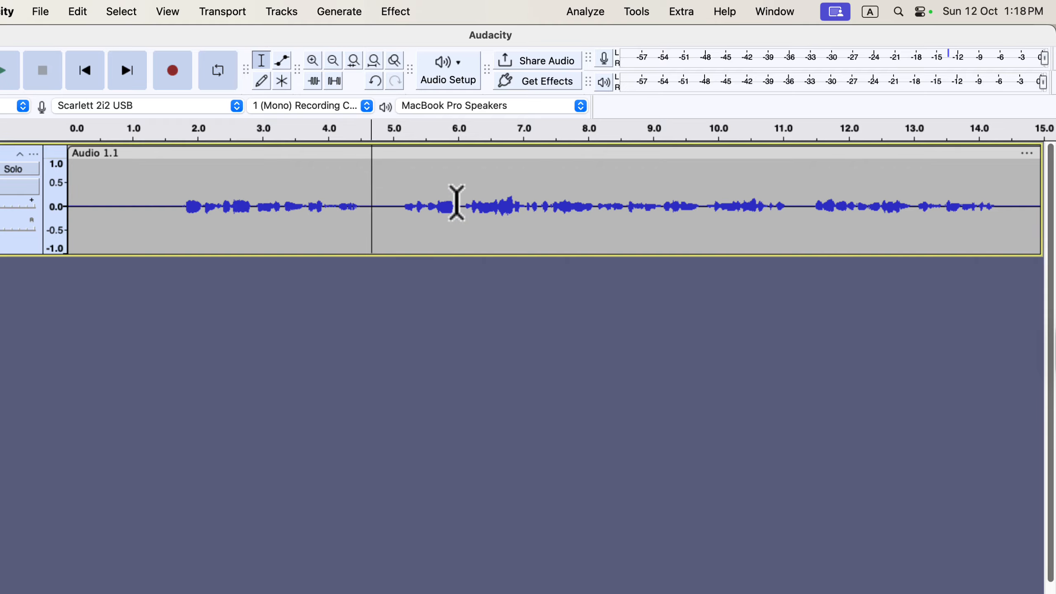
key("super+z")
left_click(424, 204)
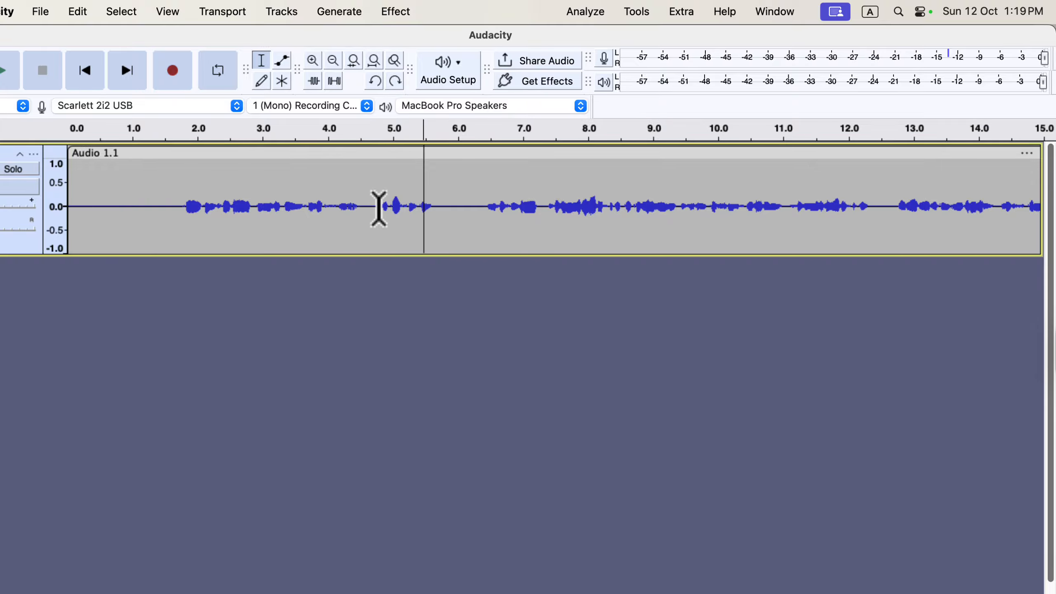
- Start saving the project, choosing to save it to the computer and have that choice remembered
left_click(44, 15)
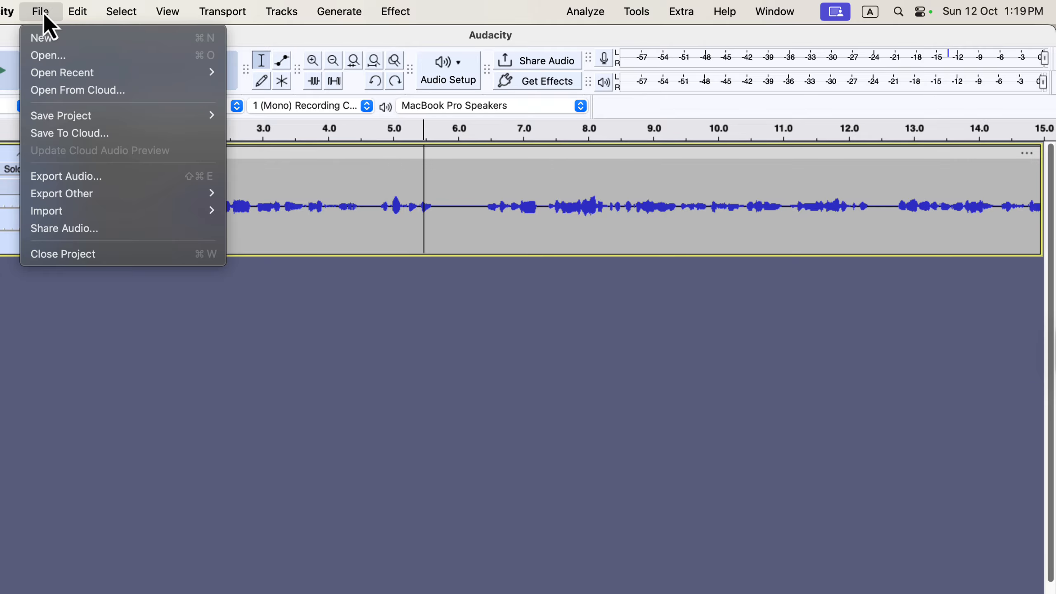
mouse_move(57, 119)
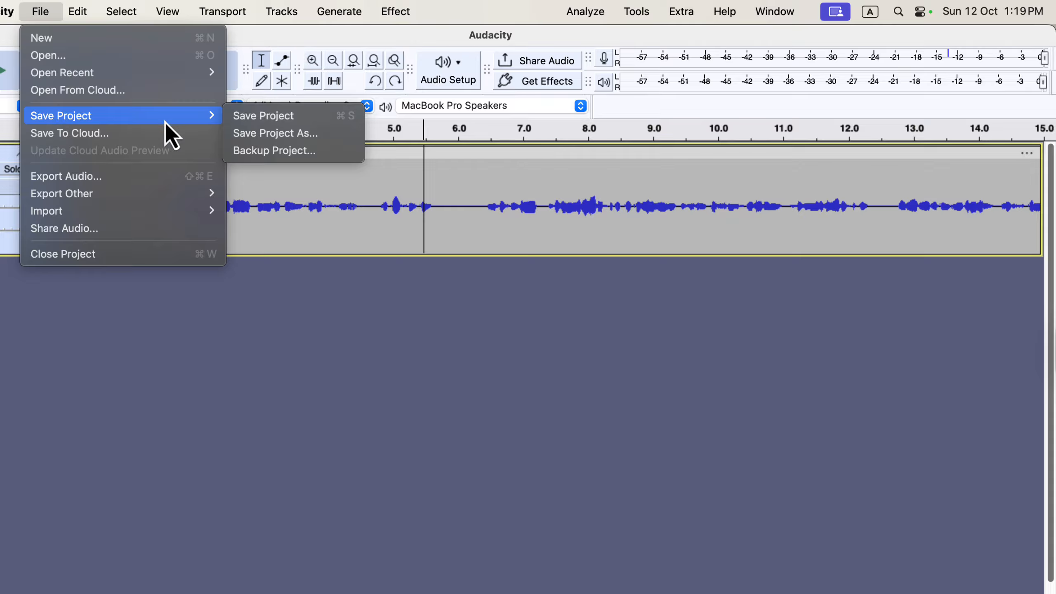
left_click(312, 117)
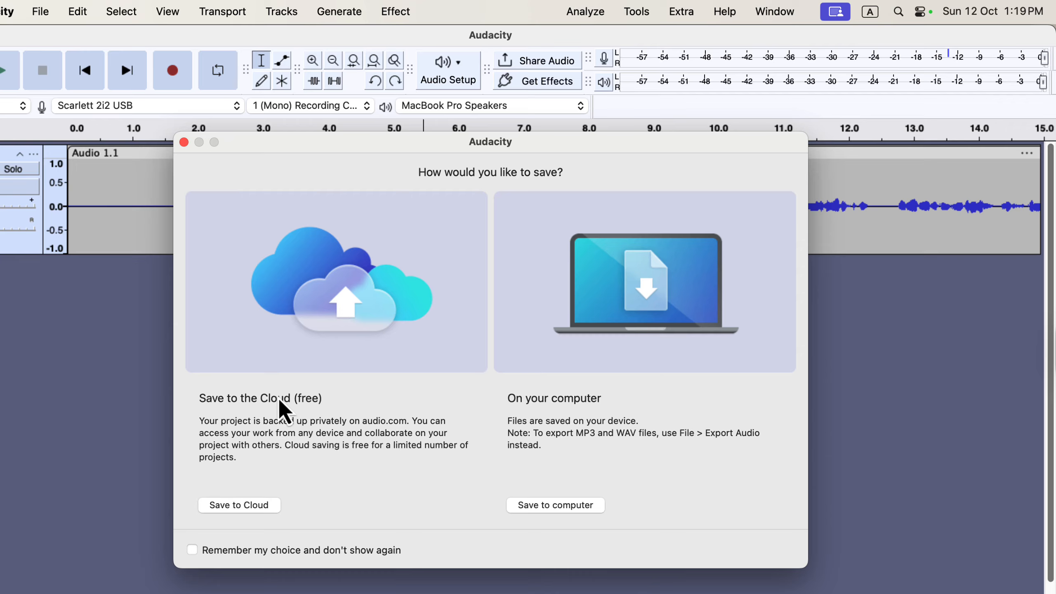
left_click(192, 554)
left_click(543, 506)
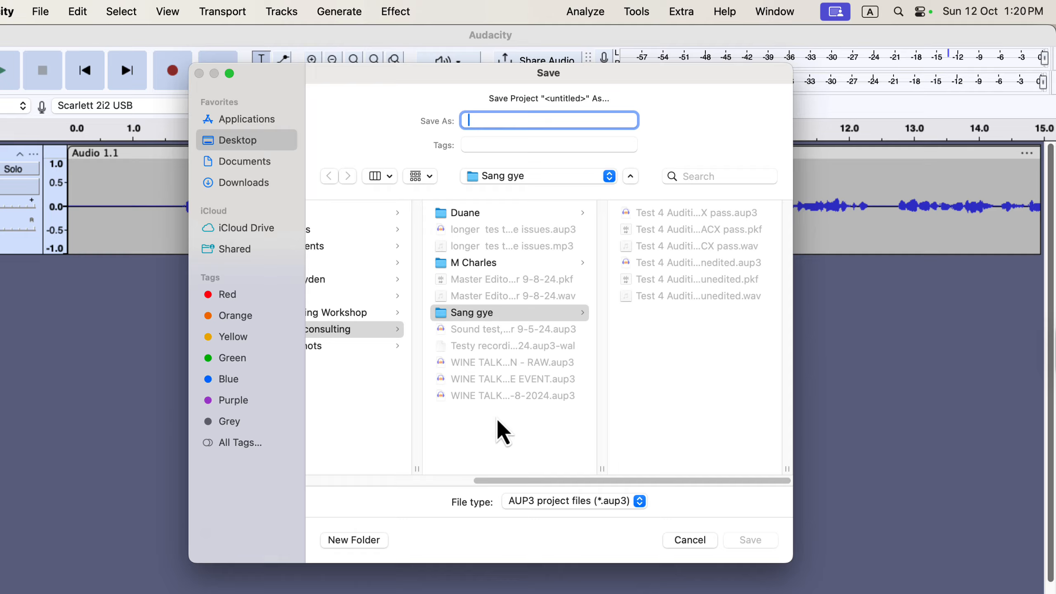
- Save the project as "Demo Project YouTube" in the Audacity Projects folder, in AUP3 format
scroll(402, 340, "left", 10)
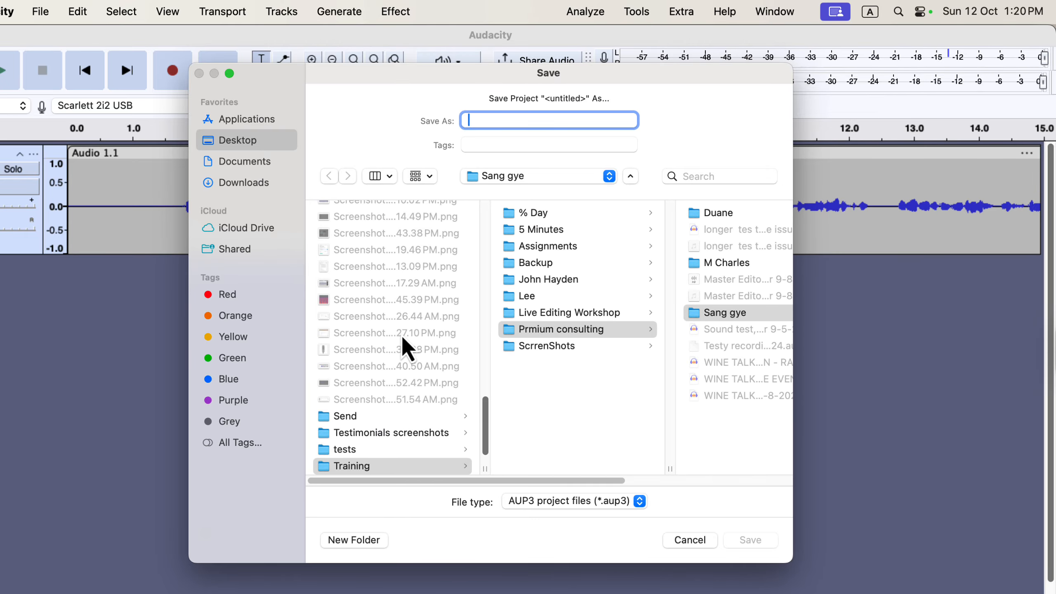
scroll(401, 330, "down", 2)
scroll(385, 321, "up", 10)
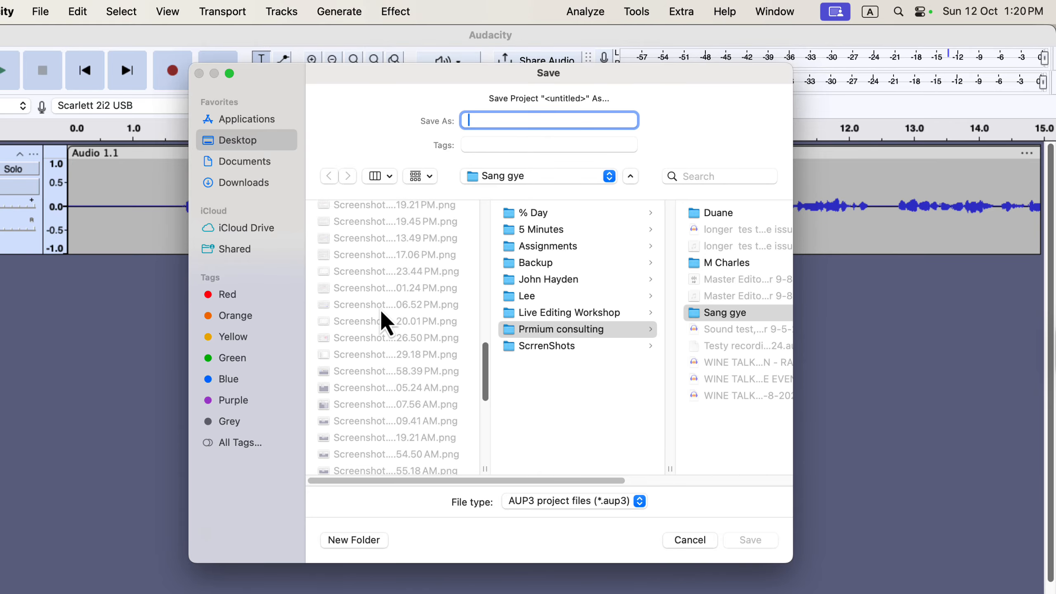
scroll(379, 308, "up", 10)
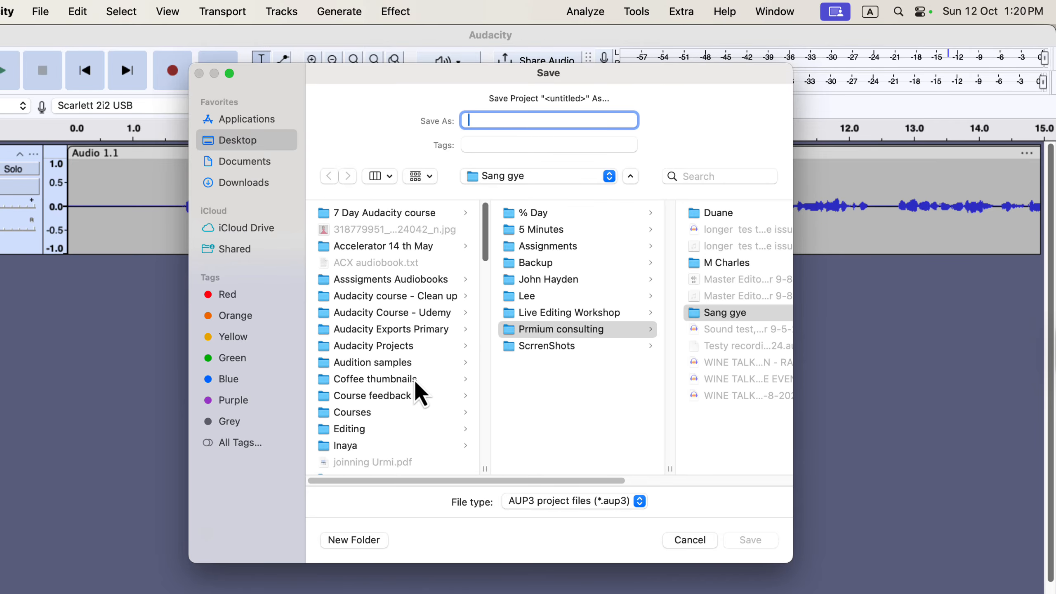
left_click(383, 346)
left_click(496, 119)
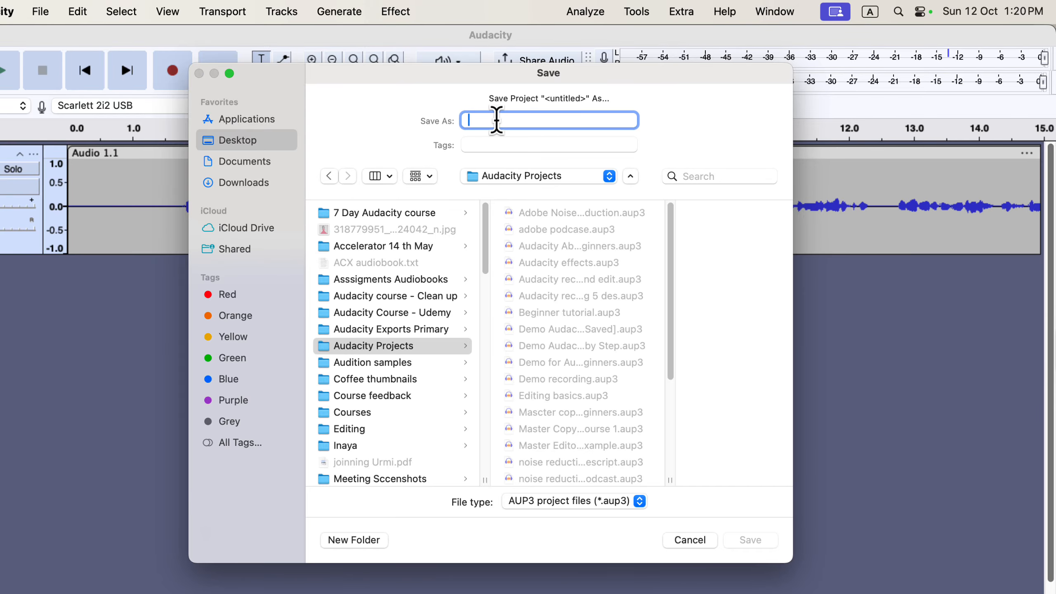
type("Demo Project YouTube")
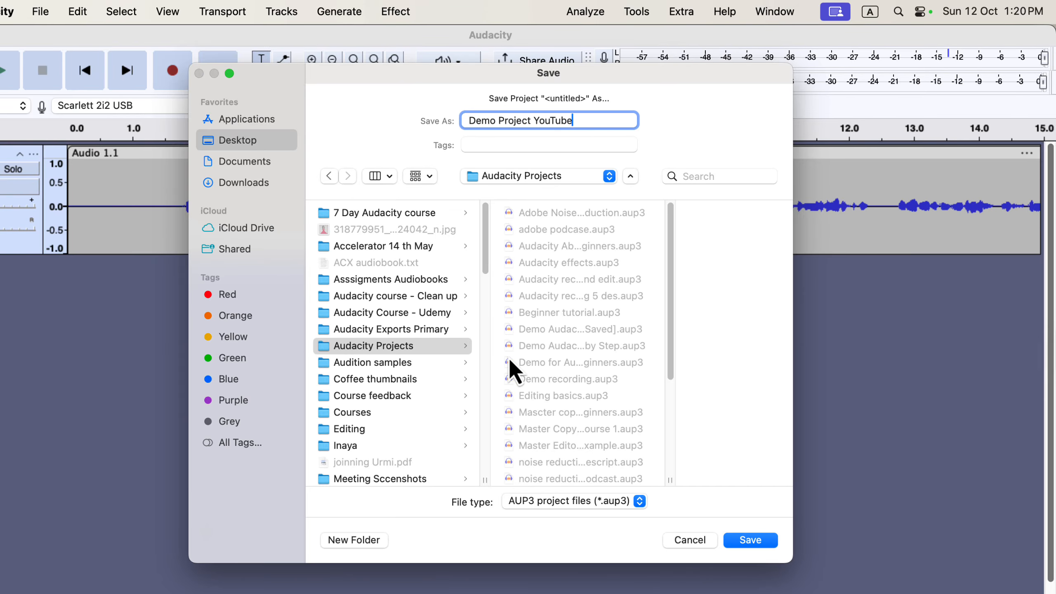
left_click(599, 502)
left_click(612, 507)
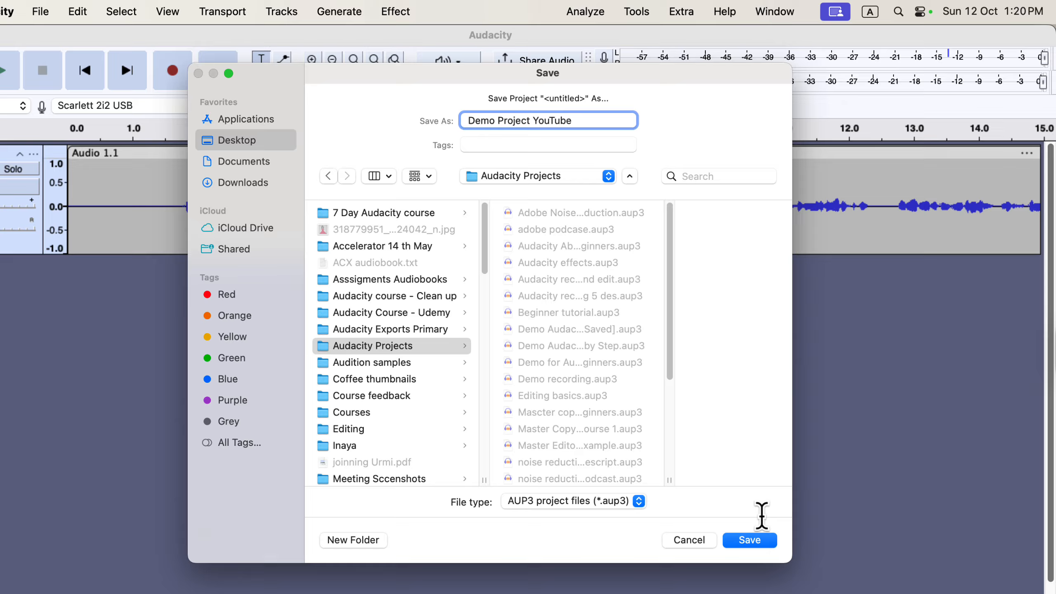
left_click(751, 540)
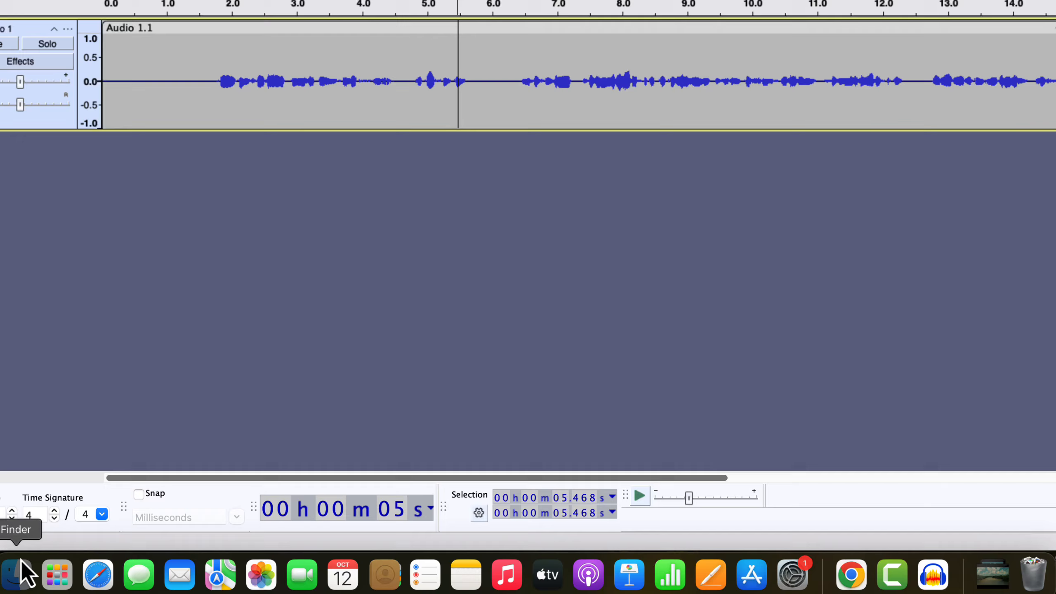
- Switch to Finder and select Demo Project YouTube.aup3 in the desktop's Audacity Projects folder
left_click(21, 565)
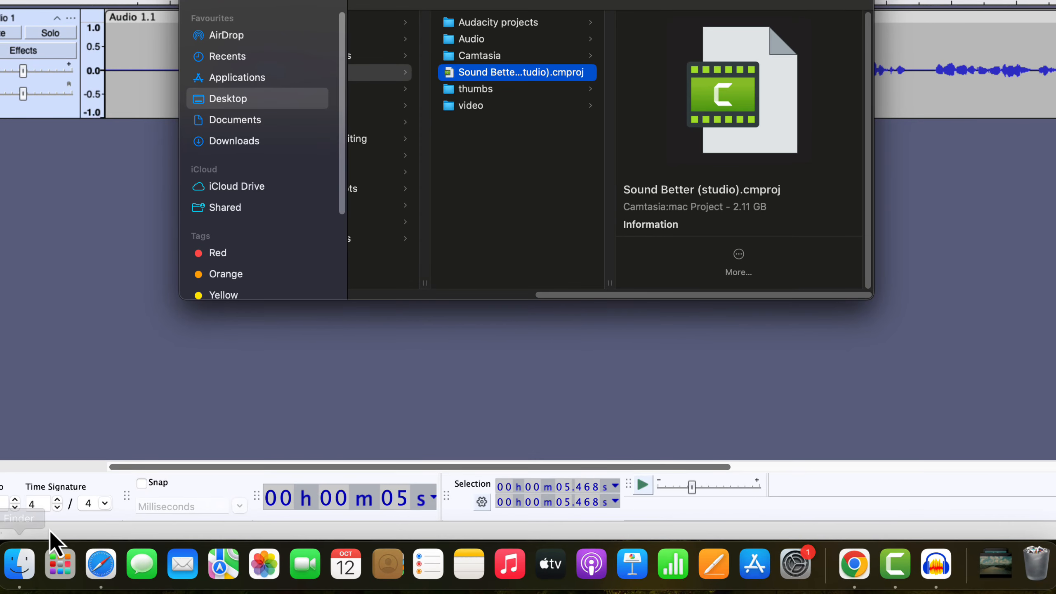
scroll(383, 121, "left", 5)
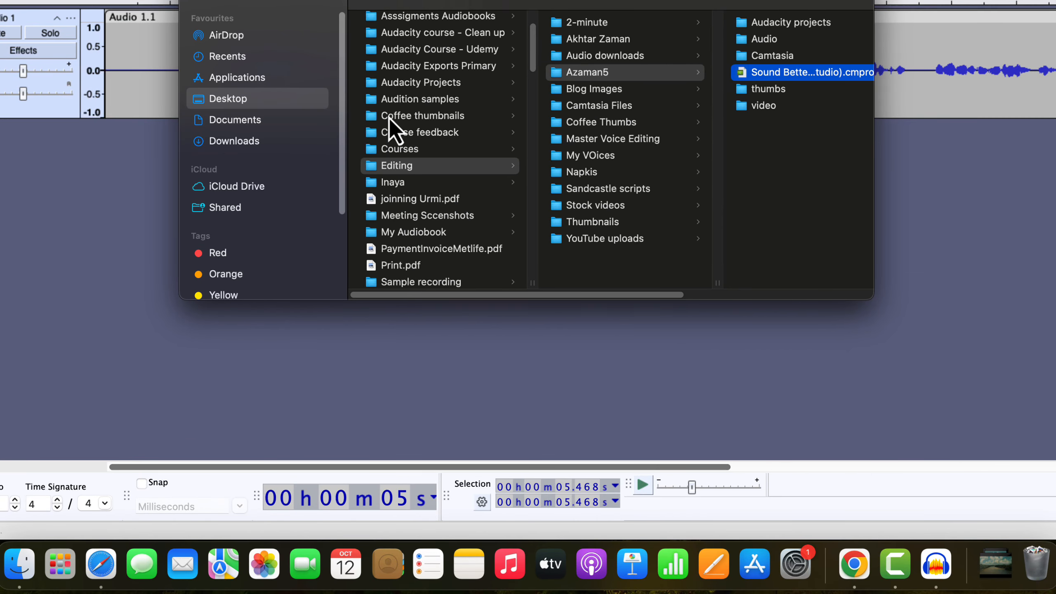
scroll(441, 131, "up", 3)
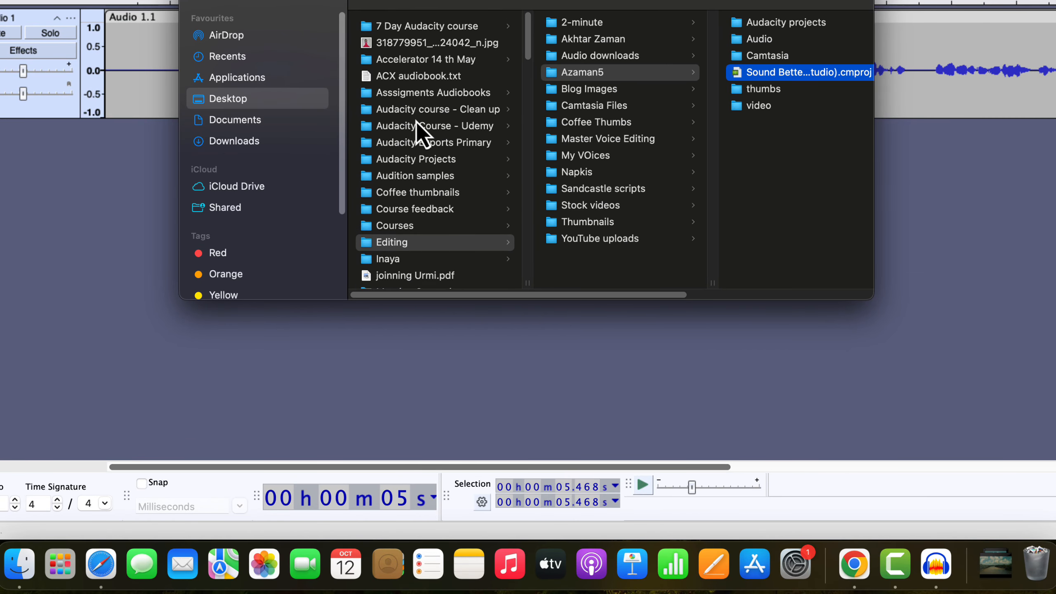
left_click(421, 160)
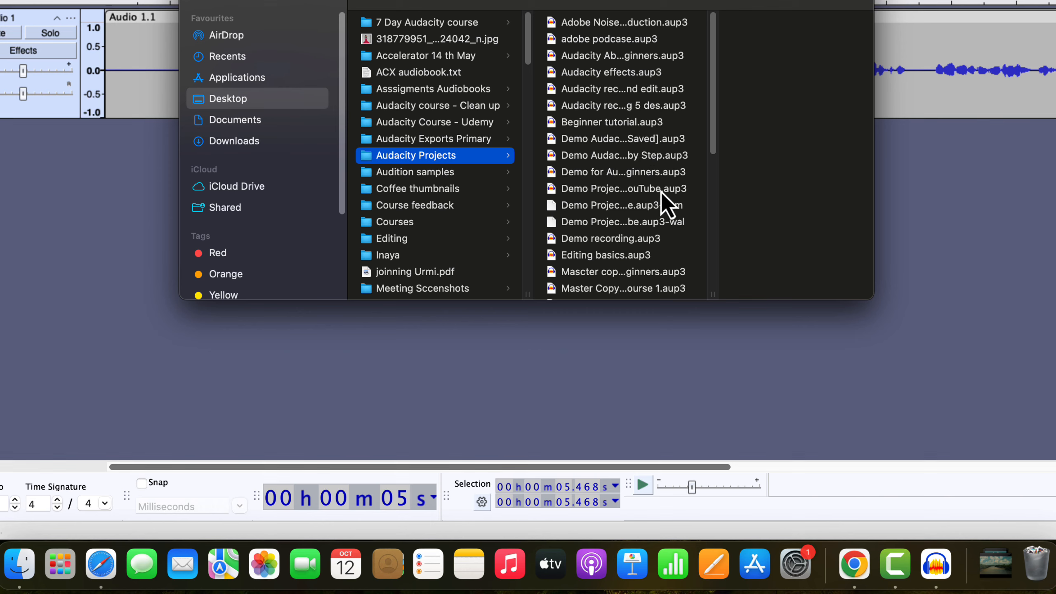
left_click(638, 190)
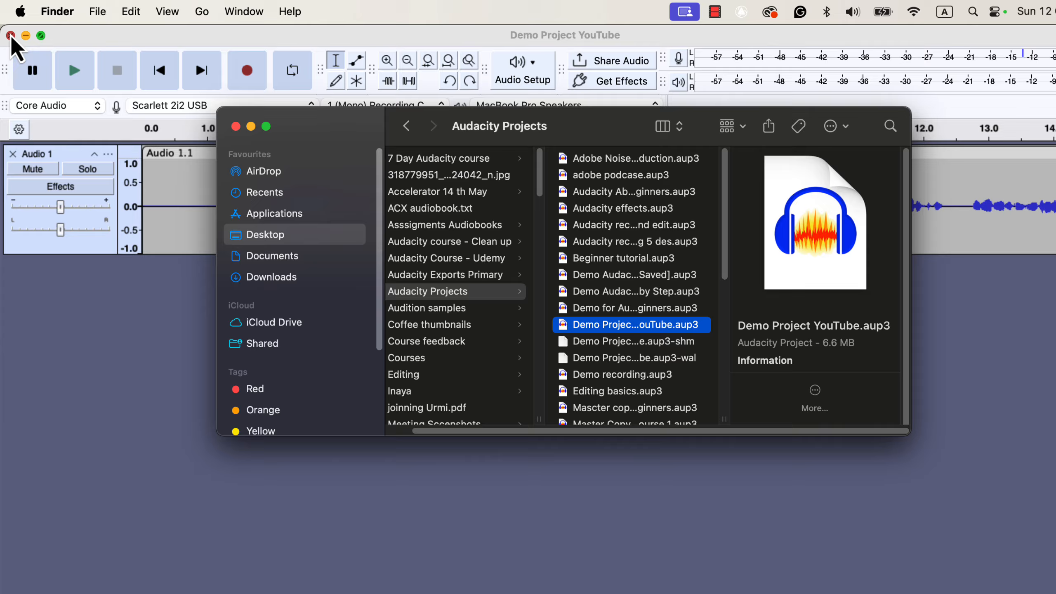
- Close the Audacity project window, reopen Demo Project YouTube.aup3 from Finder and look over the restored recording
left_click(12, 29)
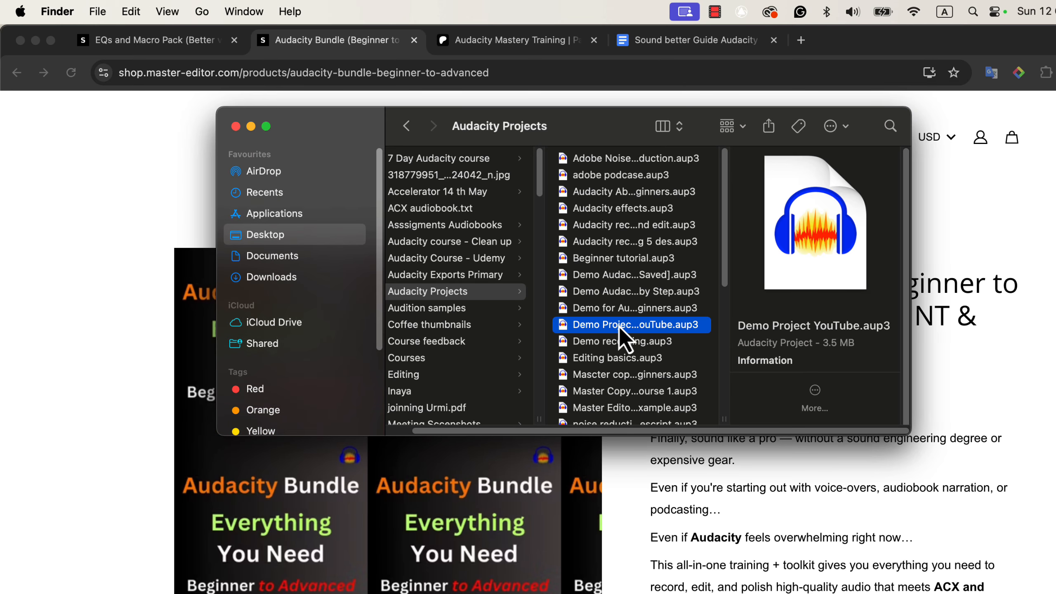
double_click(620, 326)
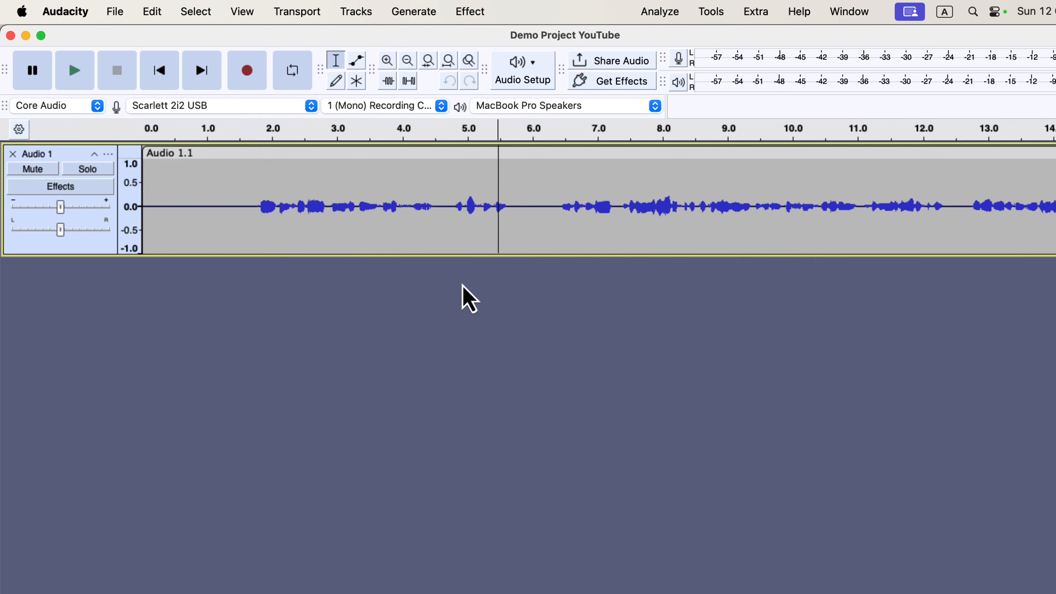
scroll(680, 267, "right", 10)
scroll(679, 267, "left", 10)
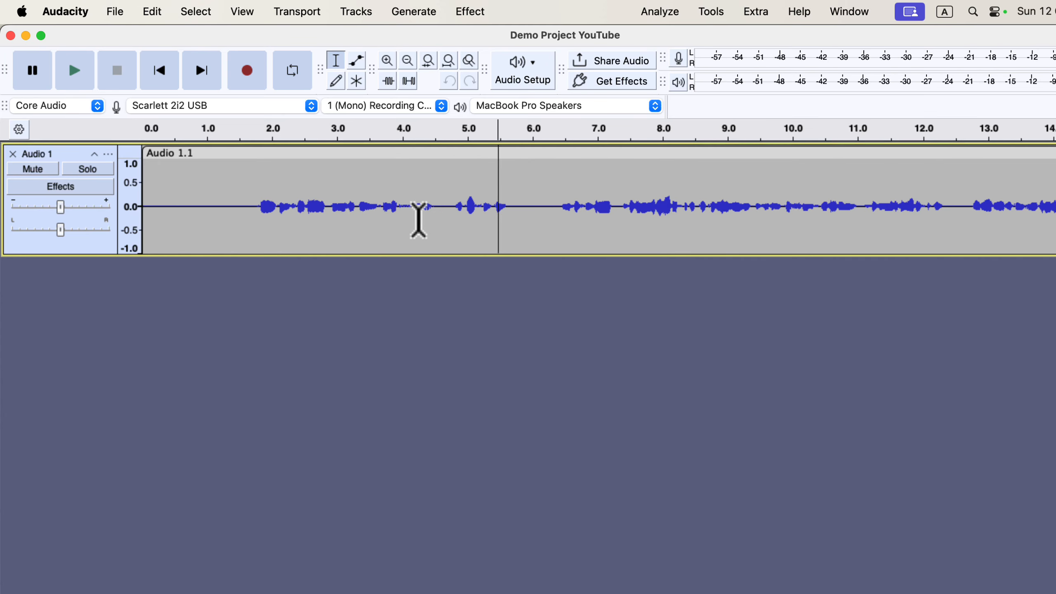
- Start an audio export of Demo Project YouTube and set the destination to the desktop's Training folder
left_click(109, 15)
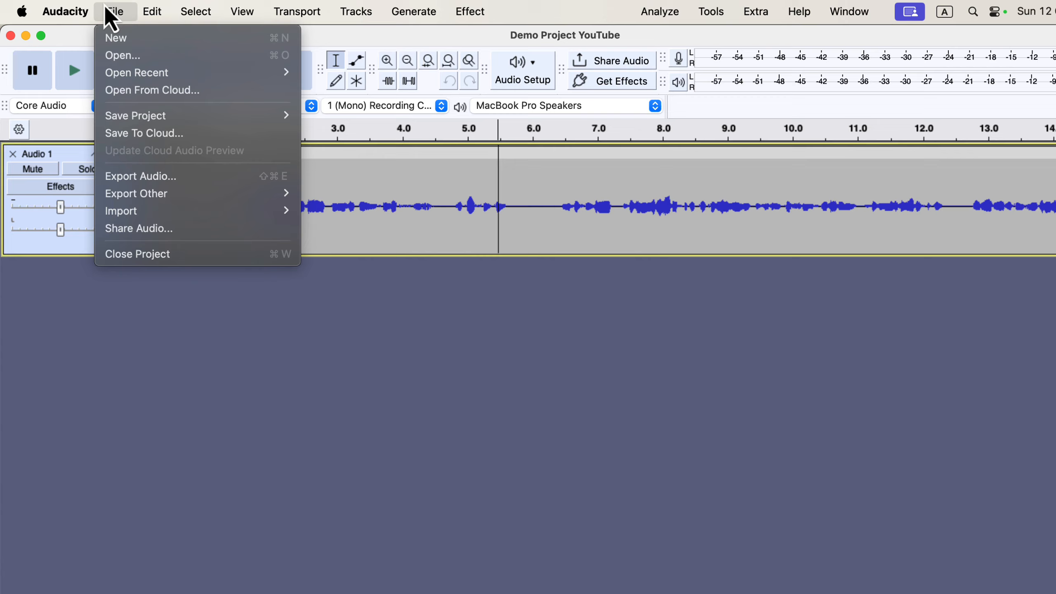
left_click(214, 177)
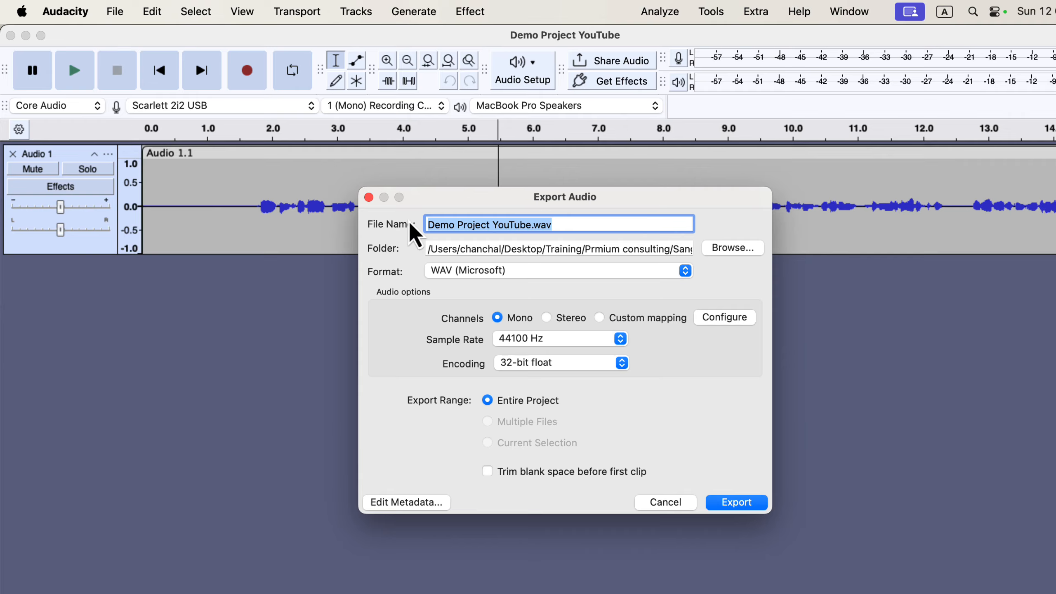
left_click(742, 253)
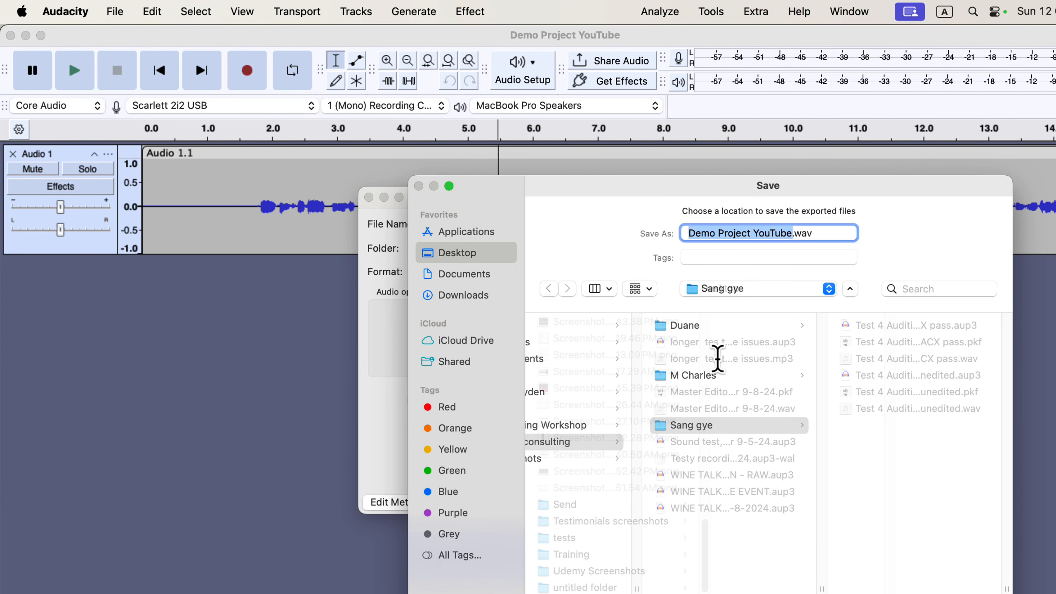
left_click(590, 556)
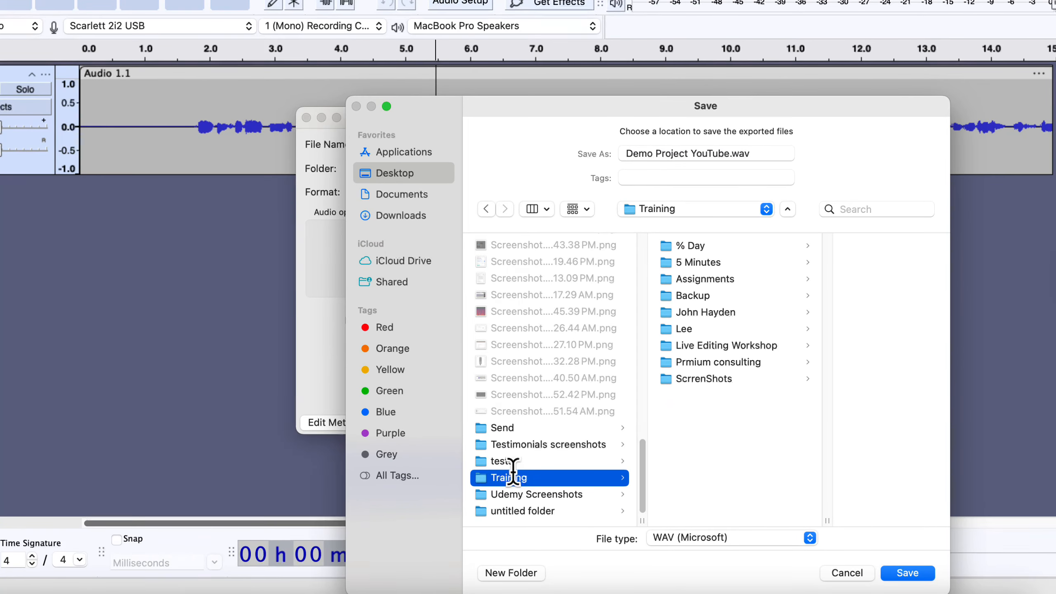
left_click(908, 573)
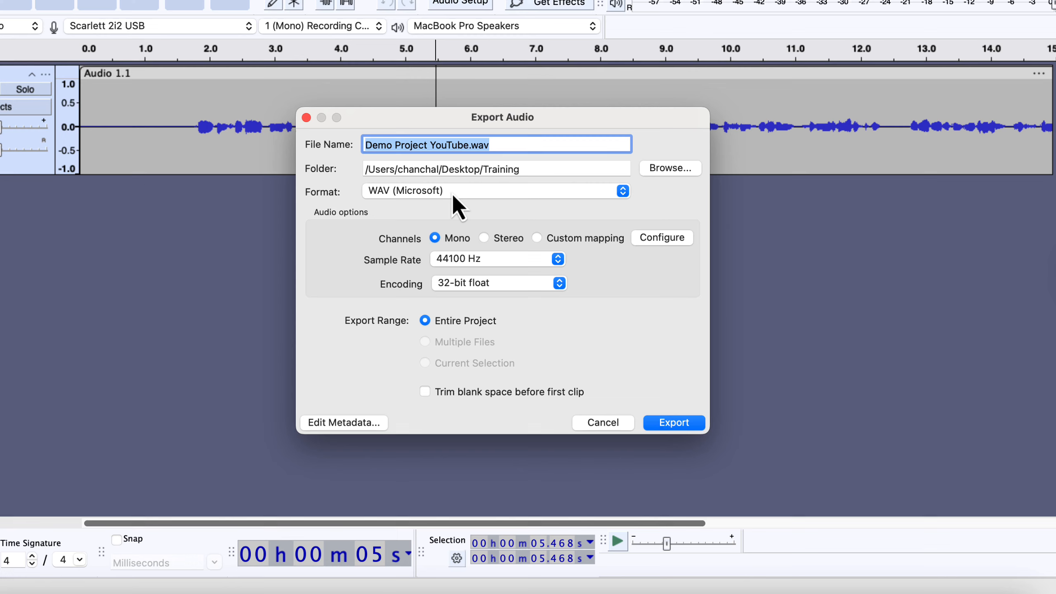
- Try the MP3 Files format, return to WAV (Microsoft), and export the entire project in mono at 44100 Hz
left_click(525, 193)
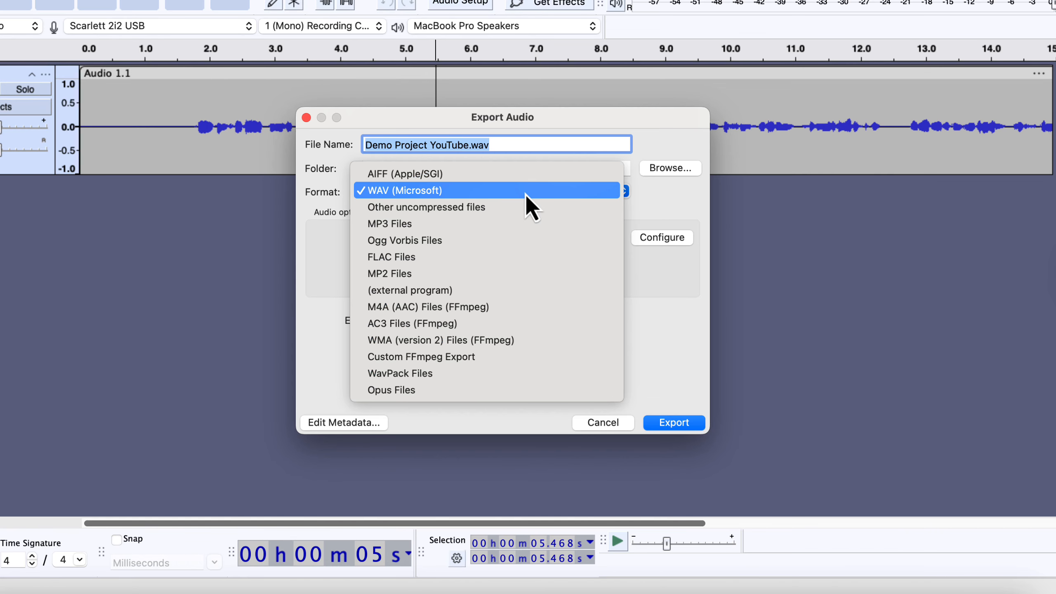
left_click(492, 225)
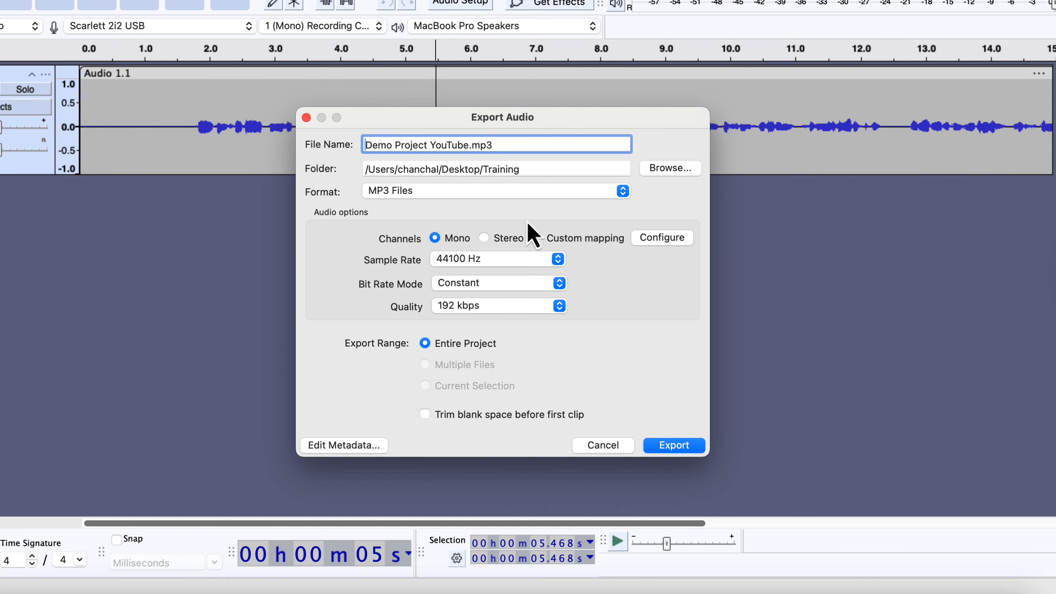
left_click(520, 192)
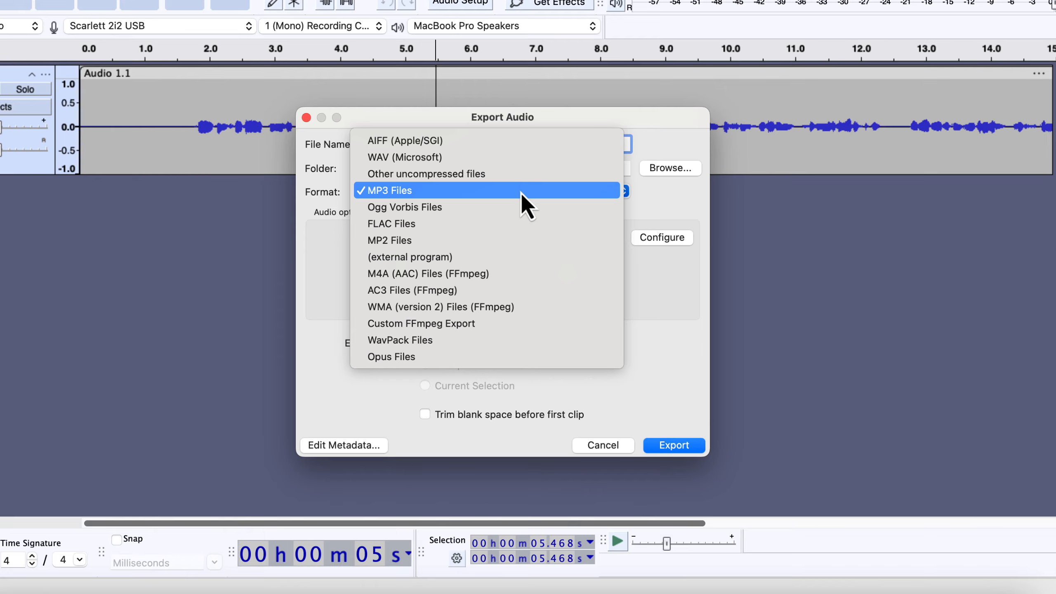
left_click(520, 158)
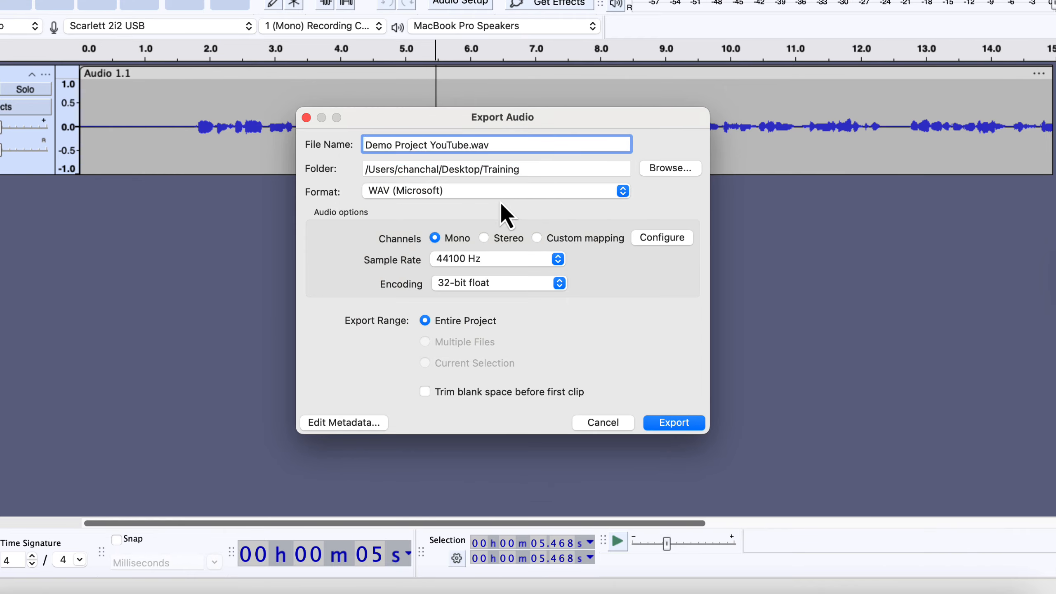
left_click(680, 427)
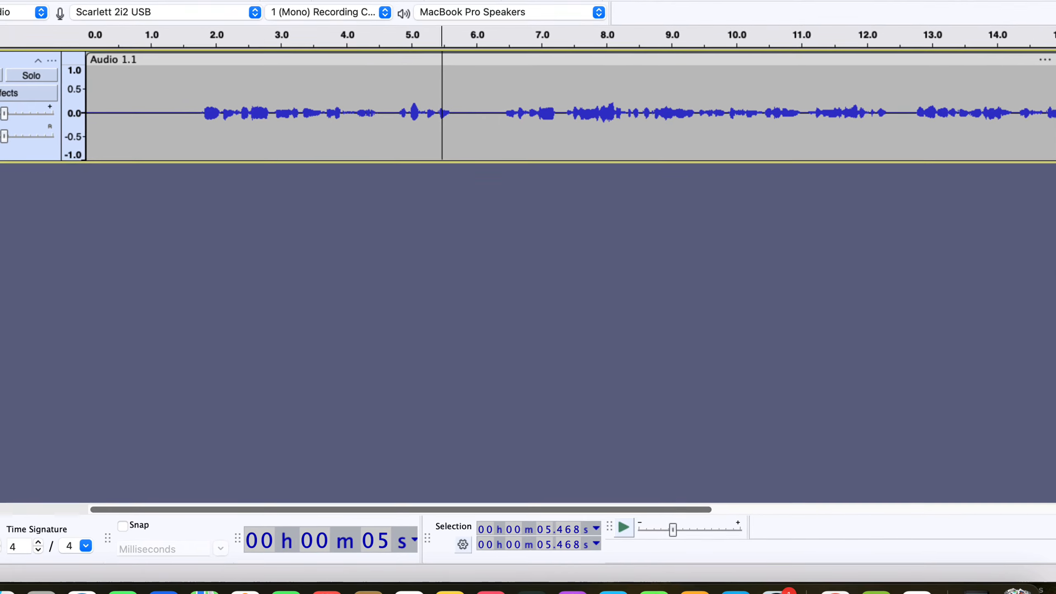
- Switch to Finder and open the desktop's Training folder to check the exported audio file
left_click(16, 566)
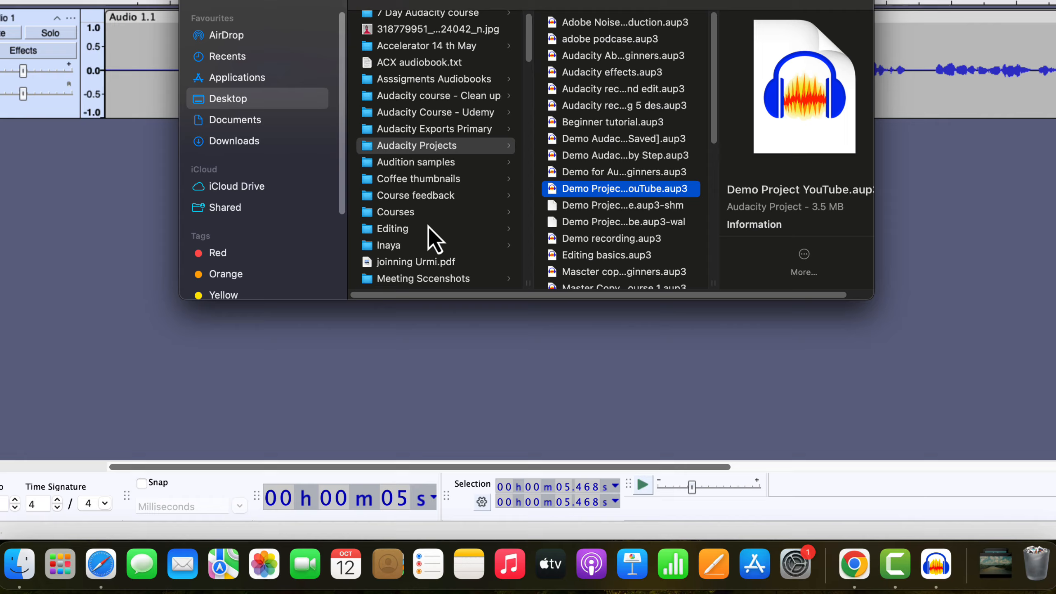
scroll(428, 227, "down", 15)
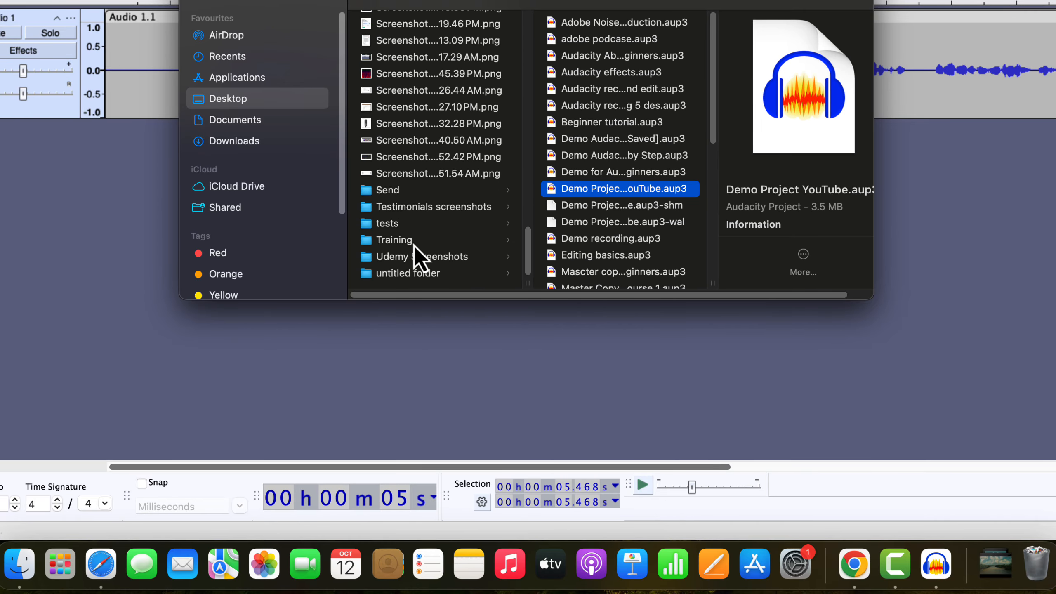
left_click(414, 245)
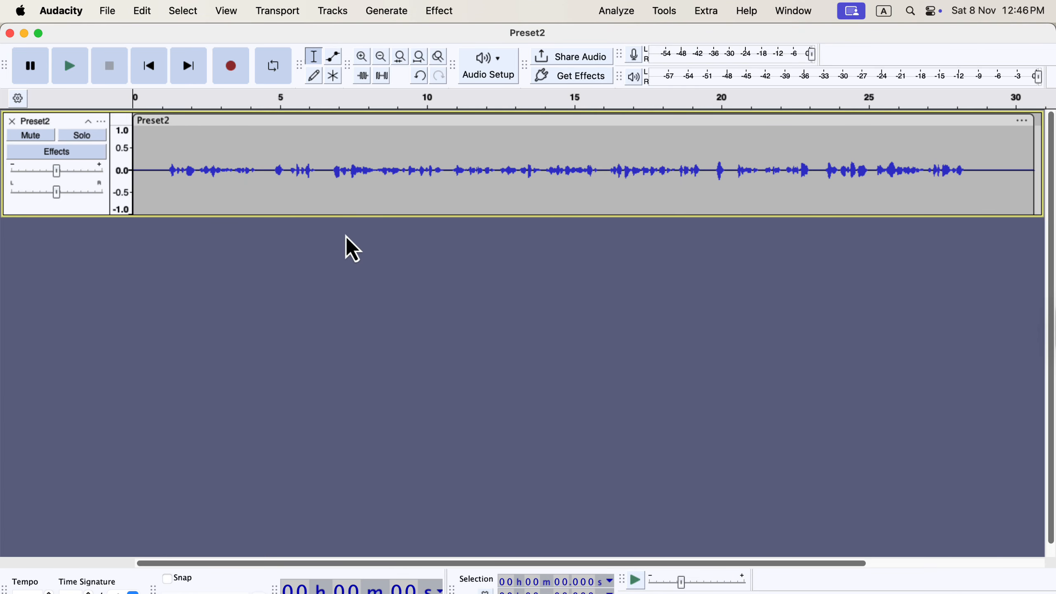
- With the Preset2 project open in Audacity, look through the built-in effect categories and the installed third-party plugins
left_click(450, 12)
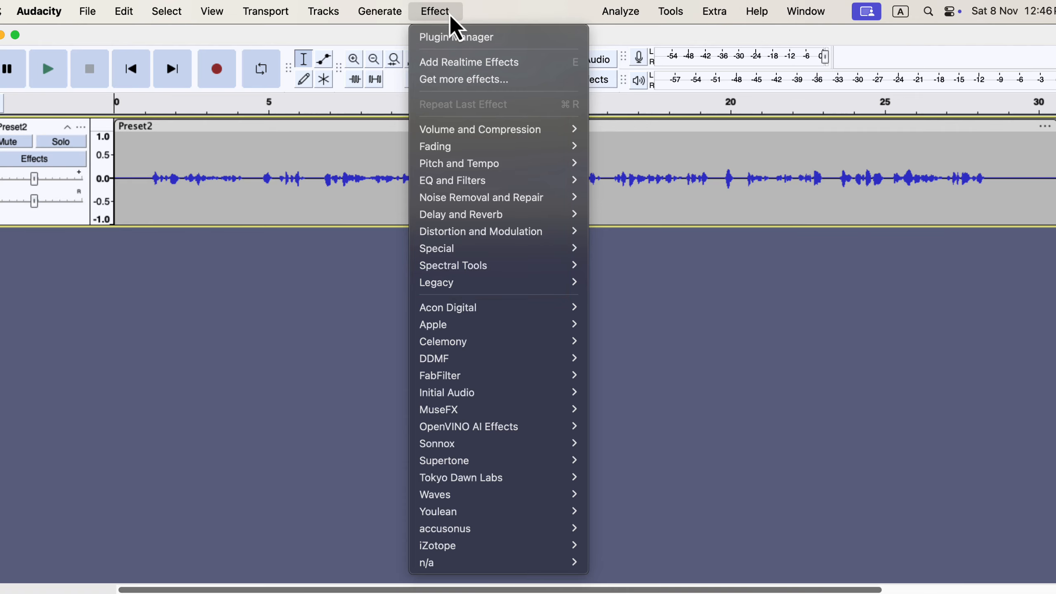
mouse_move(458, 130)
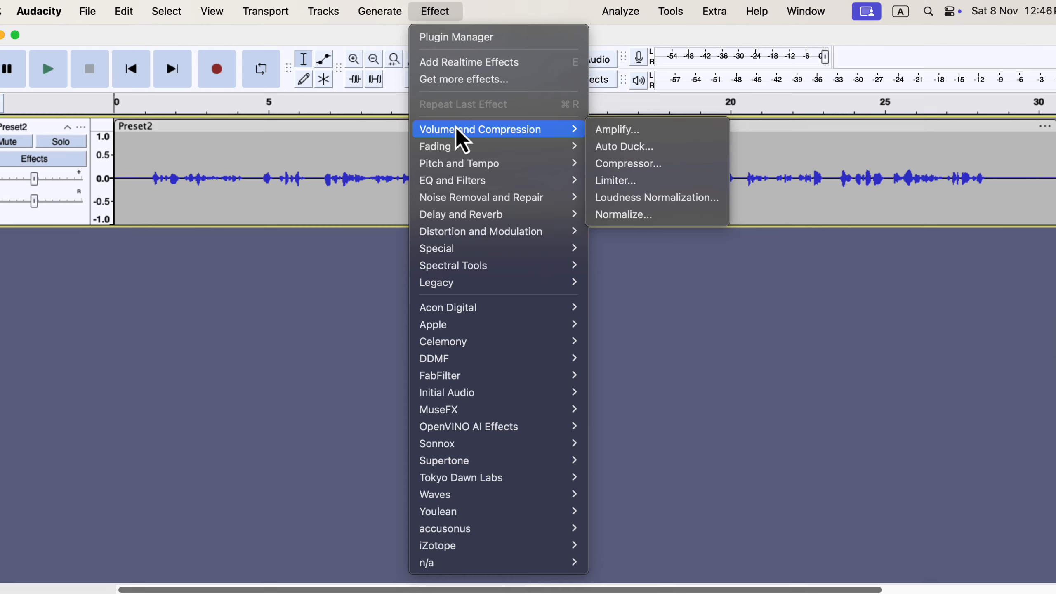
mouse_move(461, 202)
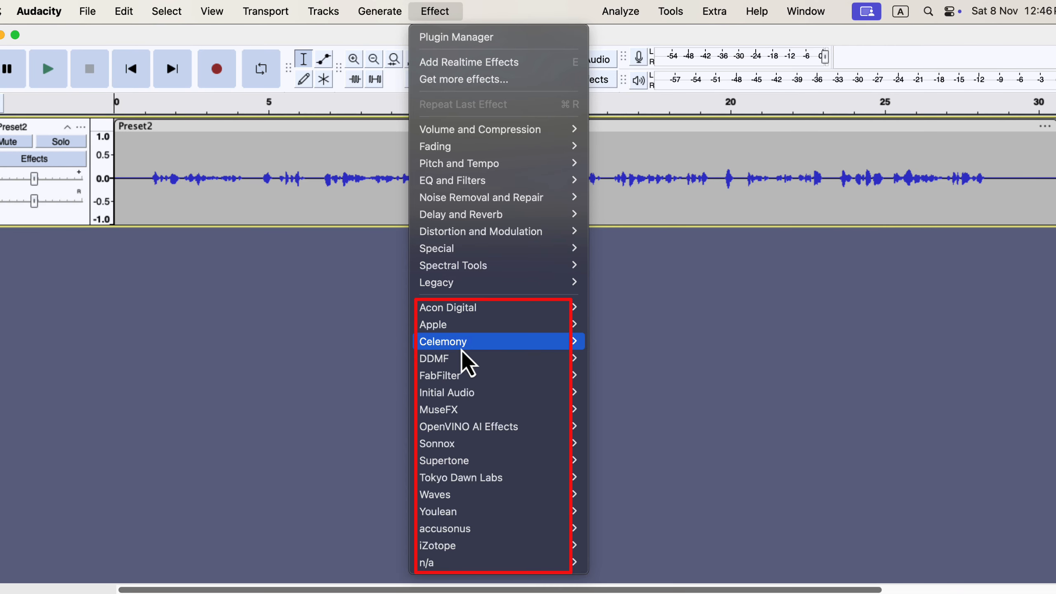
mouse_move(460, 379)
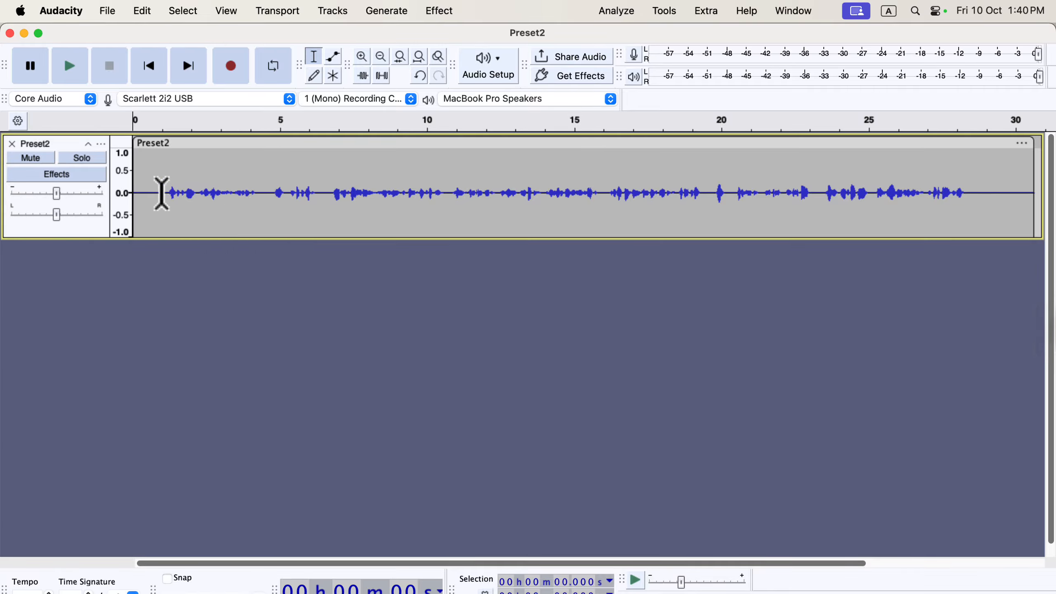
- Play the unprocessed Preset2 recording from about 0.5 s and stop playback
left_click(148, 175)
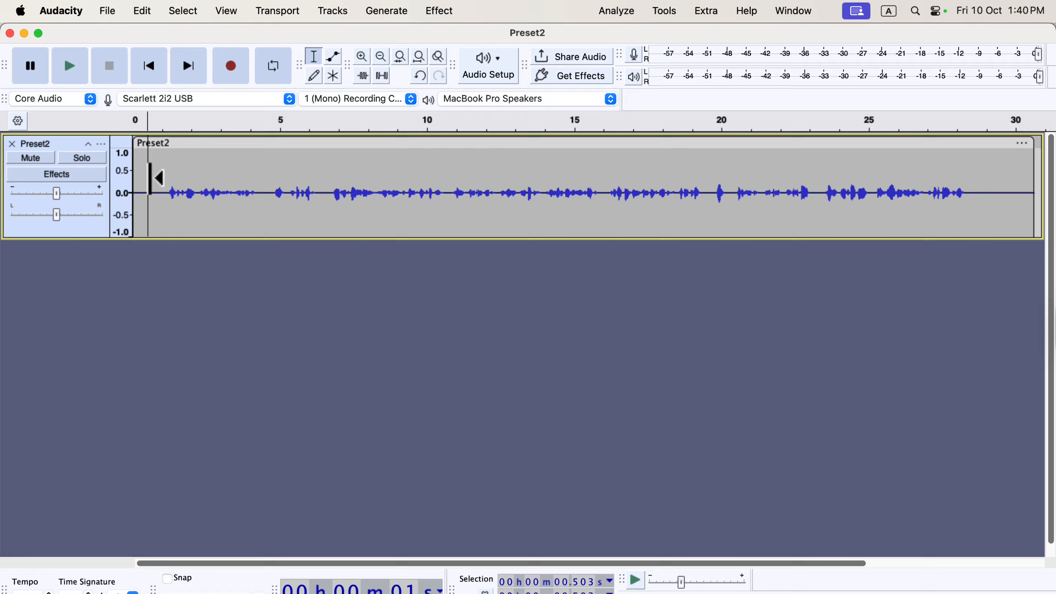
key("space")
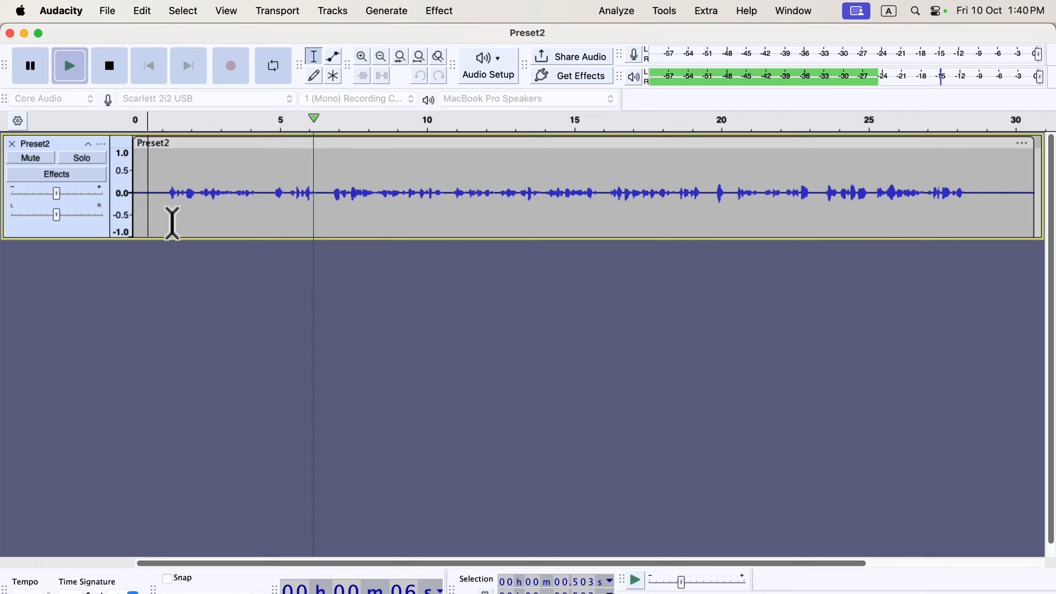
key("space")
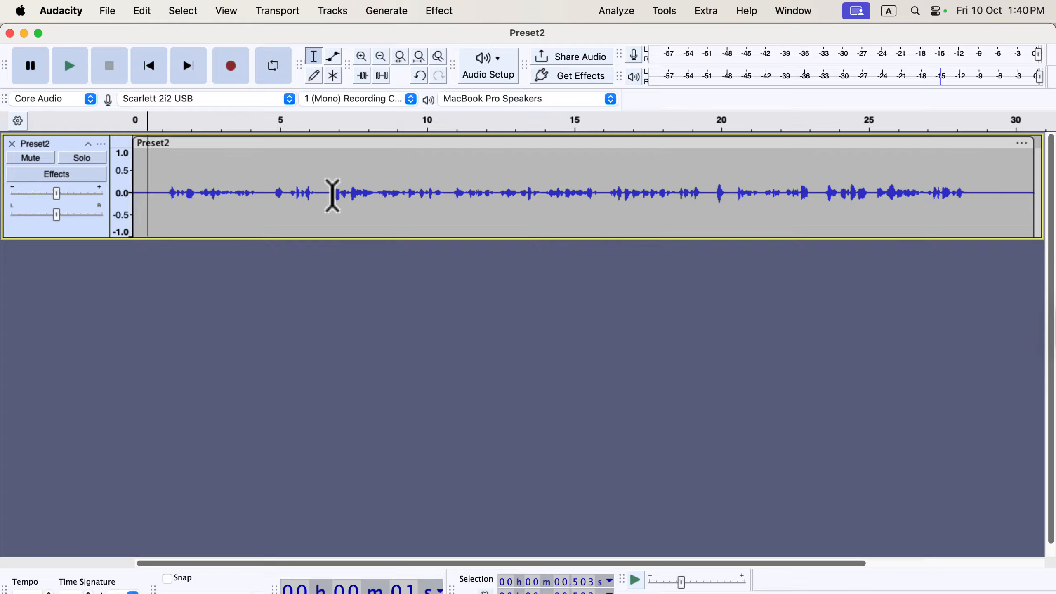
- Select the entire Preset2 clip and apply the Clear Vocal 3.6 macro to it
double_click(332, 196)
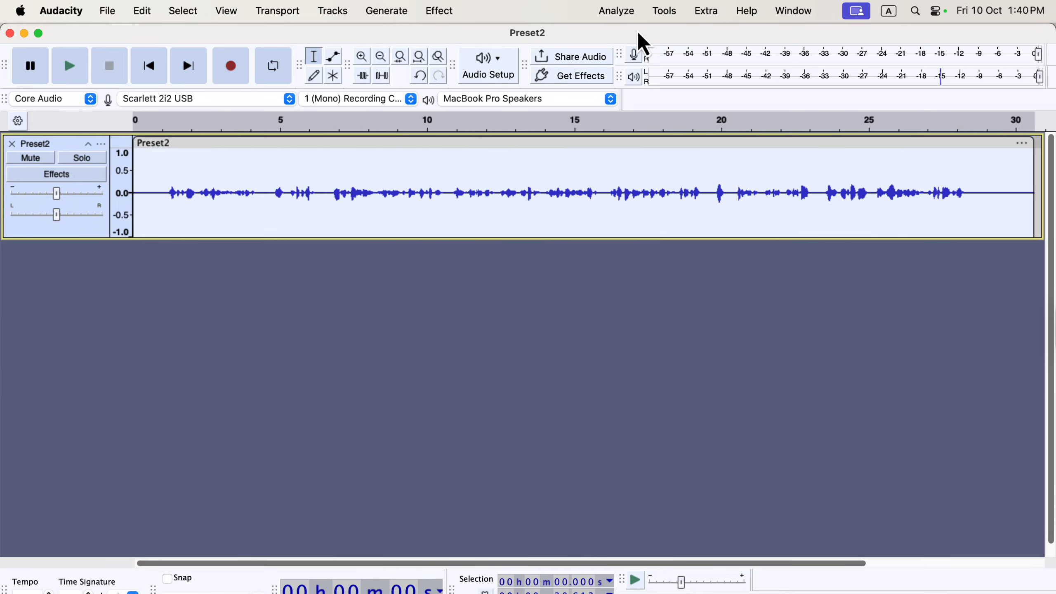
left_click(666, 11)
mouse_move(669, 77)
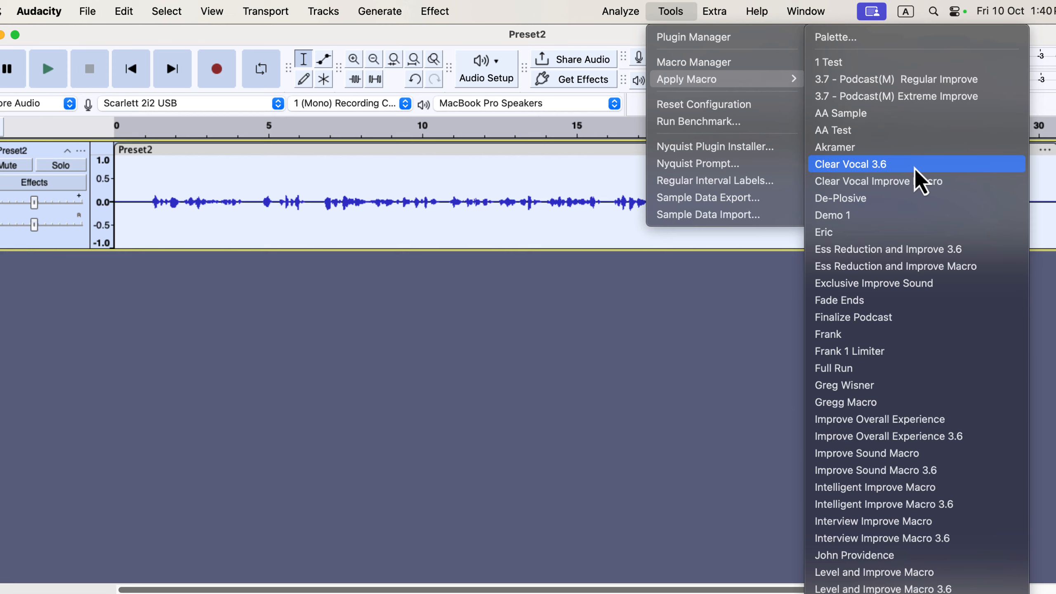
left_click(912, 166)
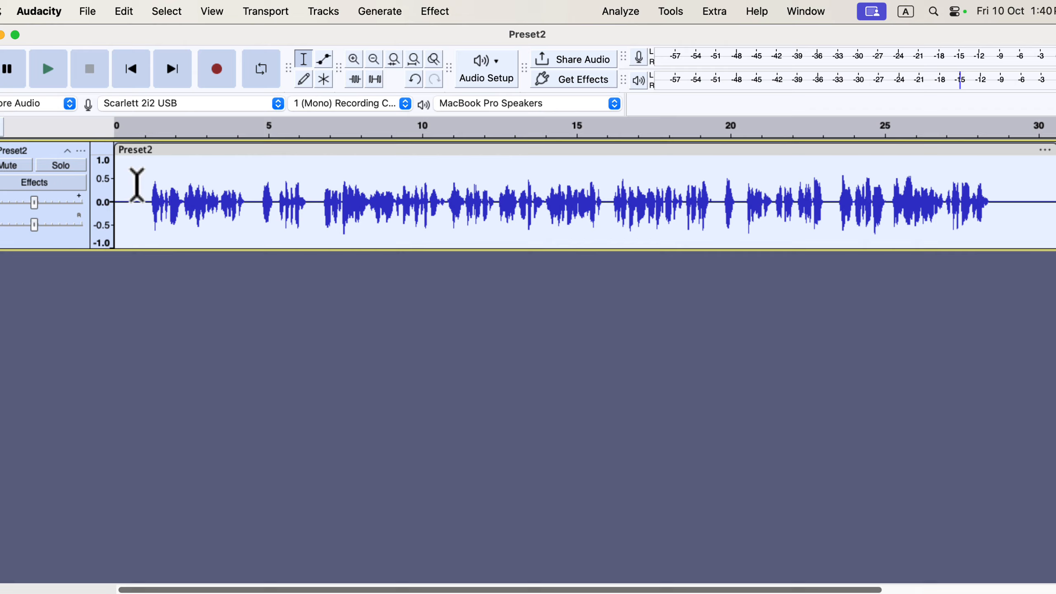
- Play the processed Preset2 clip from just before the first words and stop playback
left_click(137, 186)
key("space")
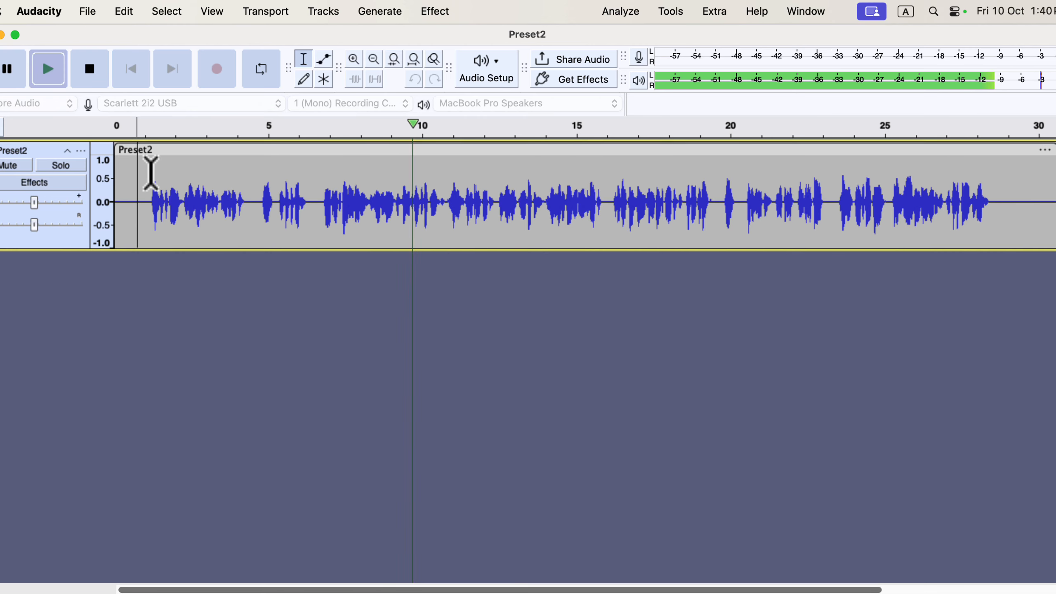
key("space")
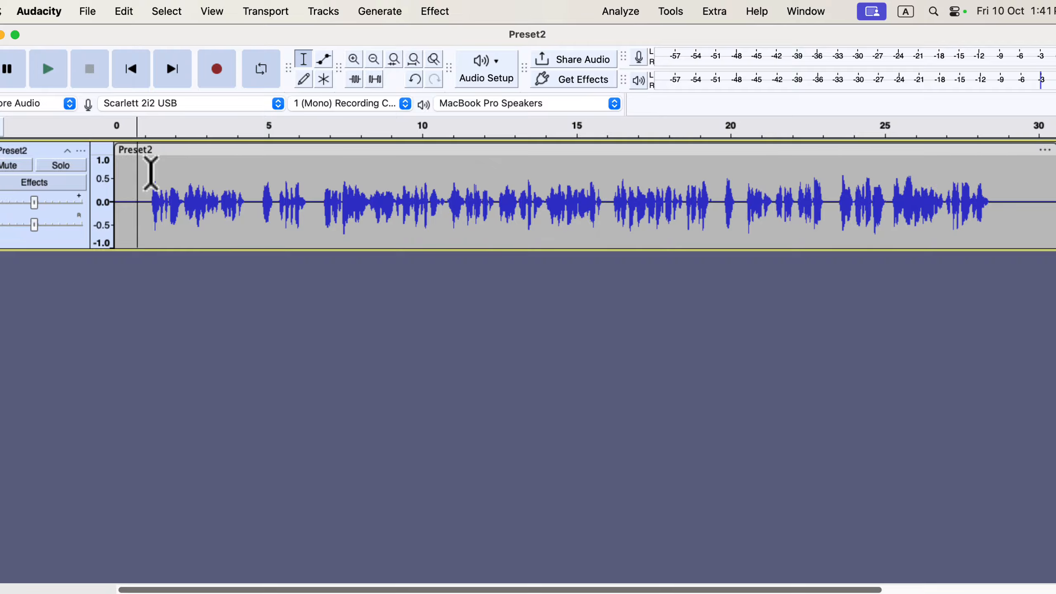
- Switch to Chrome, read through the EQs and Macro Pack product page and bring up the Audacity Bundle page
key("super+Tab")
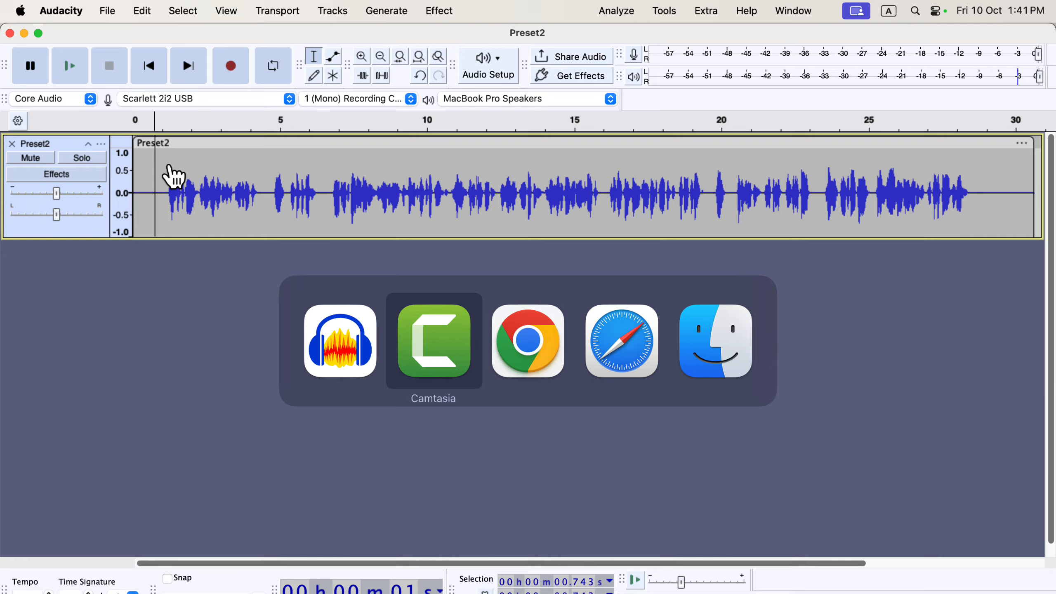
key("super+Tab")
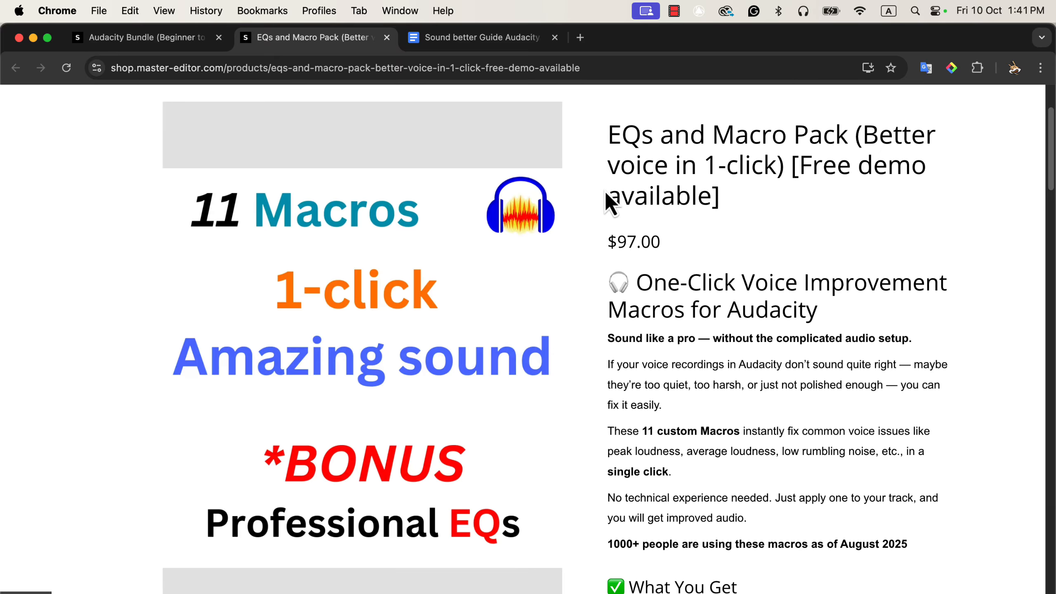
scroll(606, 192, "down", 15)
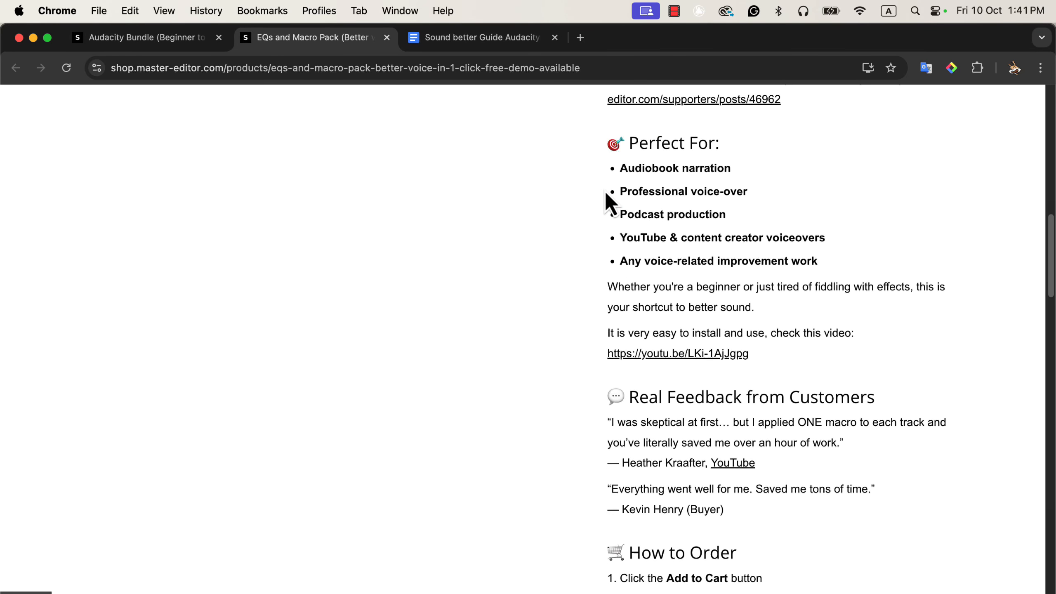
scroll(606, 194, "down", 5)
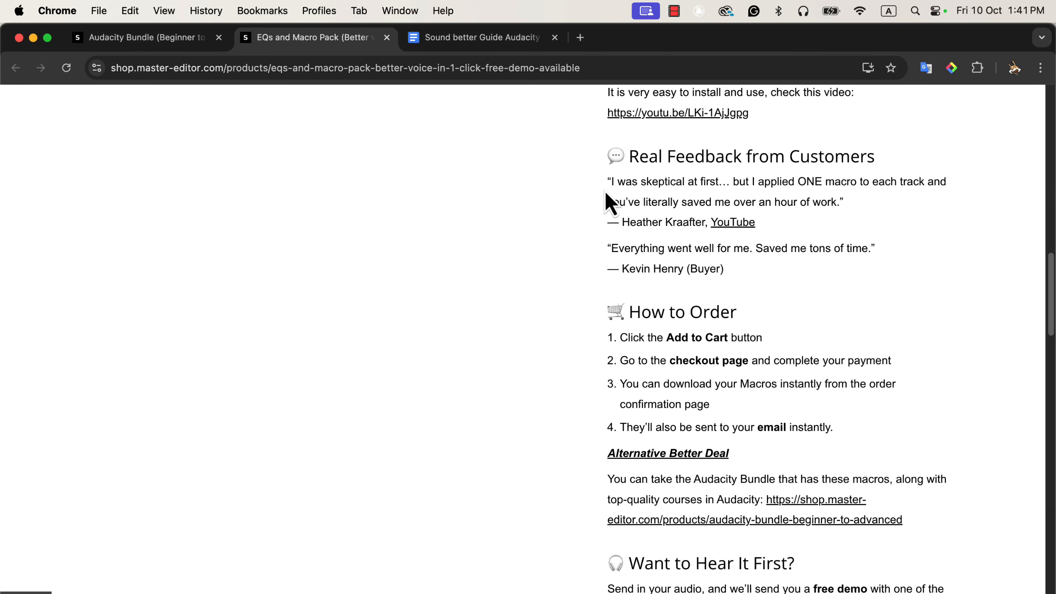
left_click(160, 38)
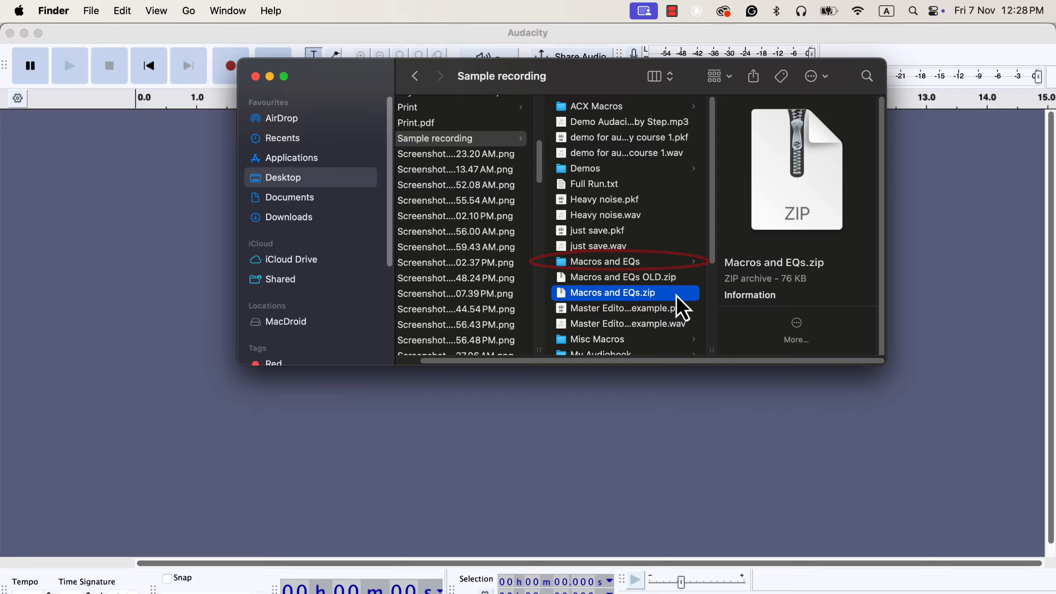
- In Finder, open the Macros and EQs folder and its Audacity 3.6 or Newer - Macros subfolder
left_click(653, 263)
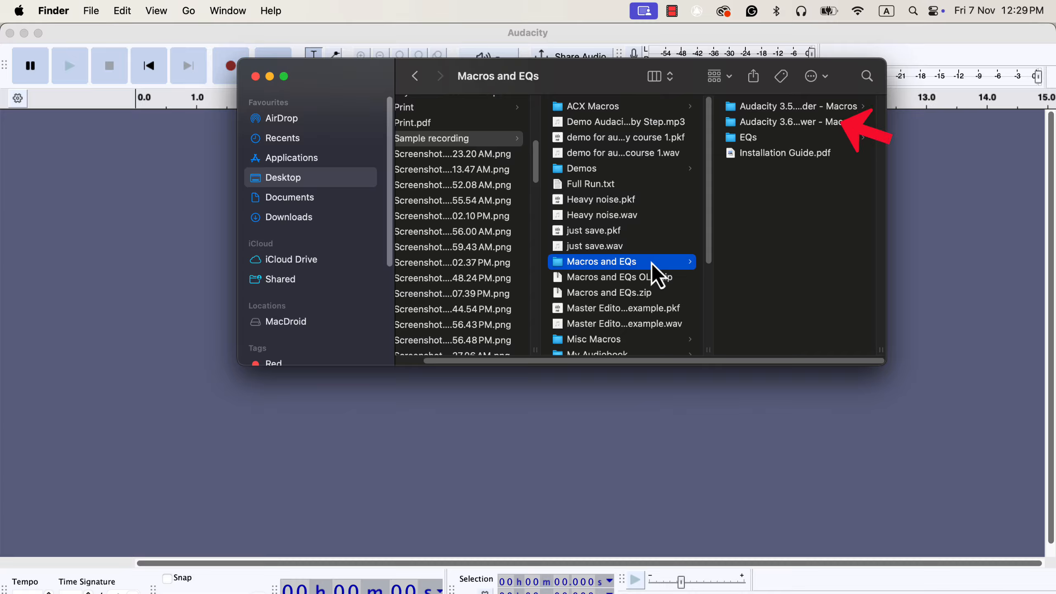
left_click(742, 122)
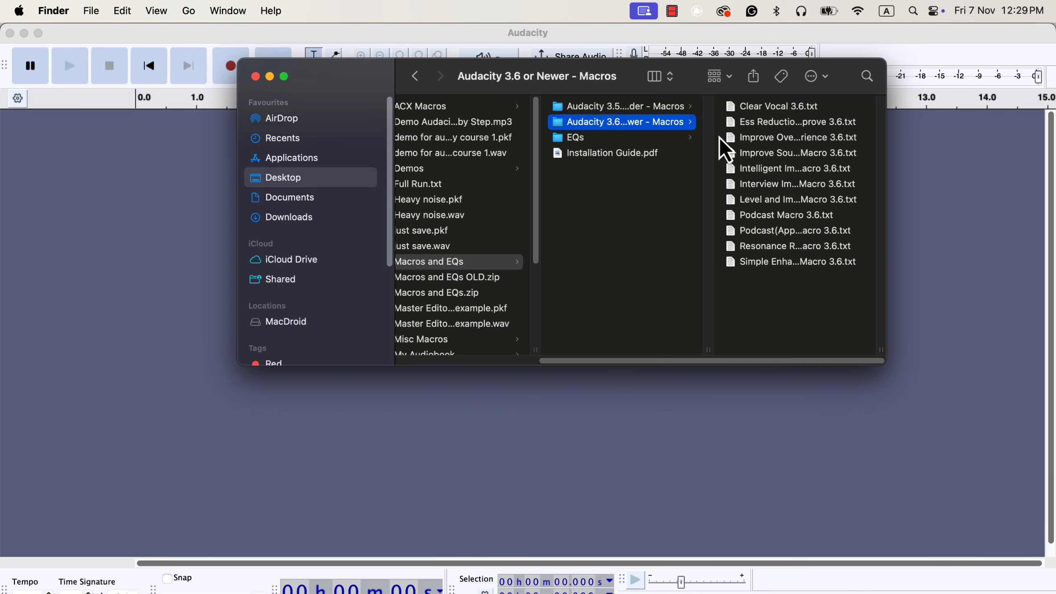
- Switch from Finder back to Audacity and open the Macro Manager
left_click(936, 150)
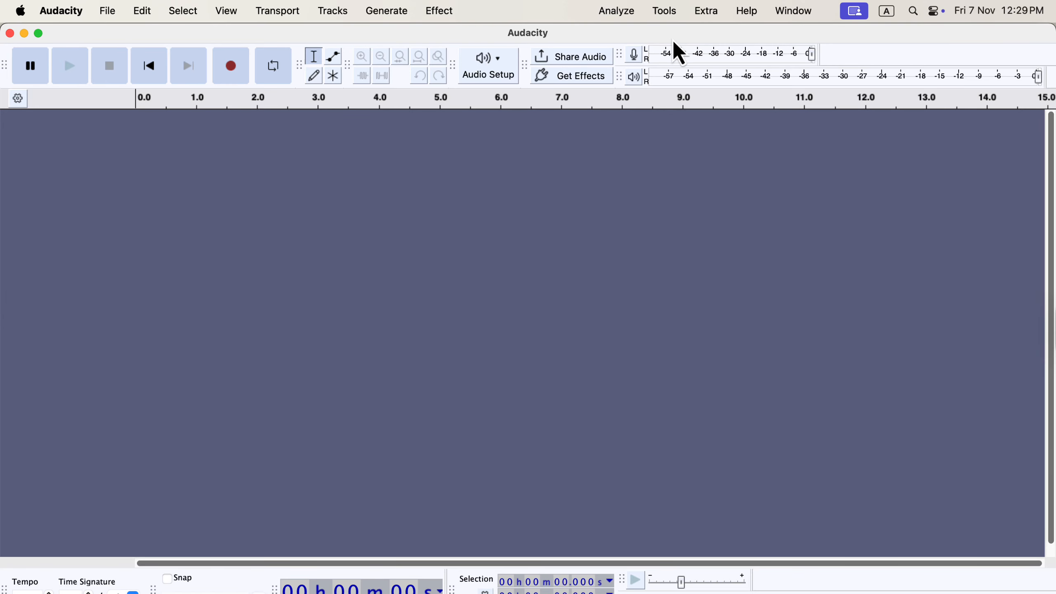
left_click(664, 12)
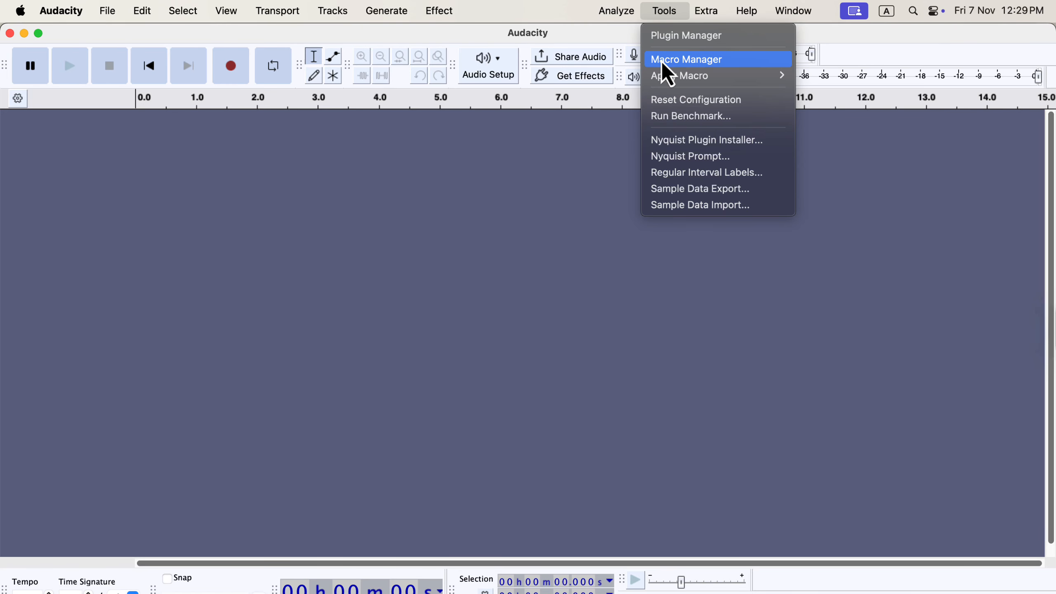
left_click(733, 62)
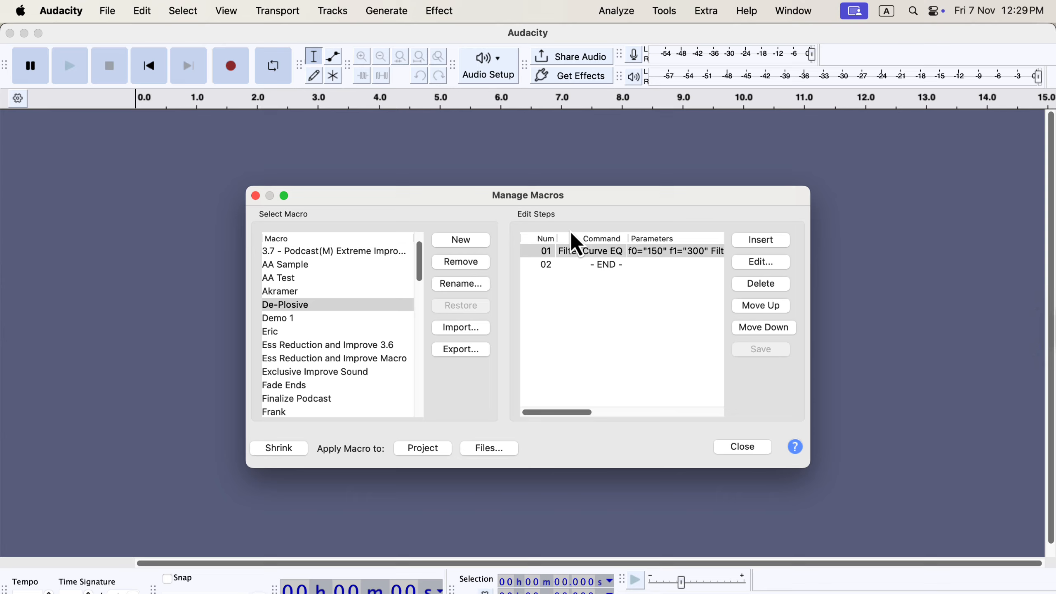
- Import Clear Vocal 3.6.txt from the Audacity 3.6 or Newer - Macros folder, close the manager and look for it under the macros to apply
left_click(486, 332)
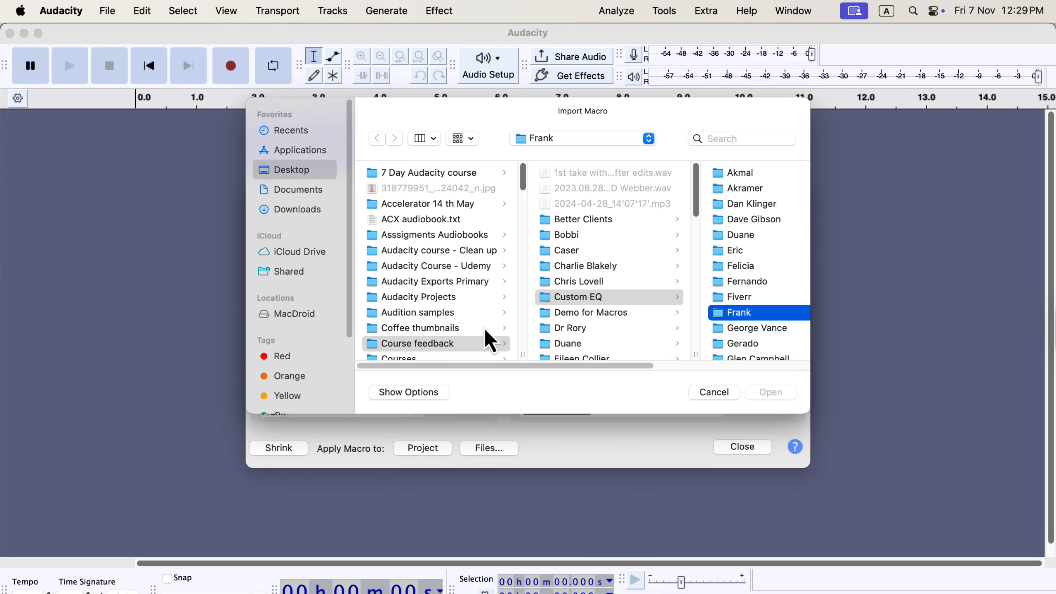
scroll(486, 331, "down", 8)
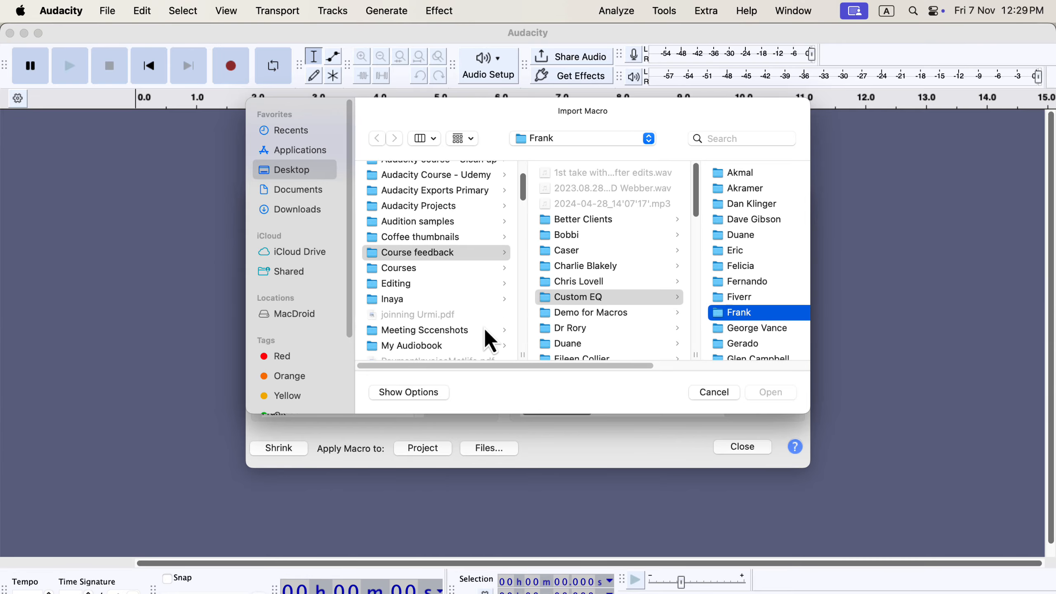
left_click(472, 290)
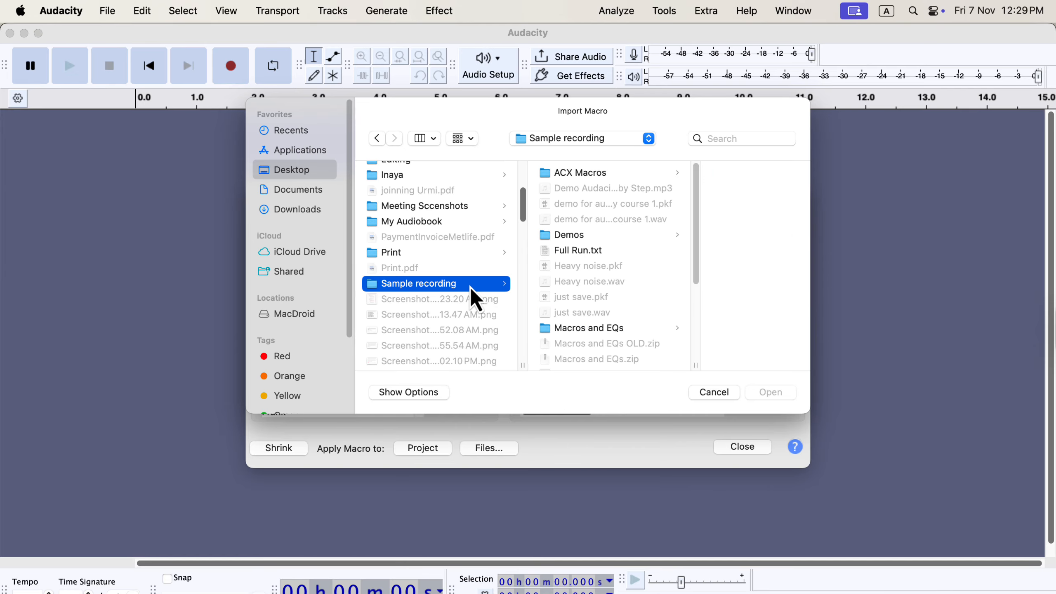
left_click(582, 329)
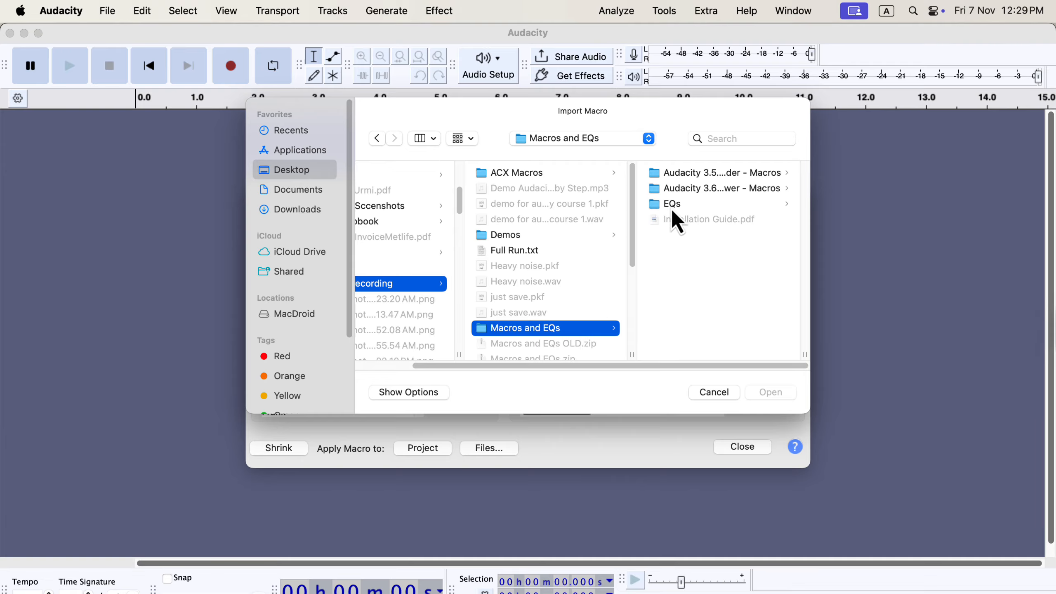
left_click(695, 192)
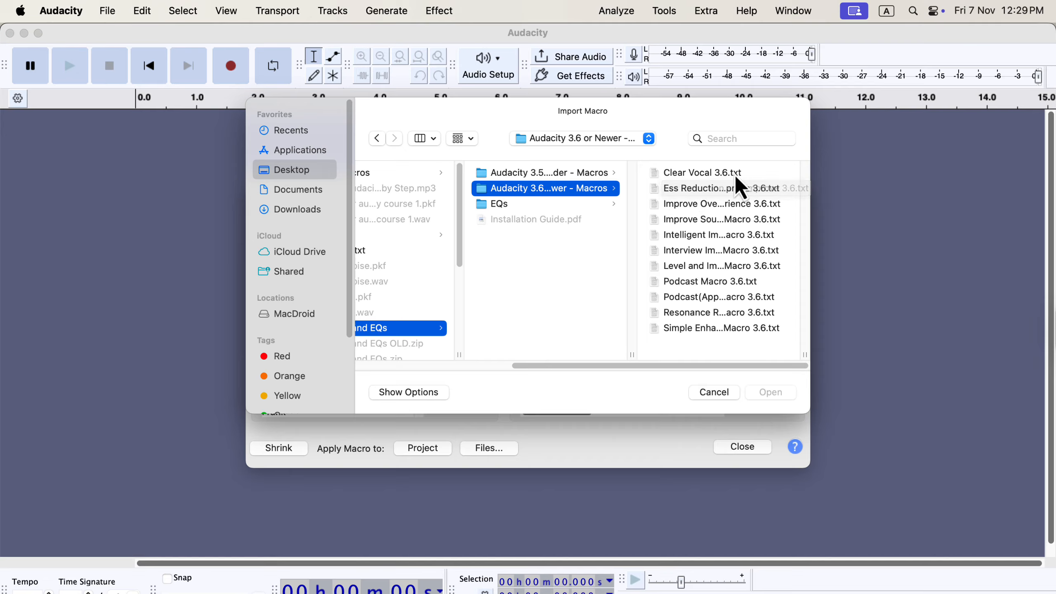
left_click(752, 175)
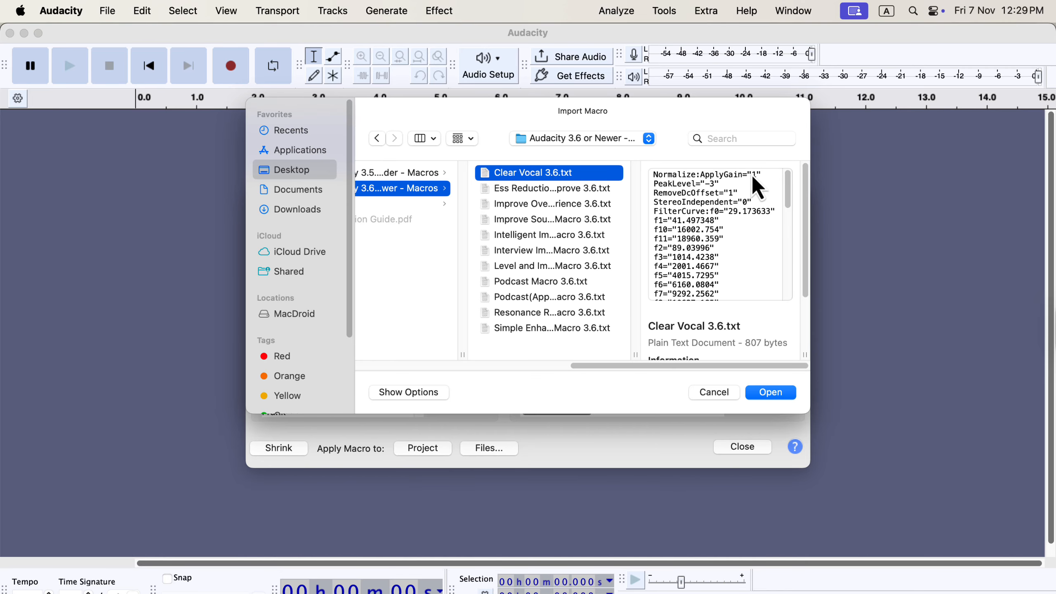
left_click(763, 393)
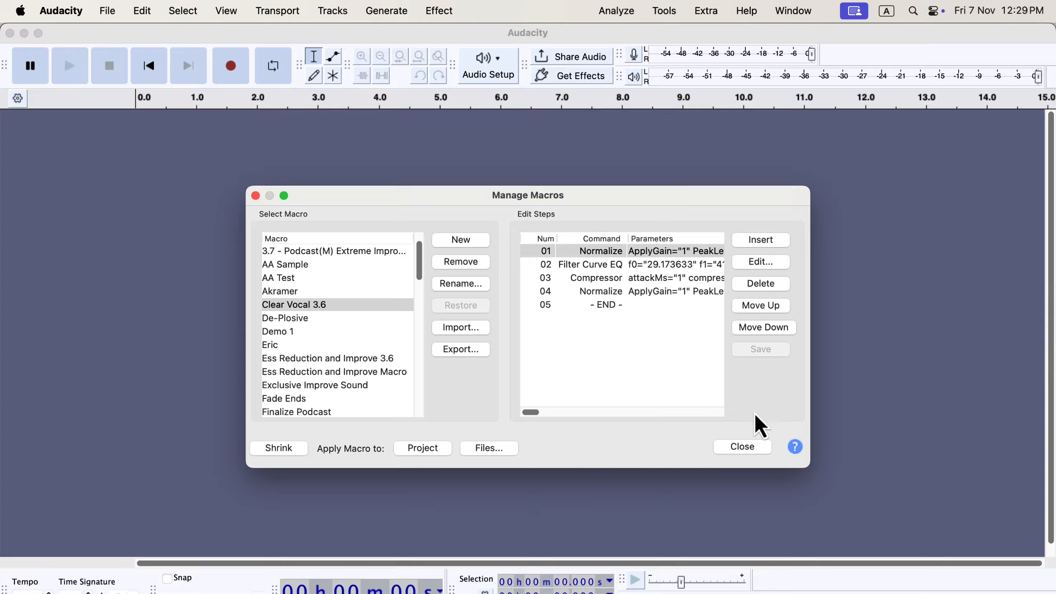
left_click(752, 448)
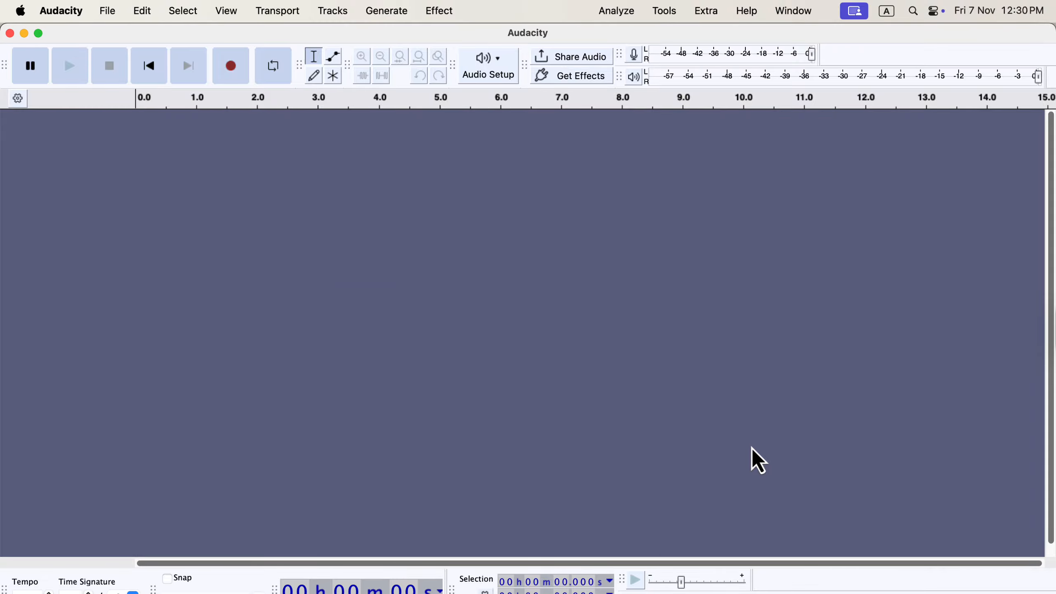
left_click(665, 11)
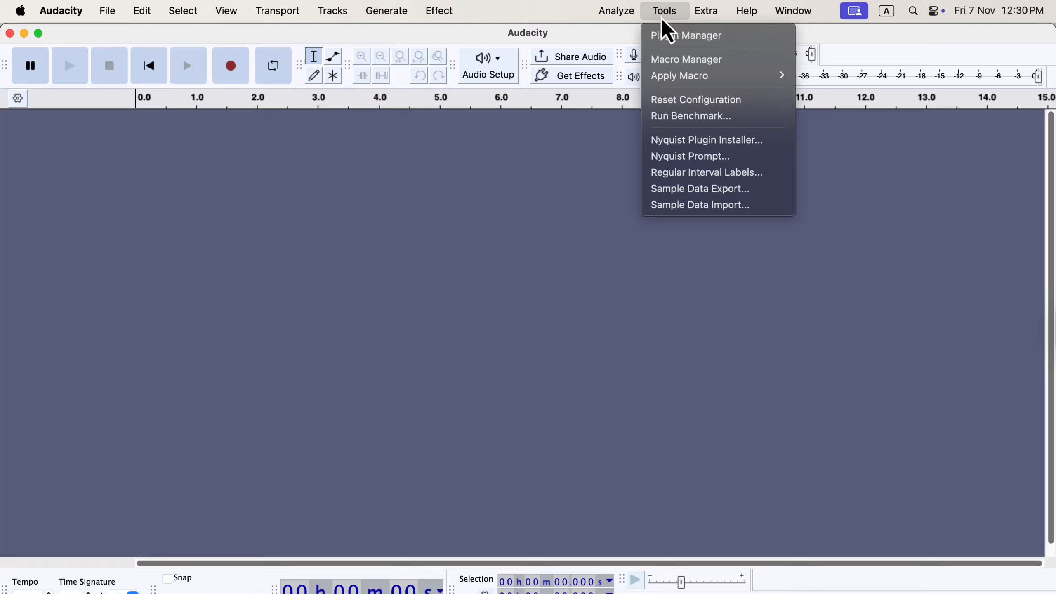
mouse_move(678, 86)
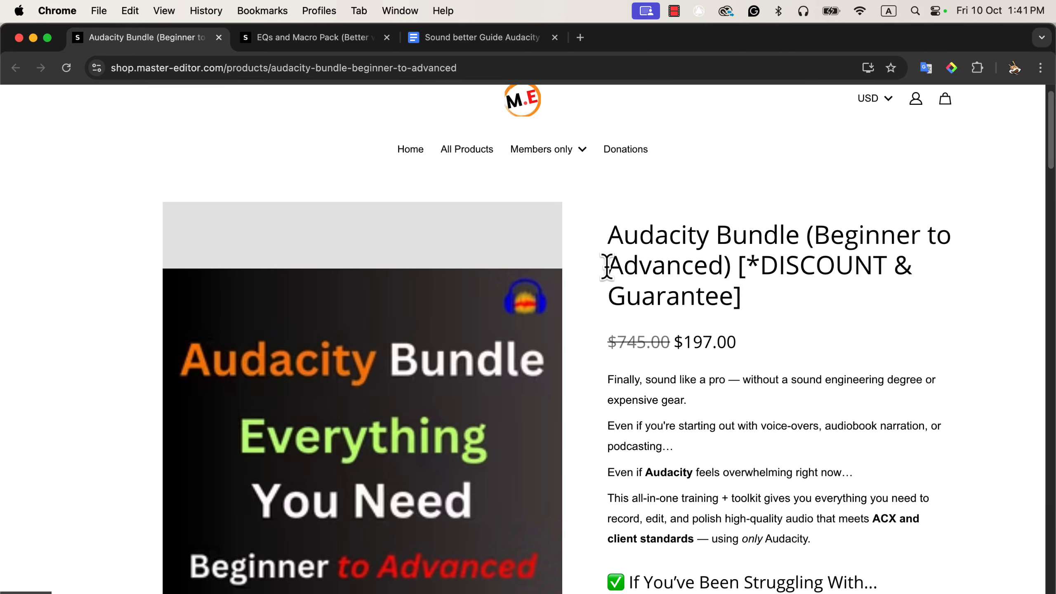
- Switch from Chrome to Audacity, undo the macro applied to Preset2 and select the entire clip
key("super+Tab")
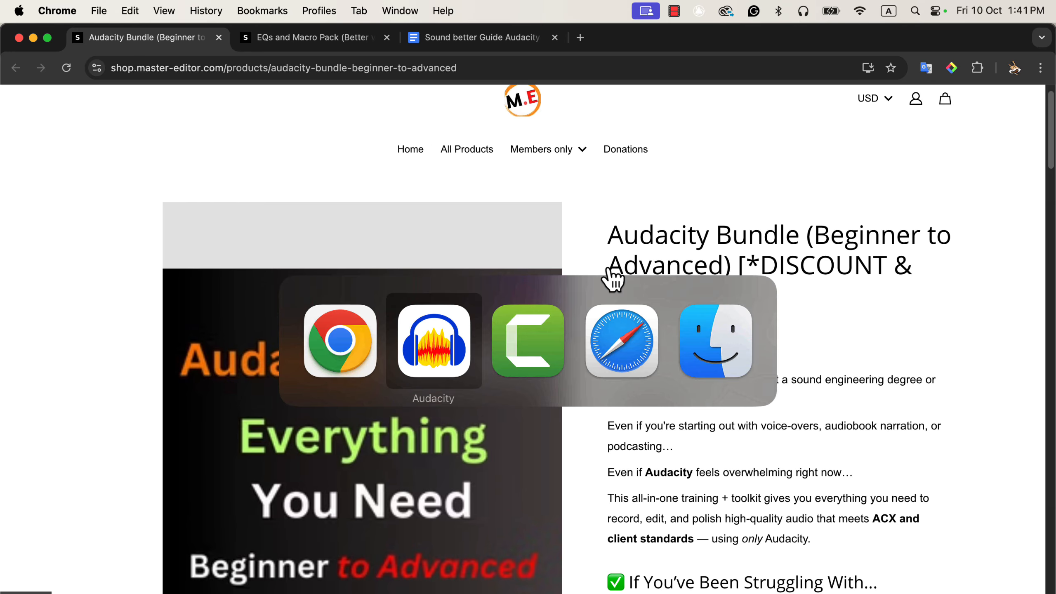
key("super+z")
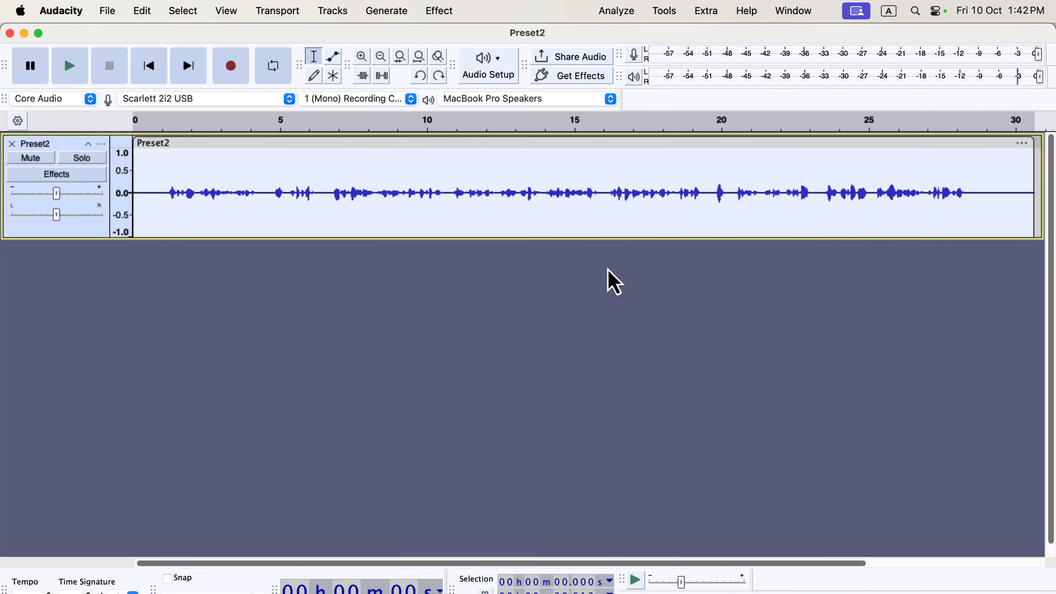
left_click(269, 263)
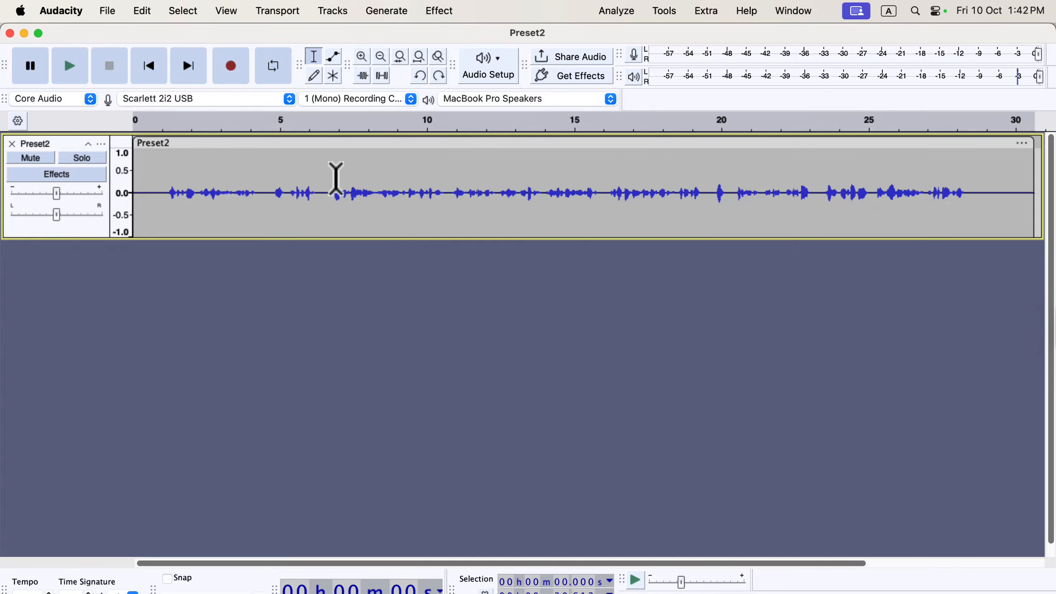
double_click(335, 177)
- Open Normalize for the selected clip, load its factory defaults and set the peak amplitude to -3.0 dB
left_click(441, 11)
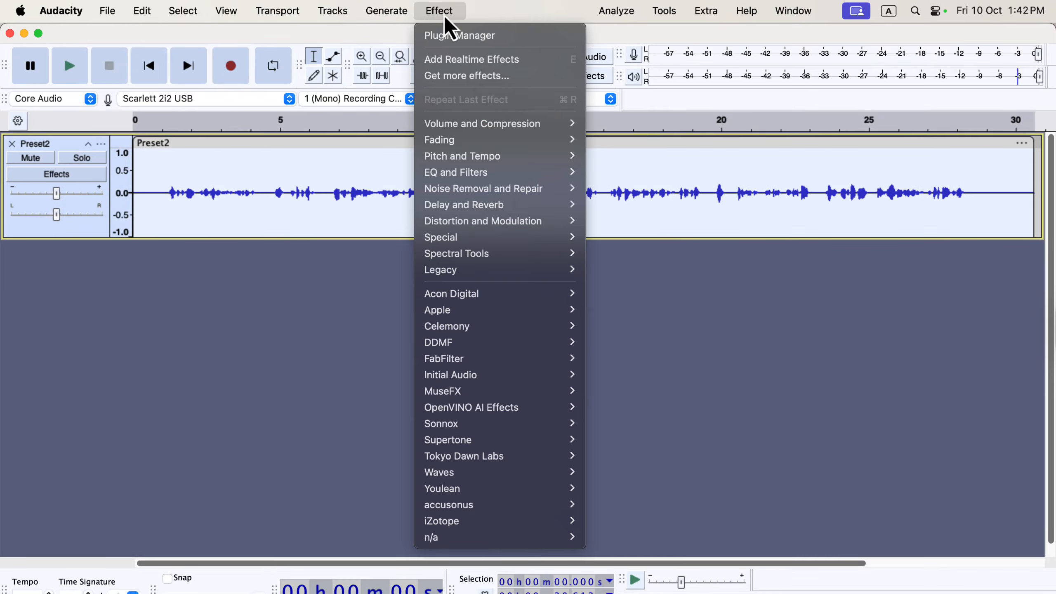
mouse_move(464, 125)
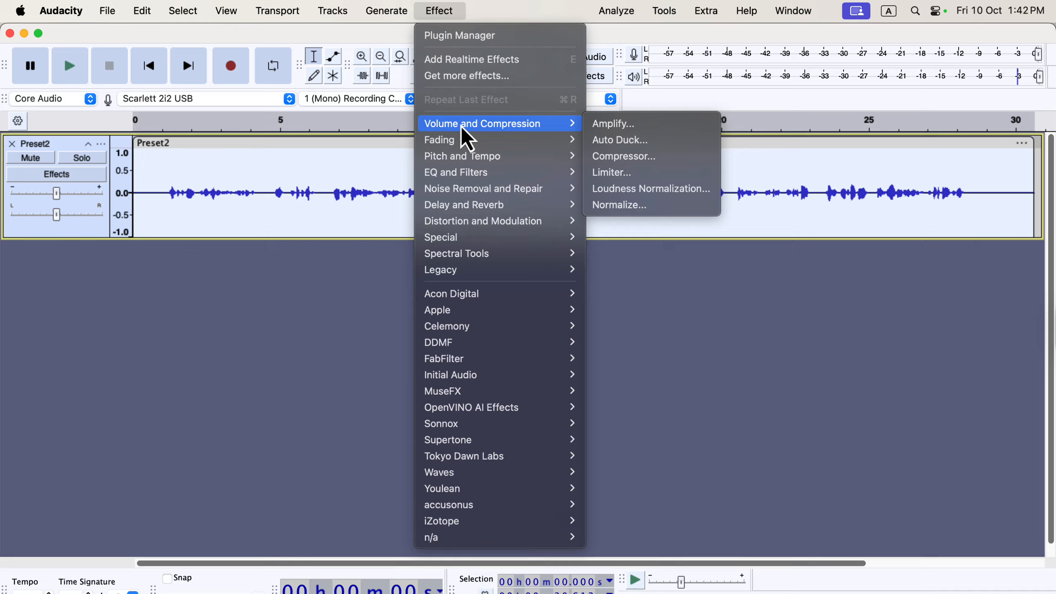
left_click(668, 208)
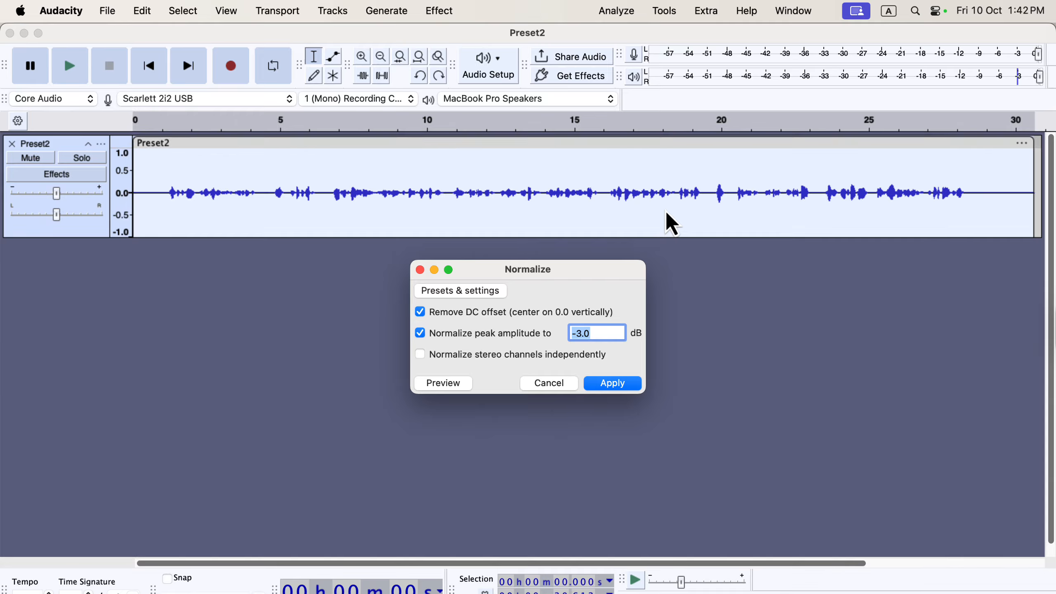
left_click(478, 291)
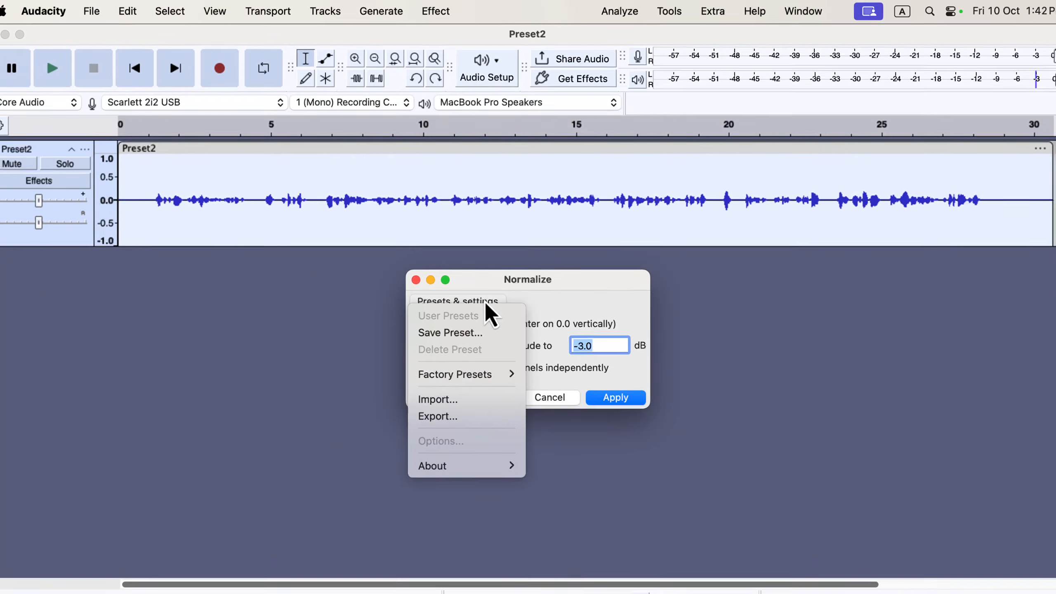
mouse_move(493, 385)
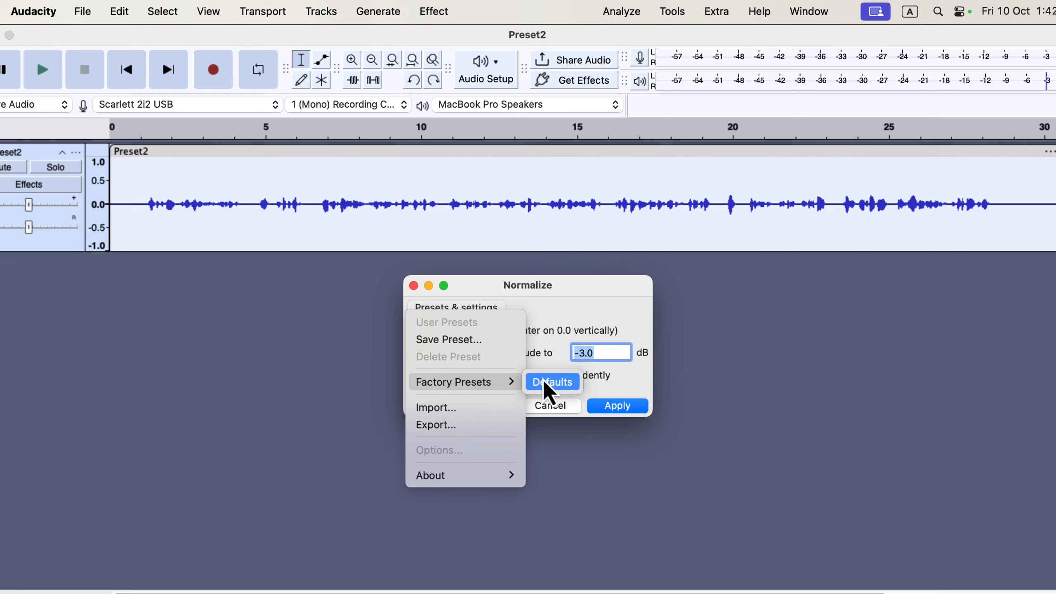
left_click(544, 382)
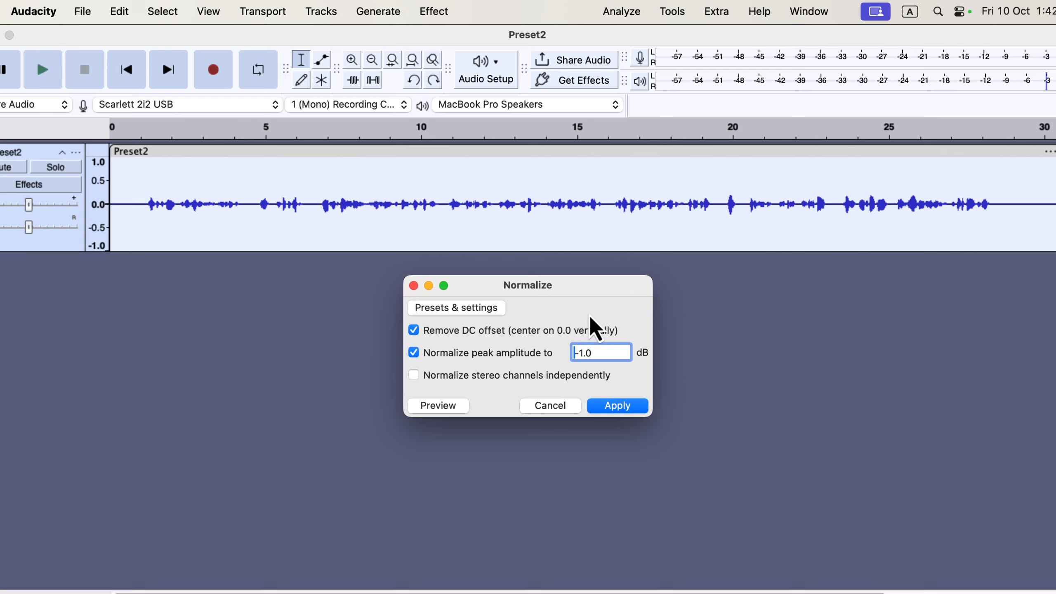
left_click(585, 353)
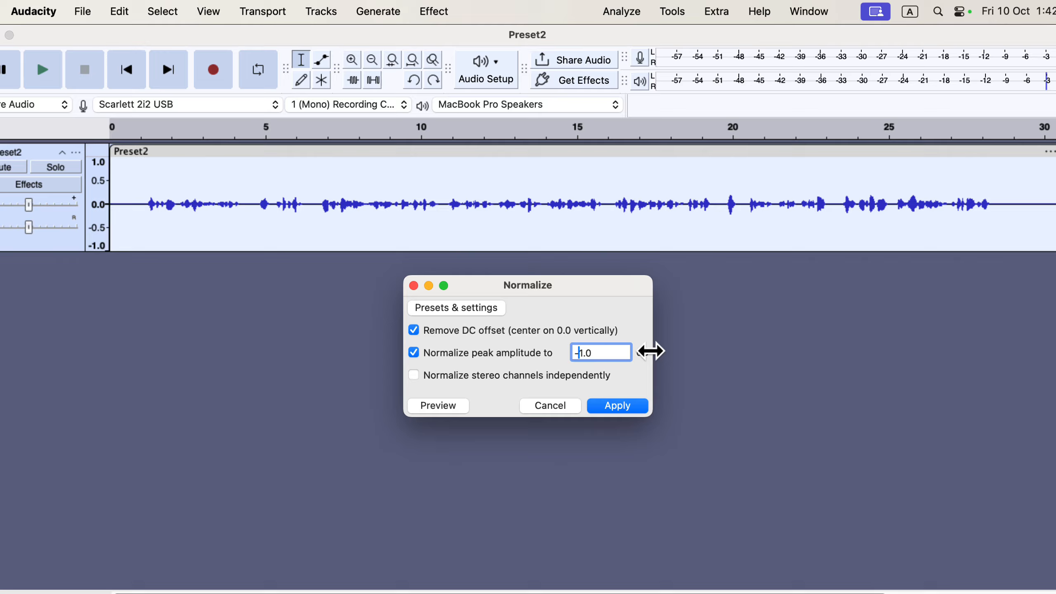
key("BackSpace")
type("3")
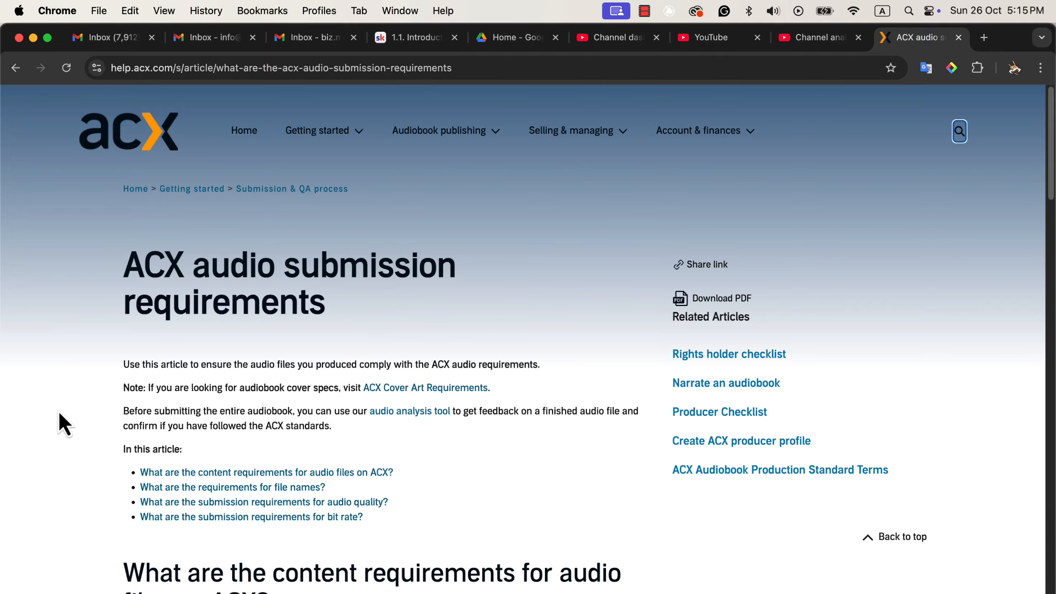
- Read through the ACX audio submission requirements page in Chrome down to the audio quality section
scroll(58, 413, "down", 10)
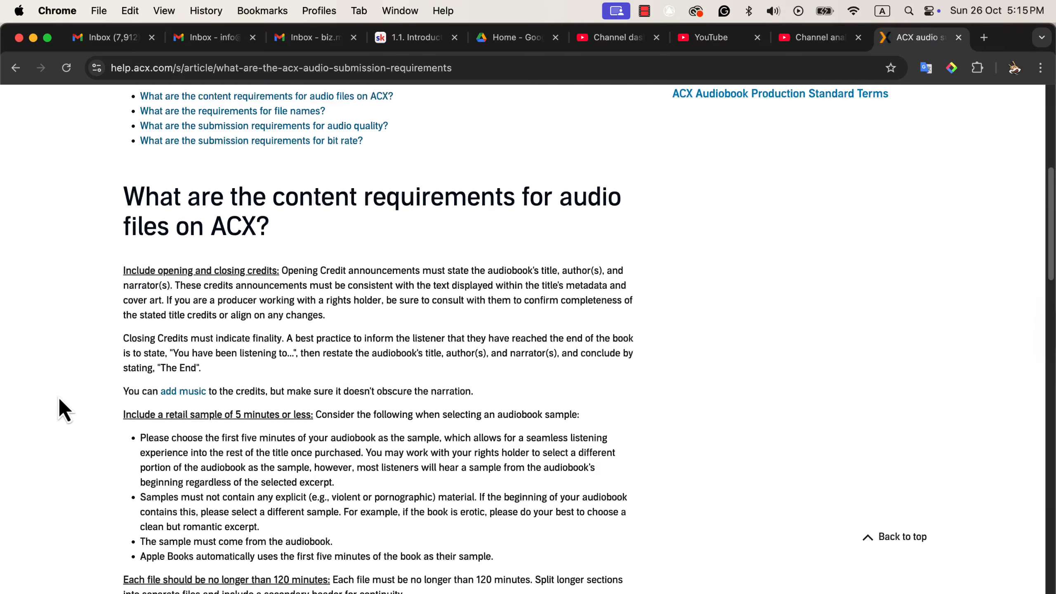
scroll(59, 400, "down", 3)
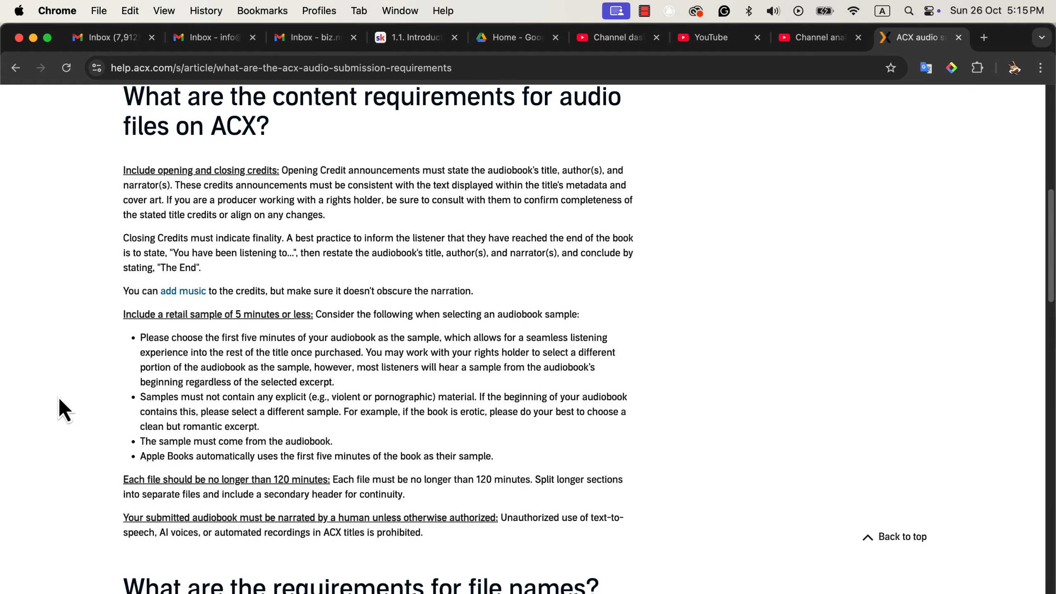
scroll(59, 400, "down", 15)
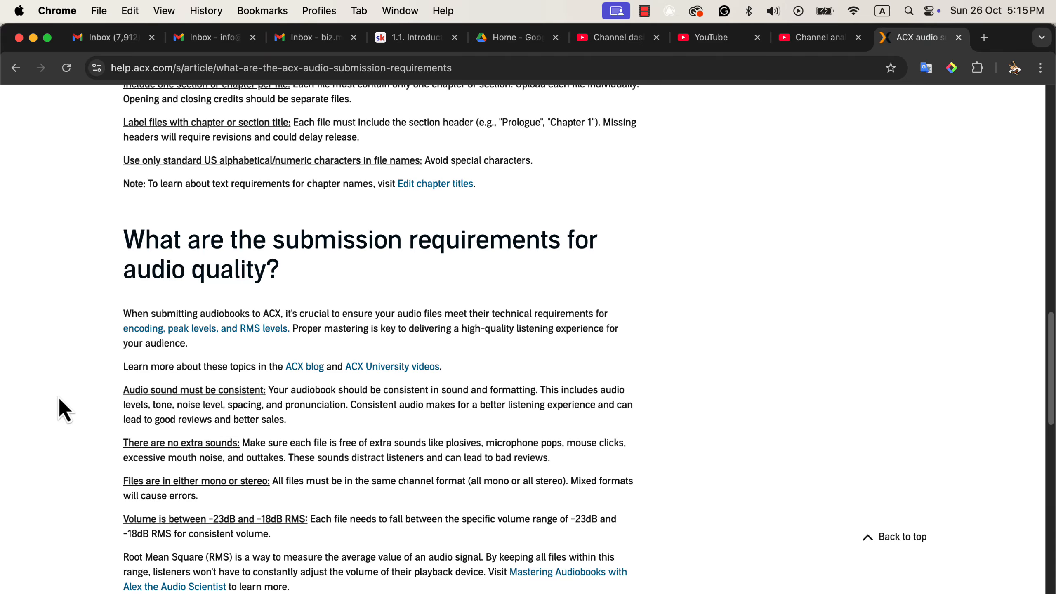
scroll(59, 399, "down", 3)
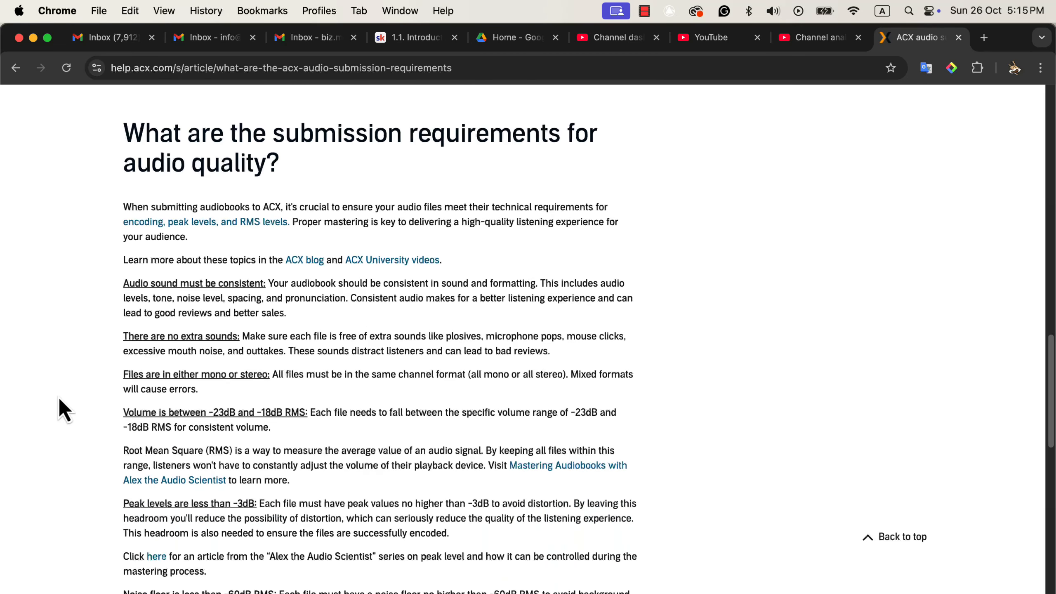
scroll(59, 398, "down", 1)
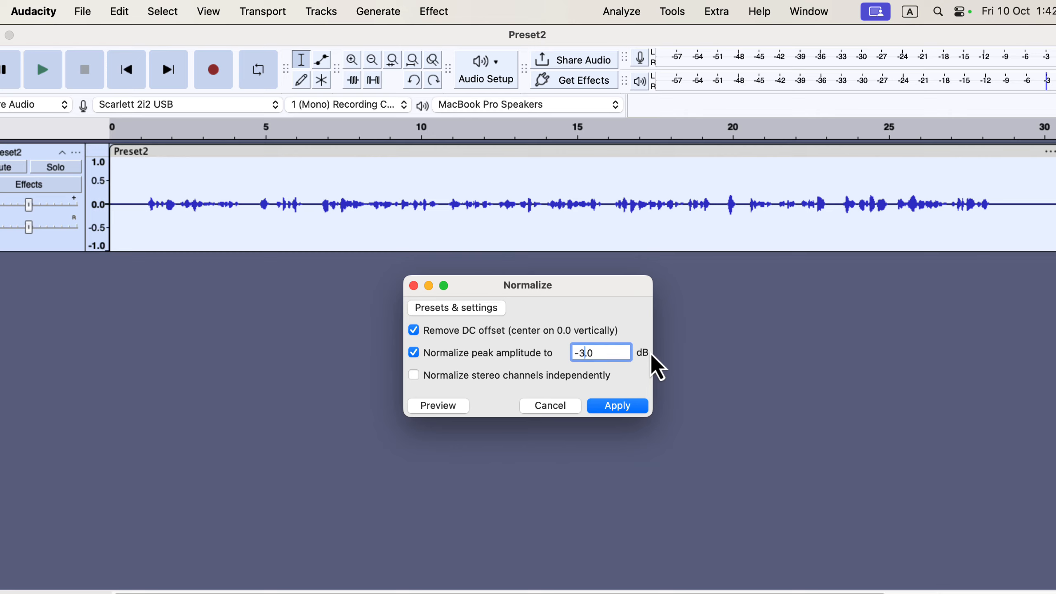
- Close Normalize without applying it, run ACX Check on the Preset2 clip and dismiss the report
left_click(414, 286)
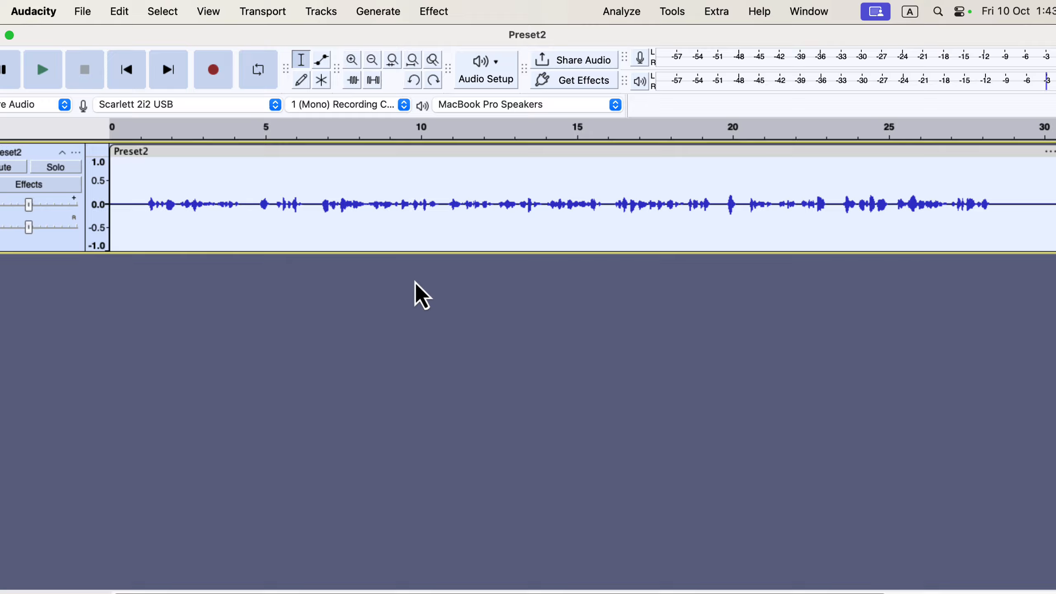
left_click(622, 12)
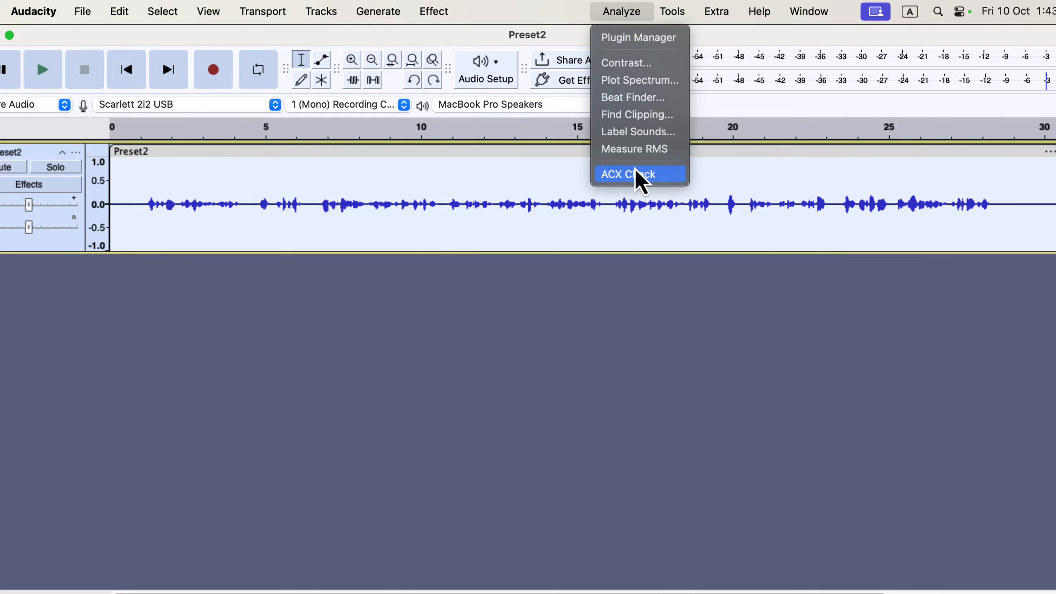
left_click(677, 176)
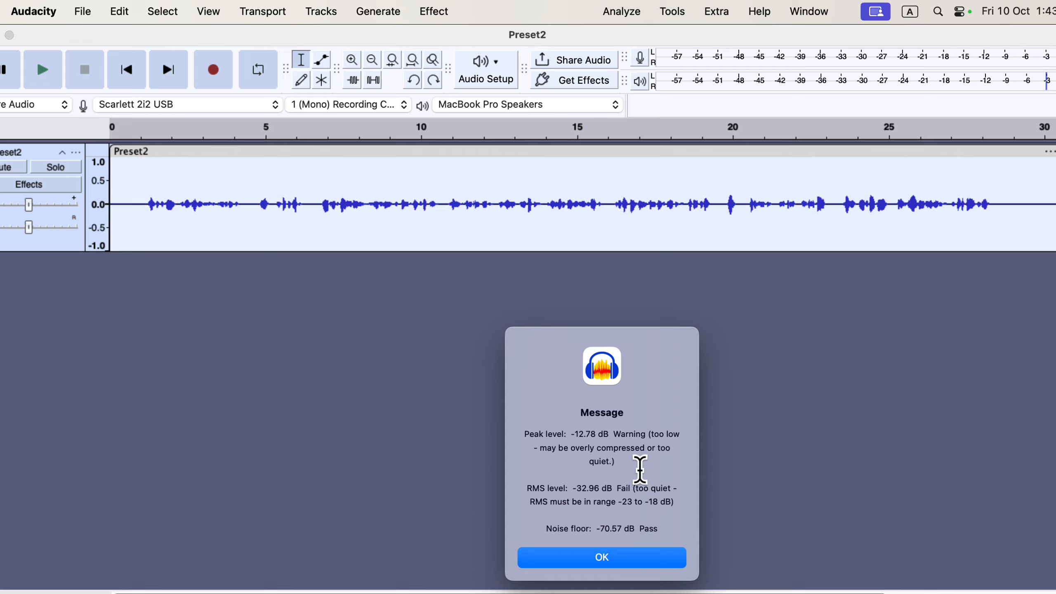
left_click(606, 557)
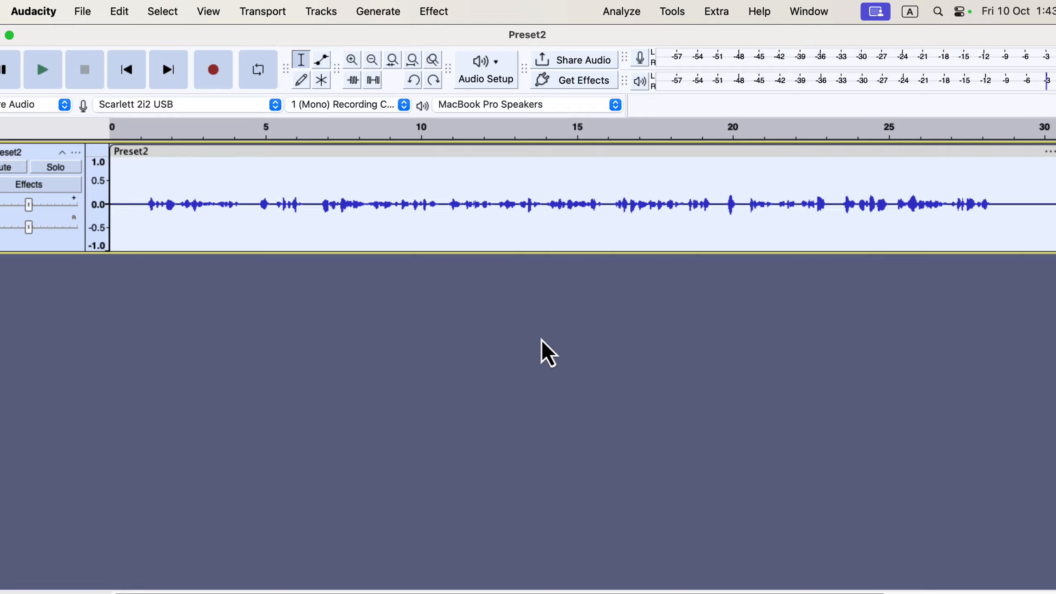
- Normalize the selected Preset2 clip to a peak amplitude of -3.0 dB with DC offset removal enabled
left_click(435, 12)
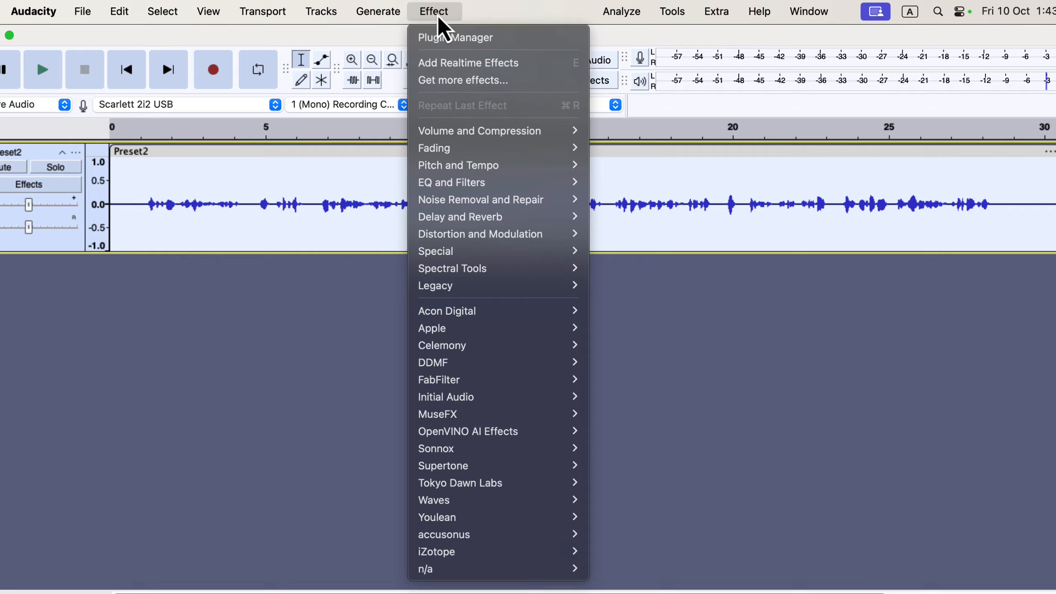
mouse_move(464, 134)
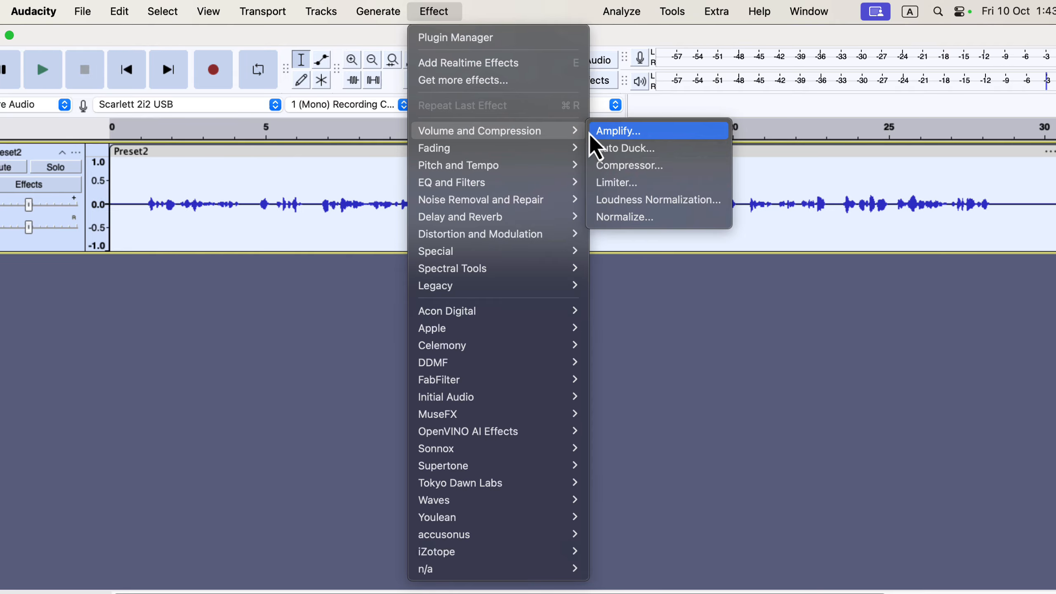
left_click(603, 223)
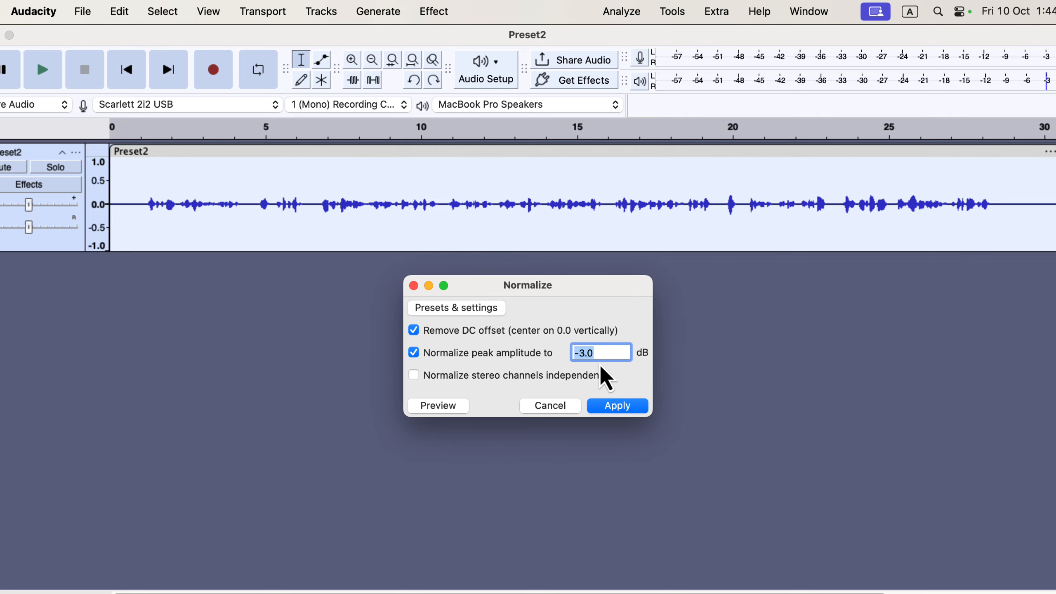
key("Return")
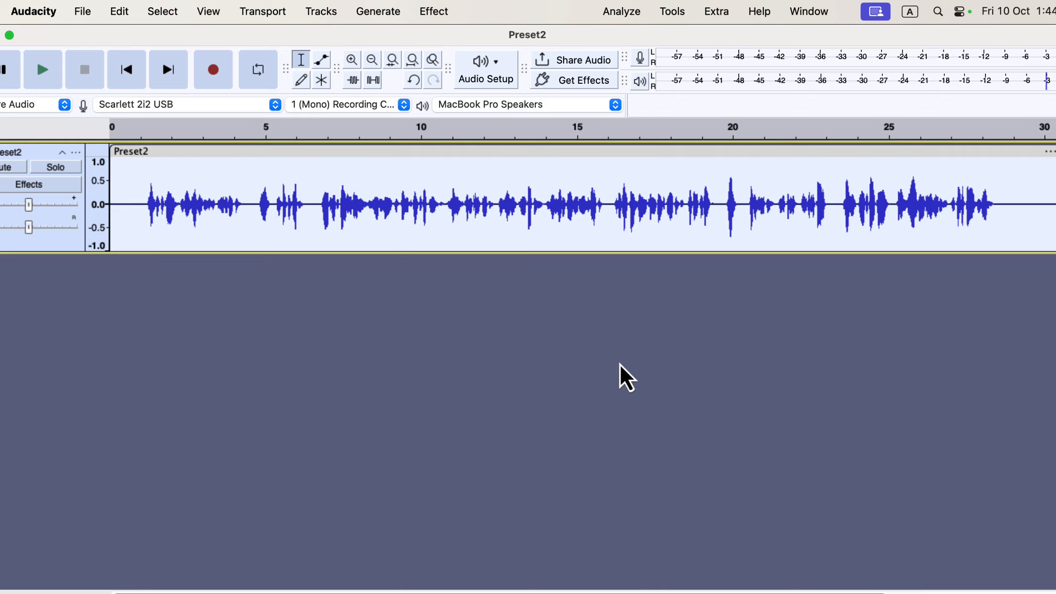
- Run ACX Check on the normalized Preset2 clip and dismiss the report
left_click(616, 14)
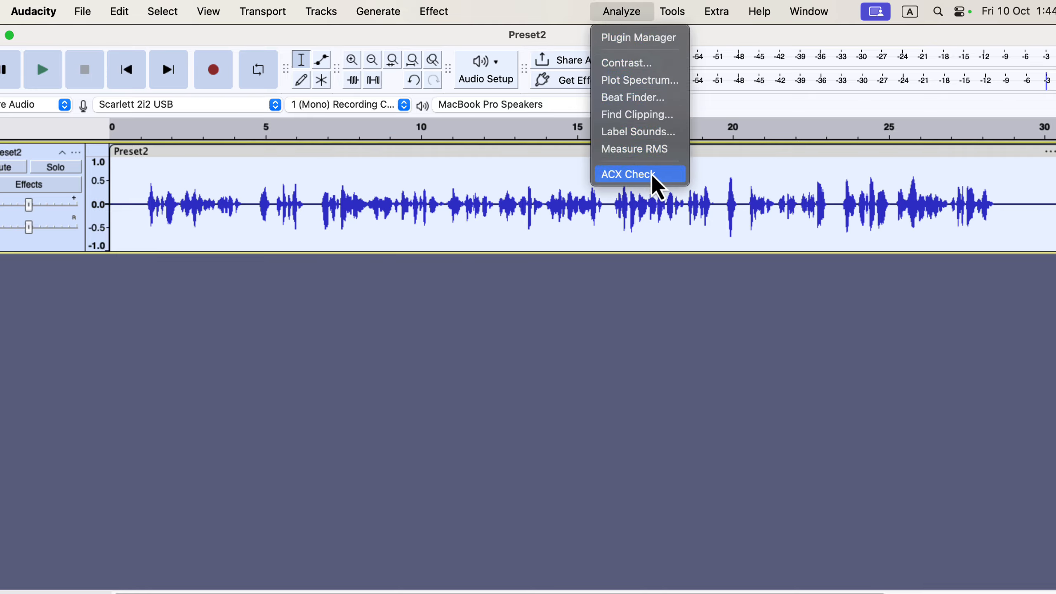
left_click(679, 178)
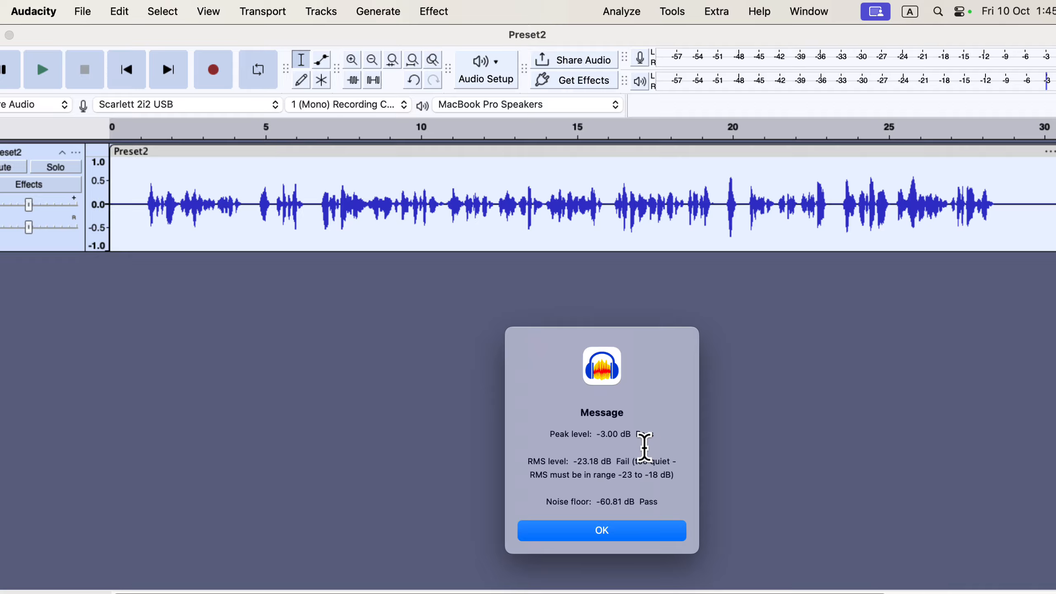
left_click(624, 530)
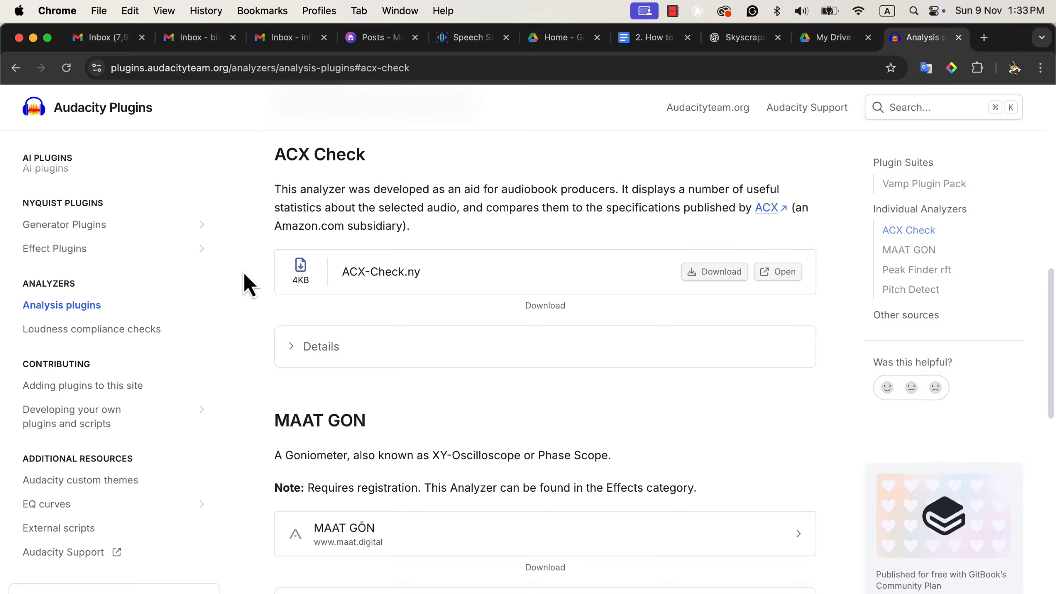
- Expand the ACX Check details on the Audacity Plugins page and download ACX-Check.ny to Downloads, replacing the existing file
left_click(303, 346)
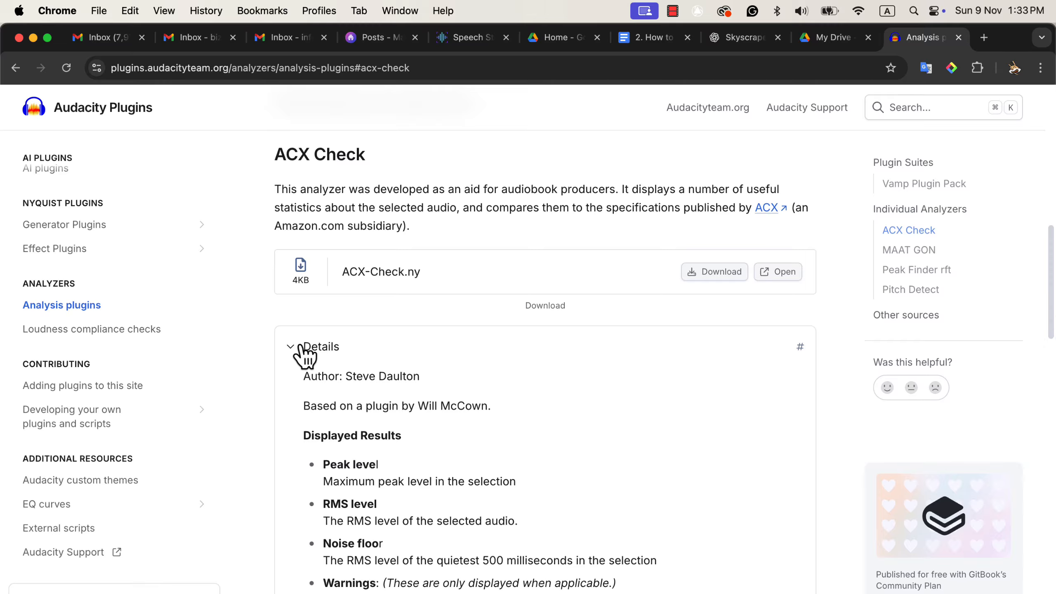
left_click(712, 274)
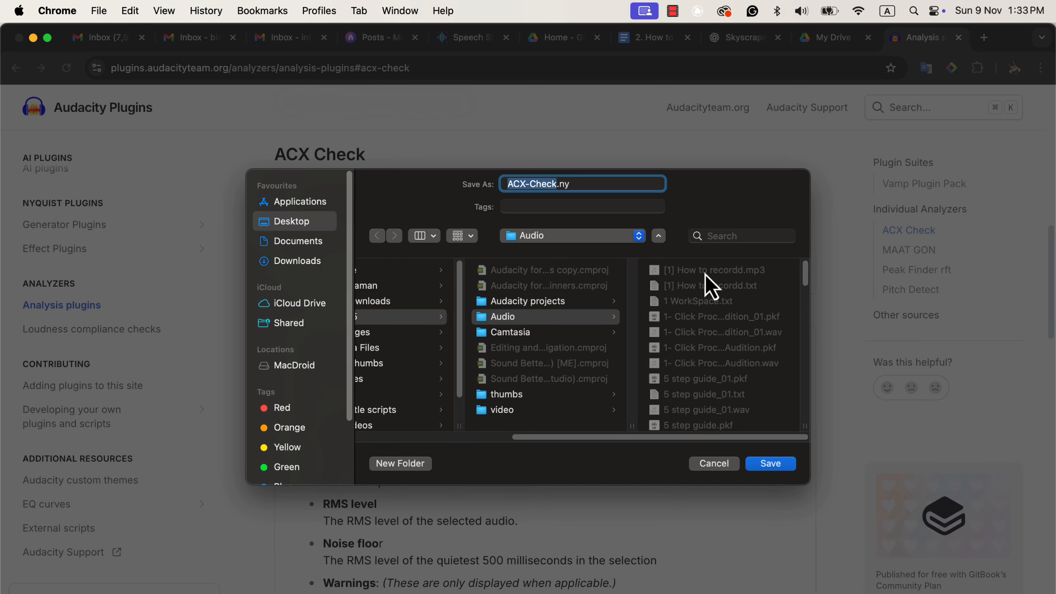
left_click(313, 266)
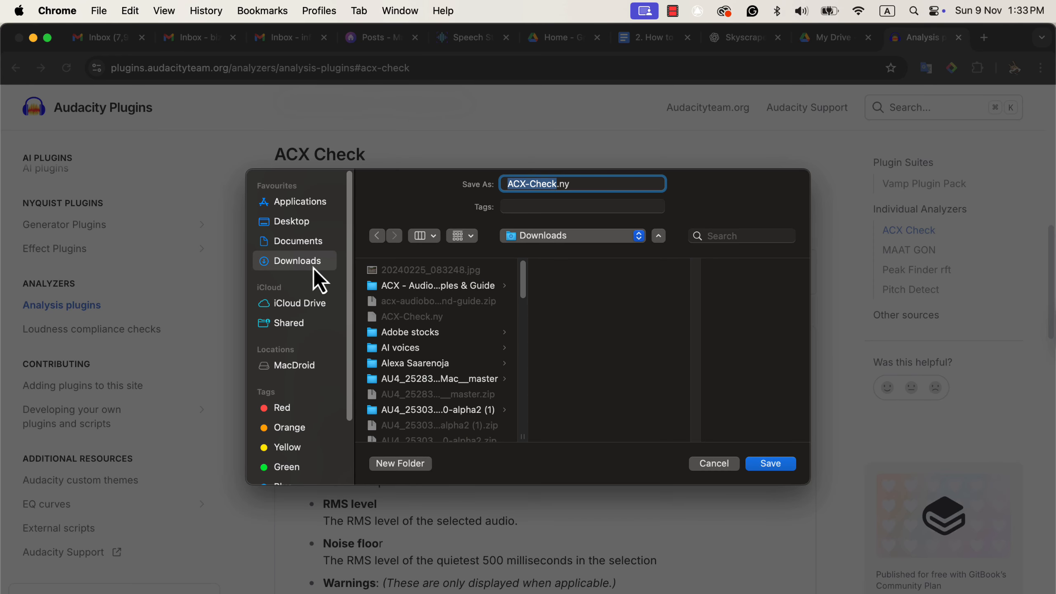
left_click(771, 464)
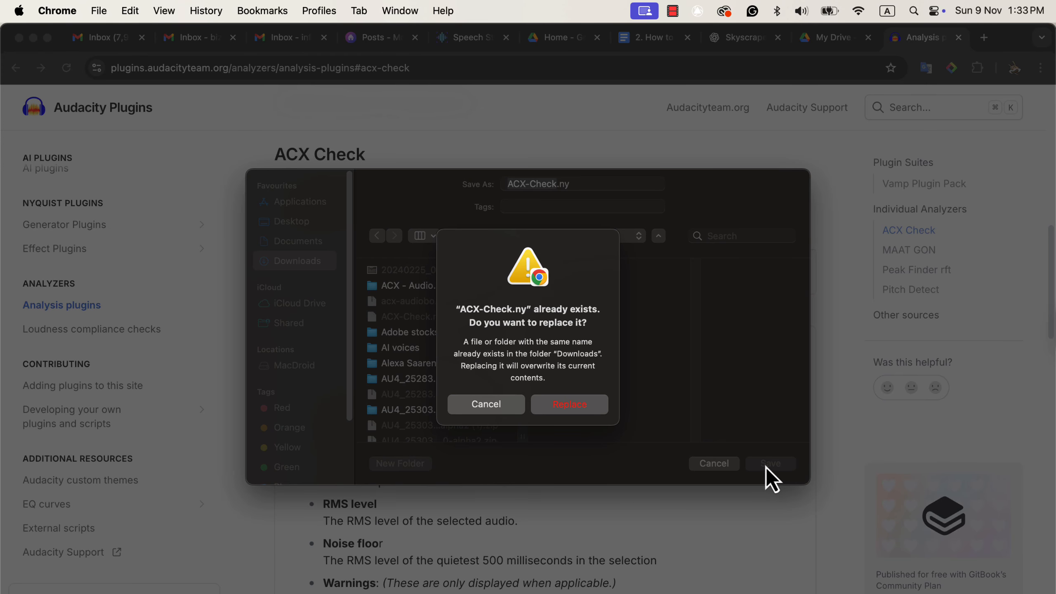
left_click(543, 411)
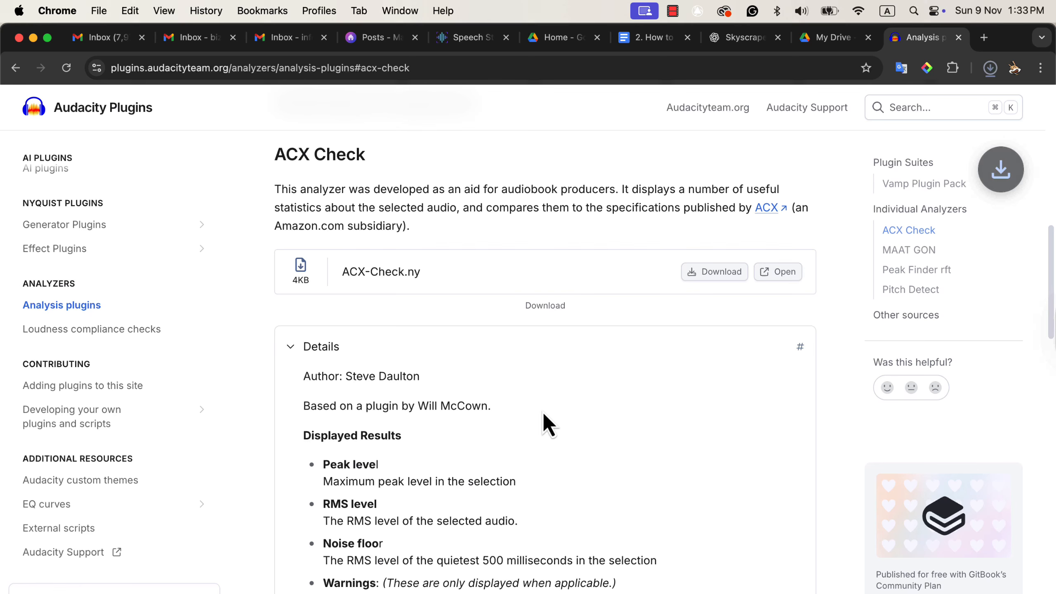
- Switch to Audacity and try to install ACX-Check.ny from Downloads with the Nyquist Plugin Installer, overwriting disallowed
key("ctrl+Right")
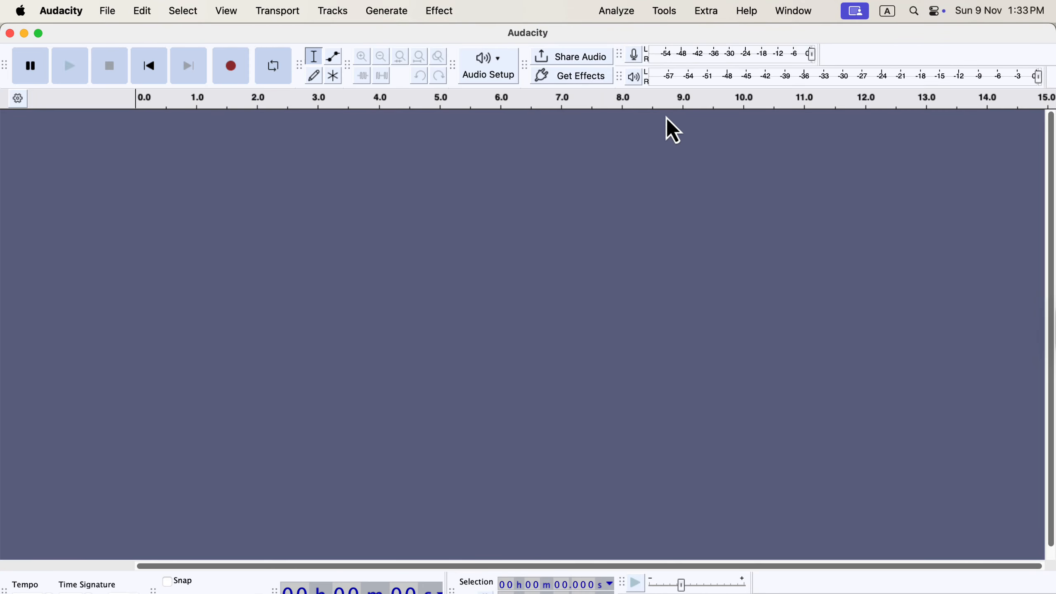
left_click(665, 12)
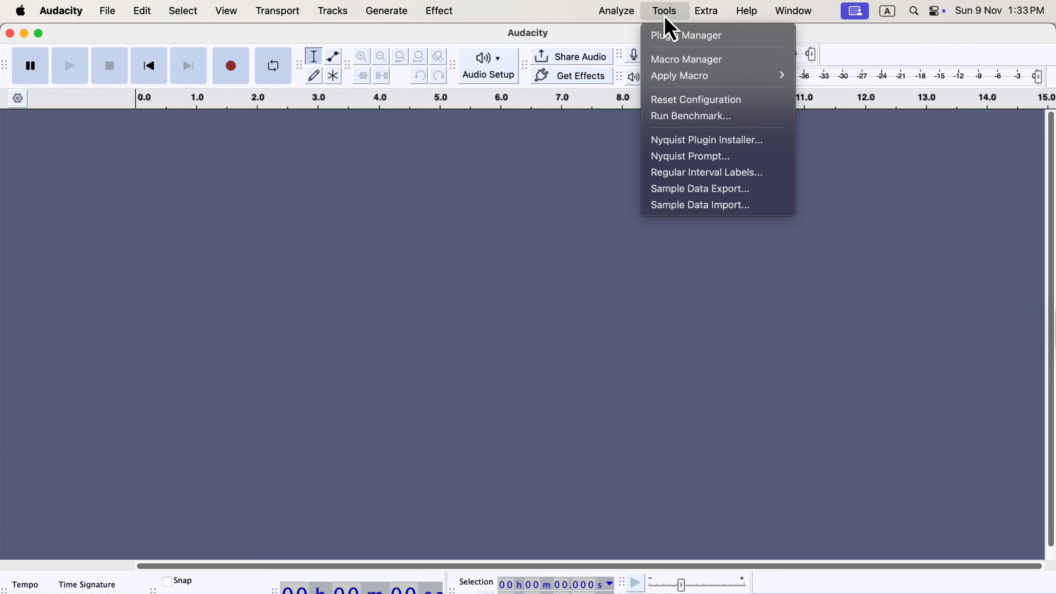
left_click(772, 140)
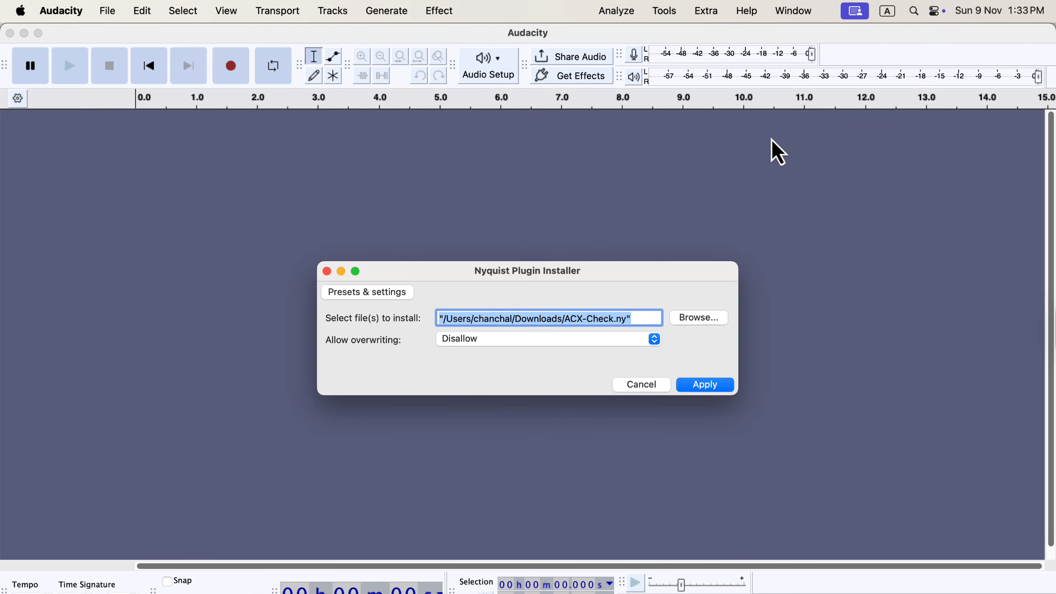
left_click(722, 319)
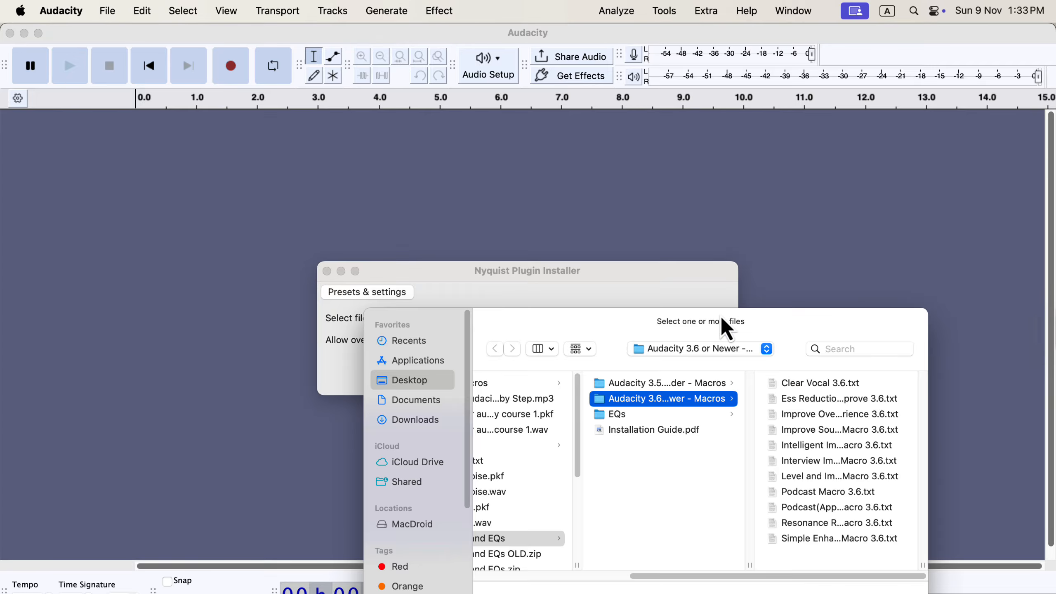
left_click(440, 421)
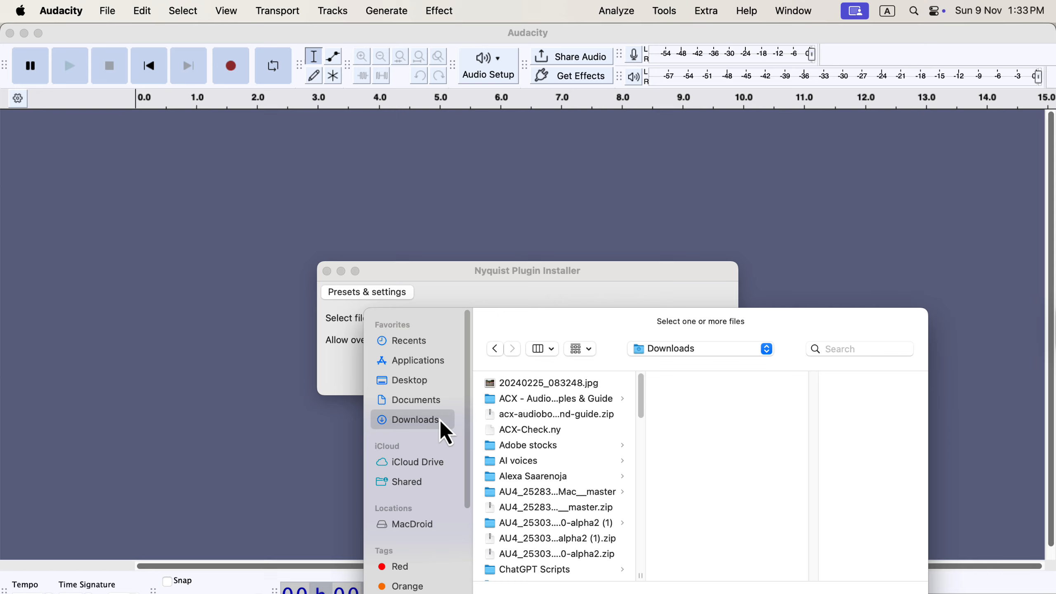
left_click(553, 432)
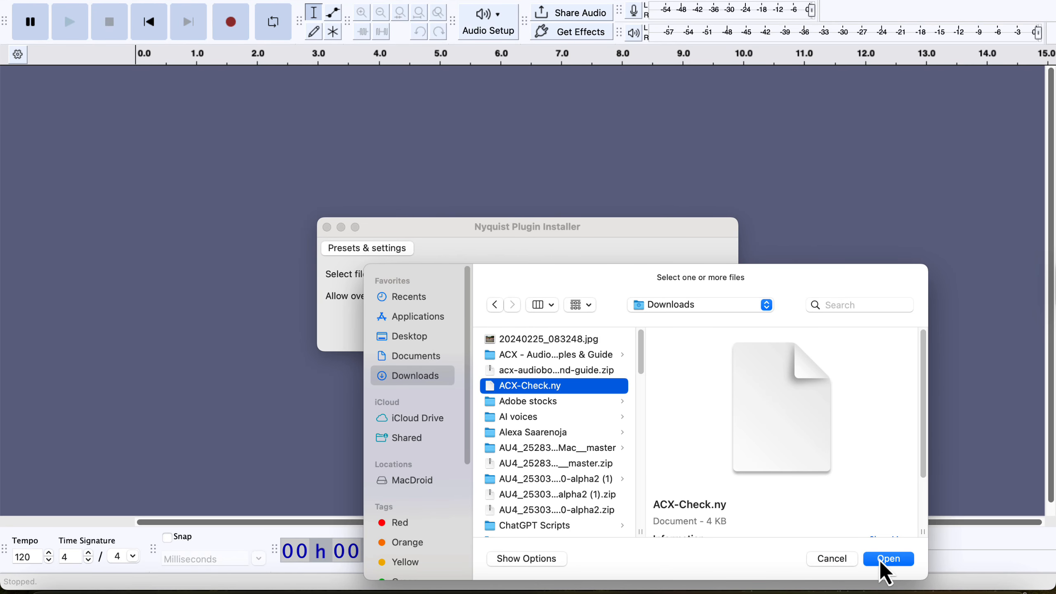
left_click(881, 559)
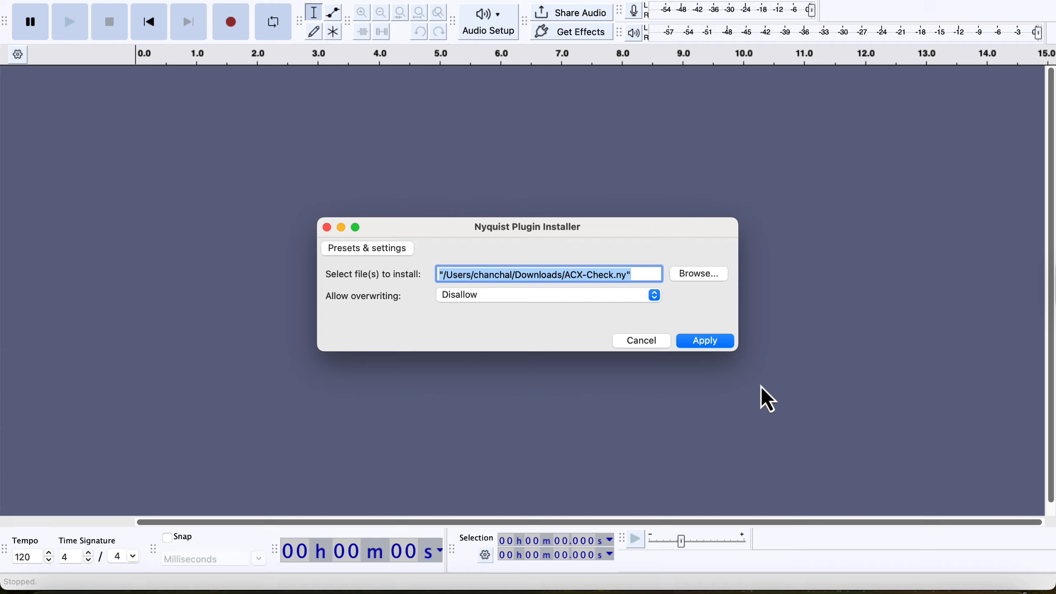
left_click(723, 343)
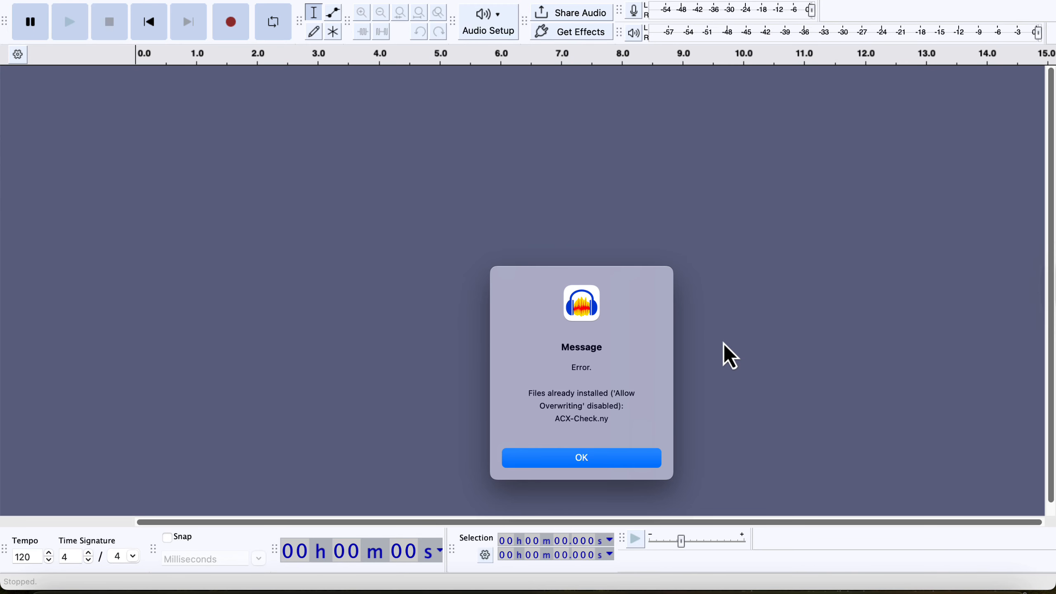
left_click(592, 457)
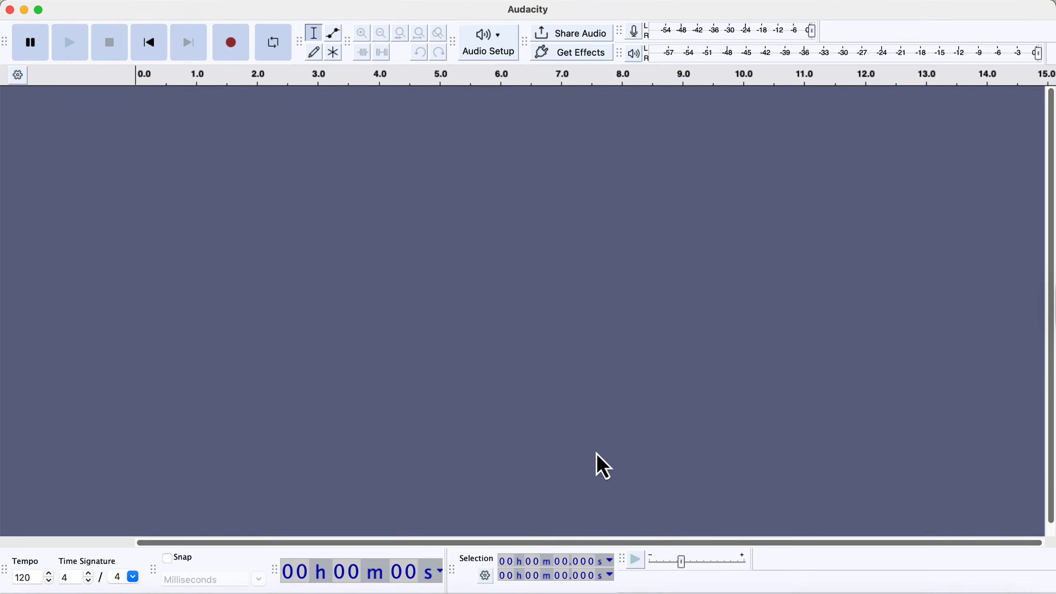
- Open the plugin manager for the analyzers, select ACX Check and rescan the plugins
left_click(617, 14)
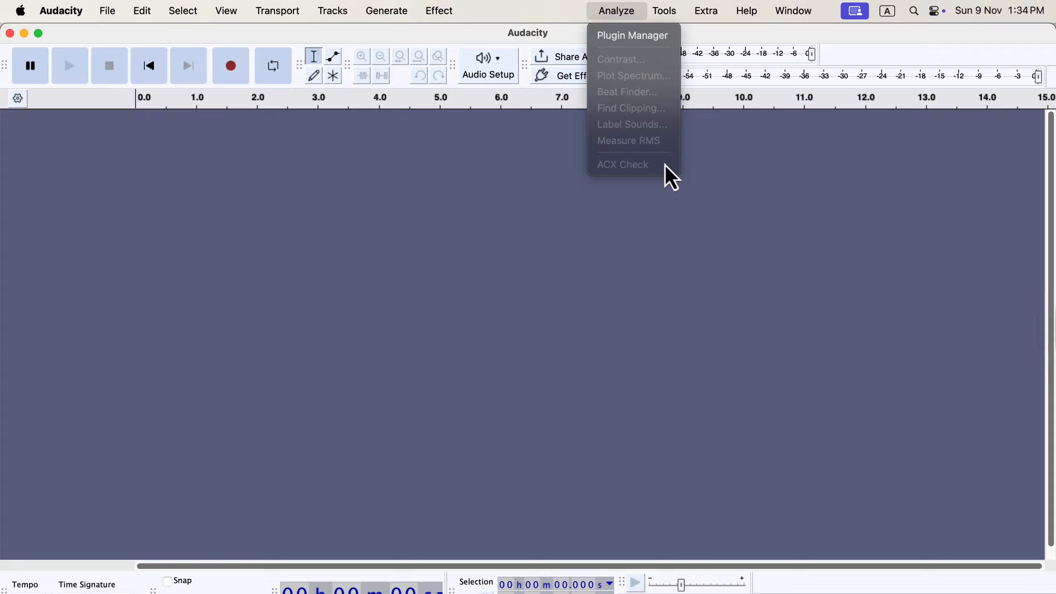
left_click(649, 38)
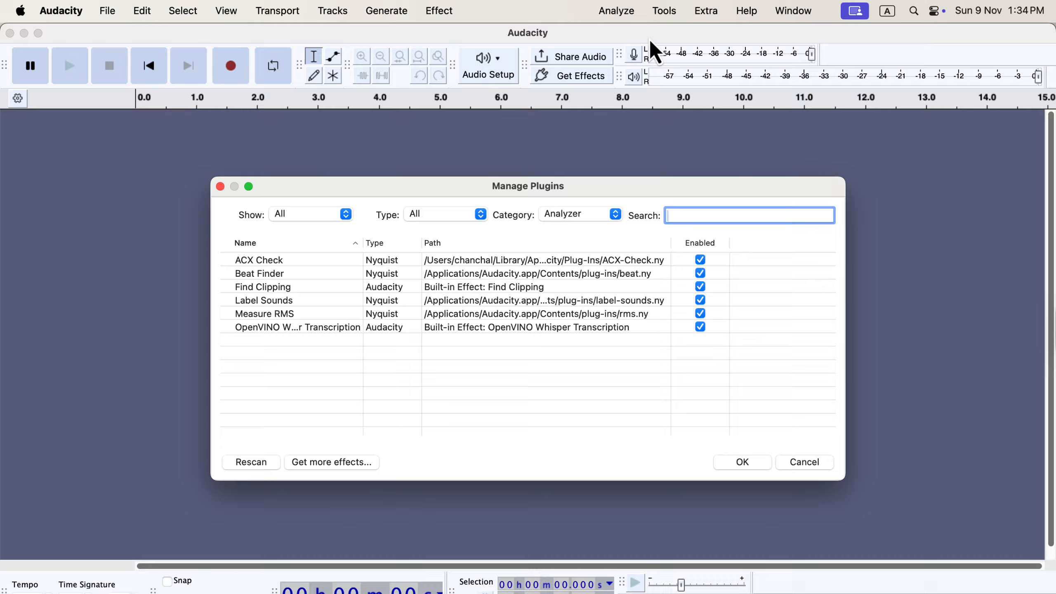
left_click(258, 264)
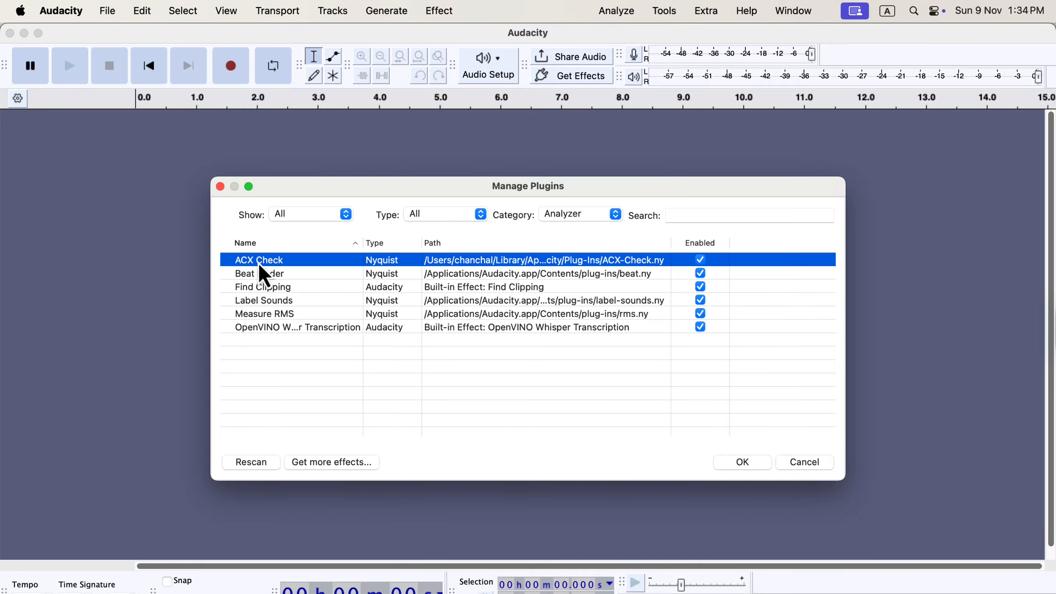
left_click(237, 464)
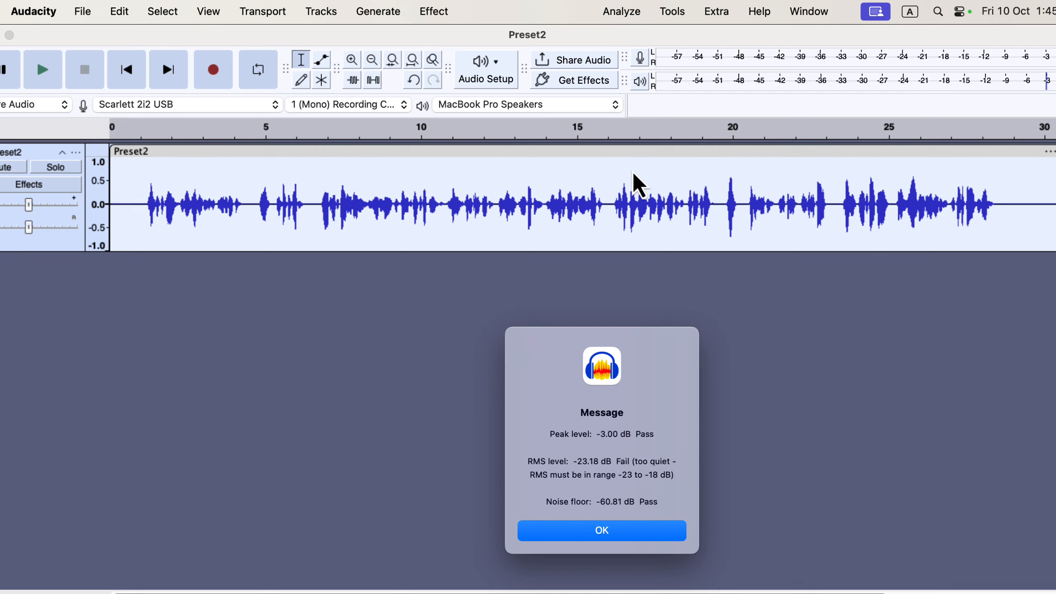
- Dismiss the ACX Check report and capture a noise profile from about the first second of silence in the Preset2 clip
left_click(605, 533)
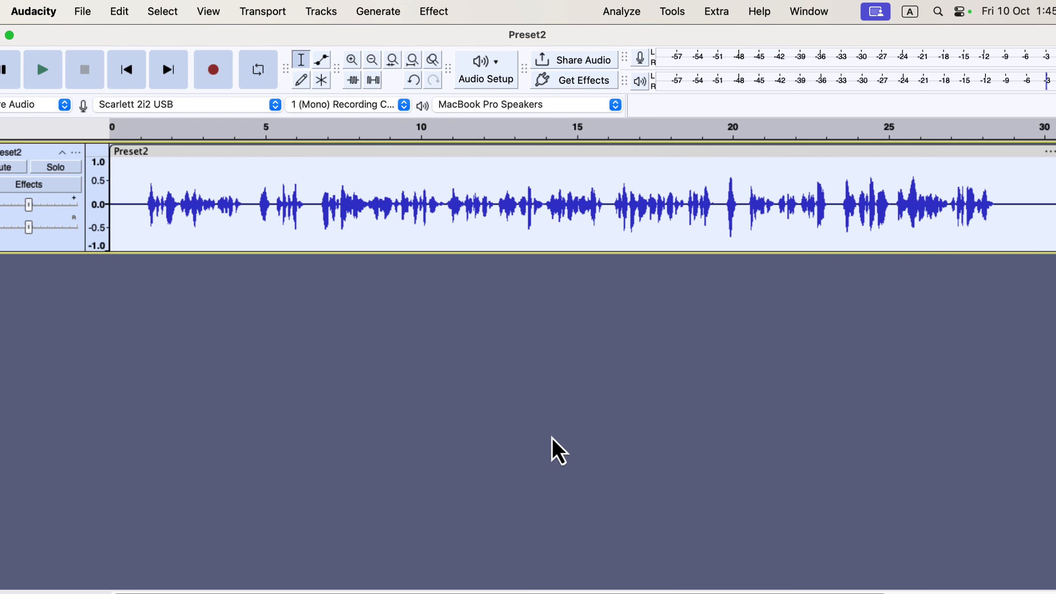
left_click_drag(146, 216, 108, 208)
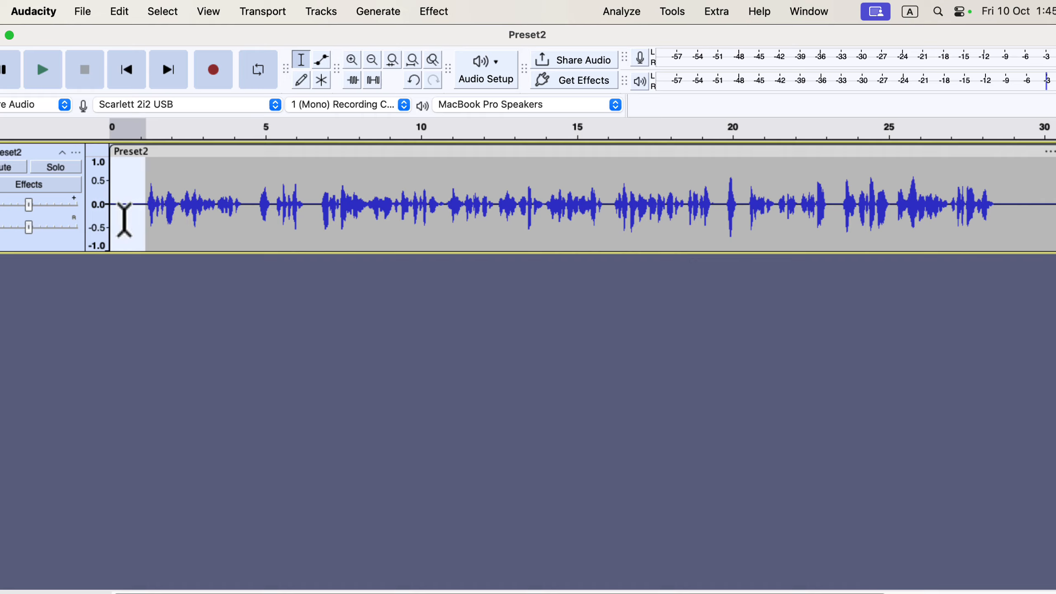
left_click(429, 17)
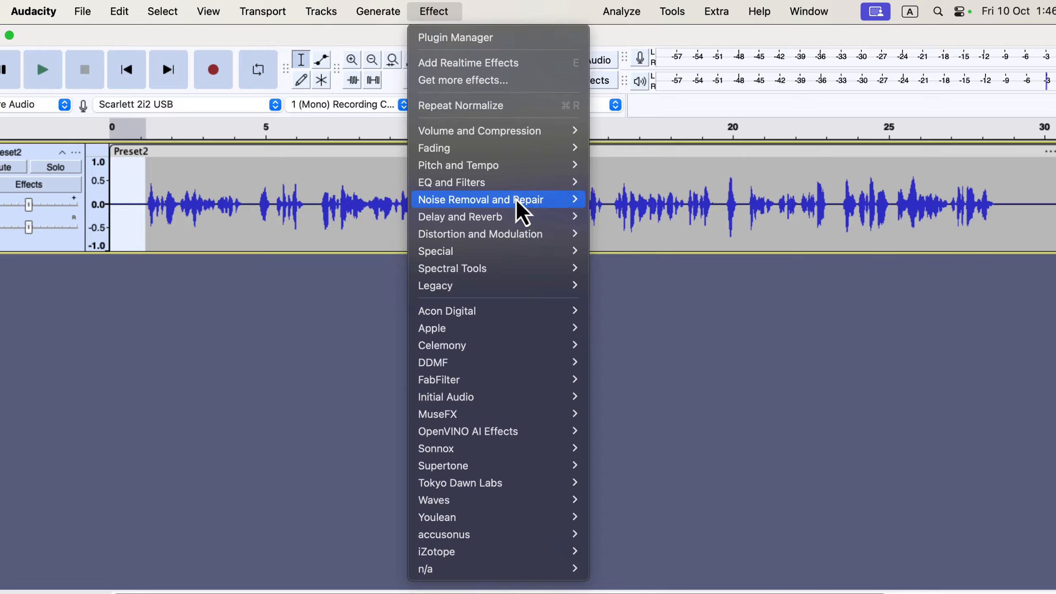
mouse_move(520, 212)
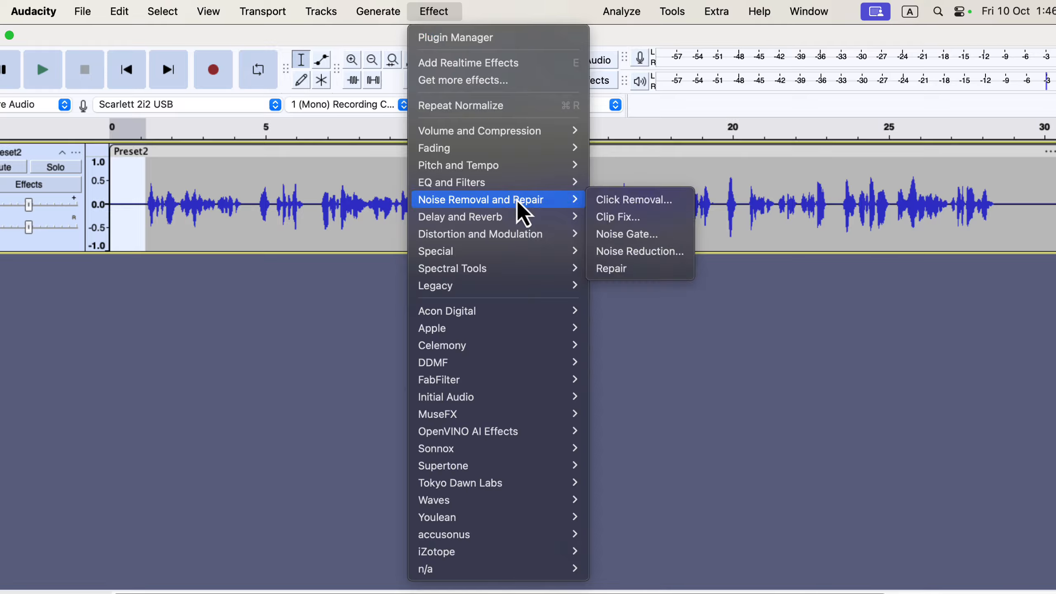
left_click(628, 252)
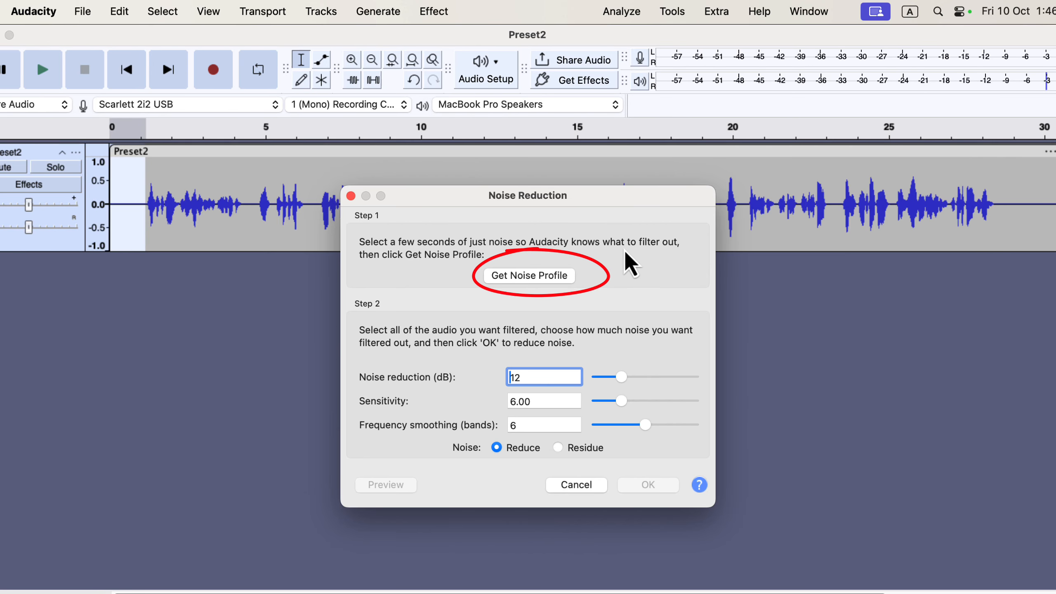
left_click(527, 274)
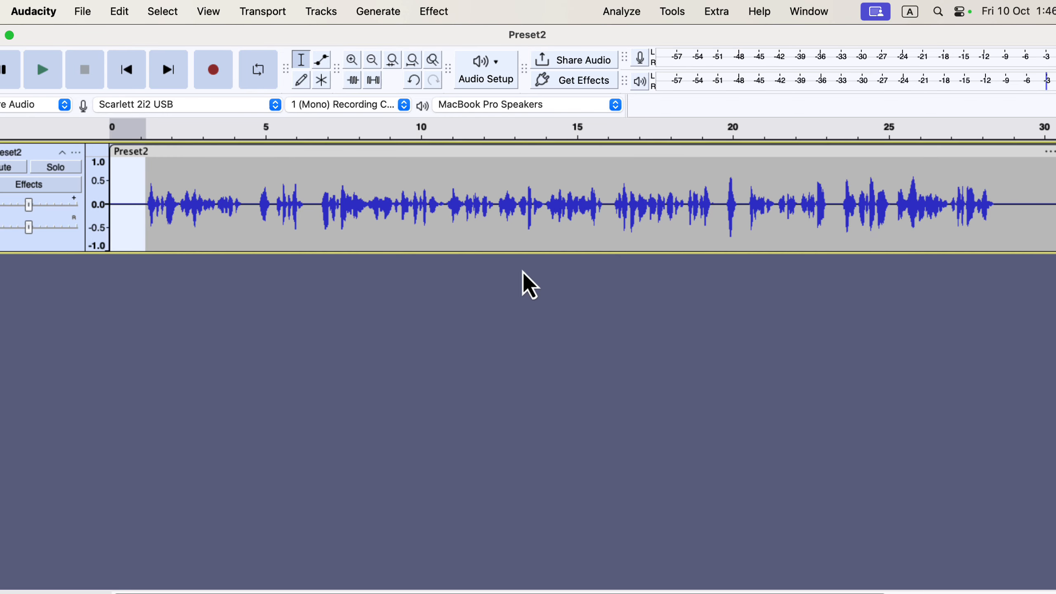
- Select the whole Preset2 clip and, in Noise Reduction, try different sensitivity levels before setting sensitivity to 6
double_click(465, 210)
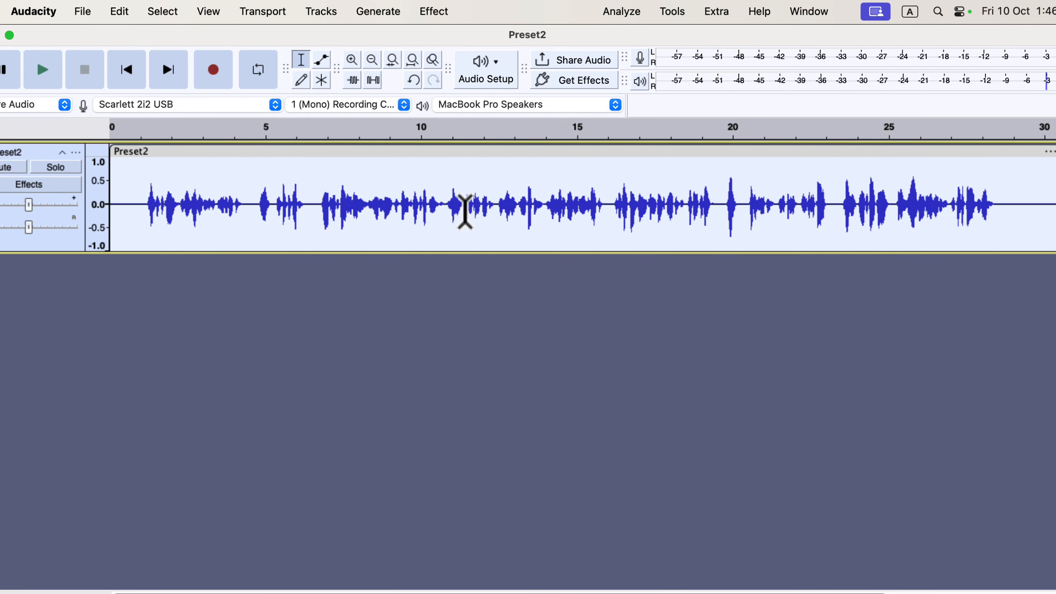
left_click(440, 12)
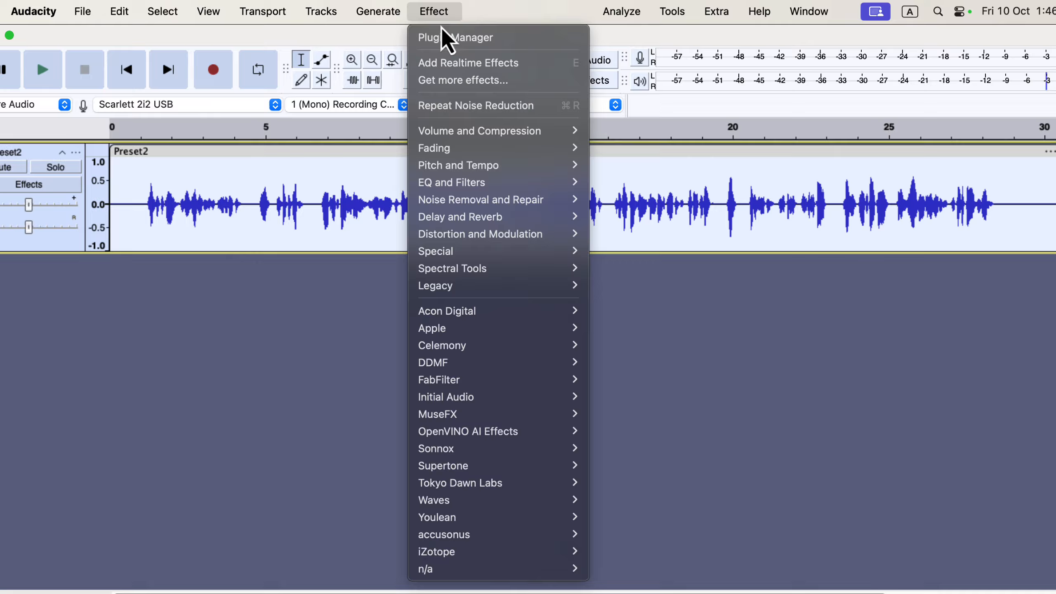
mouse_move(491, 200)
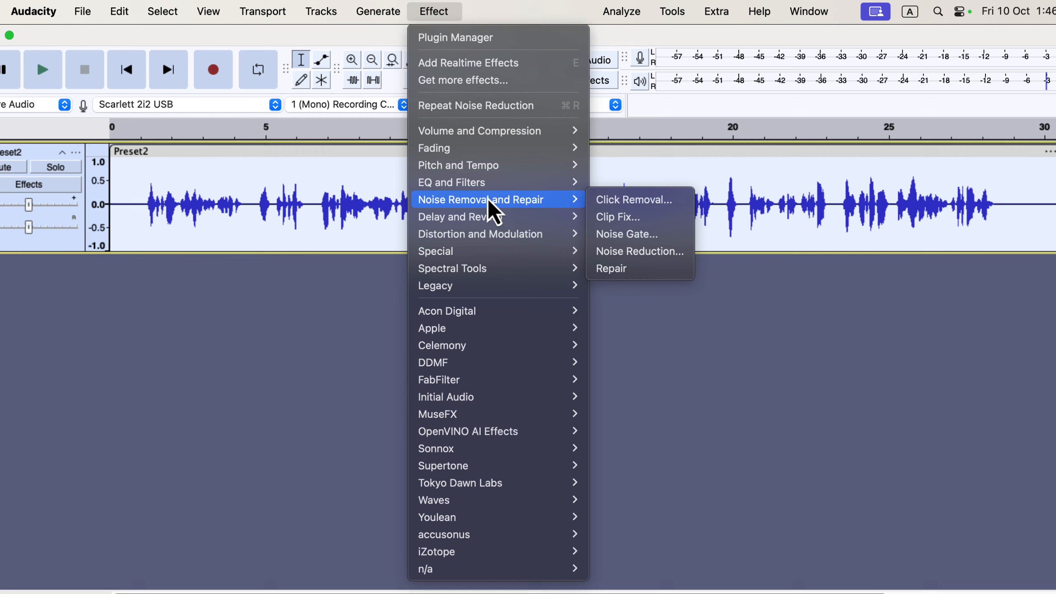
left_click(640, 250)
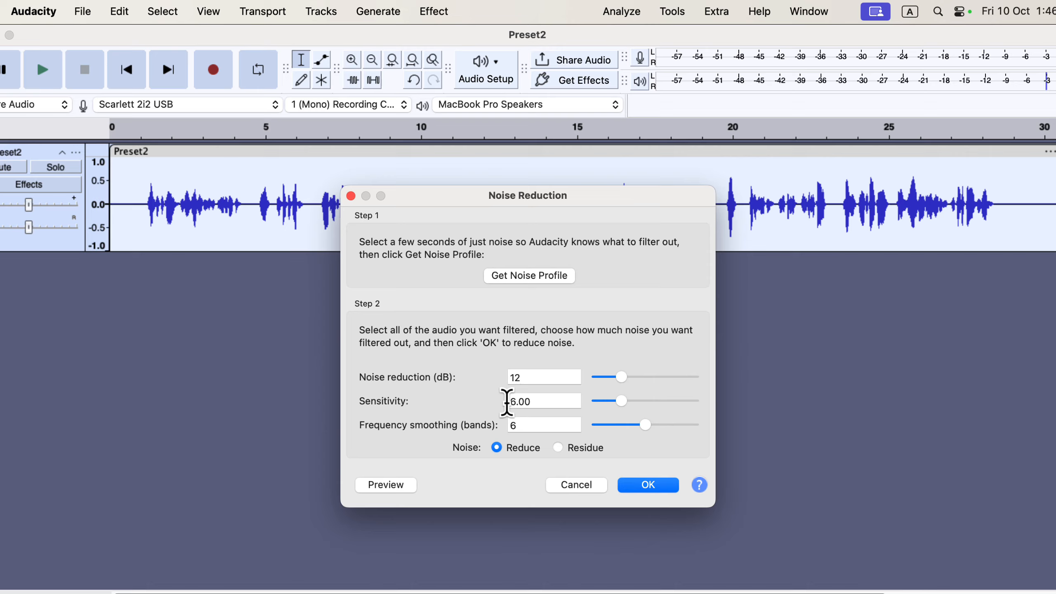
left_click_drag(620, 401, 707, 406)
left_click_drag(691, 400, 617, 402)
double_click(559, 400)
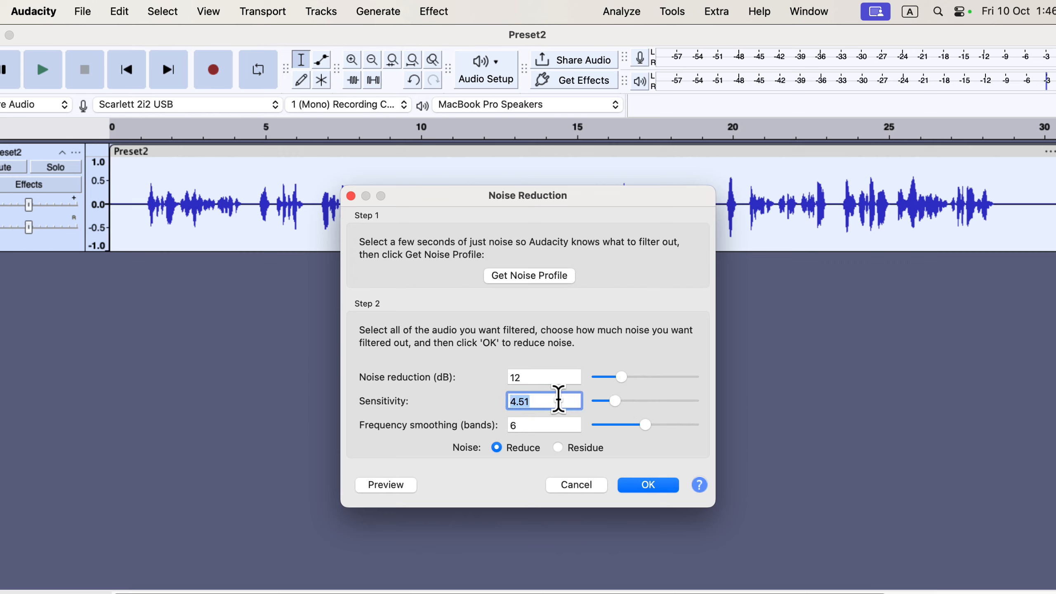
type("6")
left_click(531, 425)
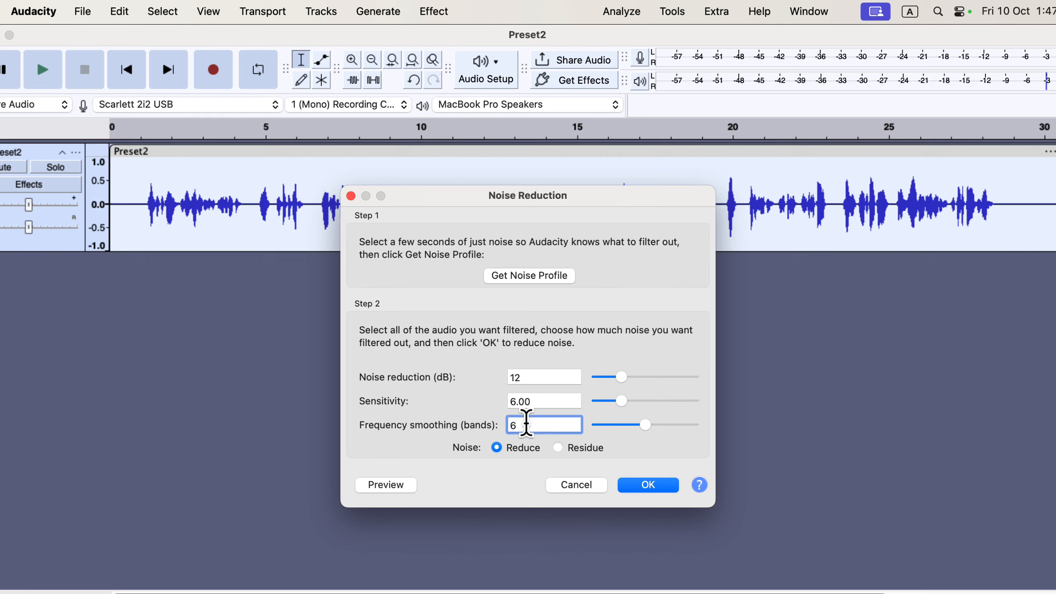
- Adjust the noise reduction amount and apply it to the clip, checking the result with ACX Check and dismissing the report
left_click(533, 378)
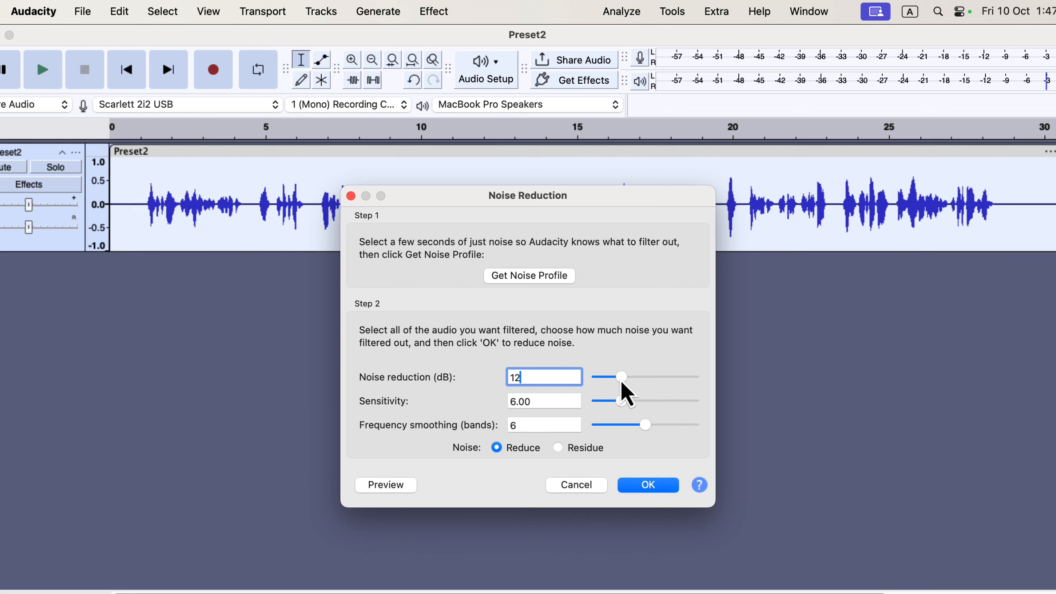
left_click_drag(620, 379, 609, 380)
left_click_drag(611, 380, 629, 393)
left_click(645, 486)
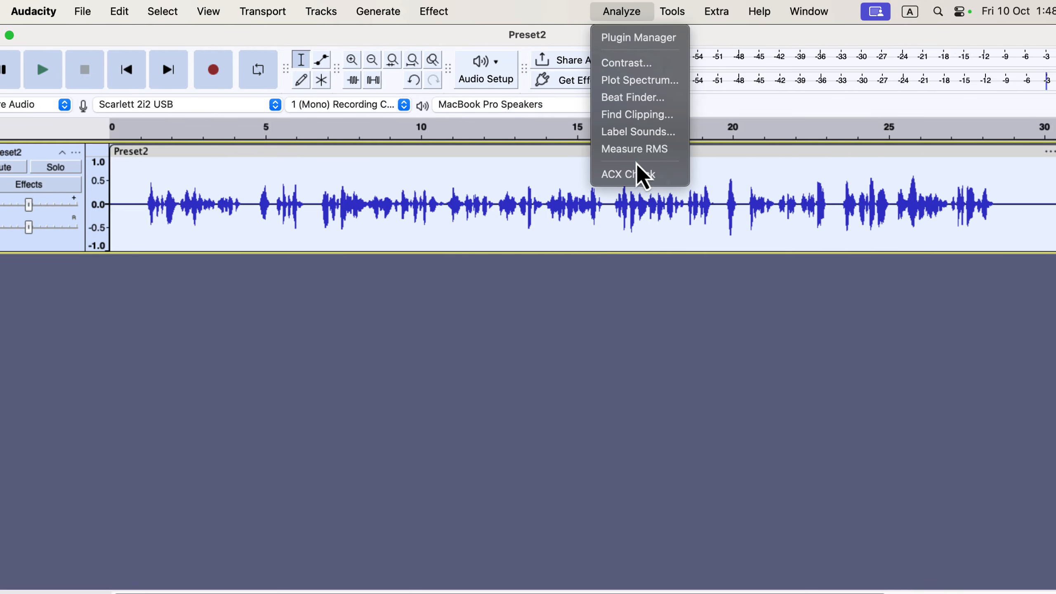
left_click(640, 171)
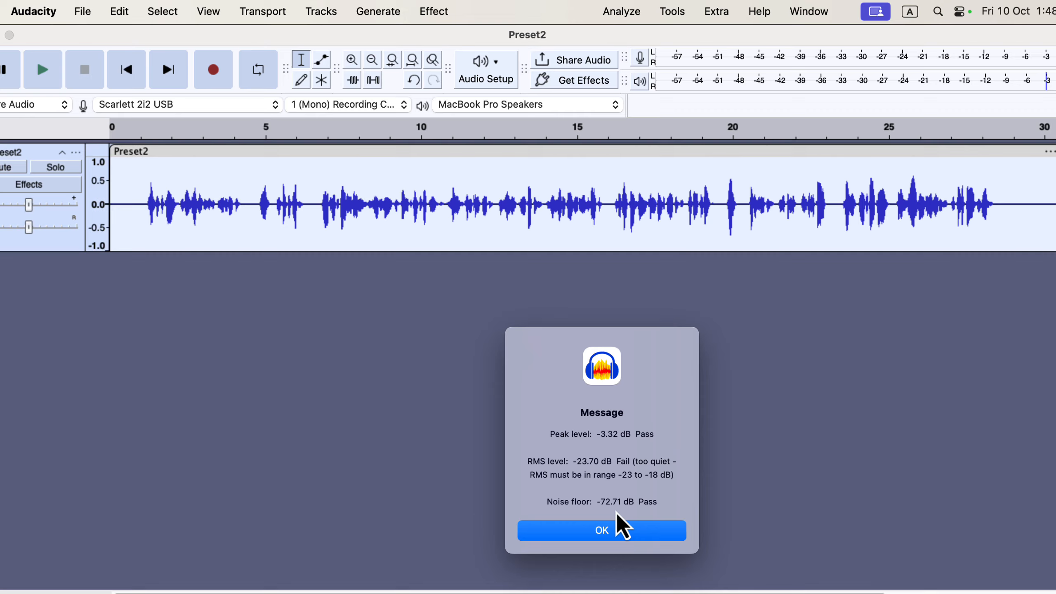
left_click(604, 529)
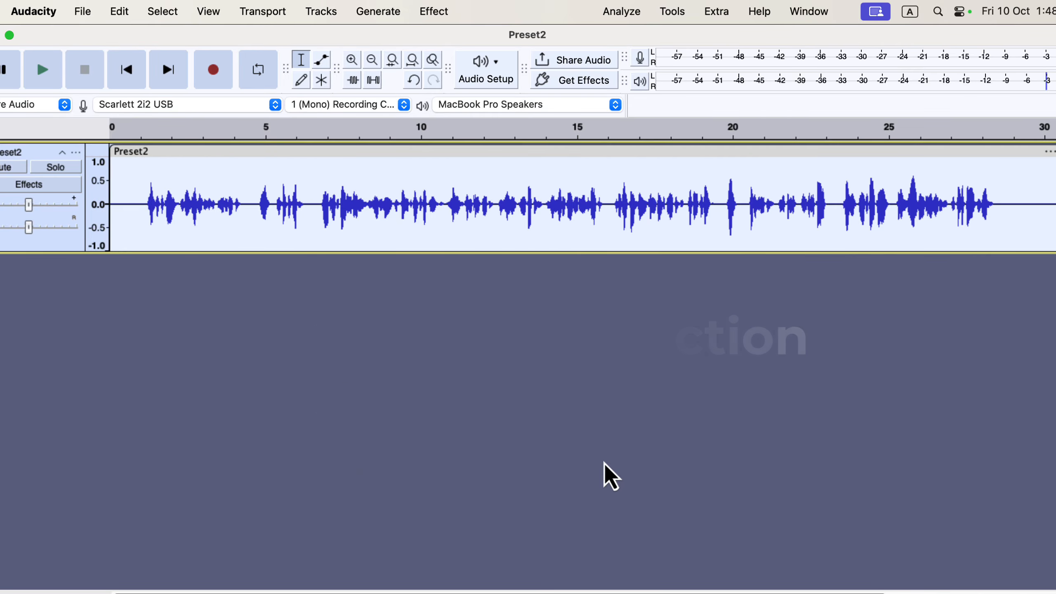
- Switch to Chrome and review the Sound better Guide Audacity 3.7.5 document from Step 1 through Step 3, EQ or High-Pass Filter
key("super+Tab")
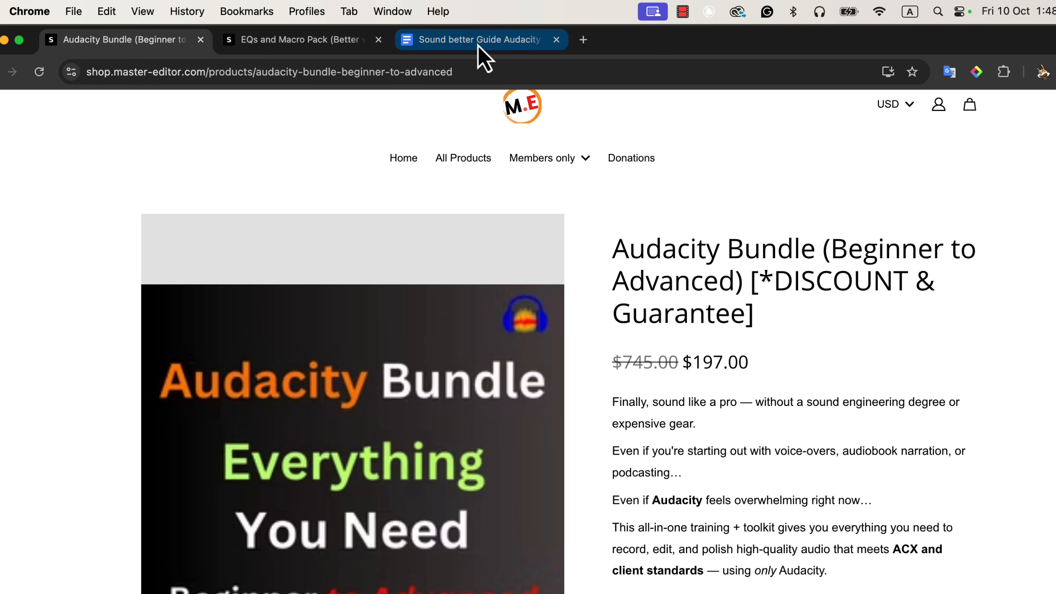
left_click(478, 45)
scroll(467, 289, "down", 3)
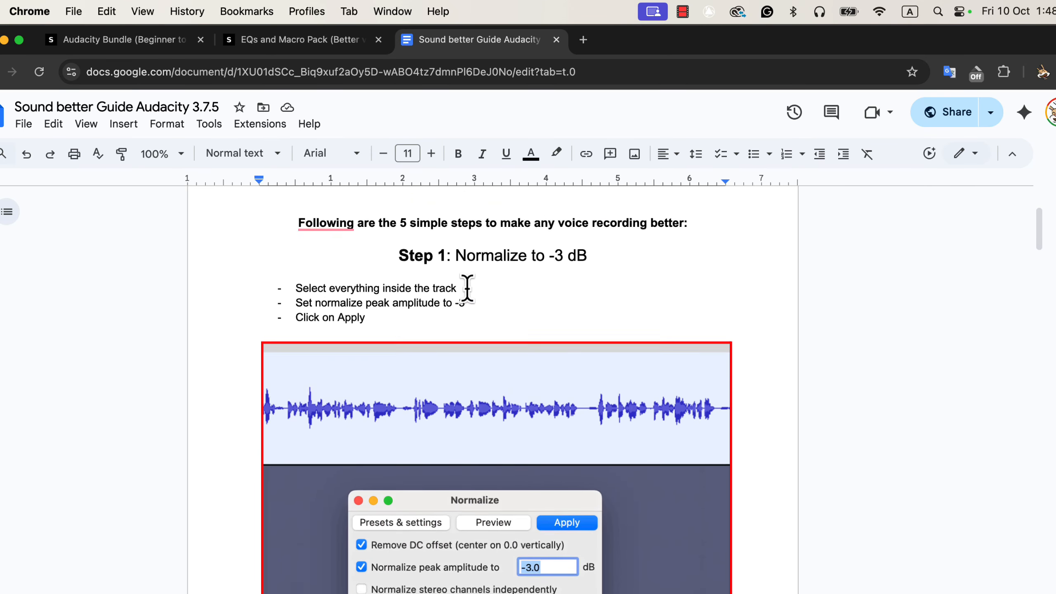
scroll(467, 288, "down", 10)
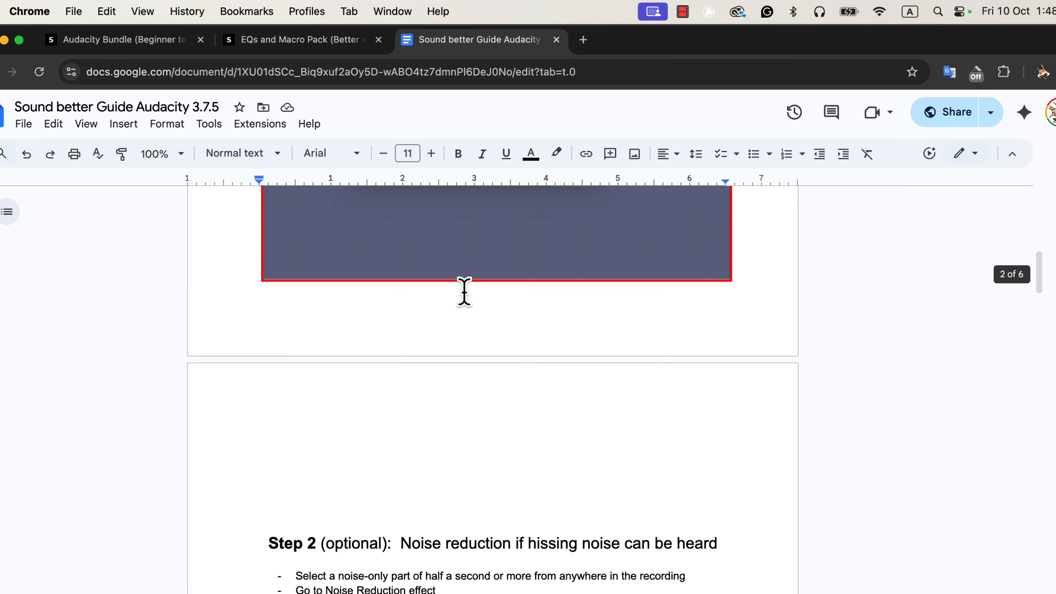
scroll(464, 291, "down", 10)
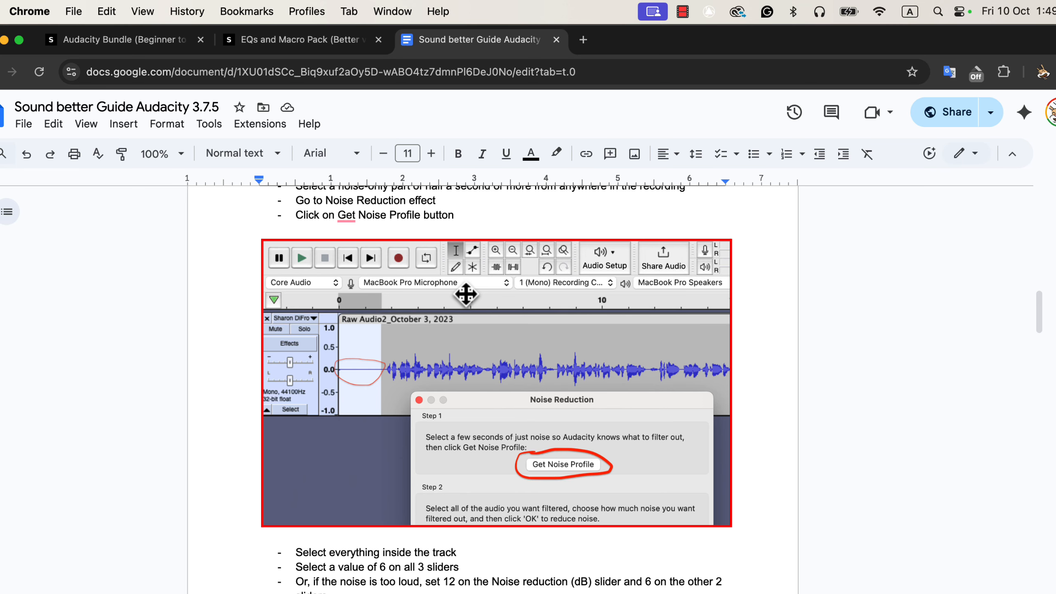
scroll(466, 294, "down", 15)
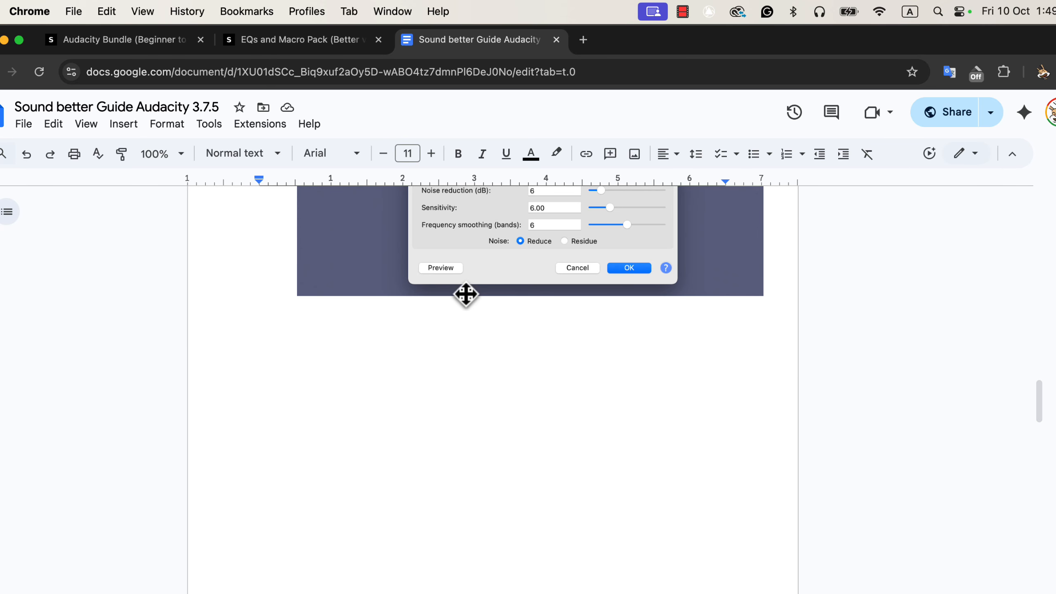
scroll(466, 294, "down", 10)
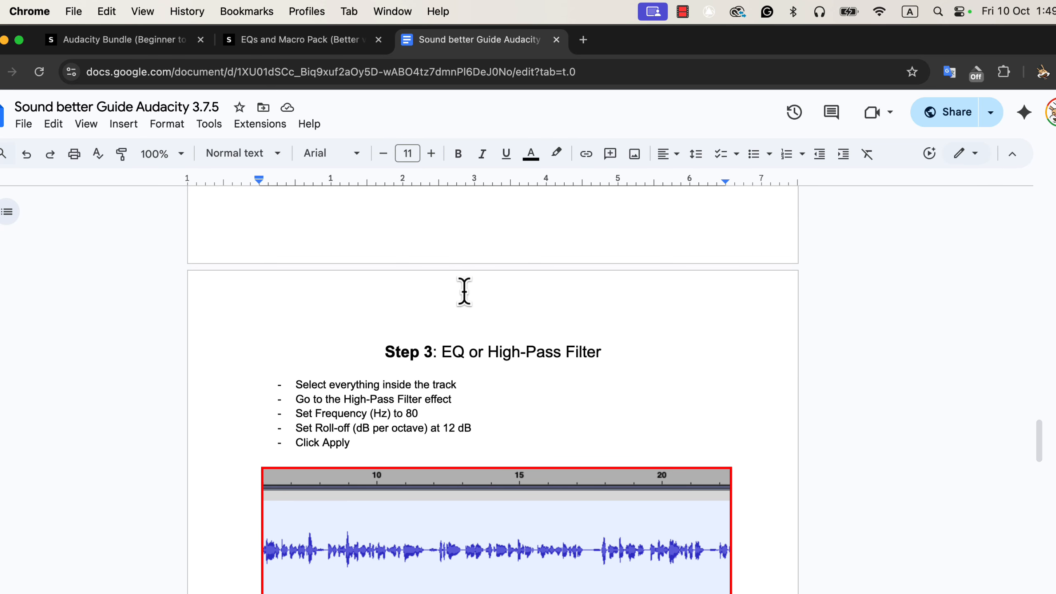
- Switch to Audacity, open Filter Curve EQ for the selected clip and reset the curve with the Defaults factory preset
key("super+Tab")
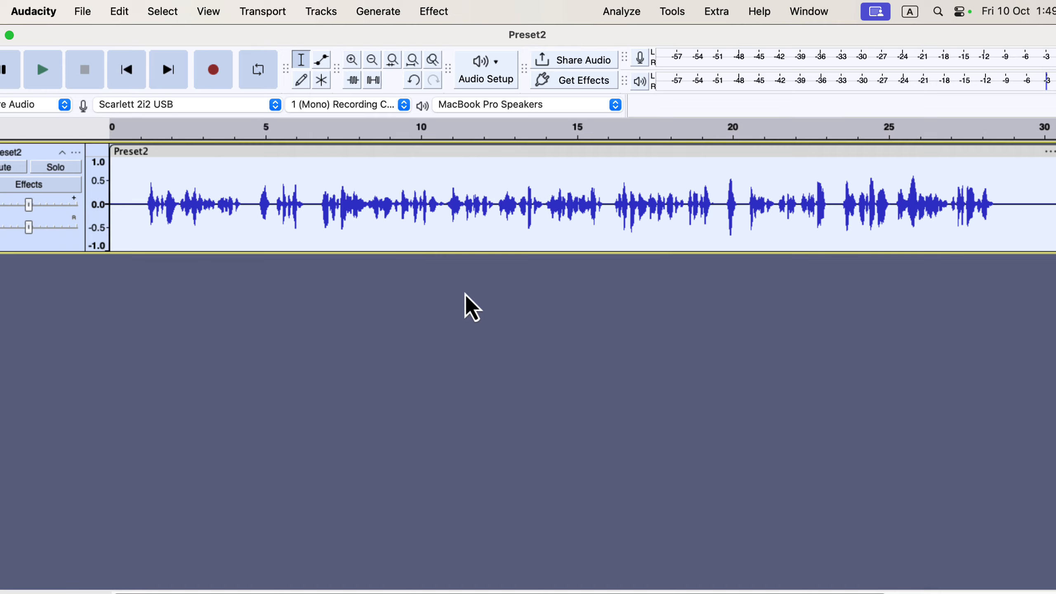
left_click(429, 11)
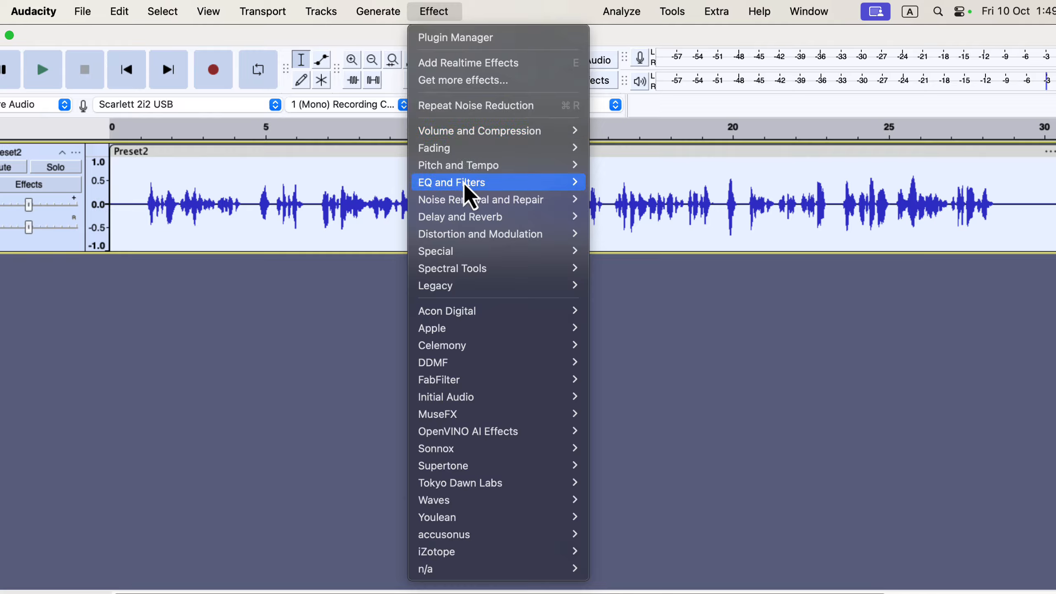
mouse_move(464, 184)
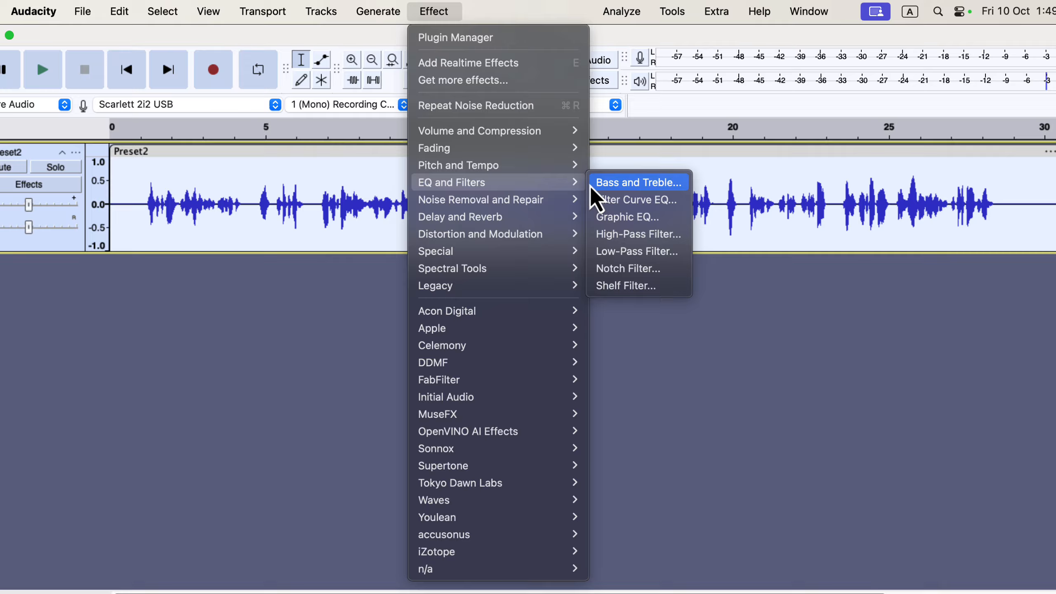
left_click(672, 216)
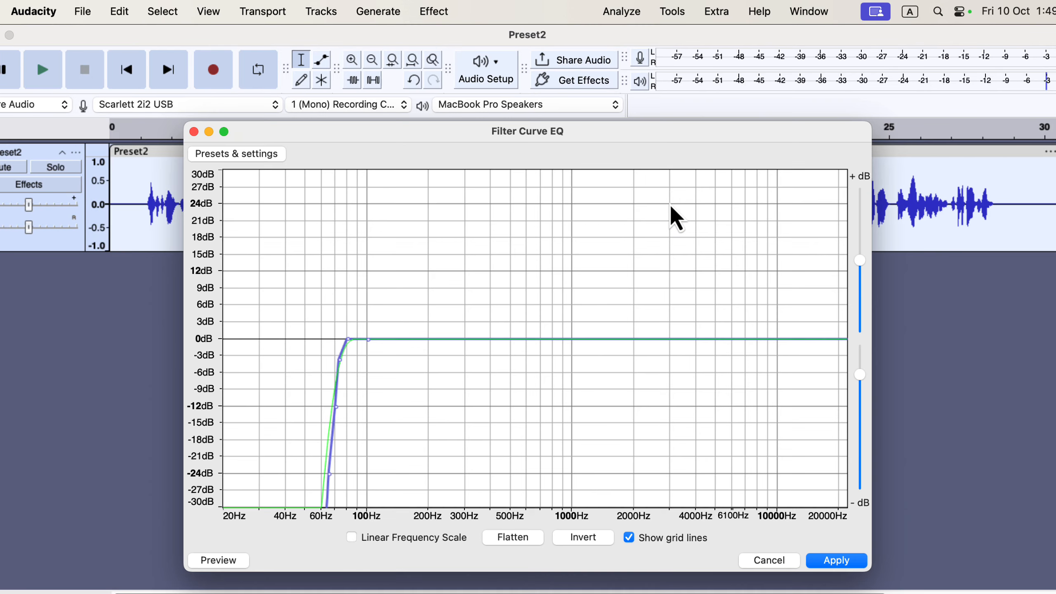
left_click(271, 157)
mouse_move(282, 233)
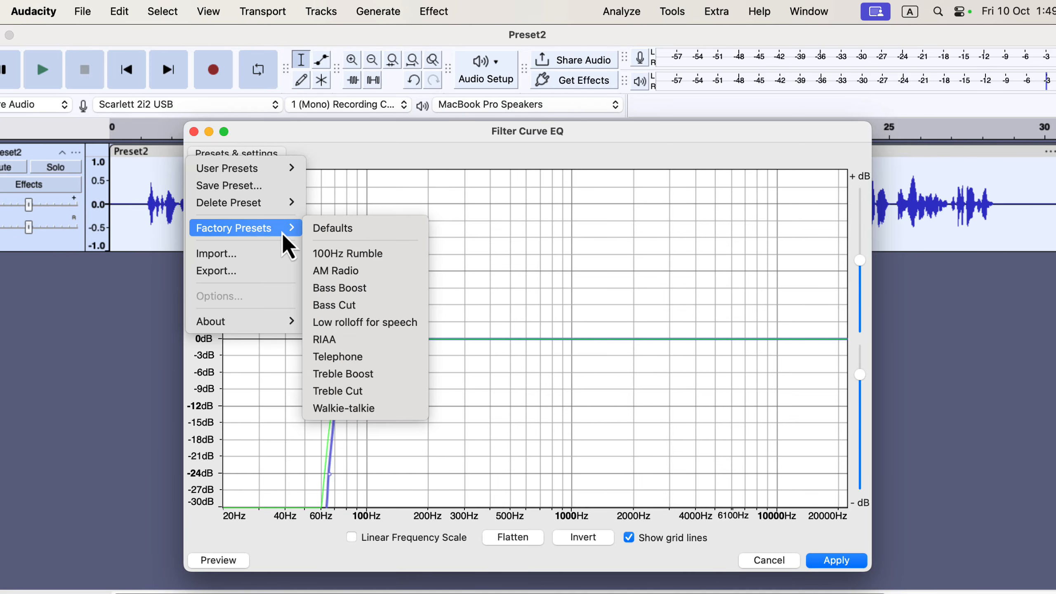
left_click(344, 229)
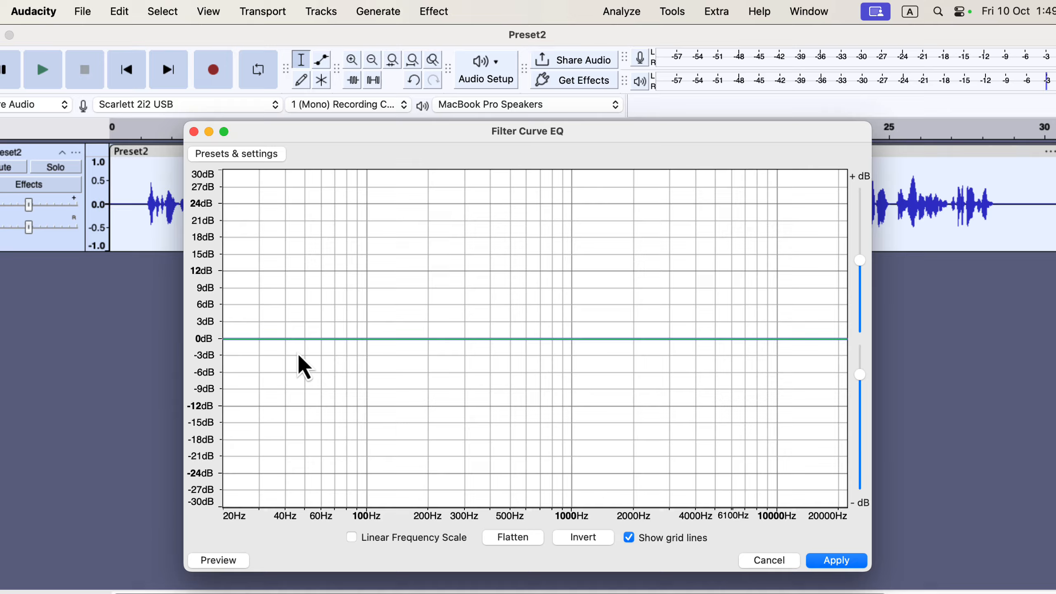
- Load the Low rolloff for speech factory preset and raise its 80 Hz point to 0 dB, with the point below it at about -4 dB
left_click(227, 160)
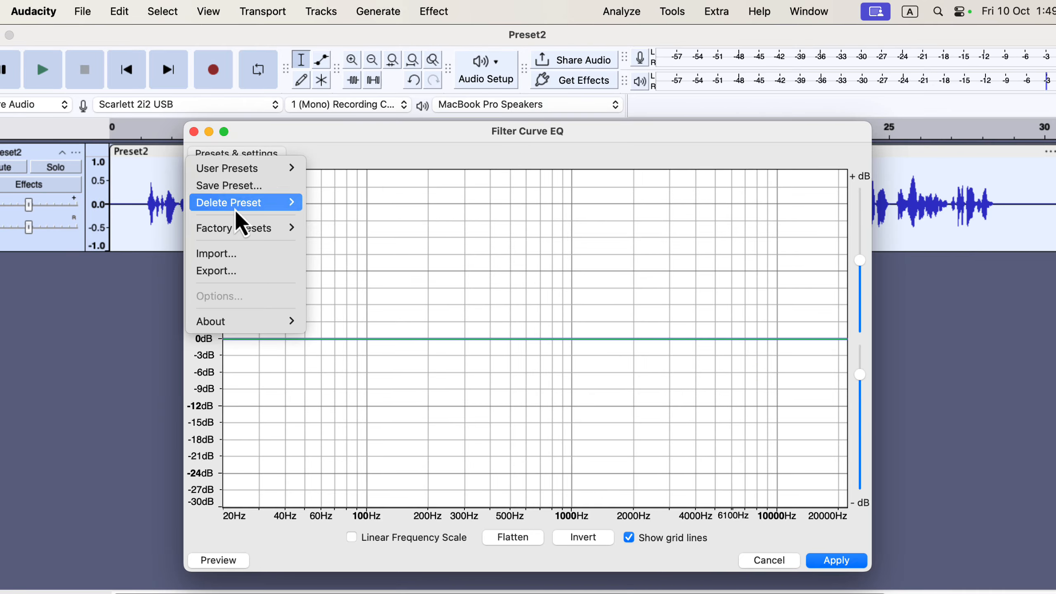
mouse_move(241, 236)
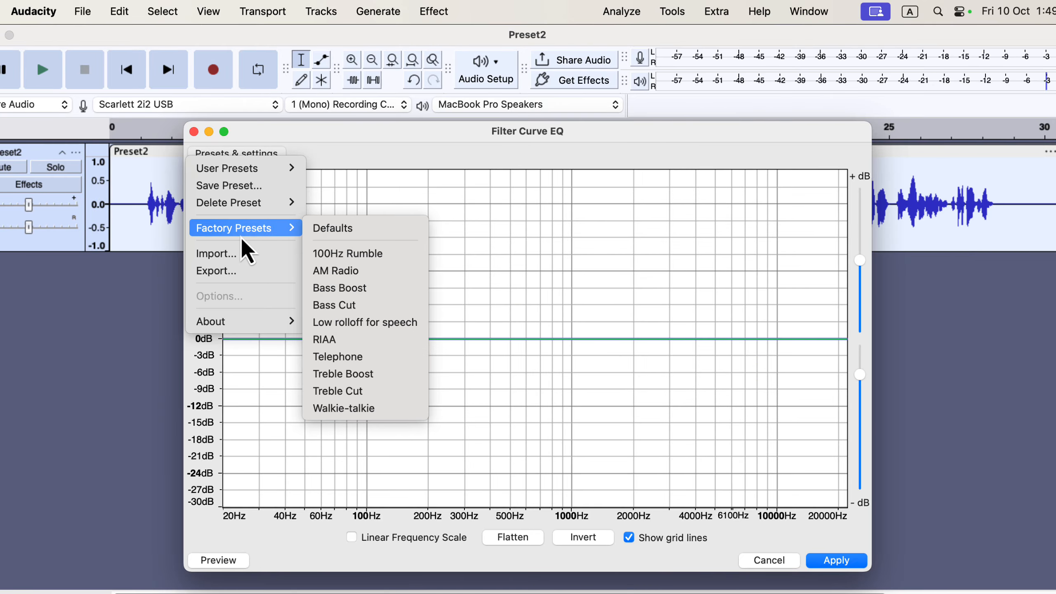
left_click(407, 328)
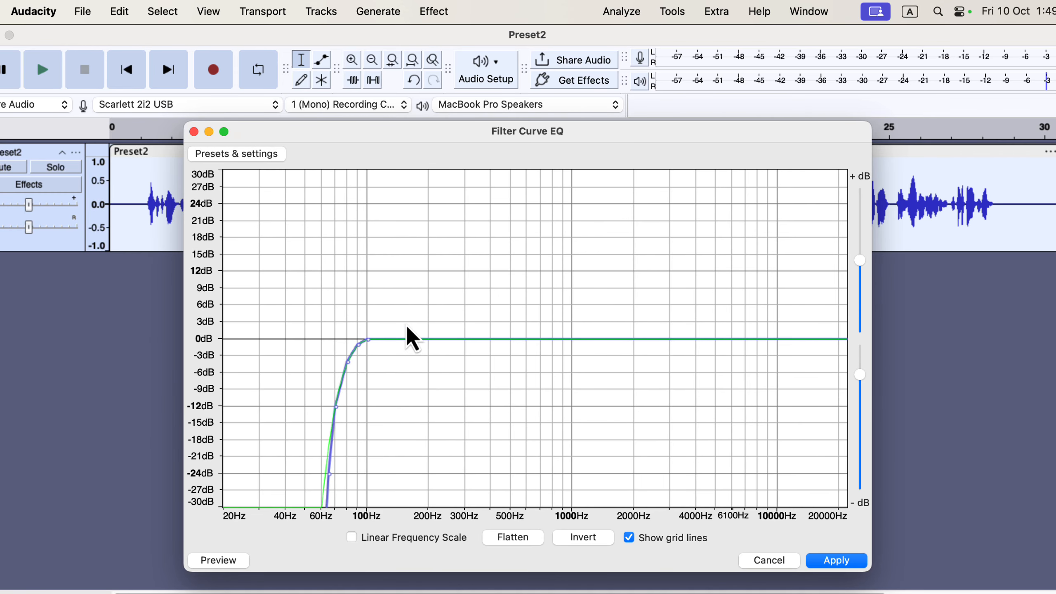
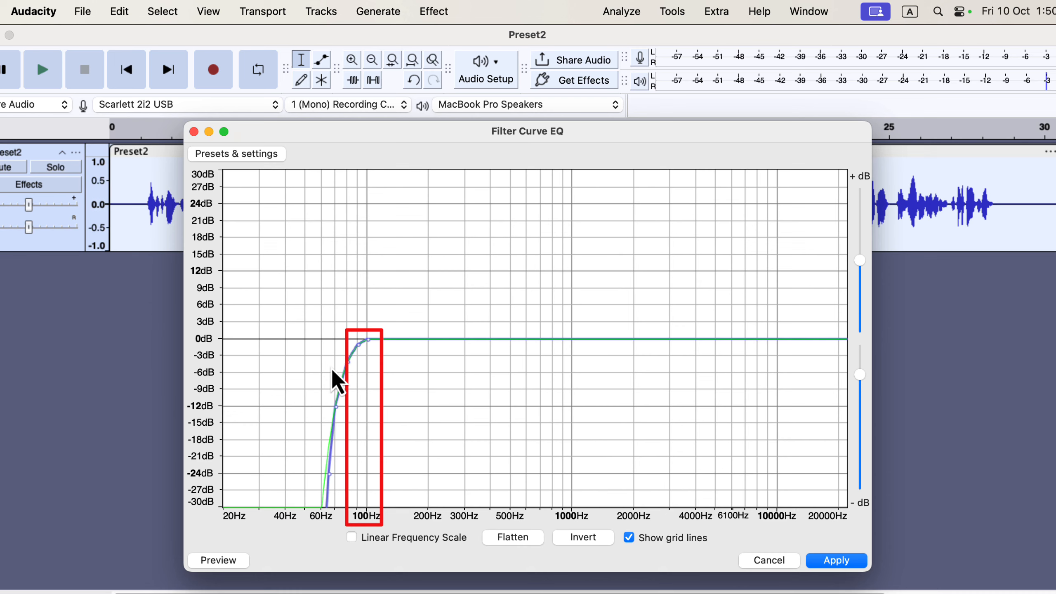
left_click_drag(349, 365, 347, 340)
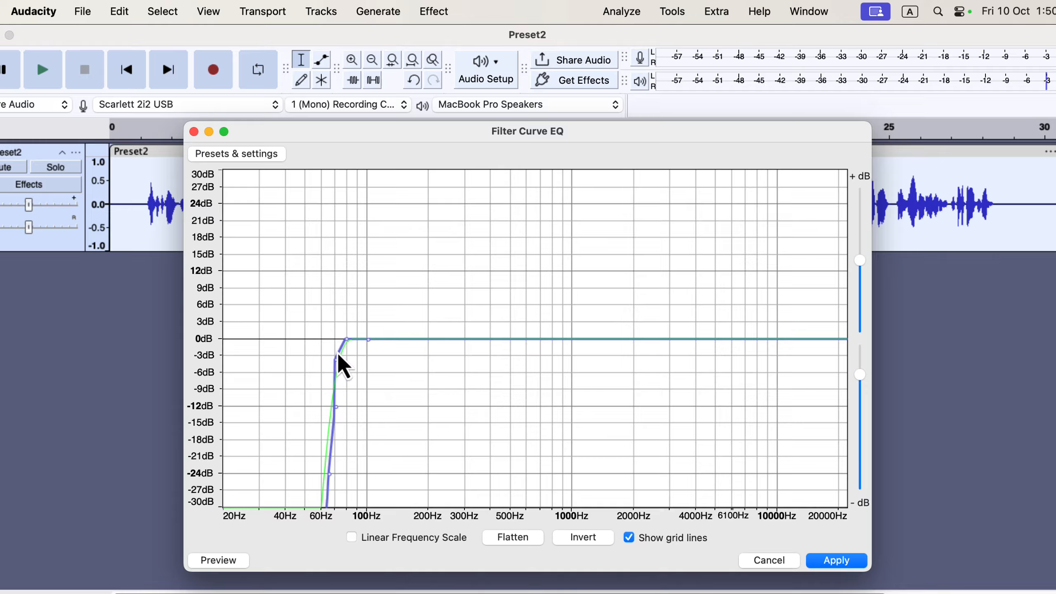
left_click_drag(335, 360, 338, 362)
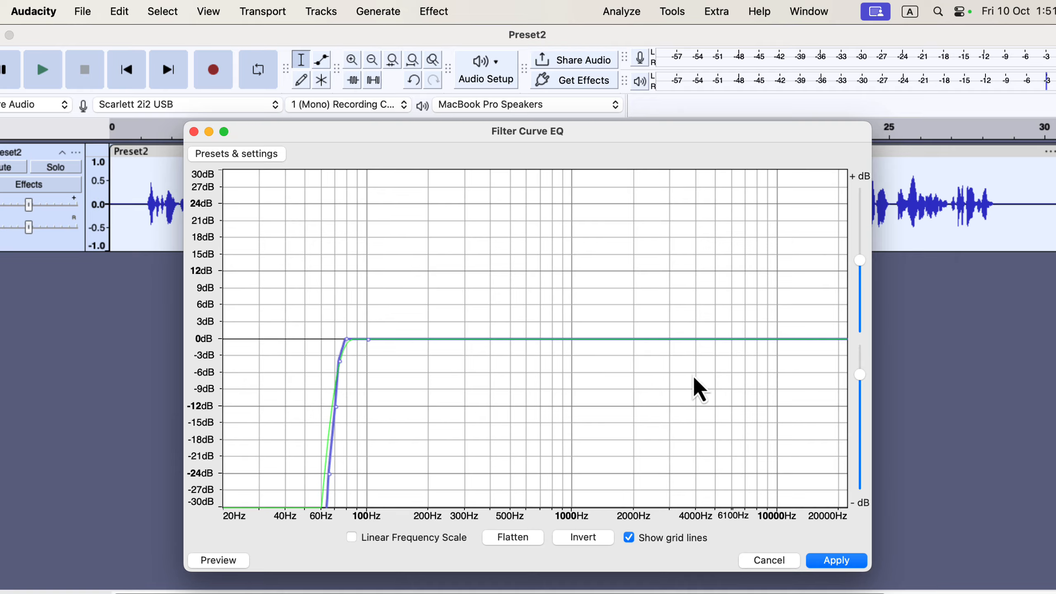
- Try a treble boost of about 3 dB near 8 kHz with added curve points, discard the boost and apply Filter Curve EQ
left_click(709, 337)
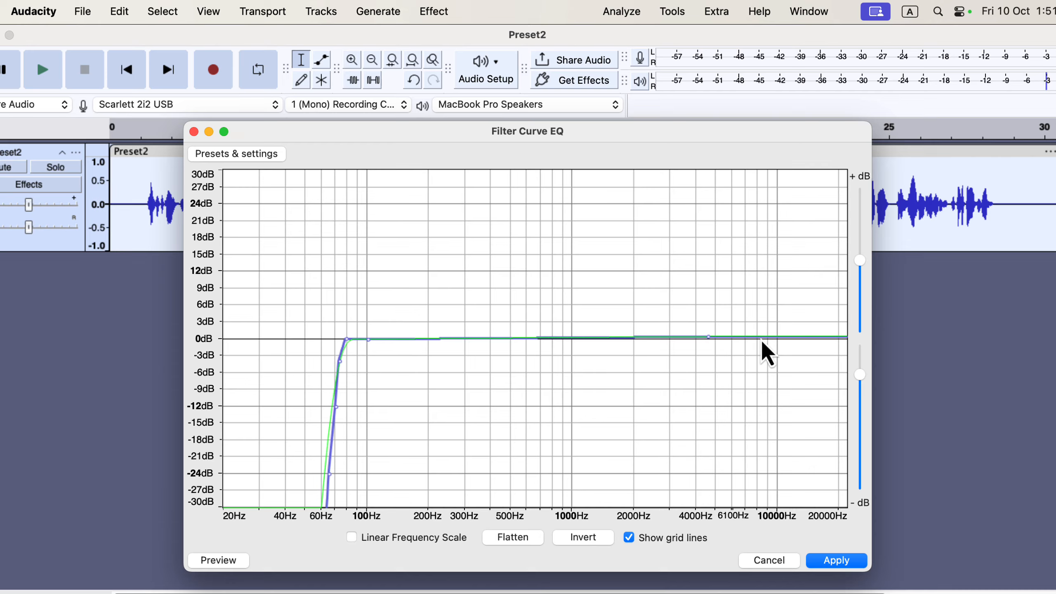
left_click_drag(762, 340, 761, 319)
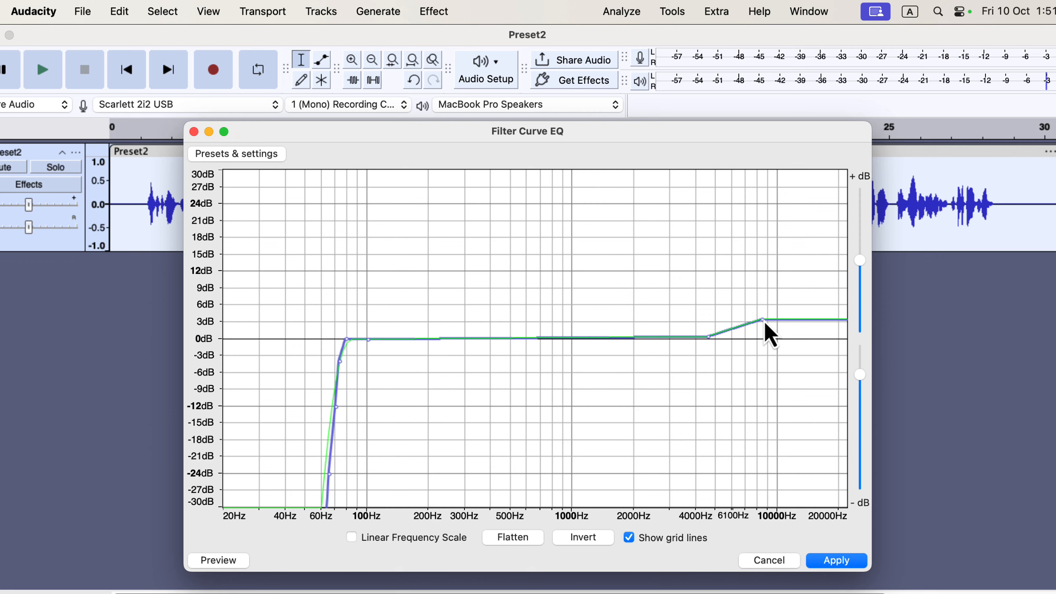
left_click_drag(764, 321, 967, 336)
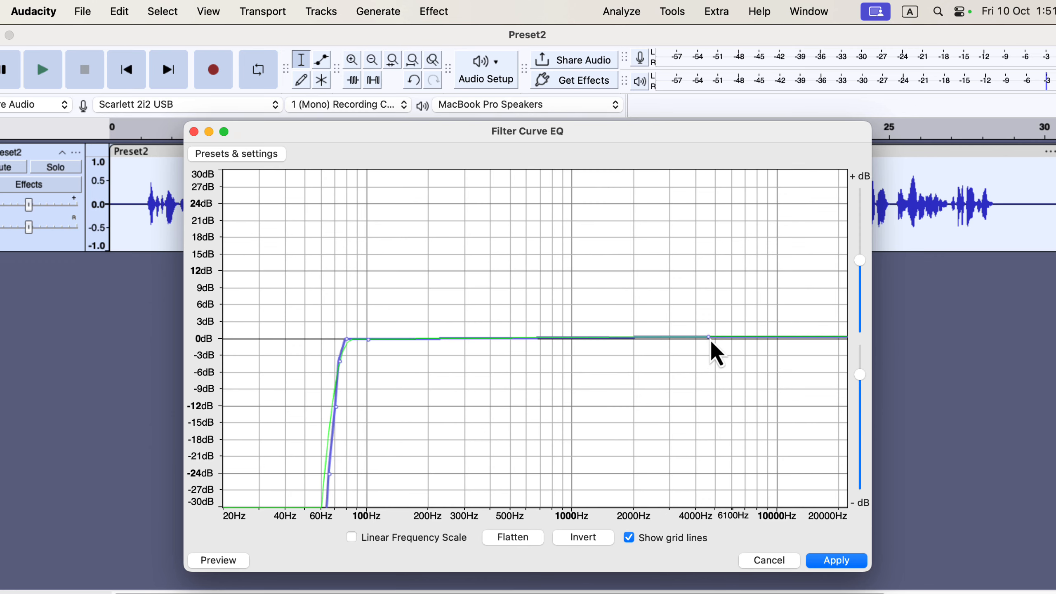
left_click_drag(710, 338, 790, 346)
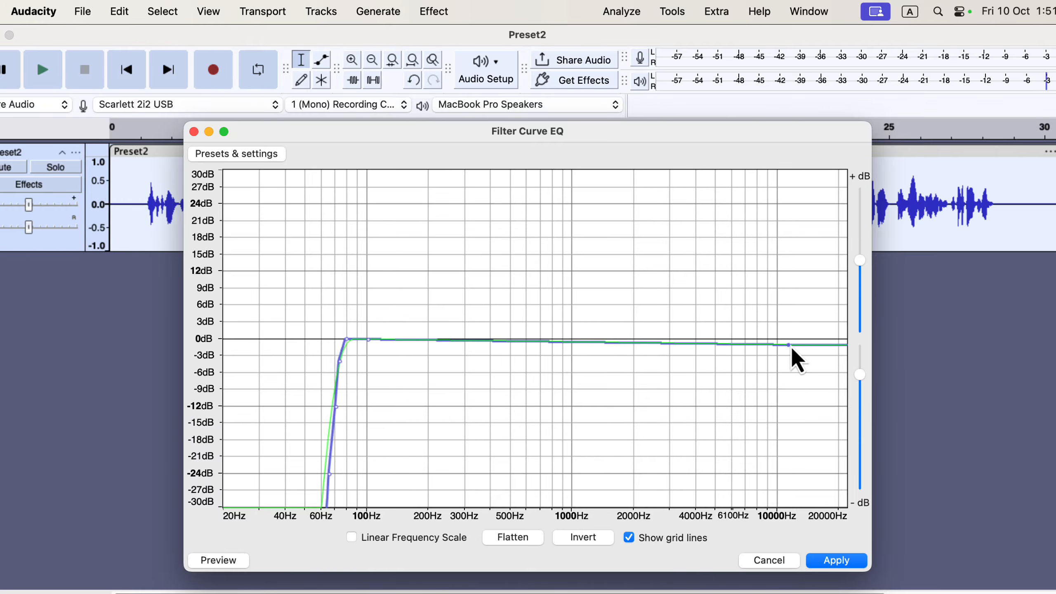
left_click(852, 565)
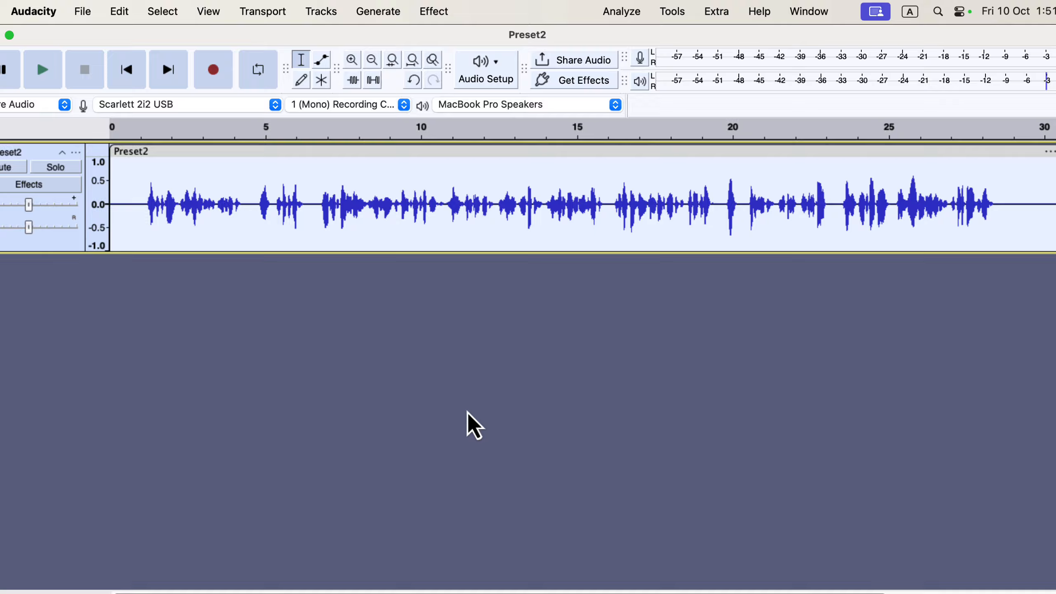
- Open Compressor for the Preset2 clip and load the Lead Vocals factory preset
left_click(442, 15)
mouse_move(468, 133)
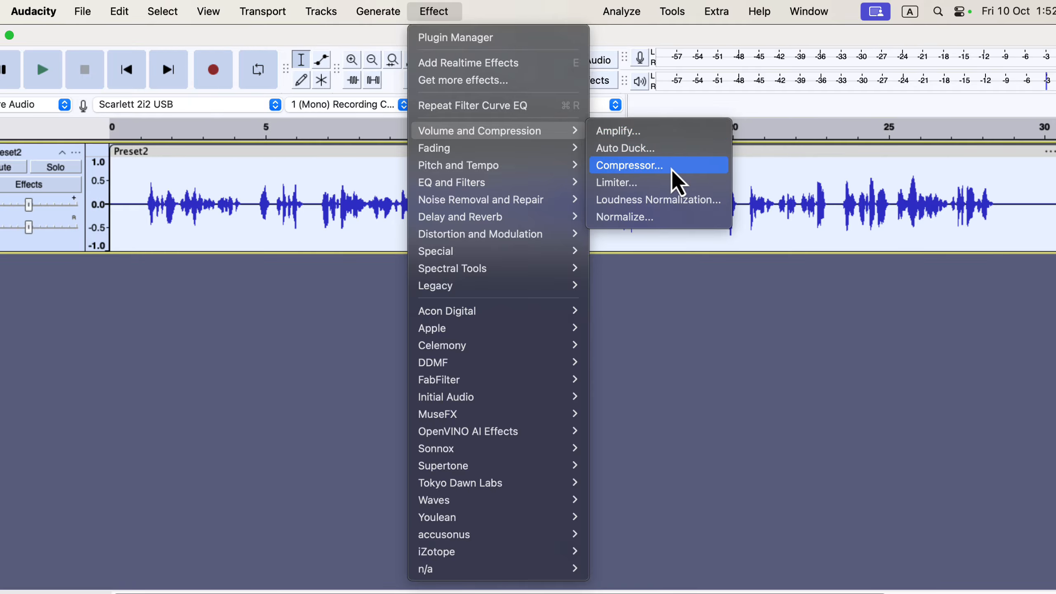
left_click(630, 166)
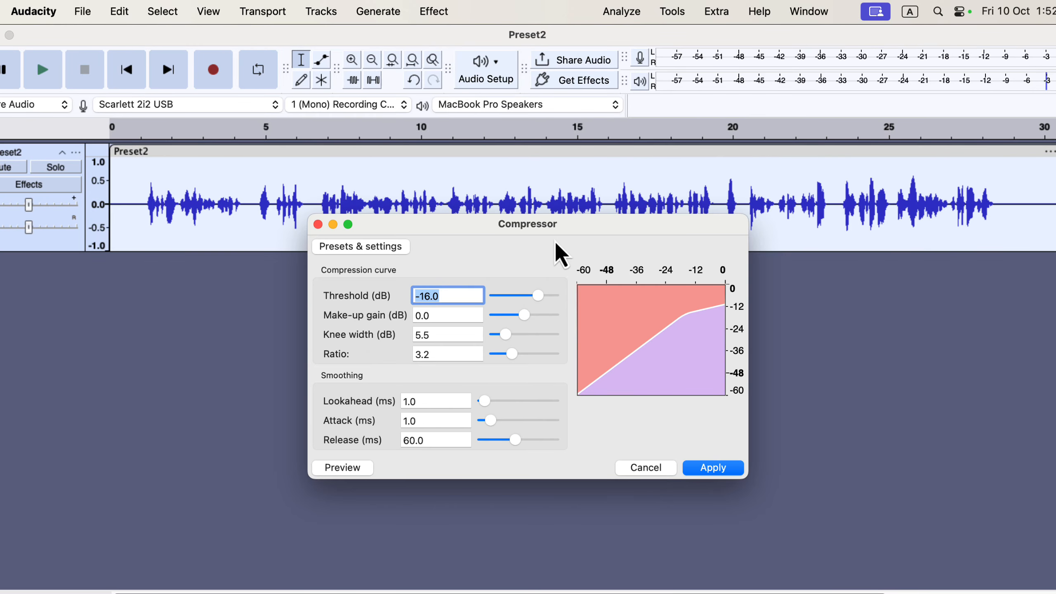
left_click_drag(553, 228, 552, 266)
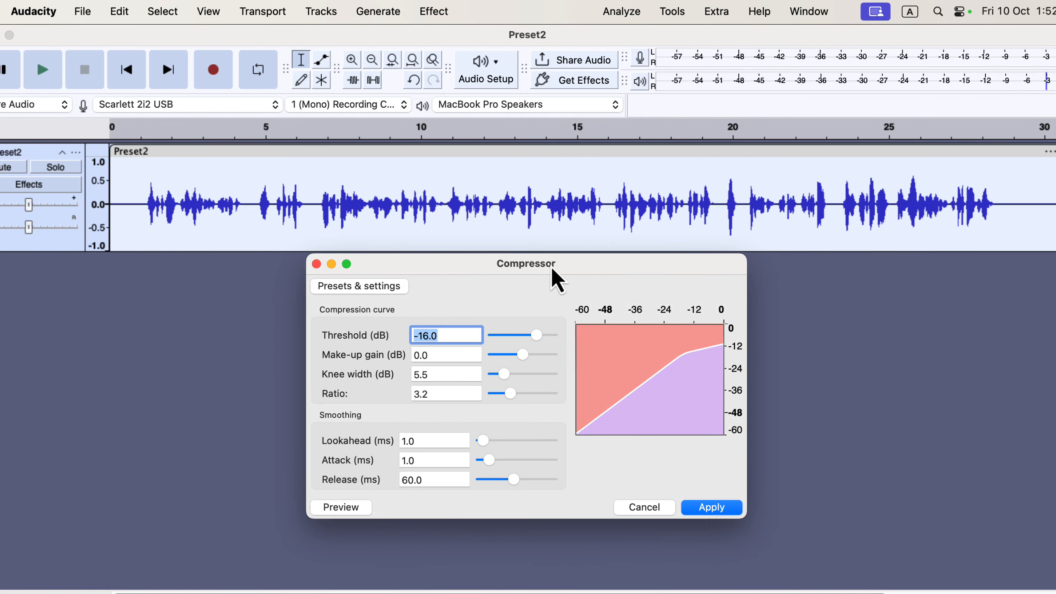
left_click(373, 286)
mouse_move(383, 360)
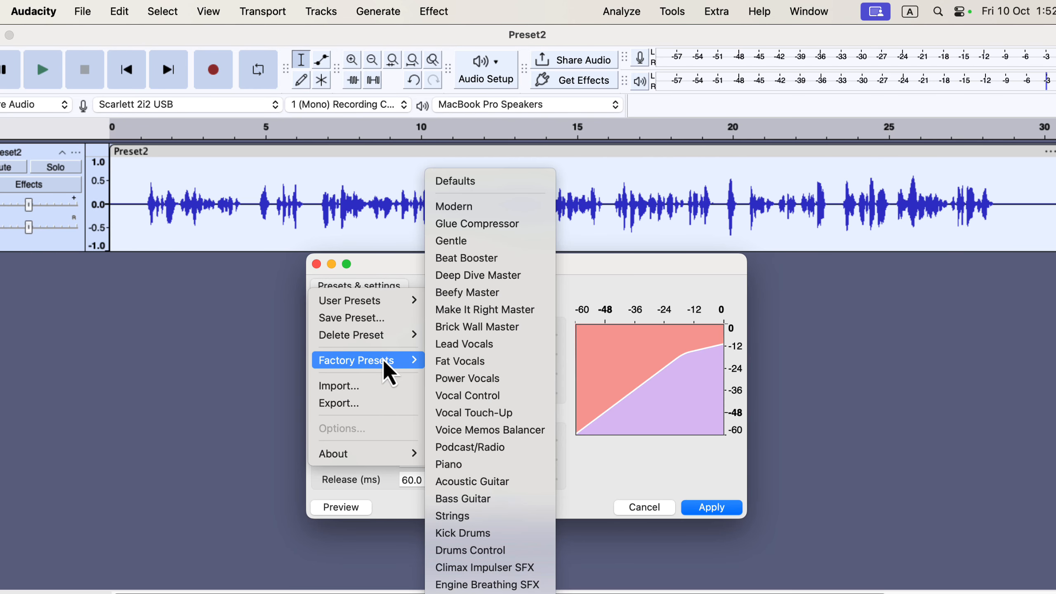
left_click(523, 347)
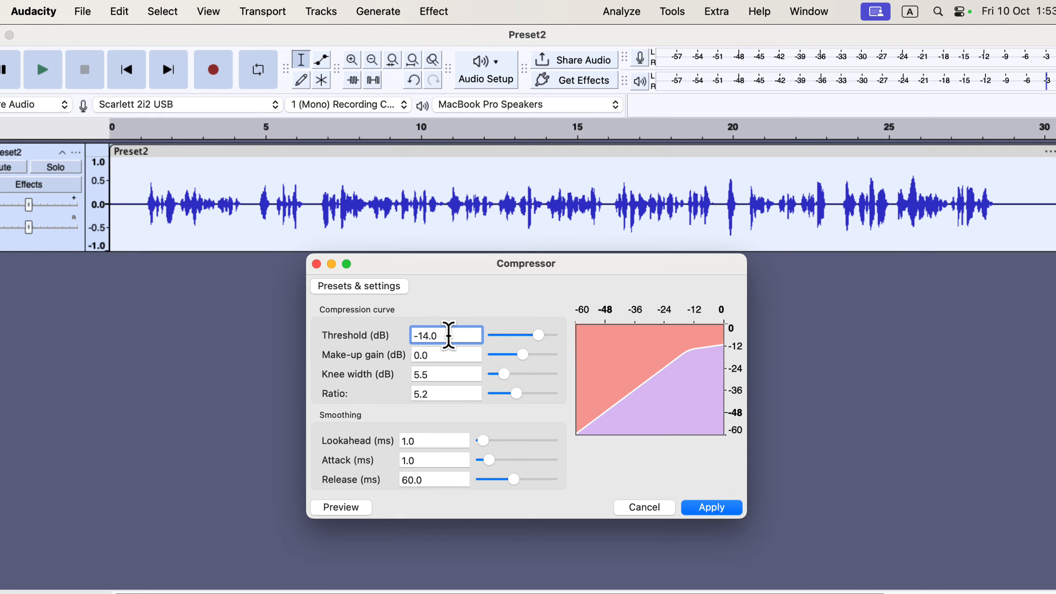
- Try a lower threshold, settle on a -15.0 dB threshold with a 2.7 ratio, and apply the compression
left_click_drag(538, 336, 526, 336)
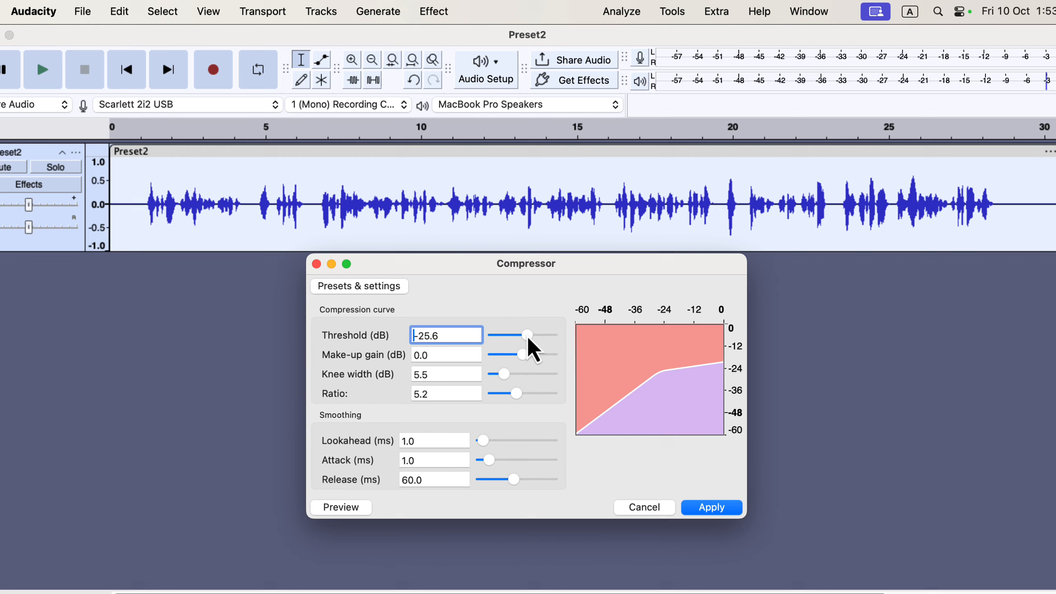
left_click_drag(526, 336, 538, 335)
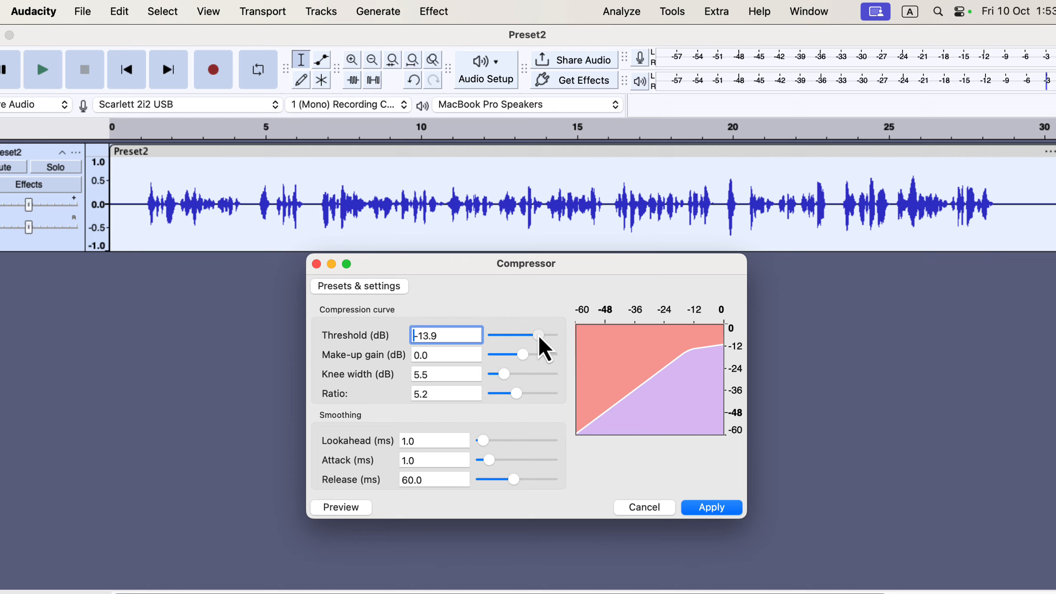
left_click_drag(538, 335, 533, 334)
left_click_drag(533, 335, 536, 333)
left_click_drag(517, 395, 505, 395)
mouse_move(504, 393)
left_mouse_down()
mouse_move(560, 396)
mouse_move(506, 396)
left_mouse_up()
left_click_drag(504, 394, 507, 395)
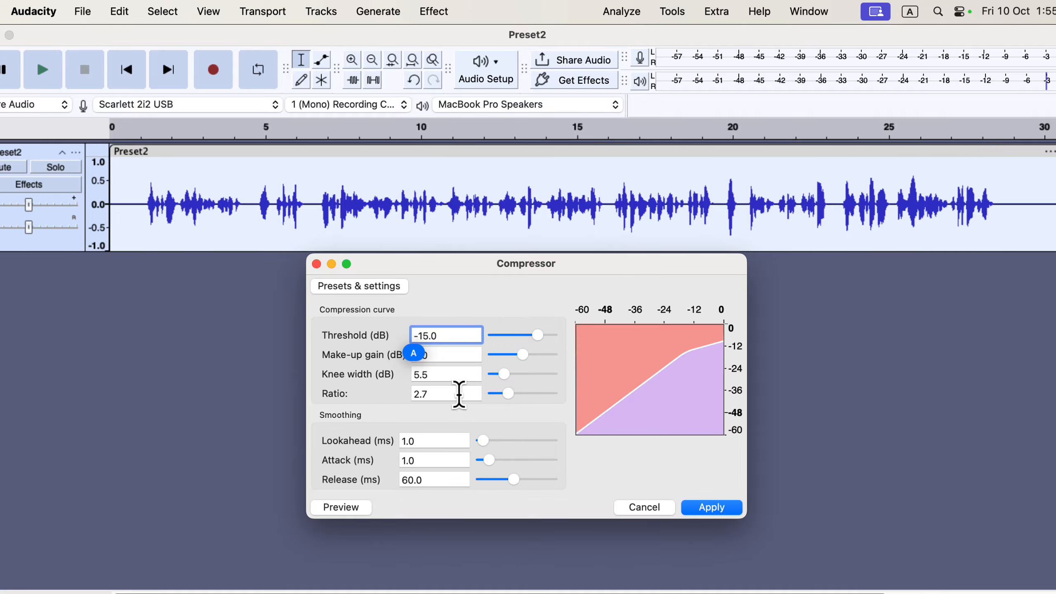
left_click(708, 510)
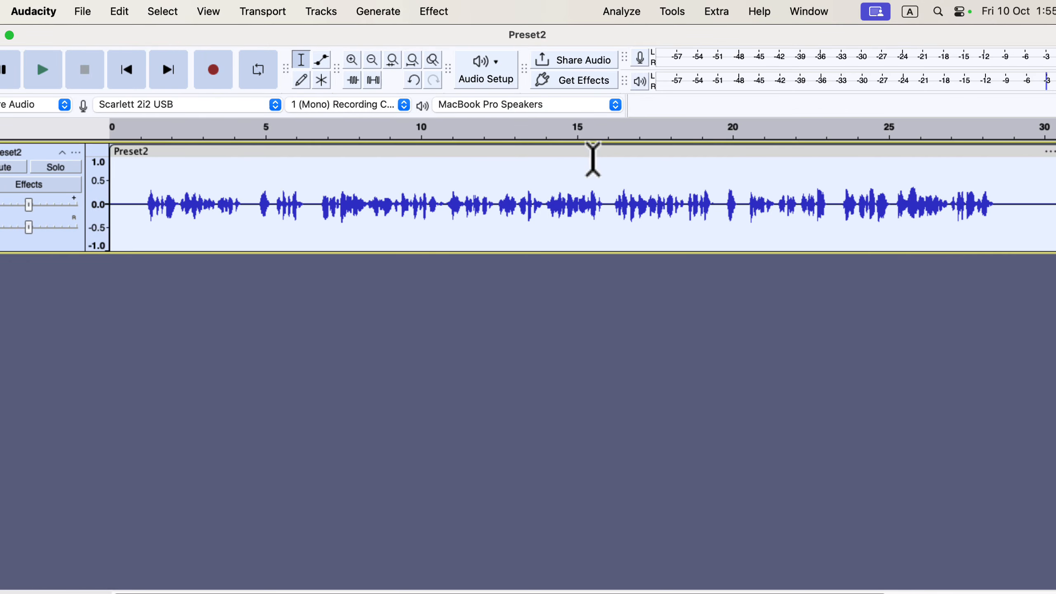
- Run ACX Check on the compressed clip and close the report
left_click(612, 12)
left_click(662, 176)
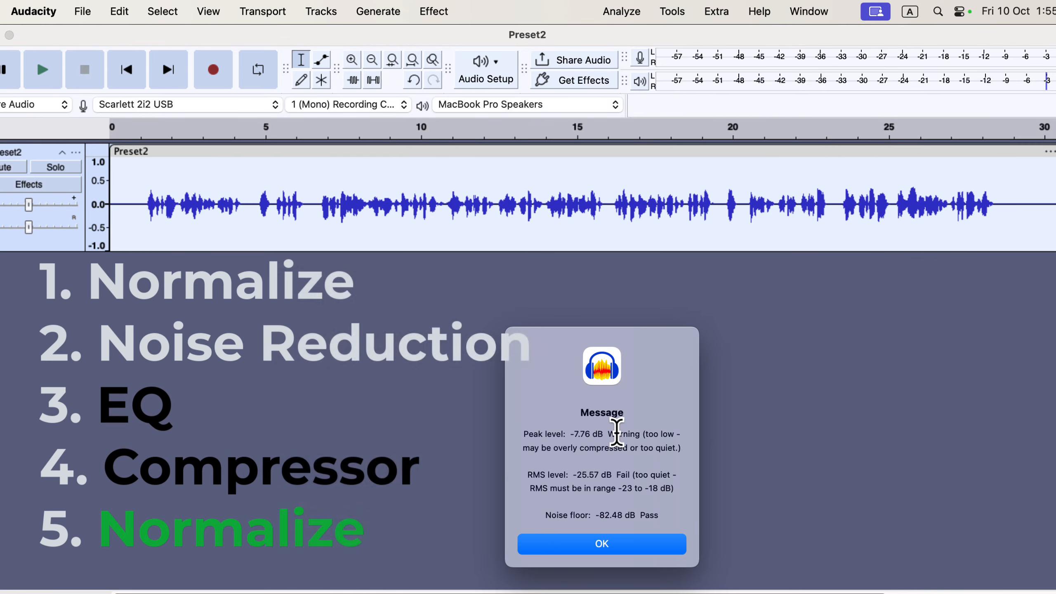
left_click(595, 548)
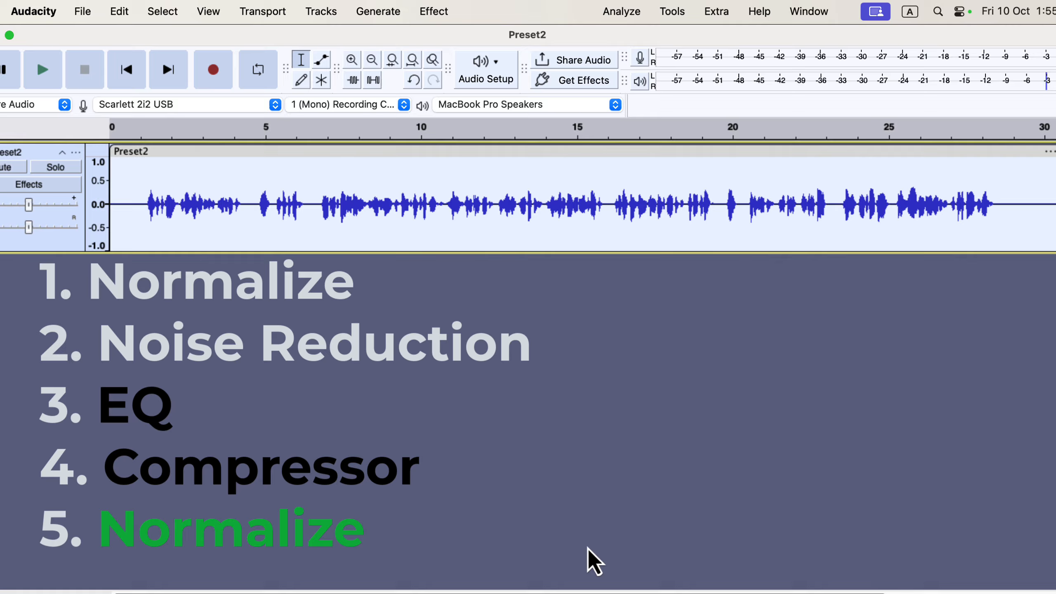
- Normalize the clip's peak amplitude to -3.0 dB with DC offset removal enabled
left_click(437, 13)
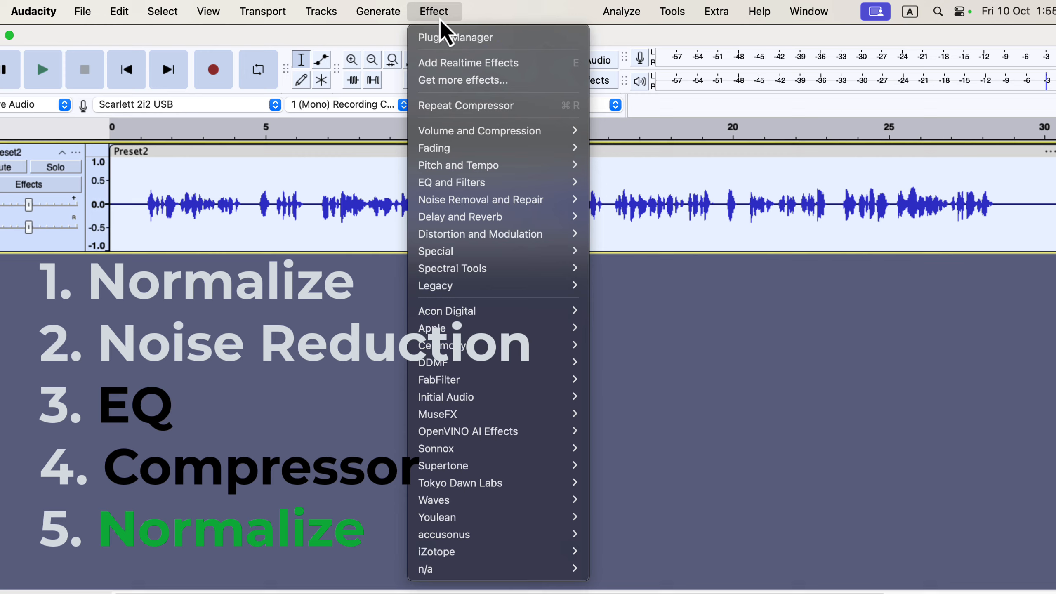
mouse_move(457, 132)
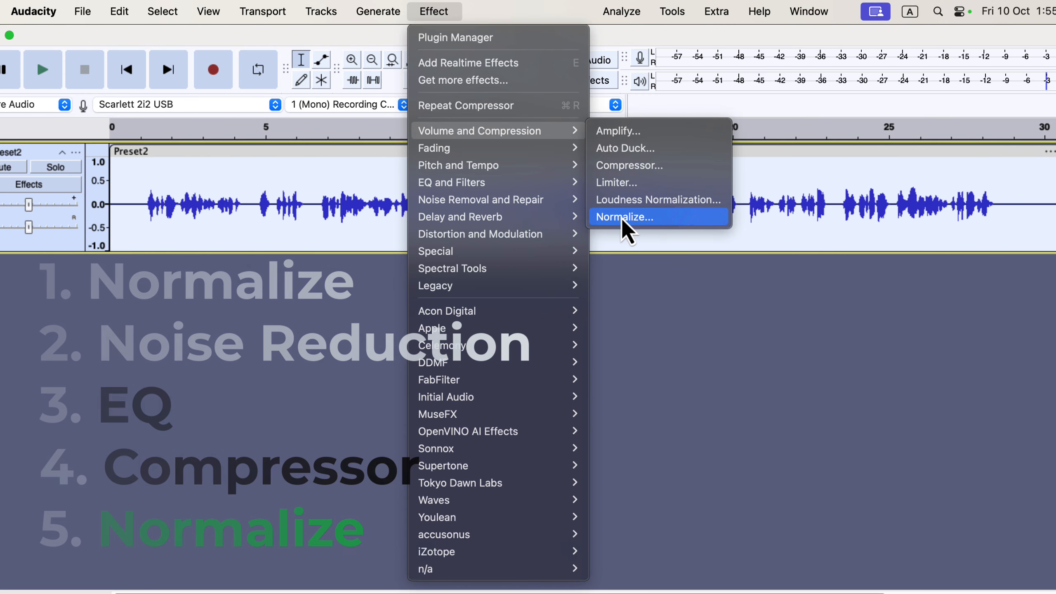
left_click(651, 219)
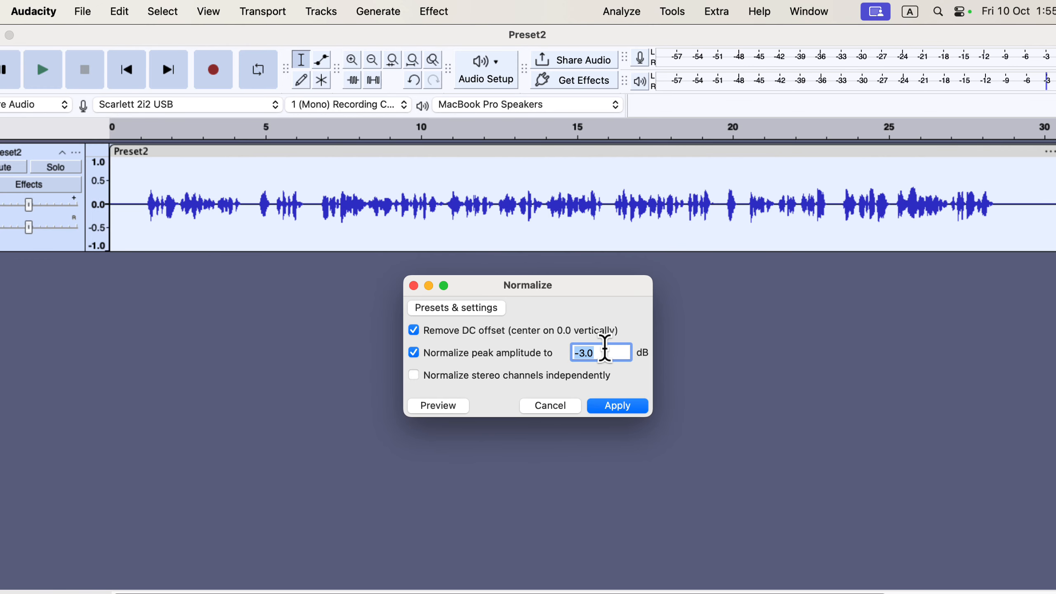
left_click(626, 409)
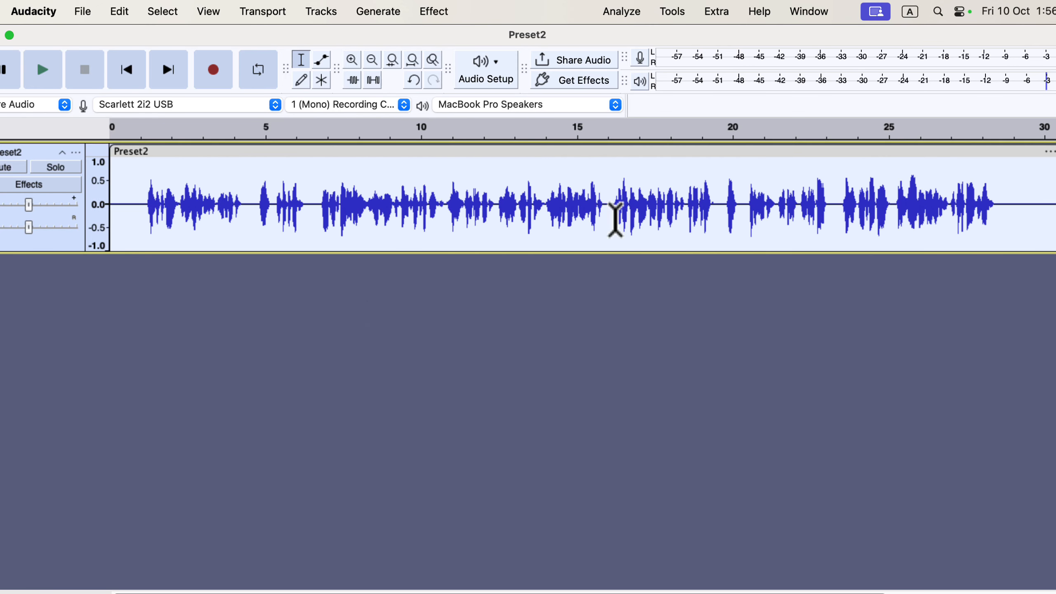
- Run ACX Check on the normalized clip and play the recording back from about 1 s
left_click(623, 11)
left_click(652, 181)
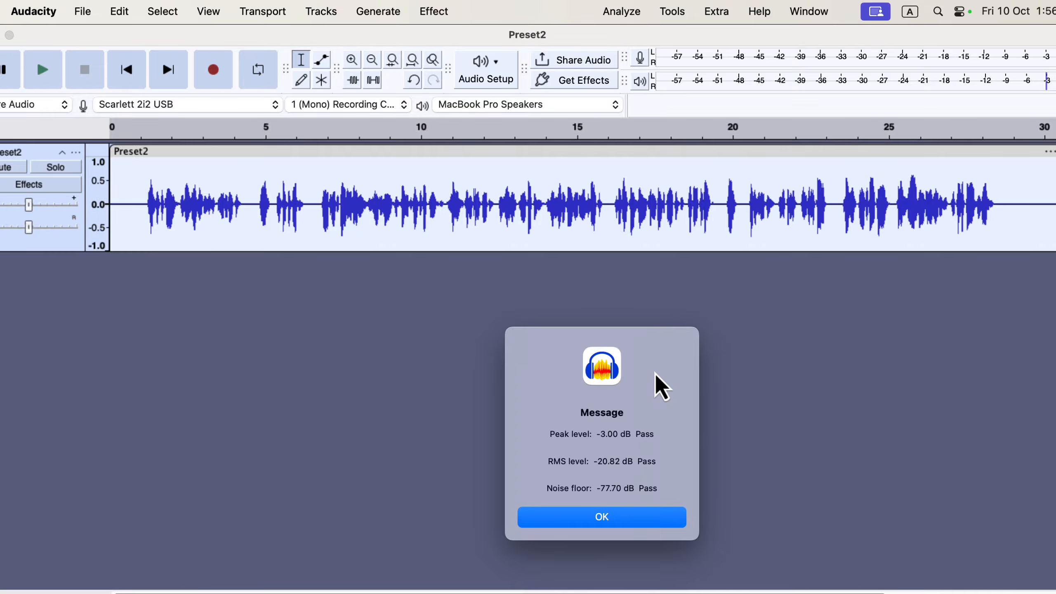
left_click(624, 516)
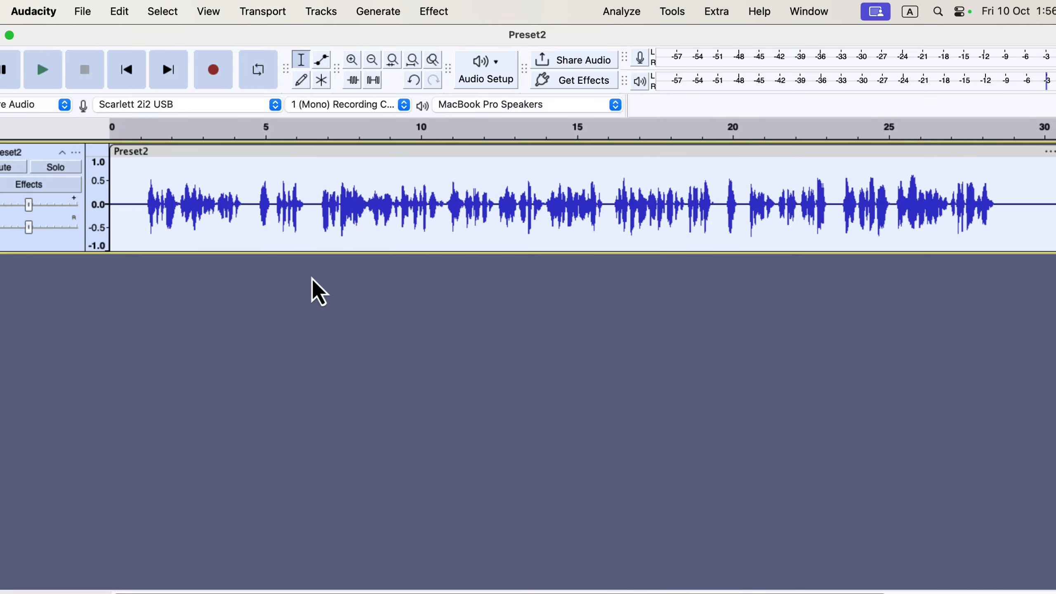
left_click(140, 190)
key("space")
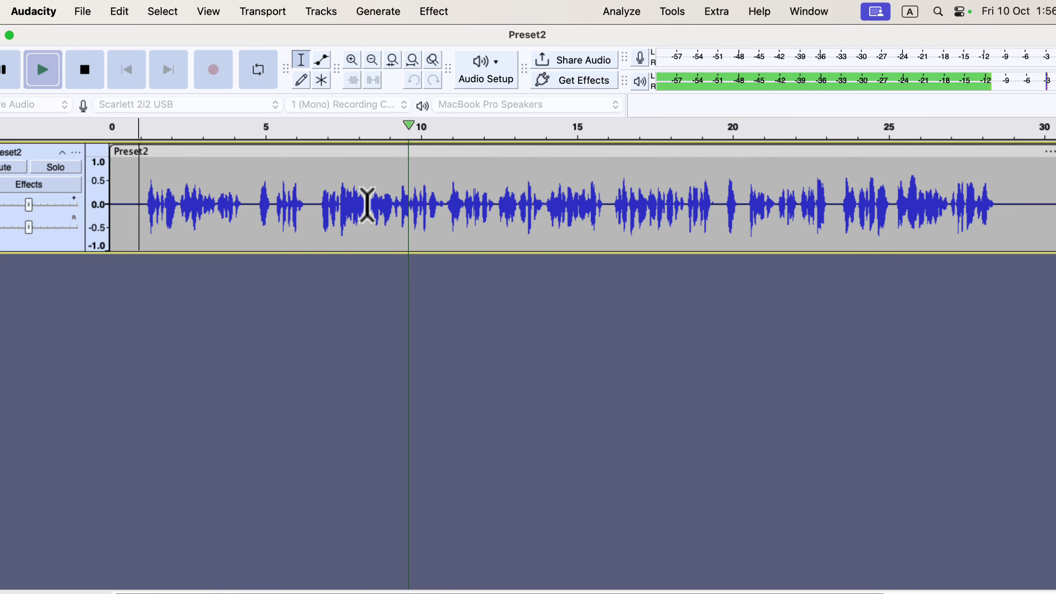
key("space")
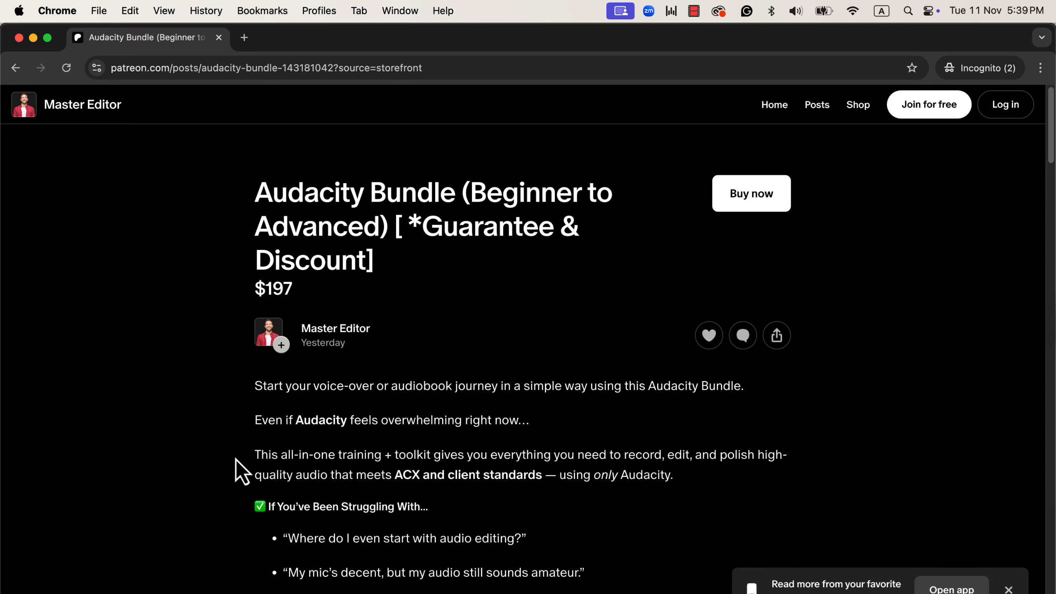
- Switch to Chrome and review the Audacity Bundle description on the Patreon page
scroll(236, 459, "down", 6)
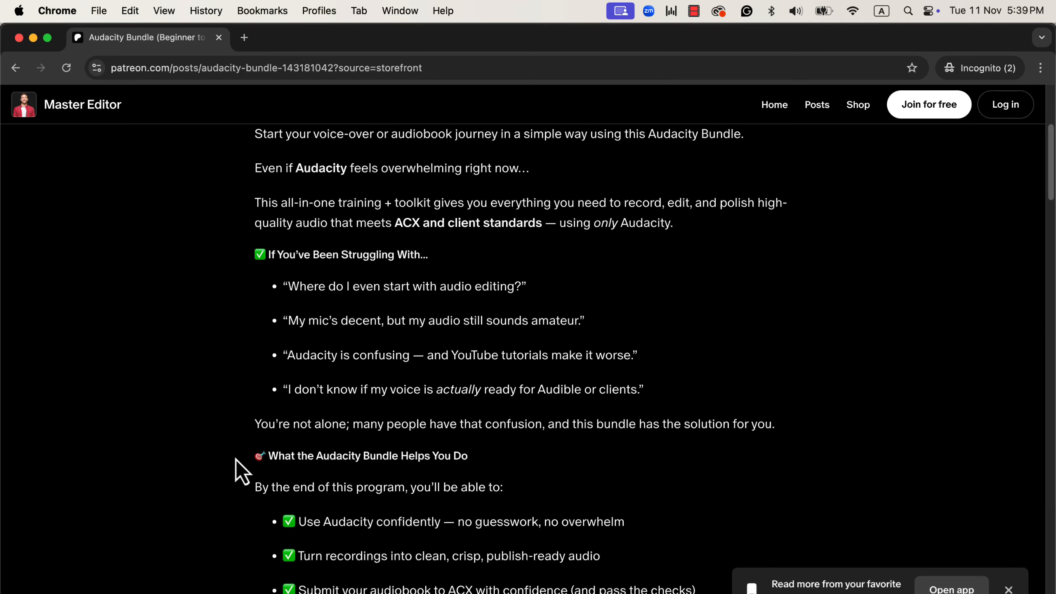
scroll(236, 458, "down", 4)
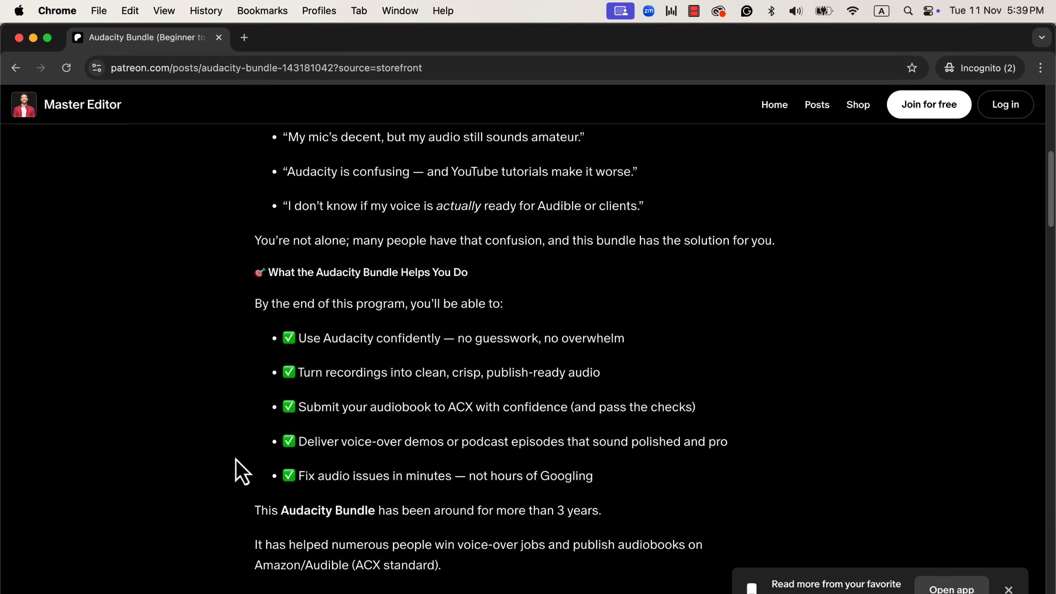
scroll(236, 459, "down", 15)
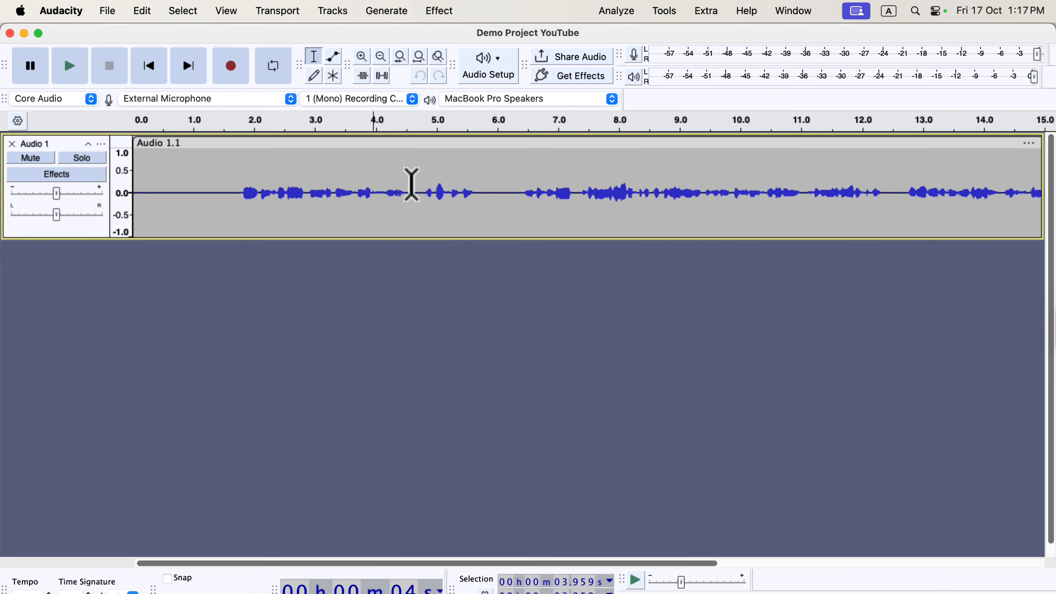
- Switch to Audacity, try deleting the Audio 1 section between about 4.6 s and 5.8 s, and undo the deletion
left_click_drag(416, 184, 488, 187)
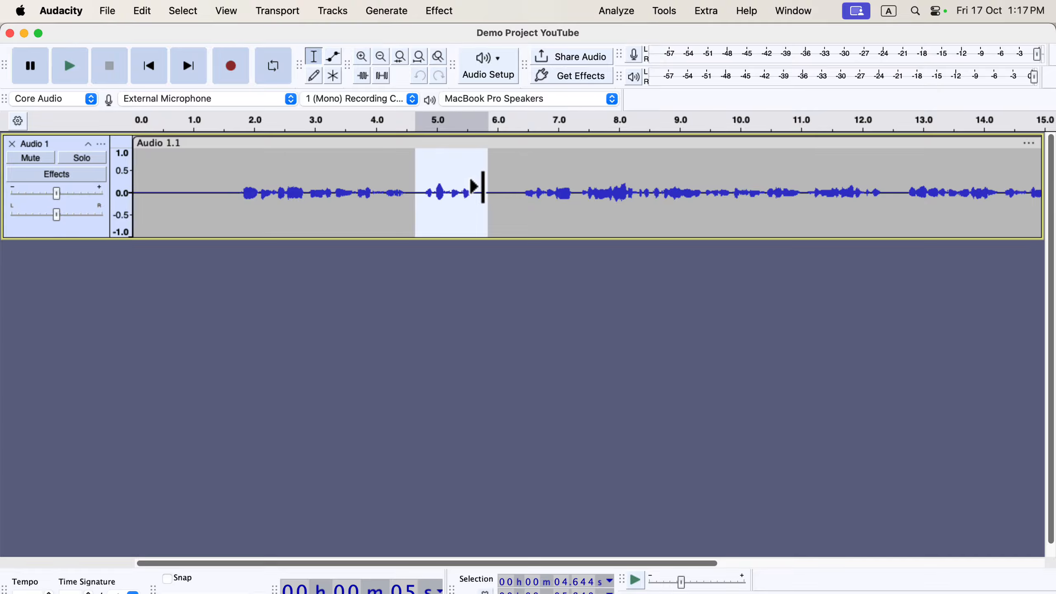
key("Delete")
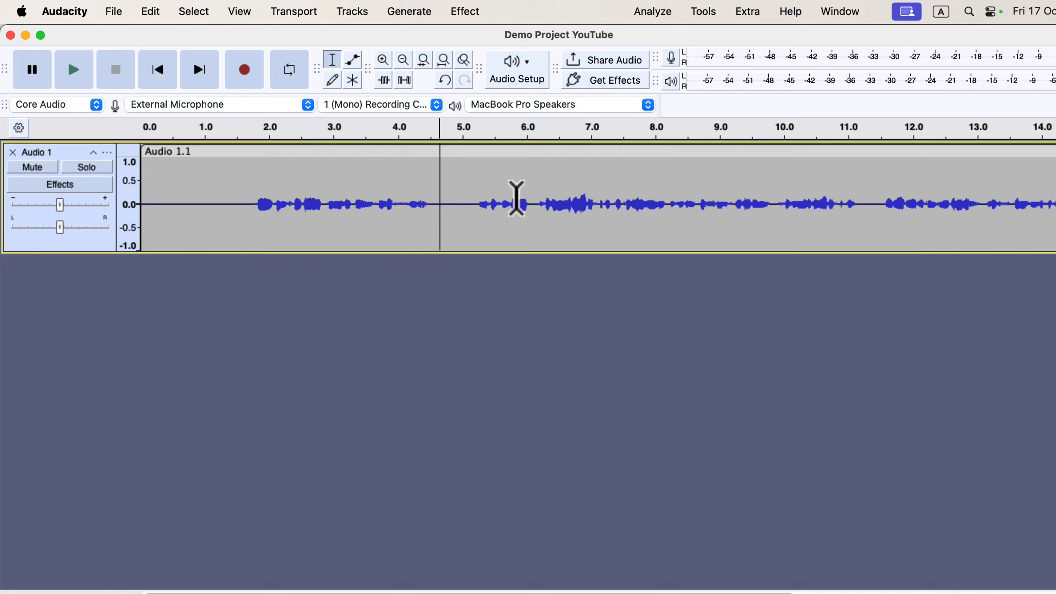
left_click(160, 18)
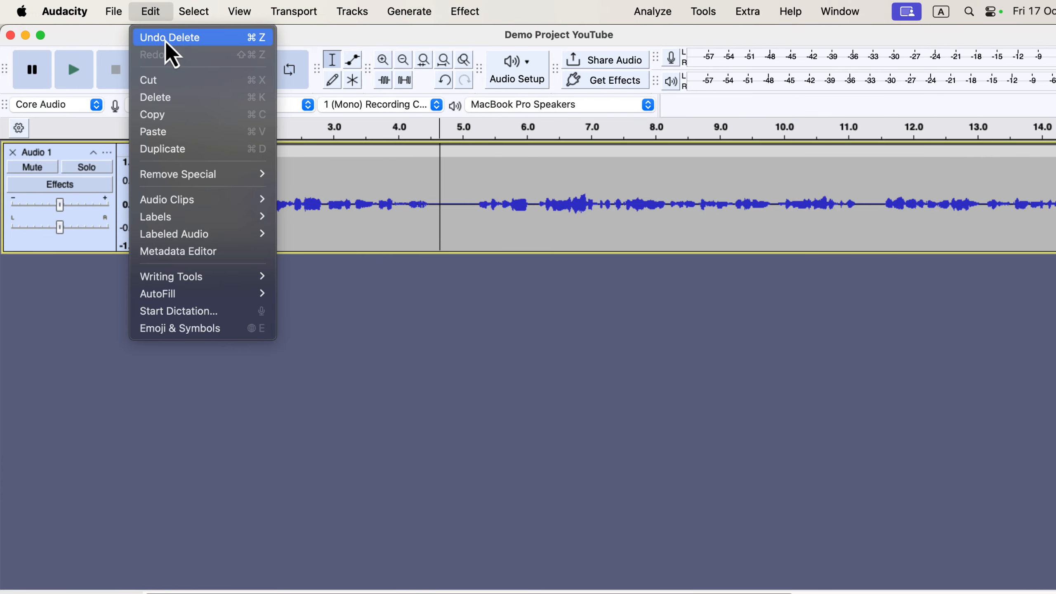
left_click(246, 44)
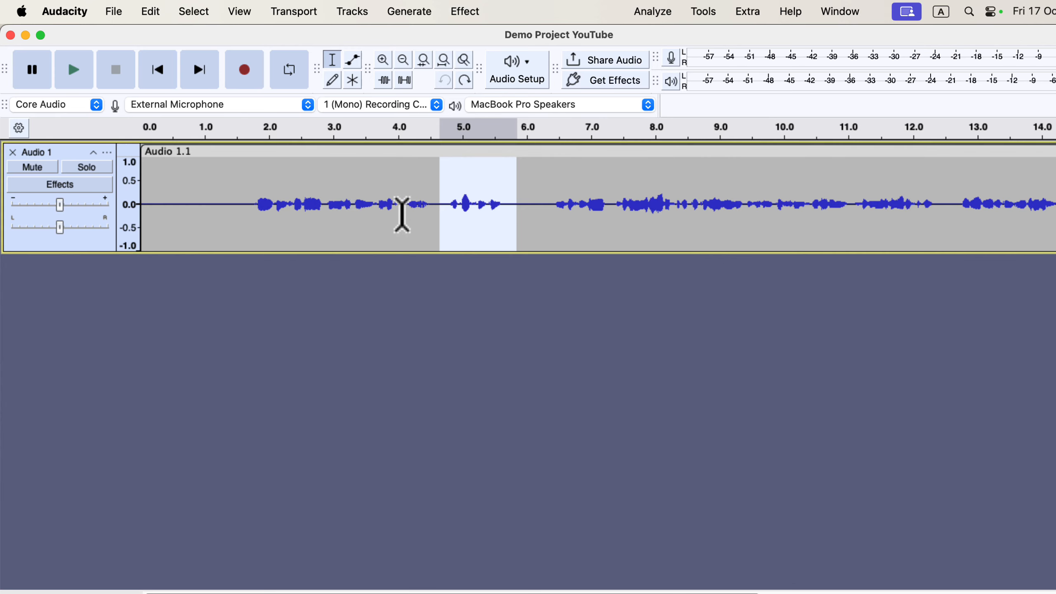
- Try copying the audio between about 4.6 s and 5.9 s to the 16 s mark and undo the paste
left_click(410, 214)
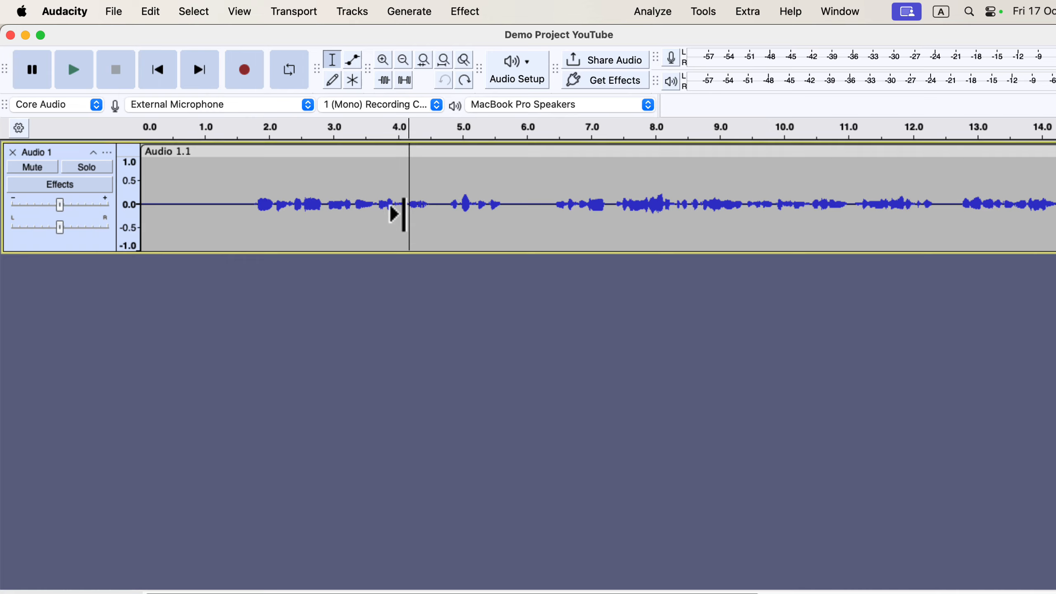
left_click_drag(439, 192, 522, 206)
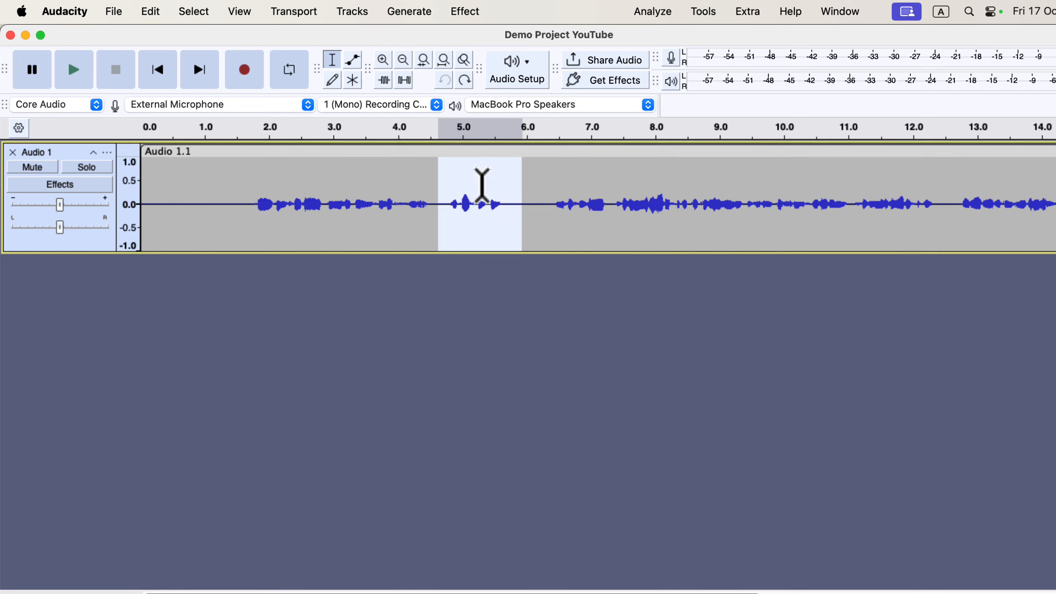
right_click(484, 188)
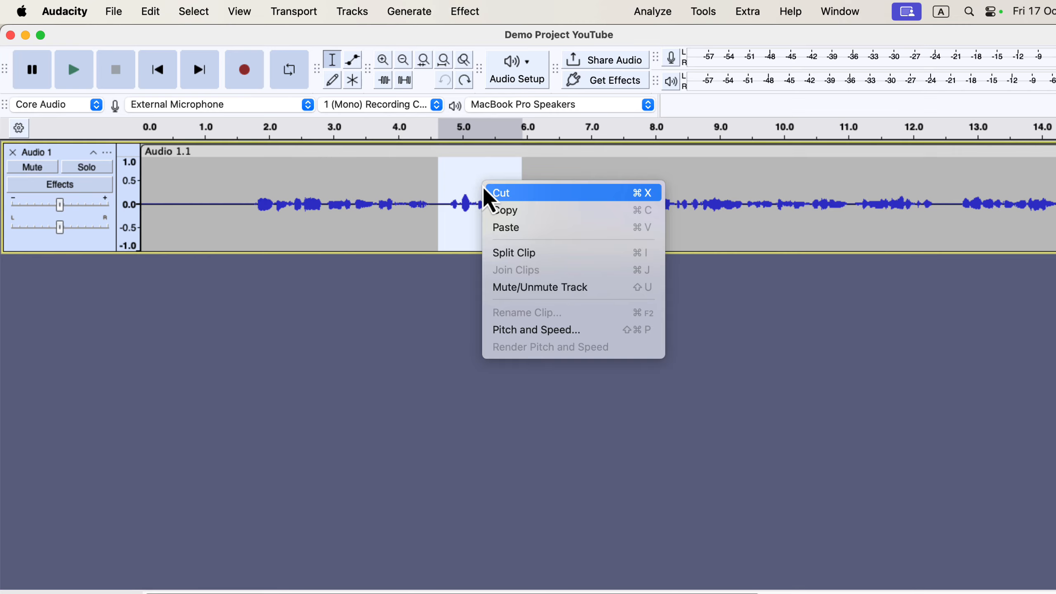
left_click(536, 216)
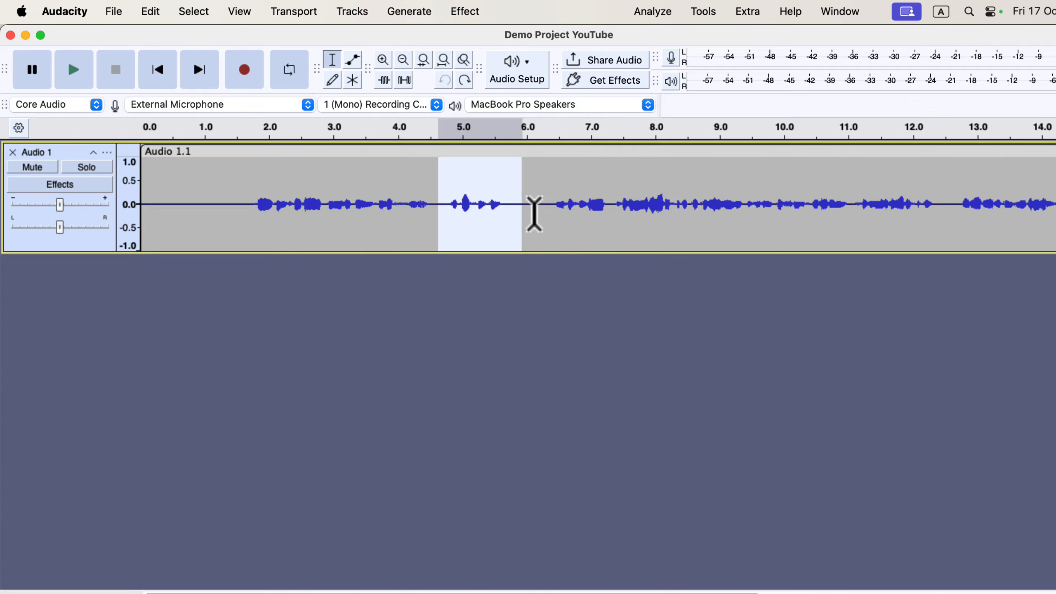
scroll(535, 214, "right", 10)
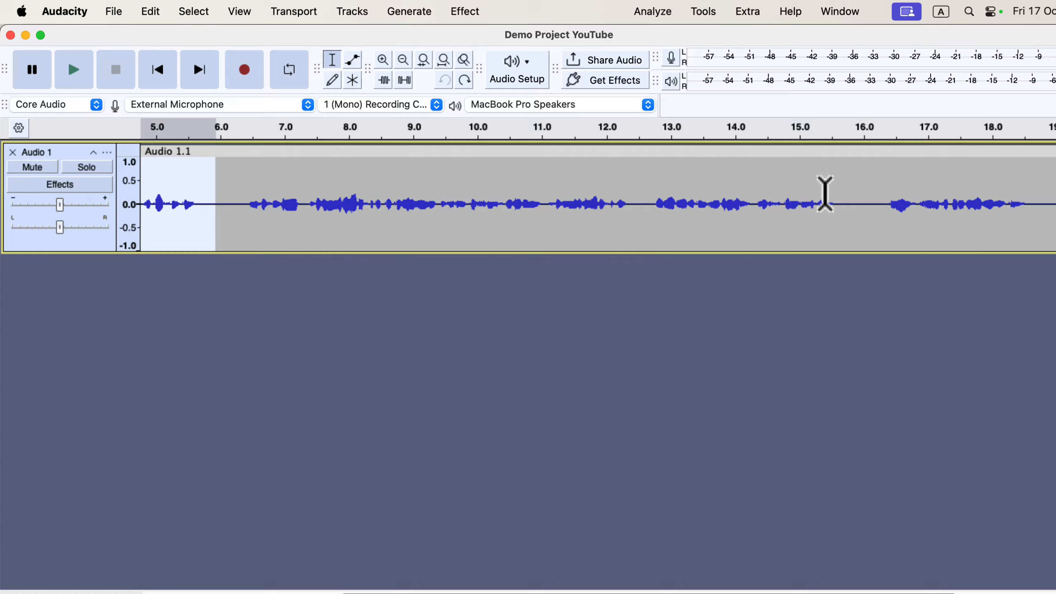
left_click(865, 194)
right_click(859, 193)
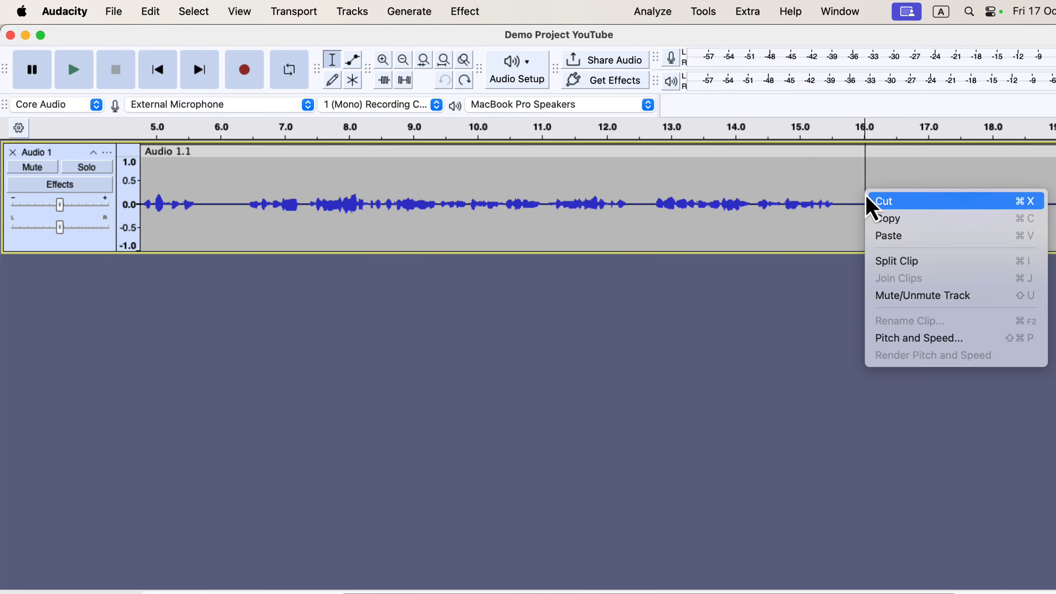
left_click(940, 237)
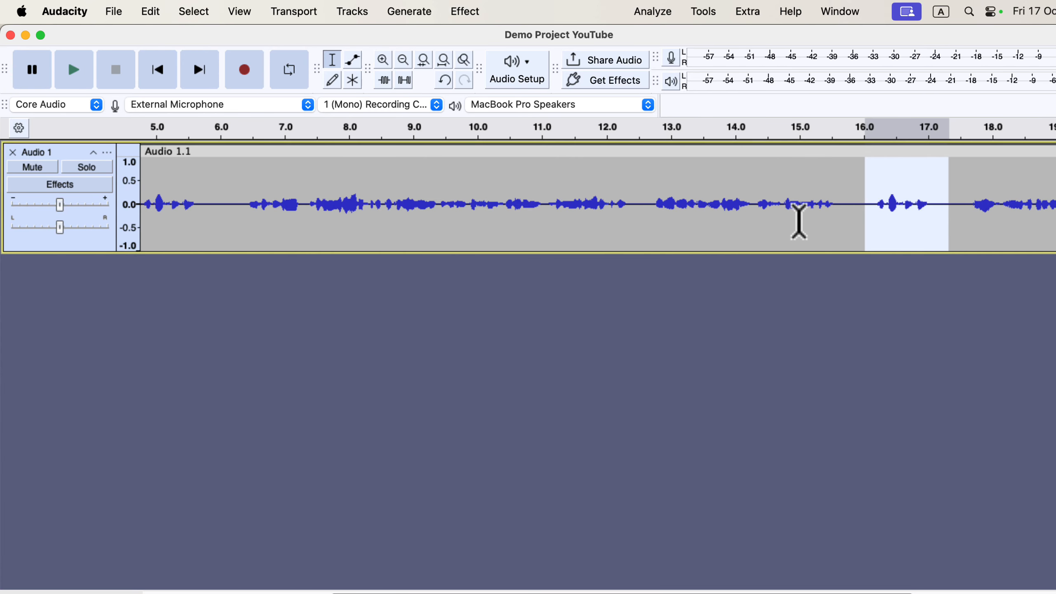
key("super+z")
scroll(797, 224, "left", 10)
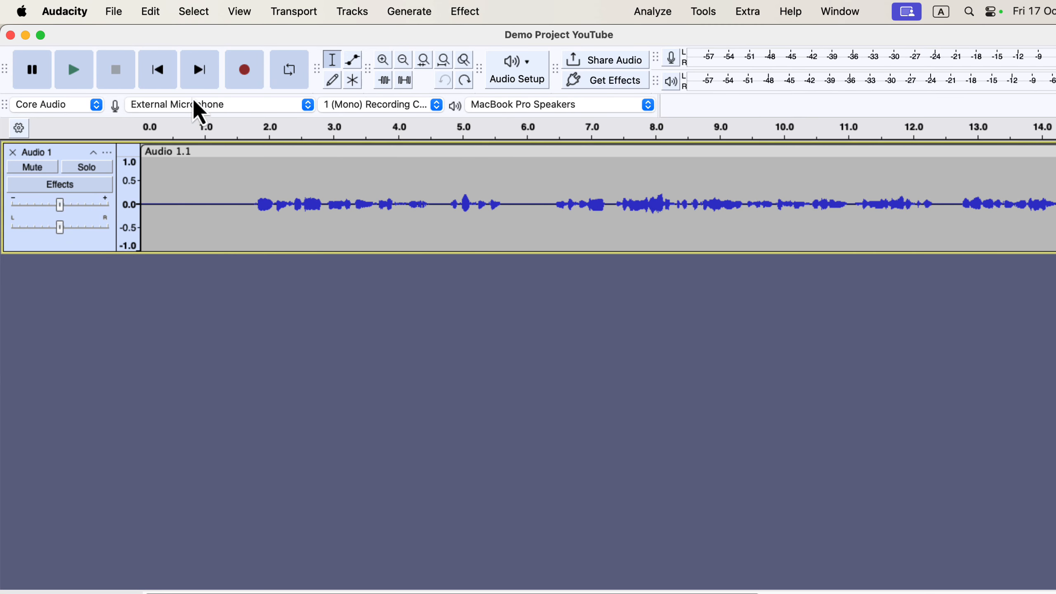
- Enable "Always paste audio as new clips" in the Tracks Behaviors preferences and apply it
left_click(56, 11)
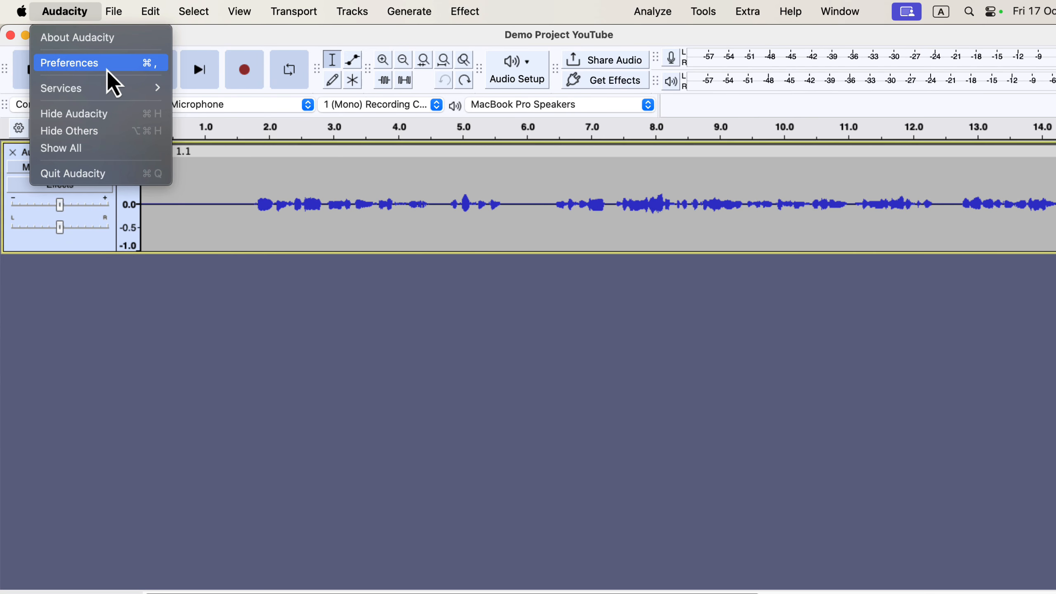
left_click(120, 67)
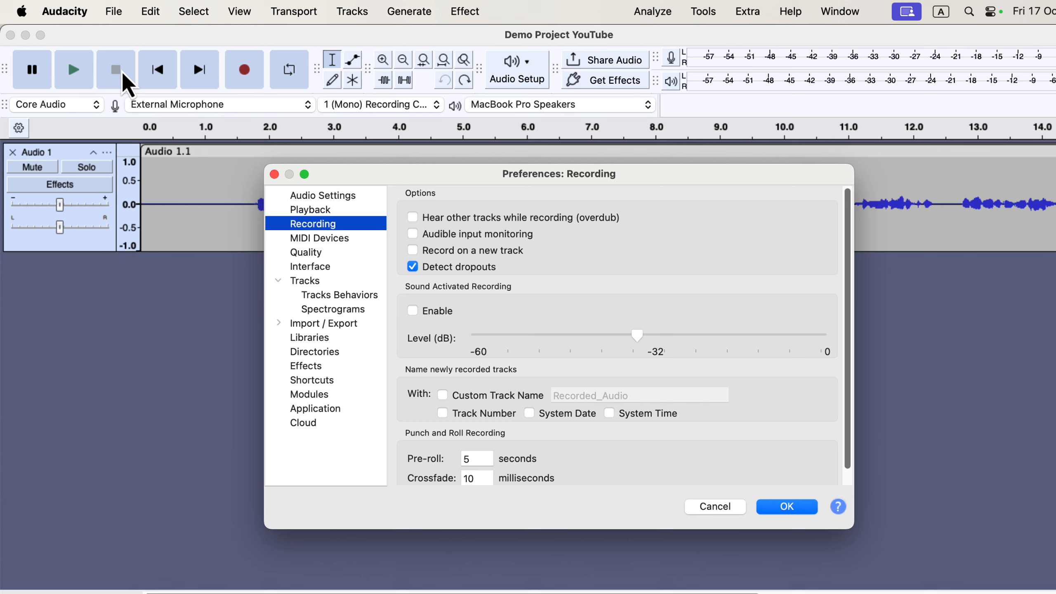
left_click(315, 267)
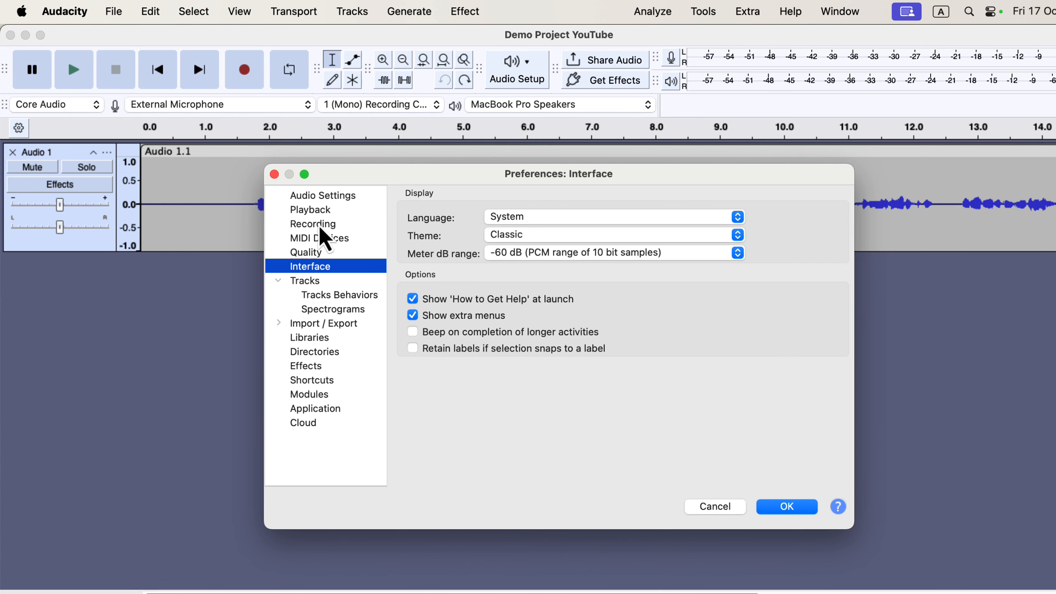
left_click(327, 296)
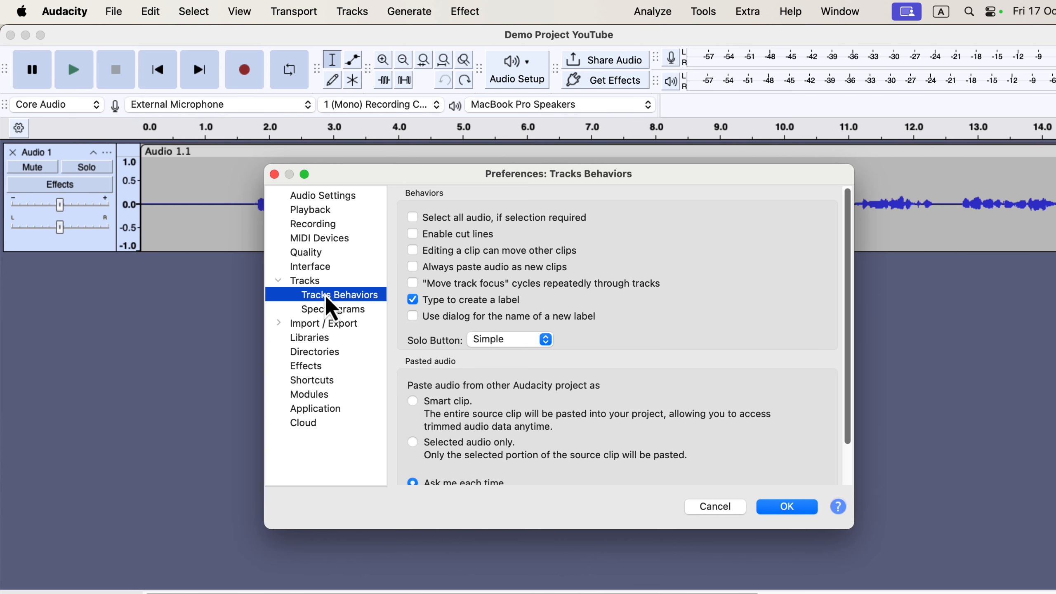
left_click(317, 285)
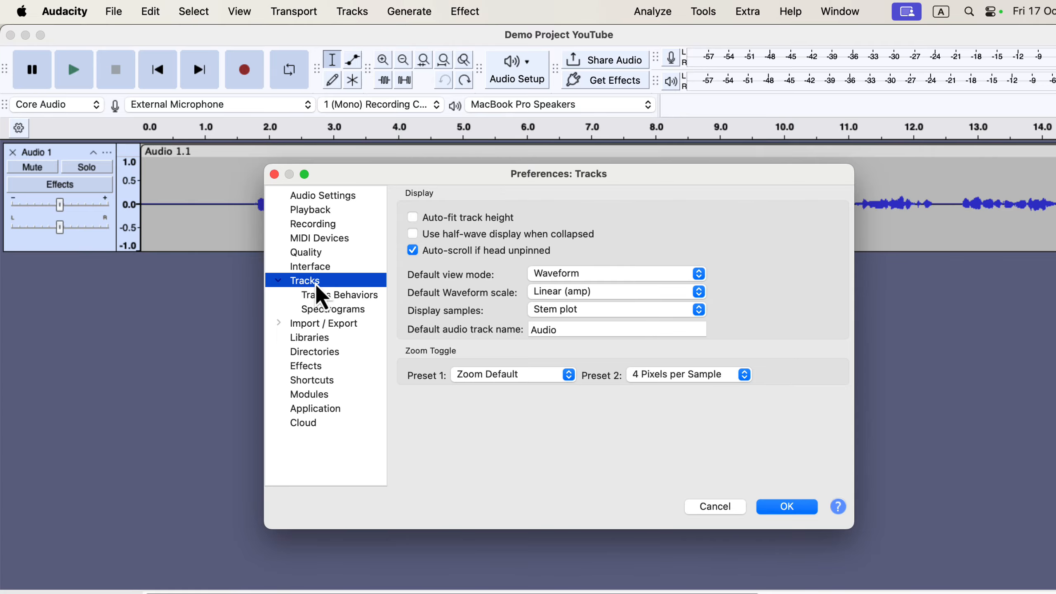
left_click(318, 298)
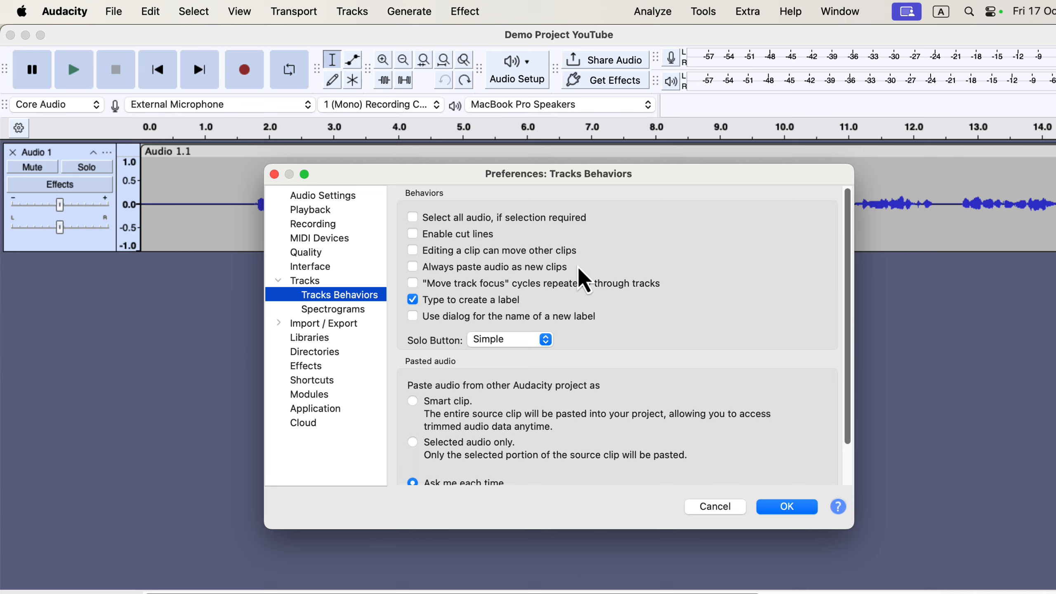
left_click(413, 269)
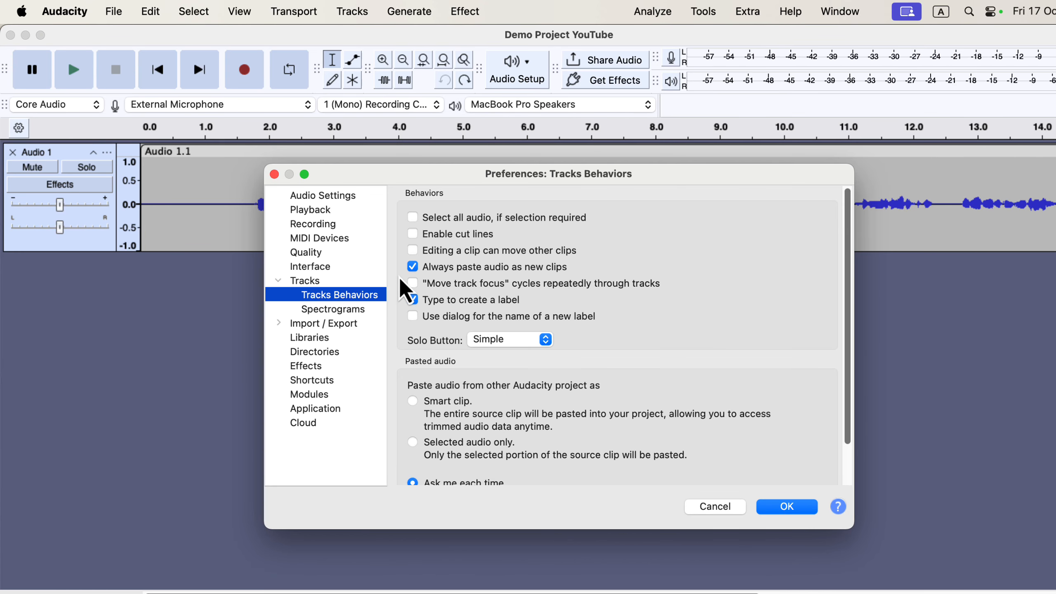
left_click(791, 509)
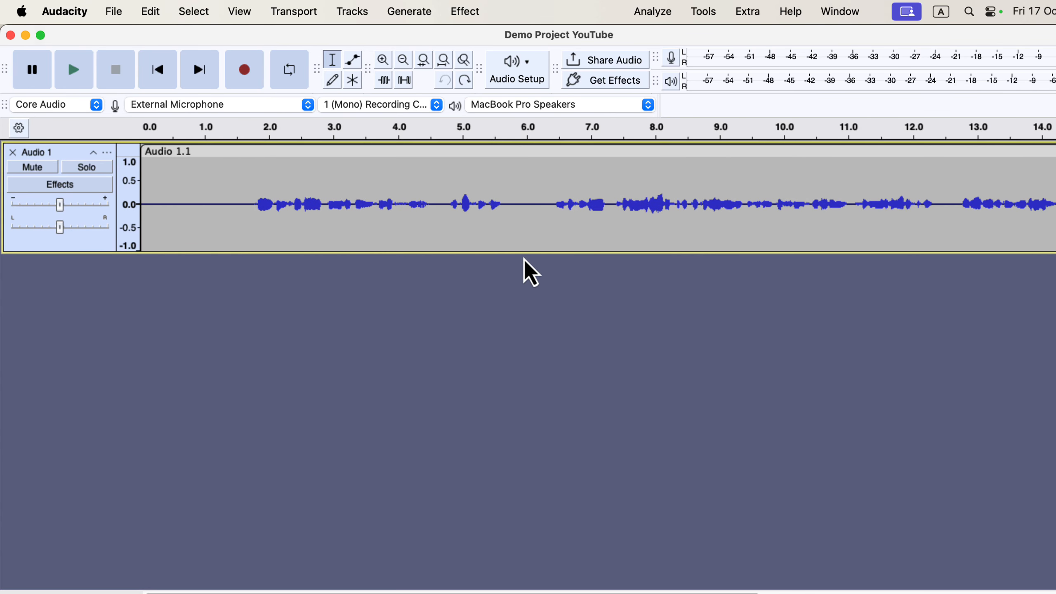
- Try to paste the copied audio into Audio 1 at about the 6 s mark
left_click(527, 205)
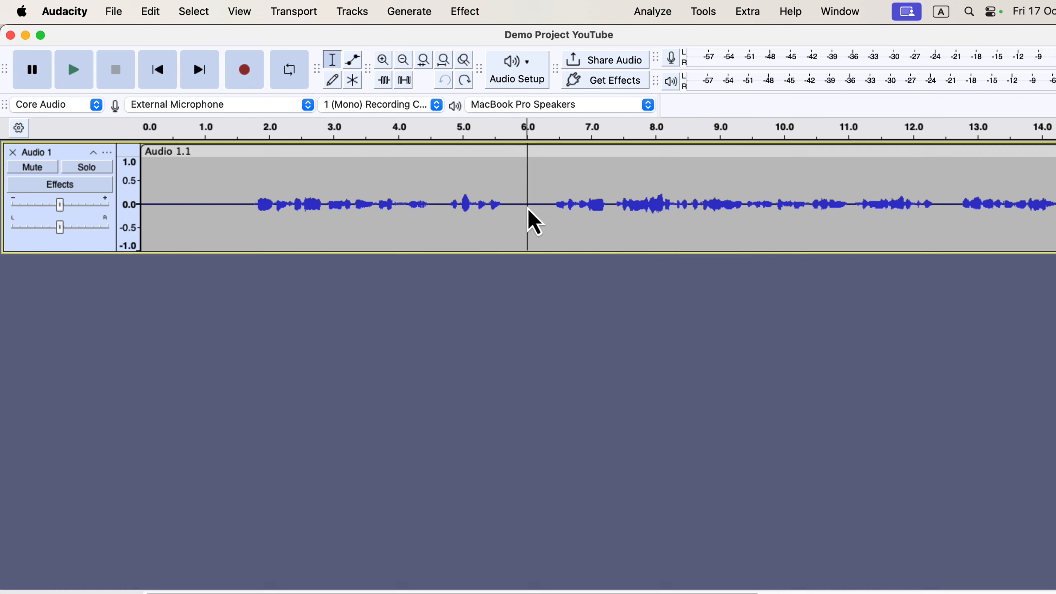
right_click(528, 205)
left_click(597, 251)
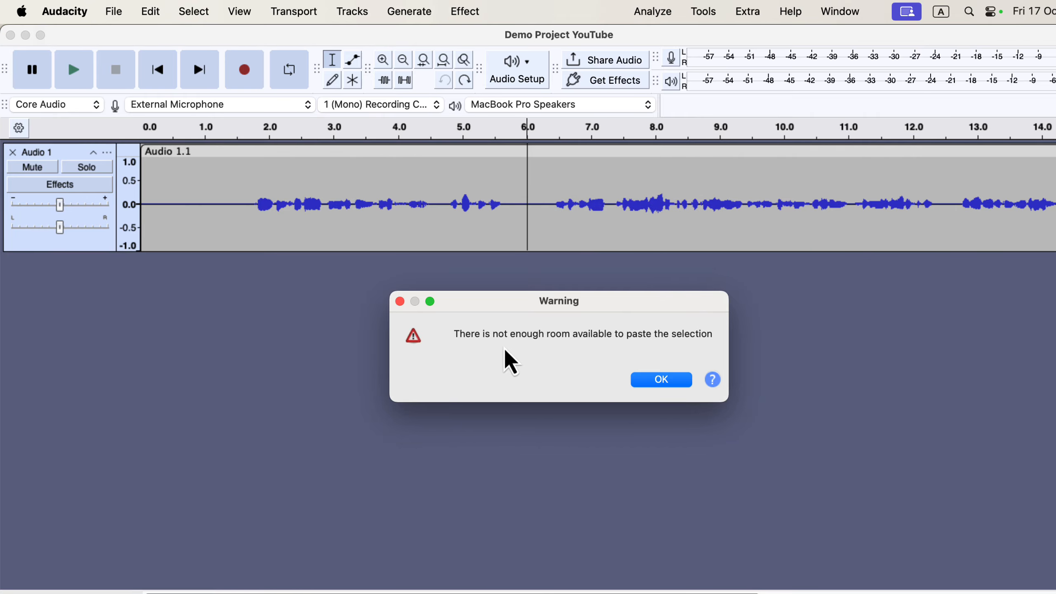
left_click(665, 386)
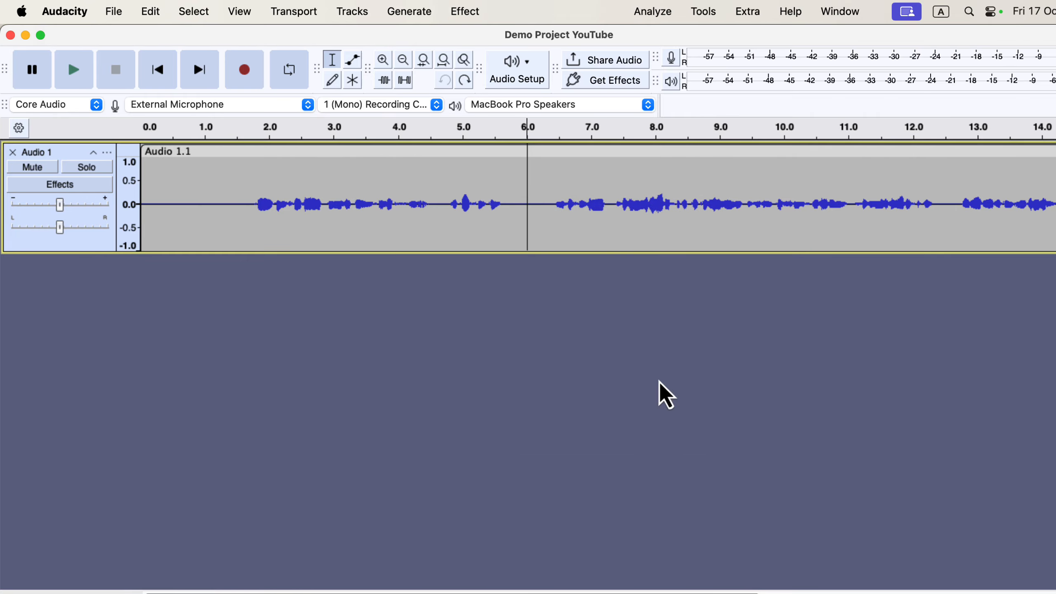
- Enable "Editing a clip can move other clips" in the Tracks Behaviors preferences and apply it
left_click(42, 9)
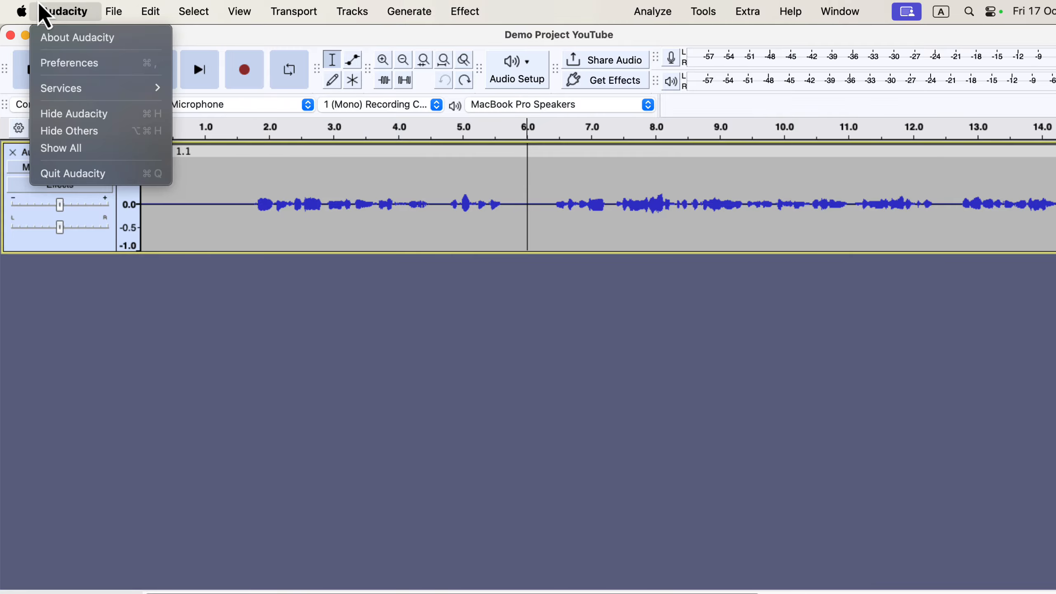
left_click(68, 63)
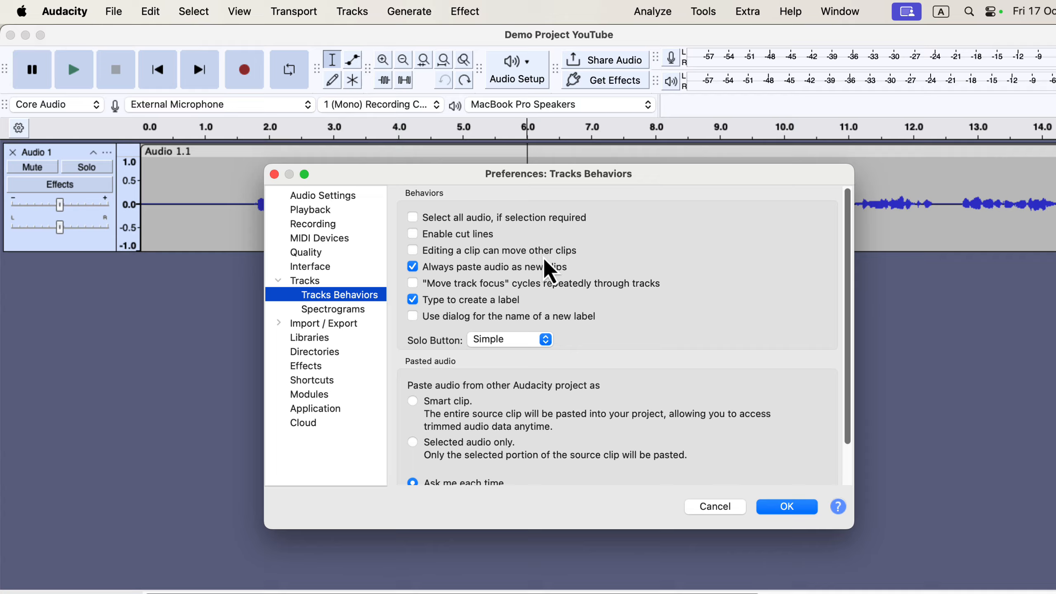
left_click(414, 250)
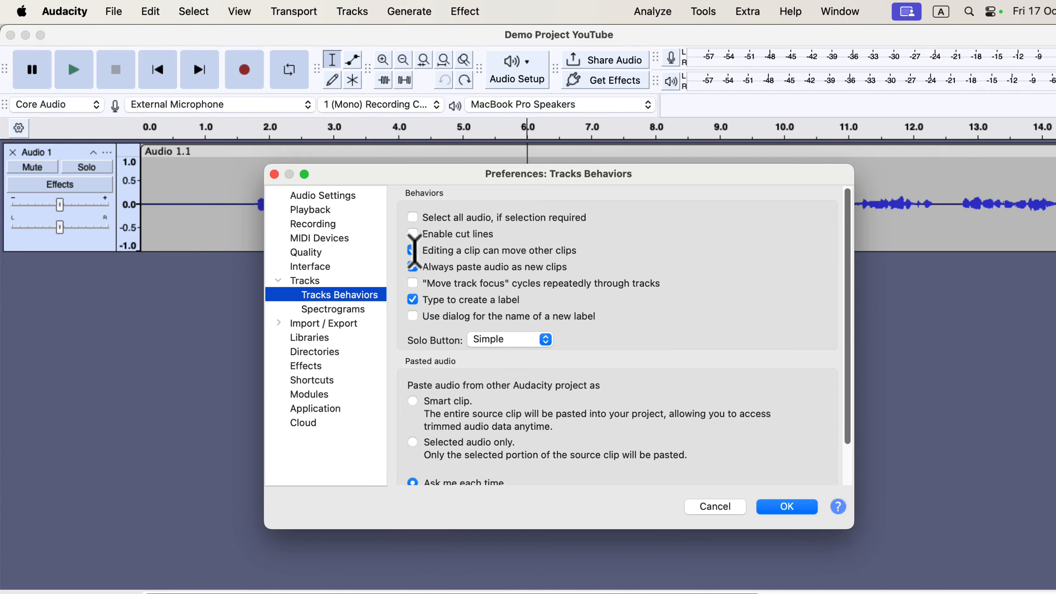
left_click(787, 506)
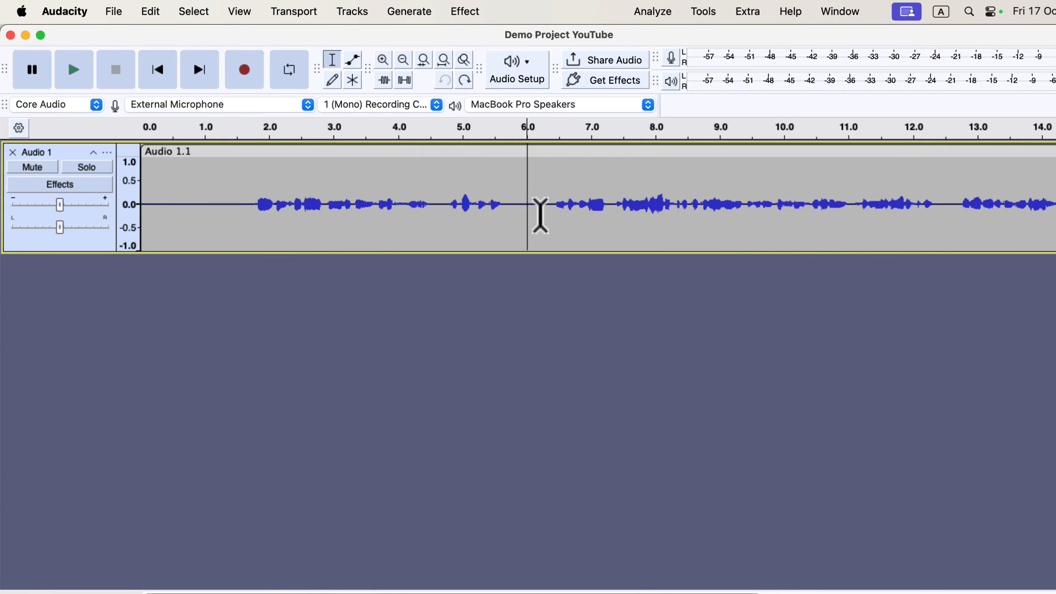
- Paste the copied audio as new clips in Audio 1 at about 6 s and at about 1.4 s
right_click(536, 211)
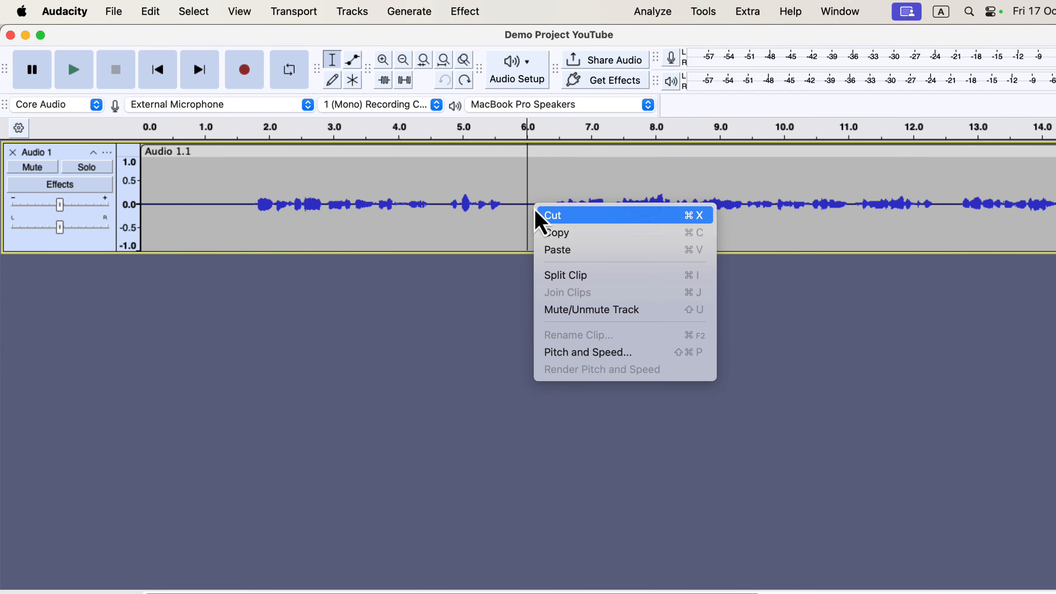
left_click(590, 252)
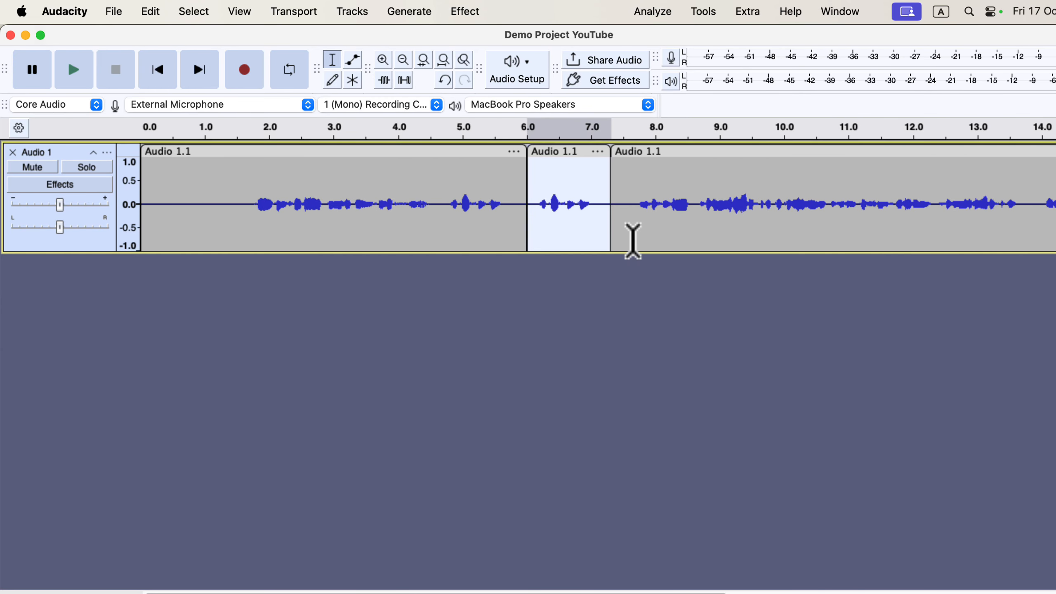
left_click(632, 235)
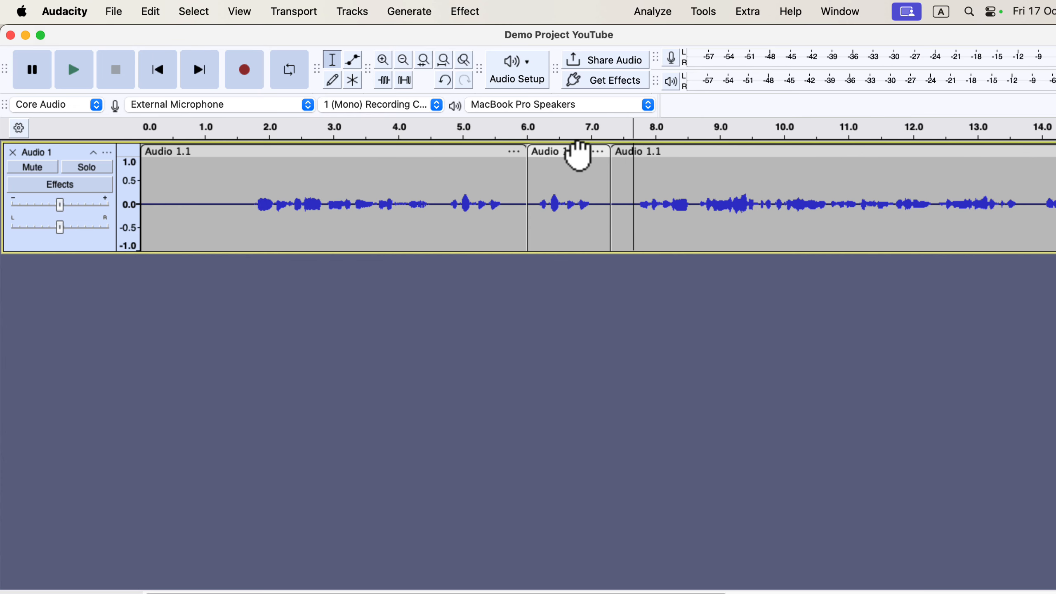
left_click(229, 199)
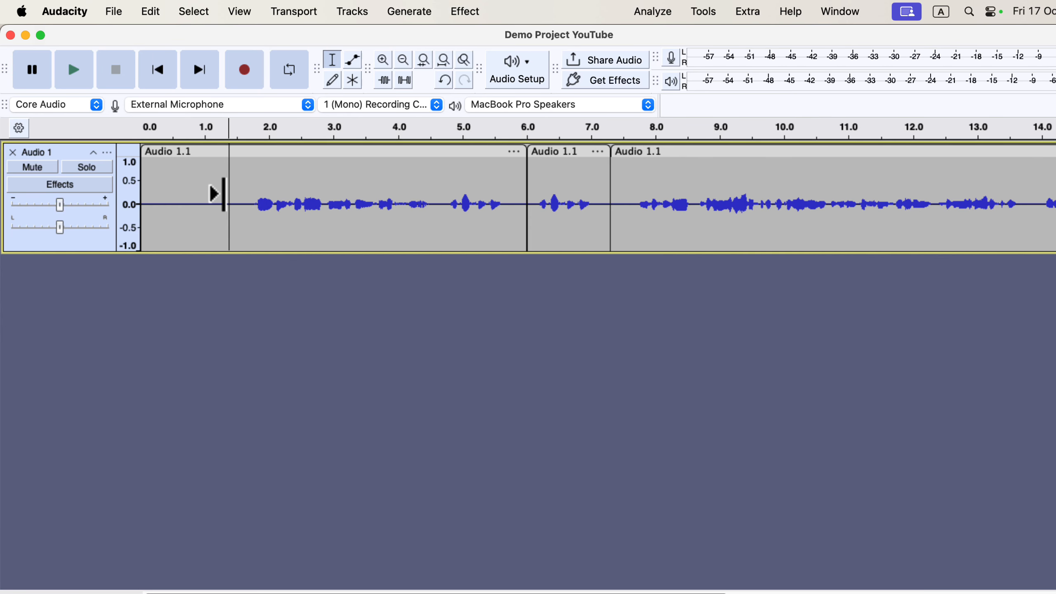
right_click(229, 197)
left_click(293, 237)
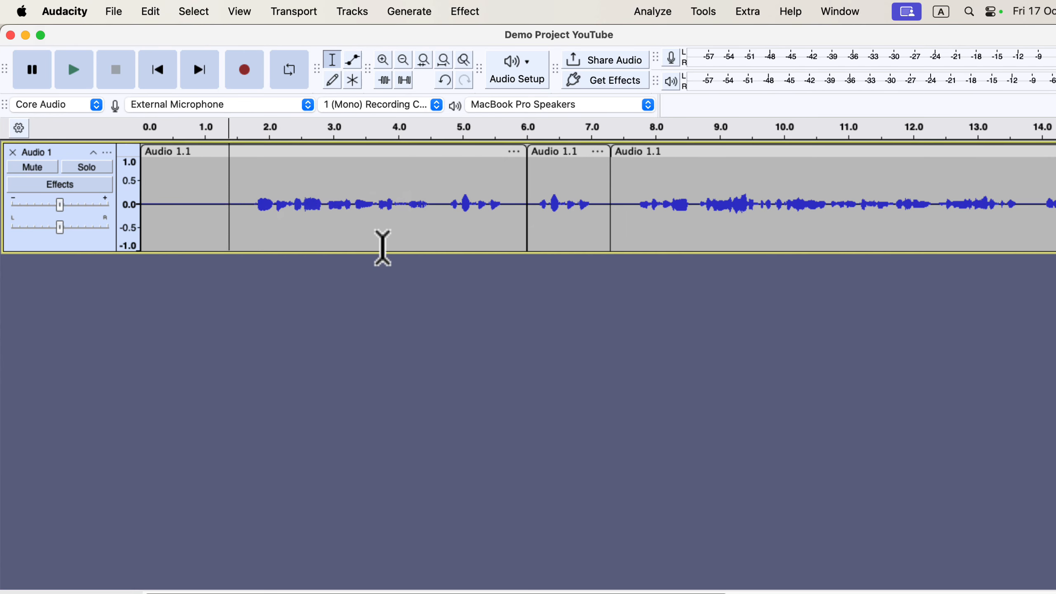
left_click(446, 241)
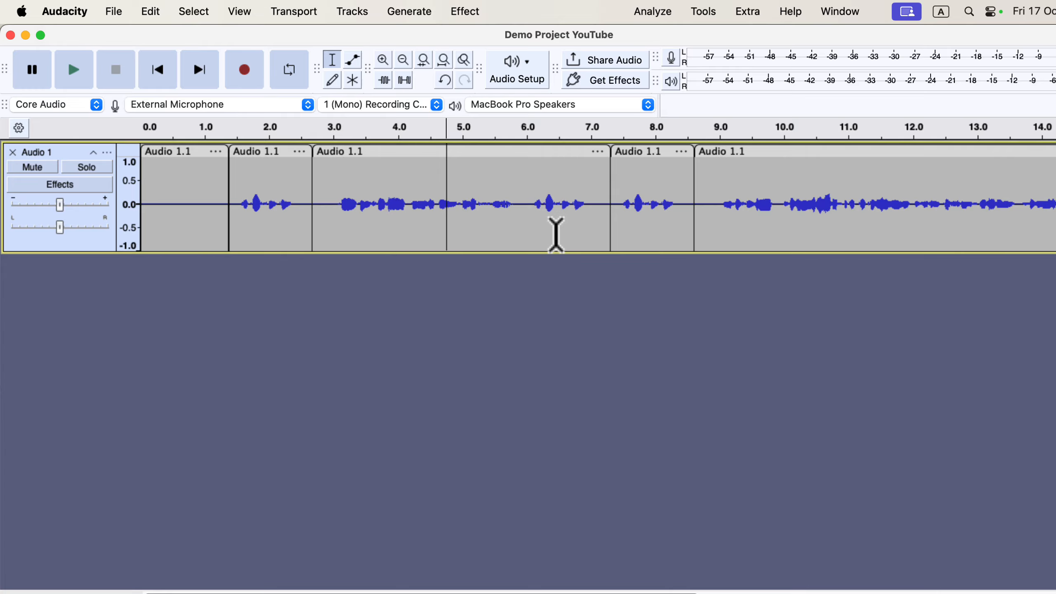
- Disable "Editing a clip can move other clips" and "Always paste audio as new clips" in the Tracks Behaviors preferences
left_click(65, 11)
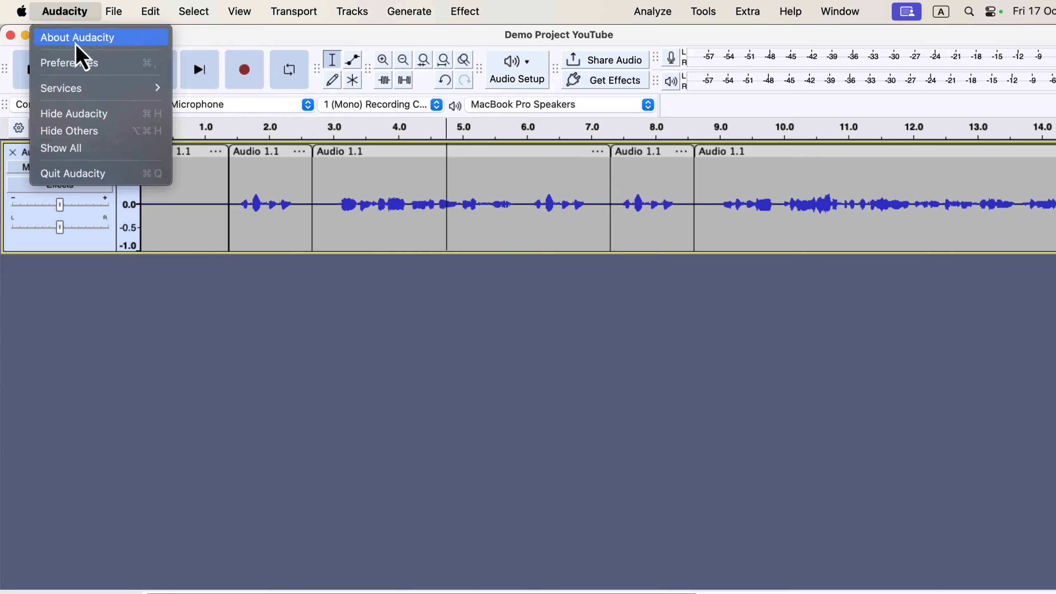
left_click(131, 66)
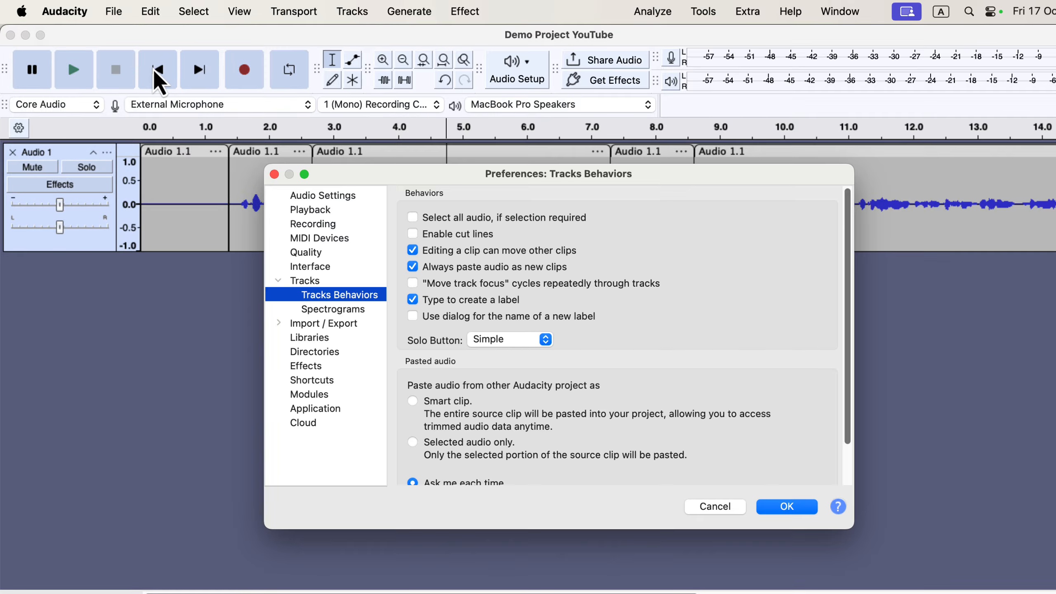
left_click(413, 251)
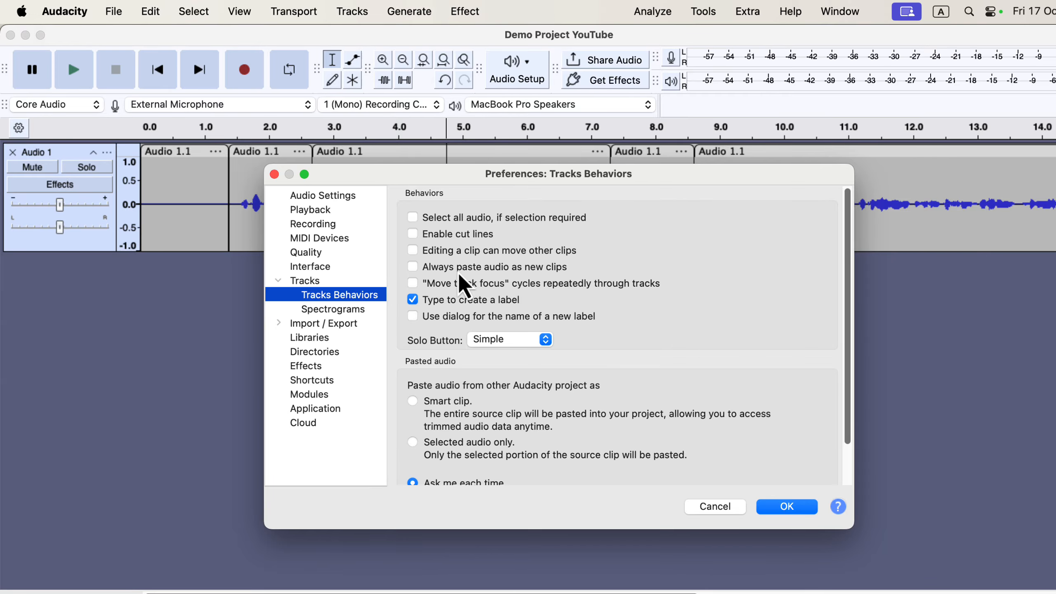
left_click(795, 507)
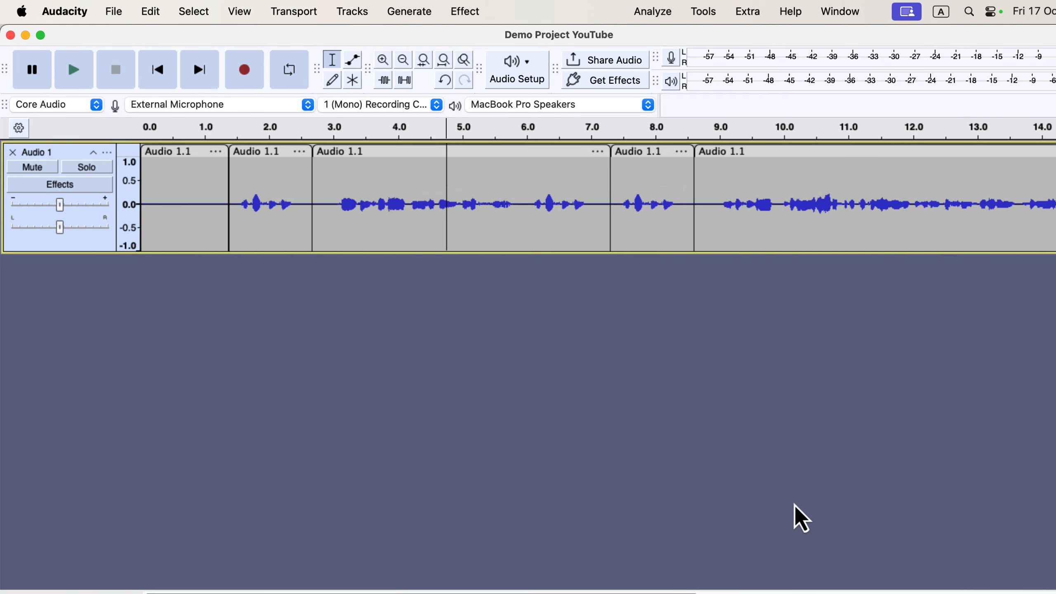
- Join all the Audio 1 clips into one by selecting across their boundaries from about 1.2 s to 8.8 s
left_click_drag(214, 185, 495, 208)
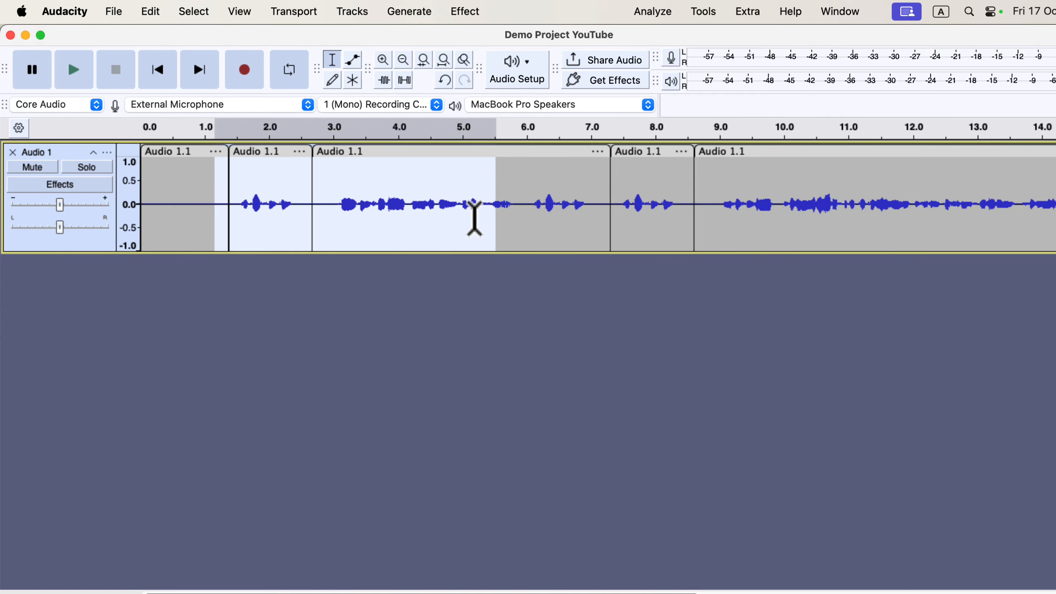
left_click(518, 212)
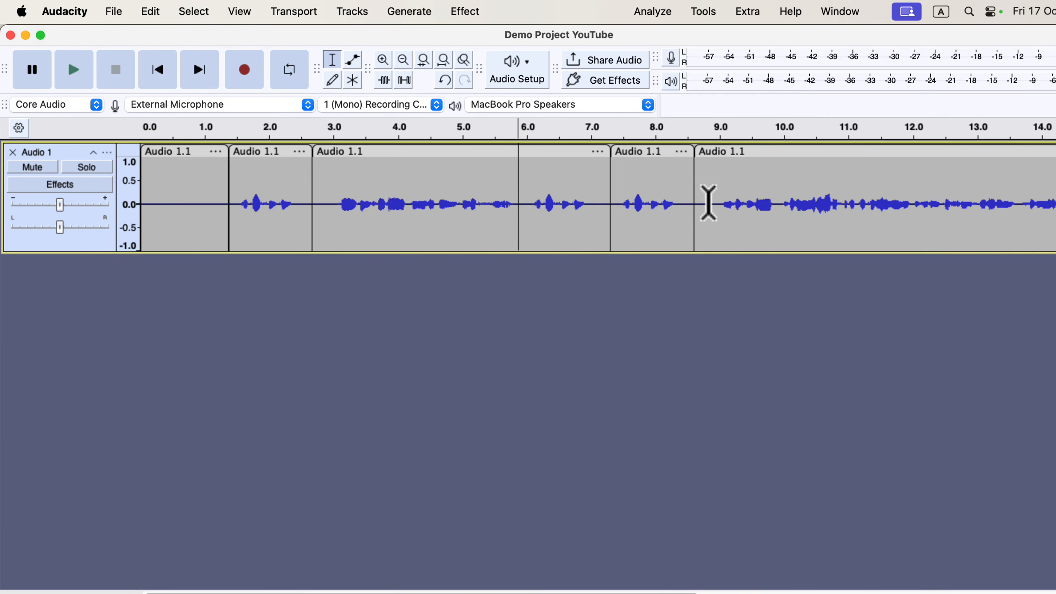
left_click_drag(710, 203, 217, 203)
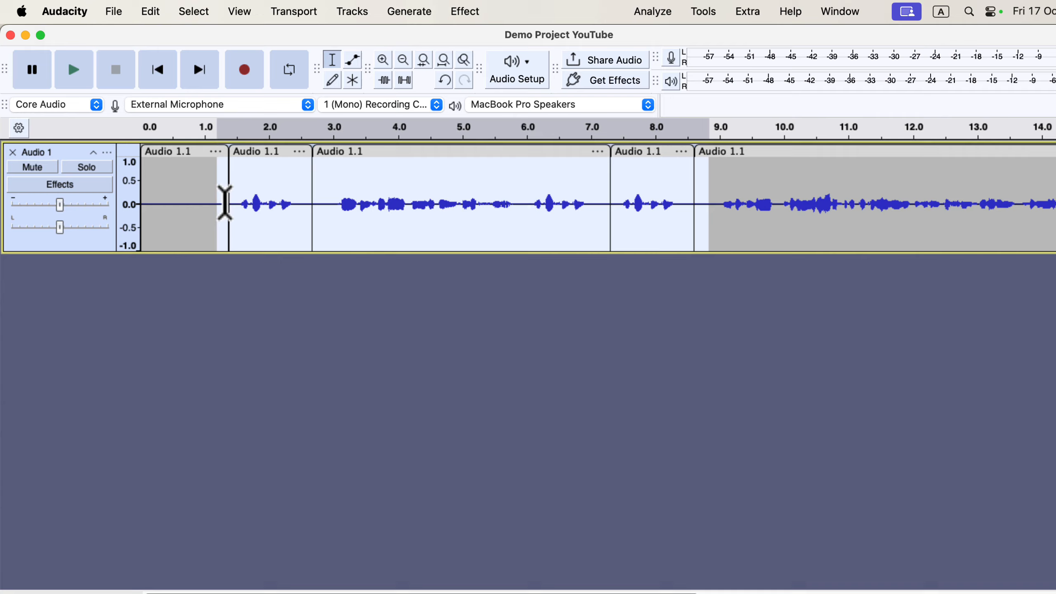
left_click(147, 12)
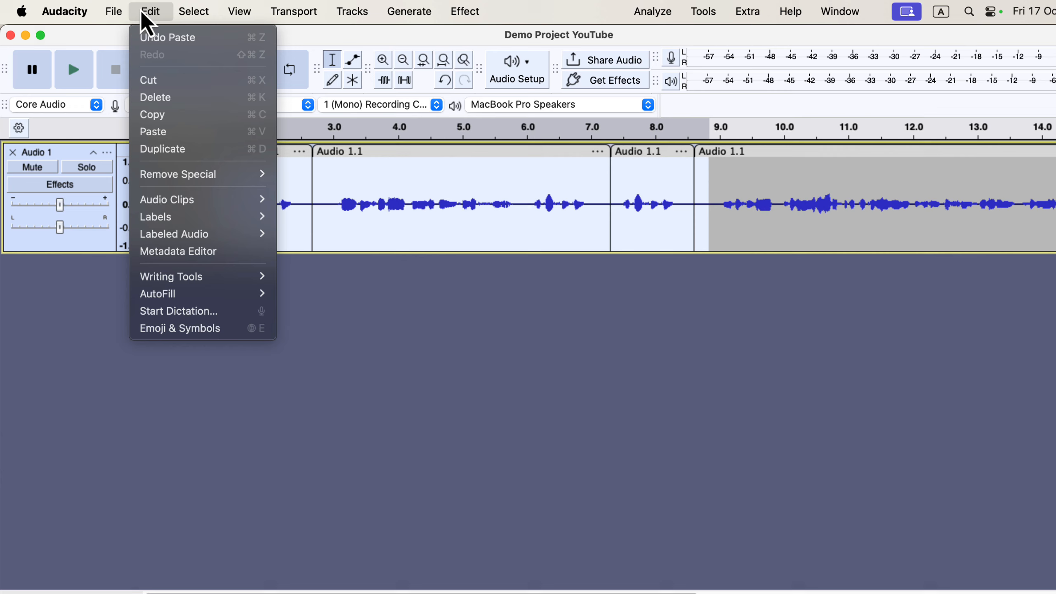
mouse_move(198, 206)
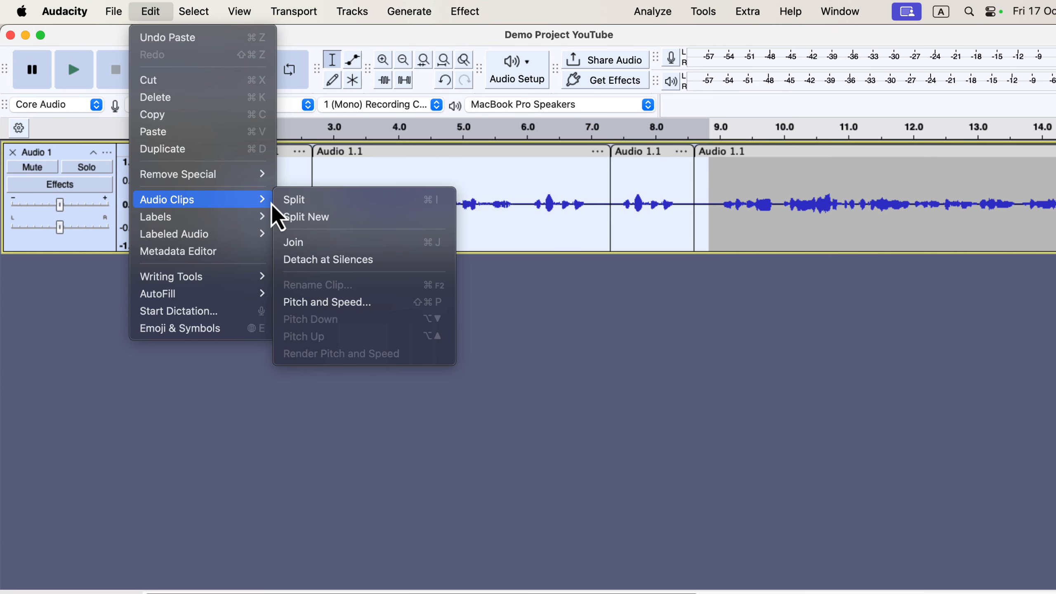
left_click(396, 245)
left_click(403, 229)
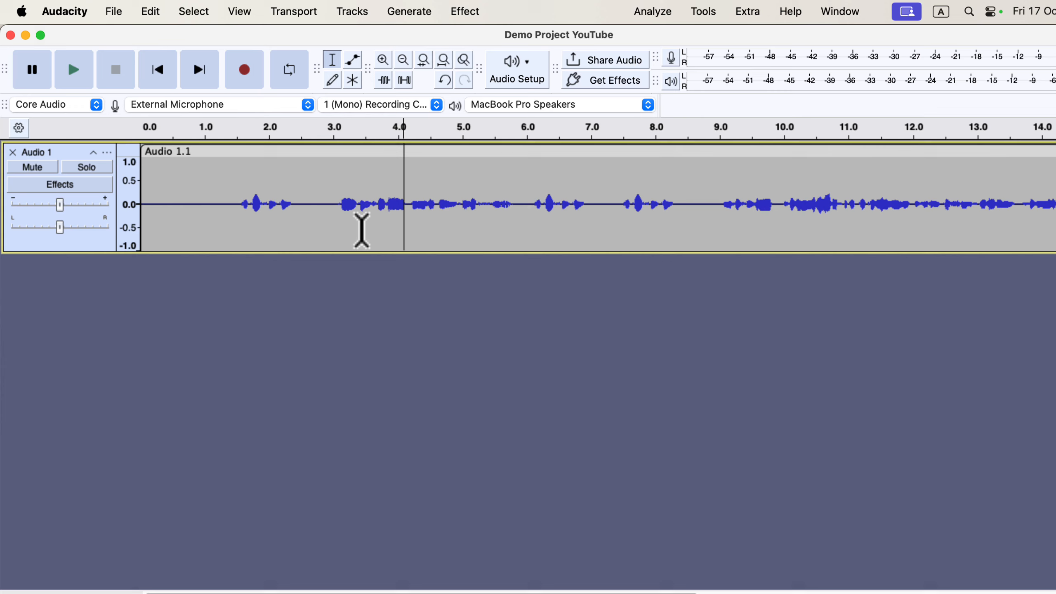
- Look over the joined clip to its end and magnify the waveform around the 4 s mark
scroll(429, 235, "right", 10)
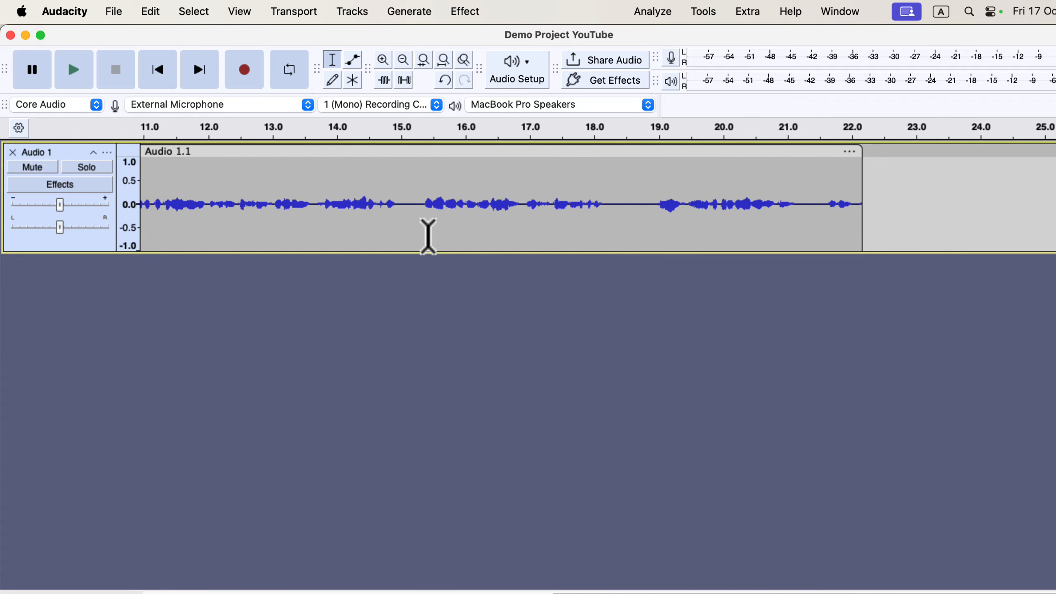
scroll(428, 235, "left", 10)
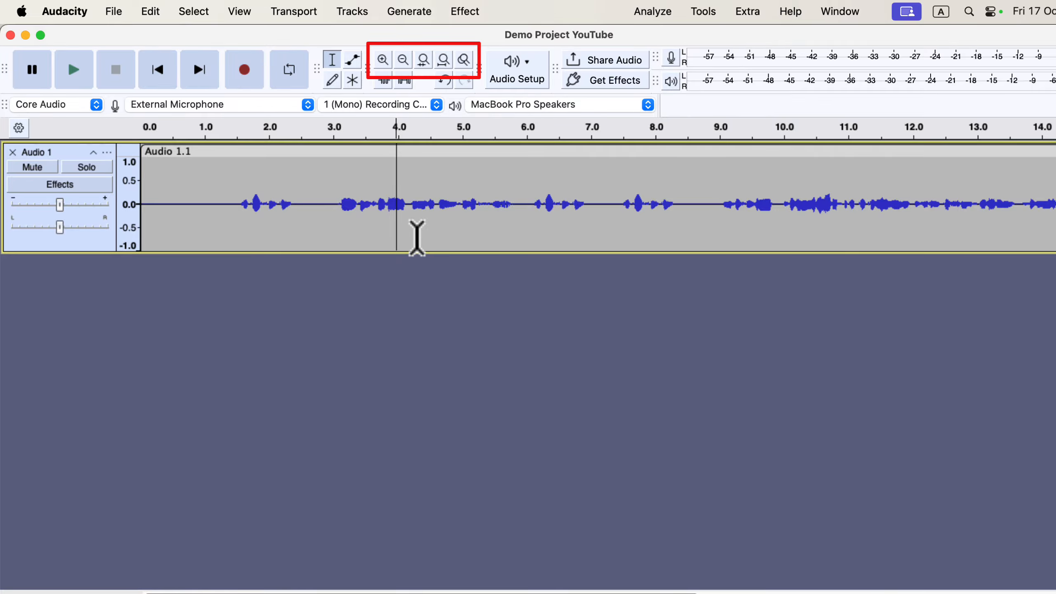
left_click(385, 66)
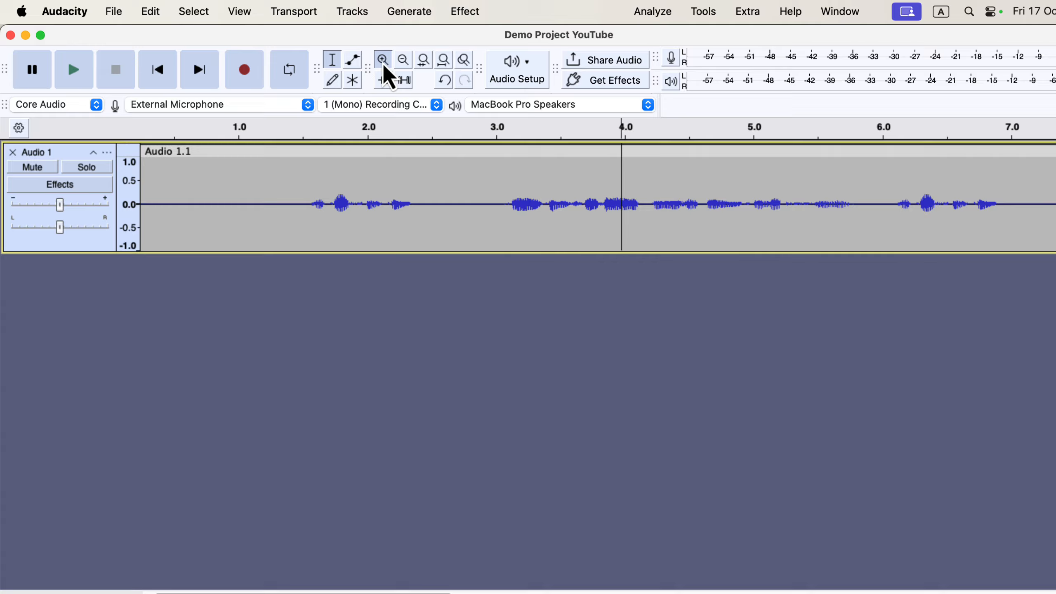
left_click(385, 67)
left_click(386, 67)
left_click(385, 66)
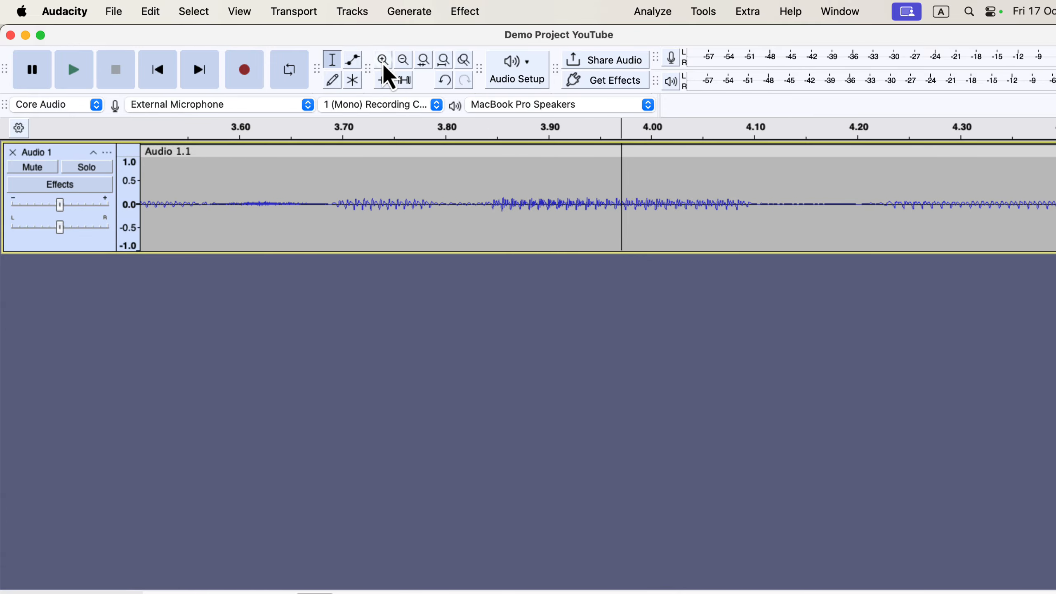
- Zoom out from the 4 s mark and fit the whole project to the window width
left_click(403, 66)
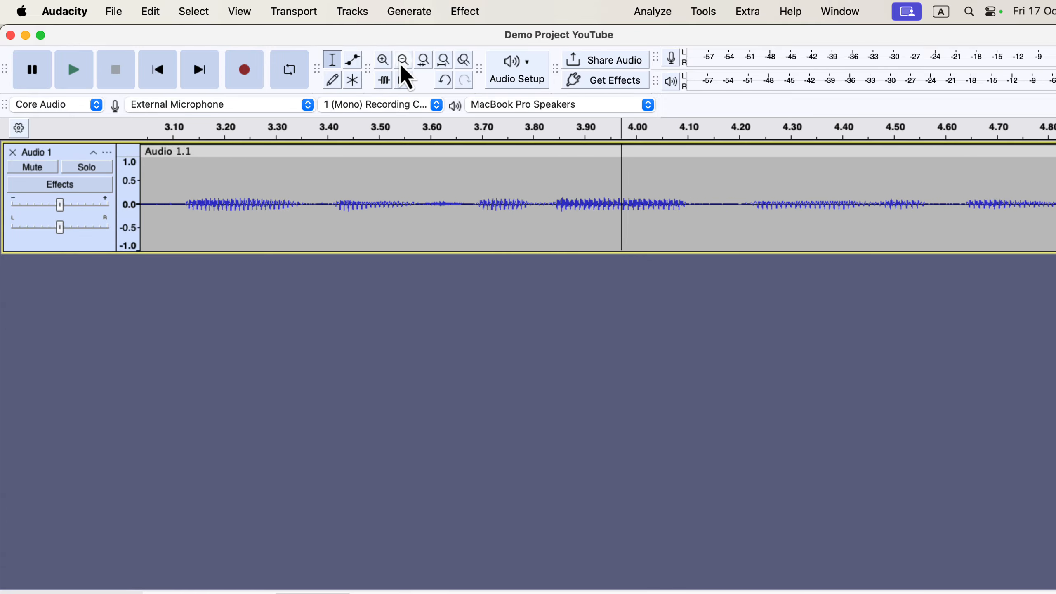
left_click(403, 66)
left_click(403, 67)
left_click(403, 66)
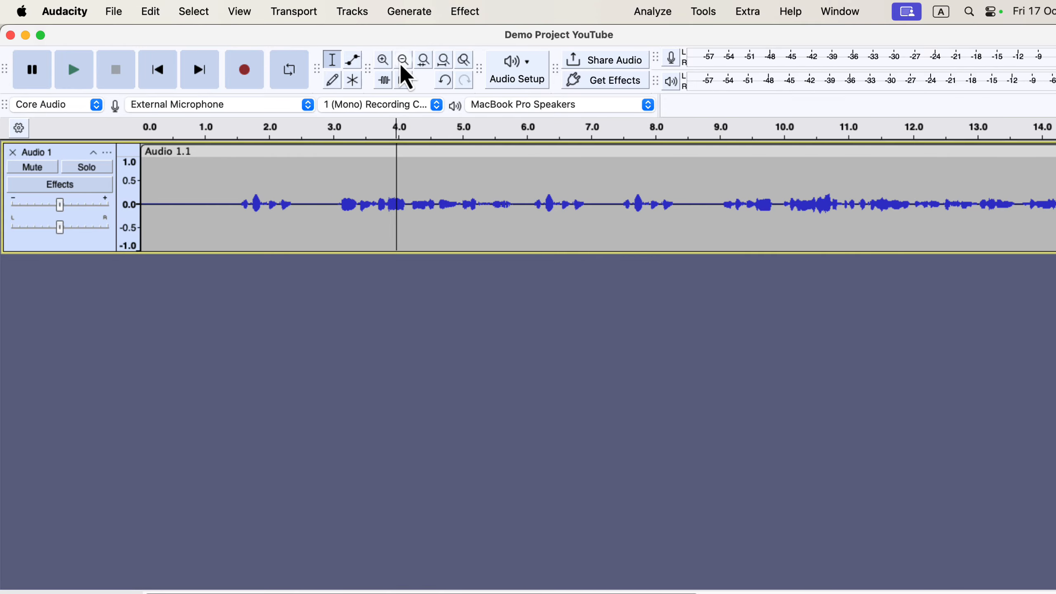
left_click(431, 67)
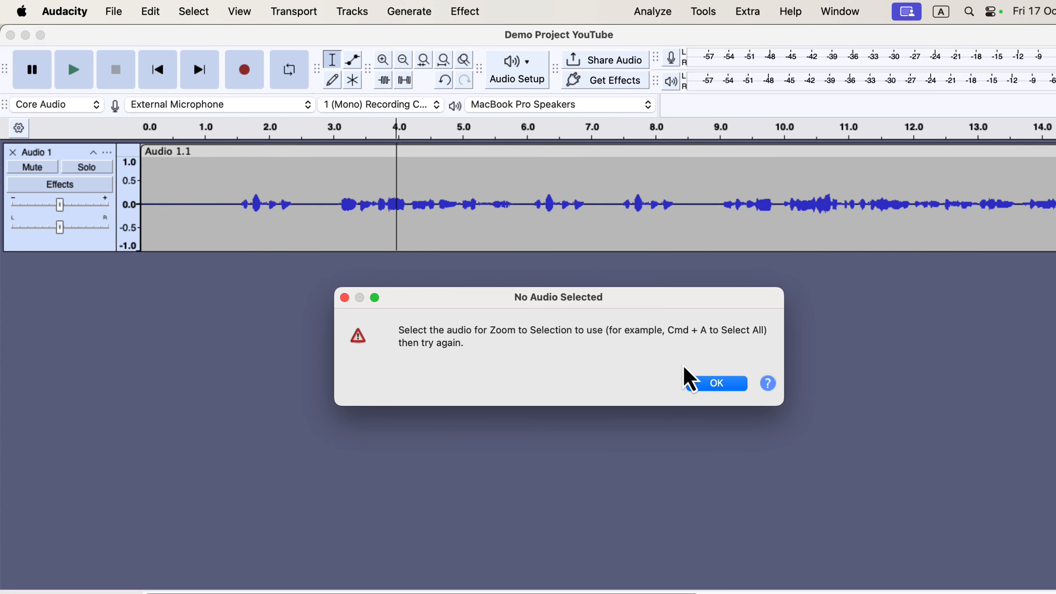
left_click(696, 385)
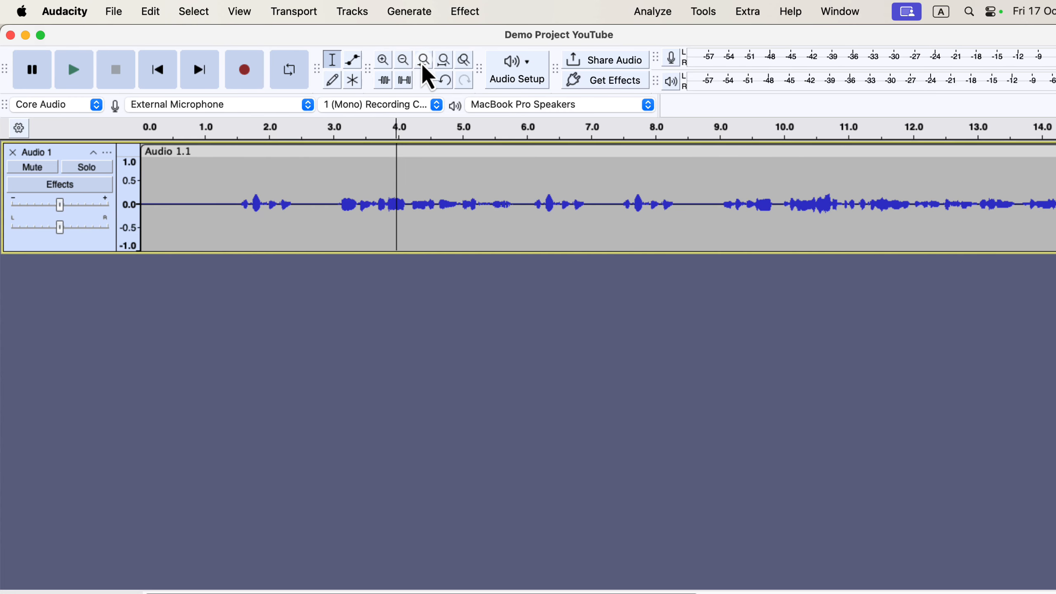
left_click(448, 64)
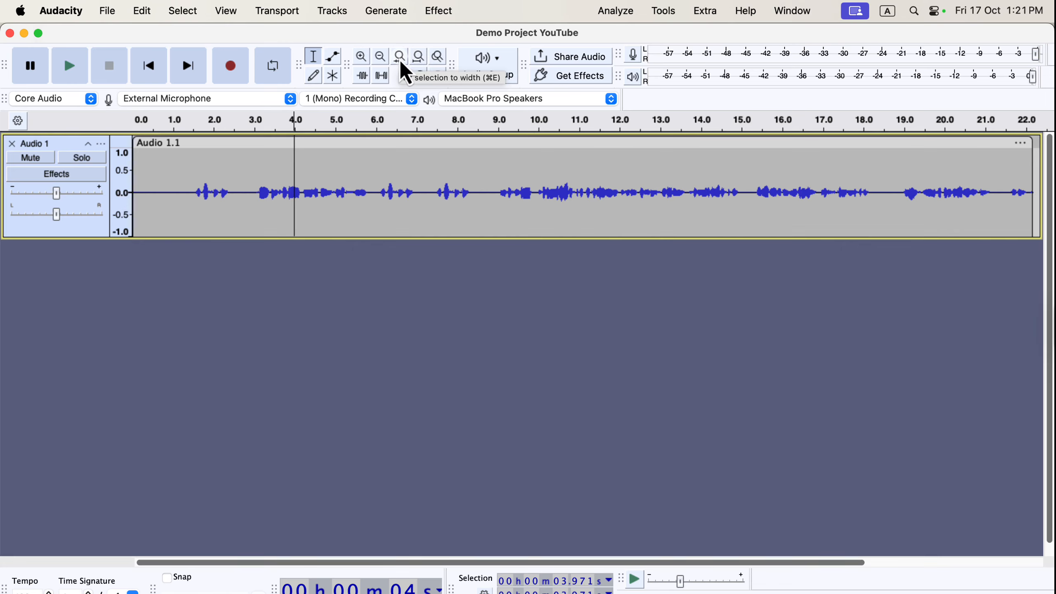
- Zoom to a selection from about 1.3 s to 8.7 s in Audio 1, look over its ends and fit the project again
left_click(402, 189)
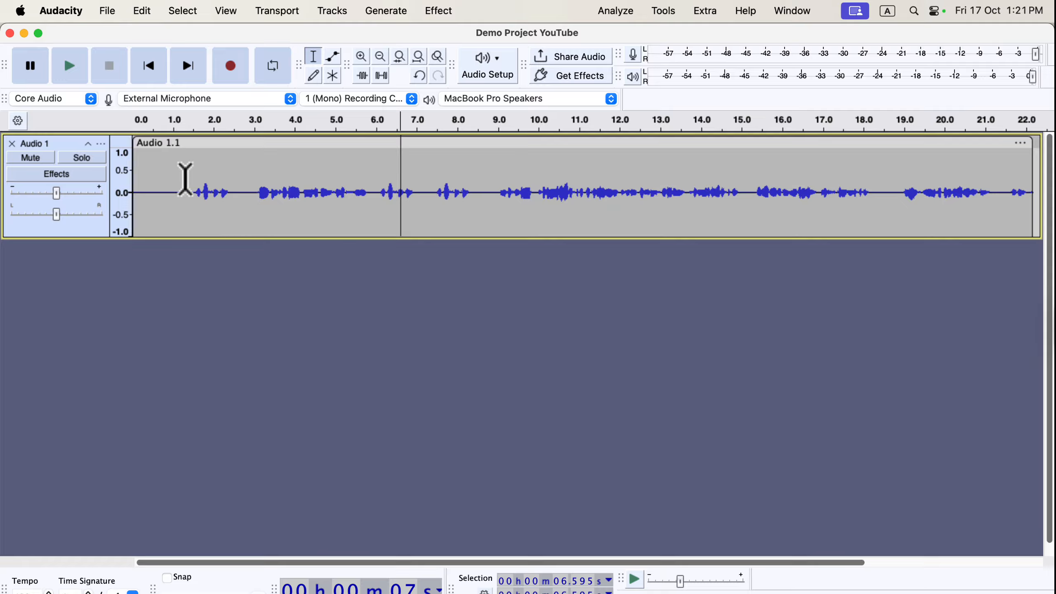
left_click_drag(185, 177, 487, 189)
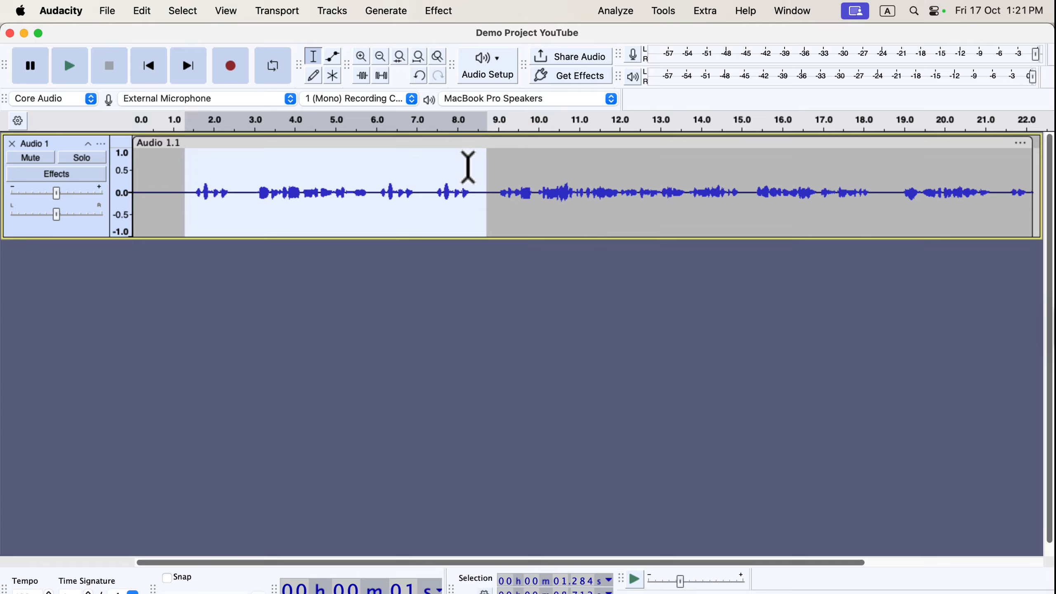
left_click(400, 57)
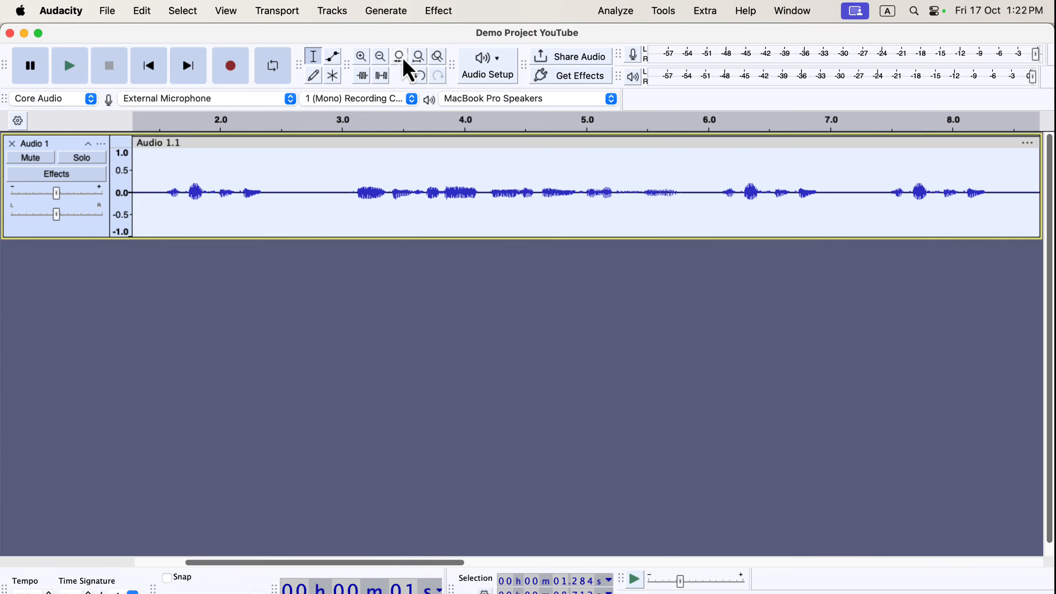
scroll(492, 180, "right", 5)
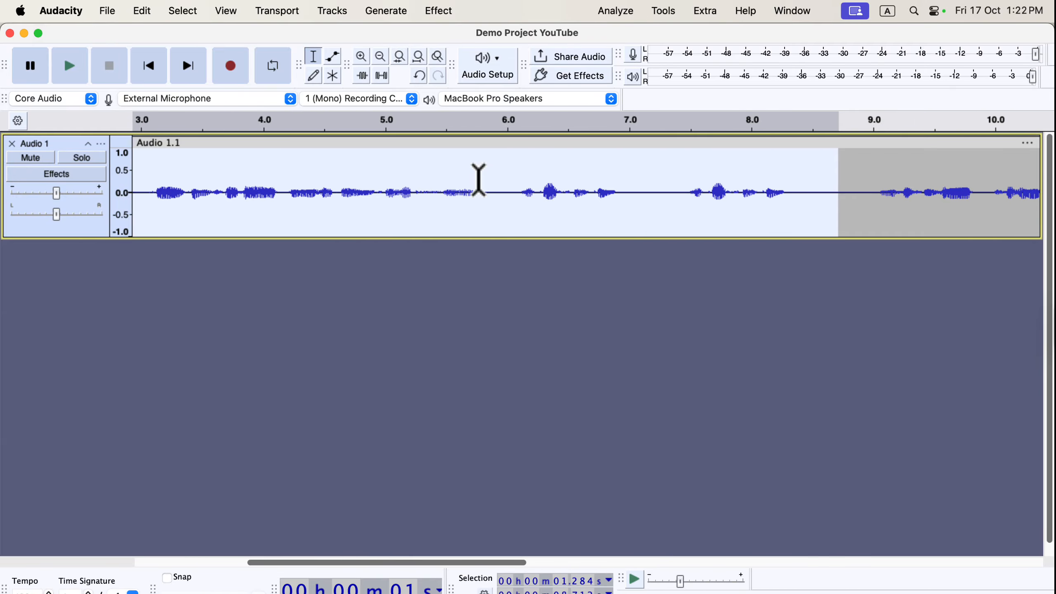
scroll(493, 179, "left", 4)
scroll(492, 180, "left", 2)
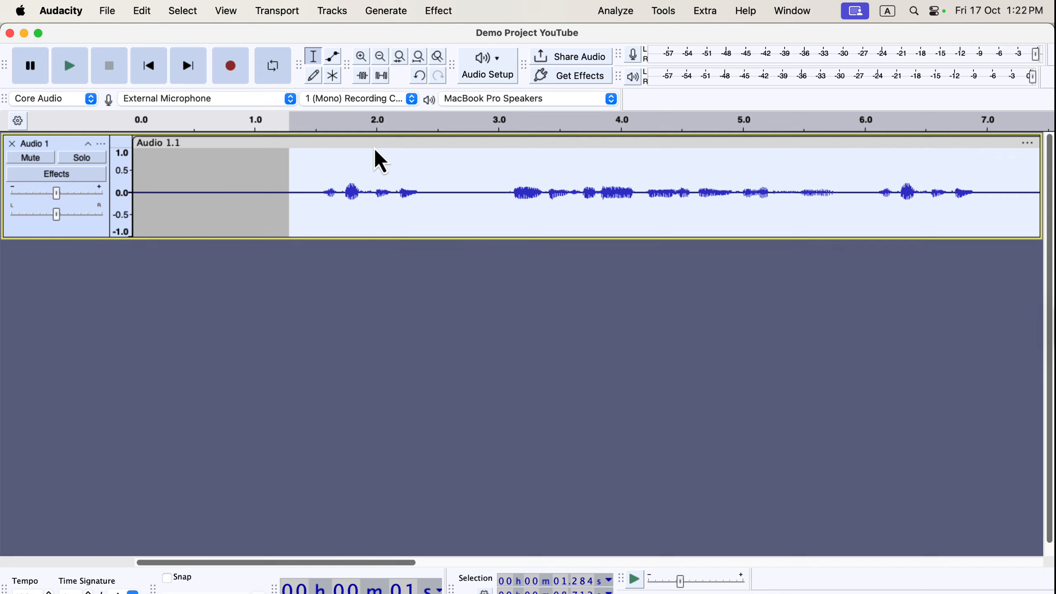
key("super+f")
- Zoom in around 6.2 s and alternate between the zoom levels with Zoom Toggle
left_click(383, 194)
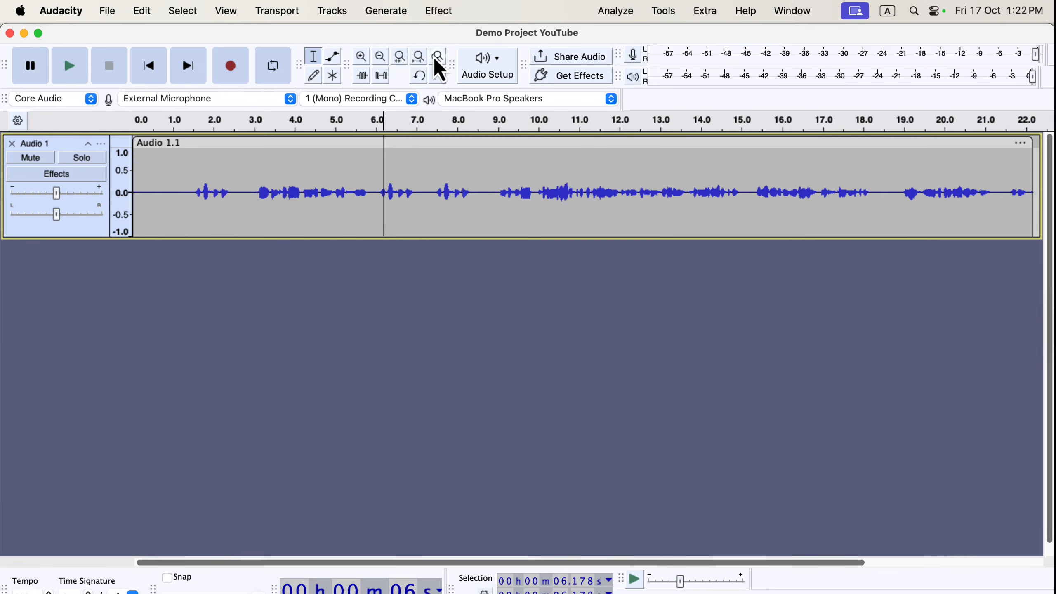
left_click(361, 60)
left_click(361, 60)
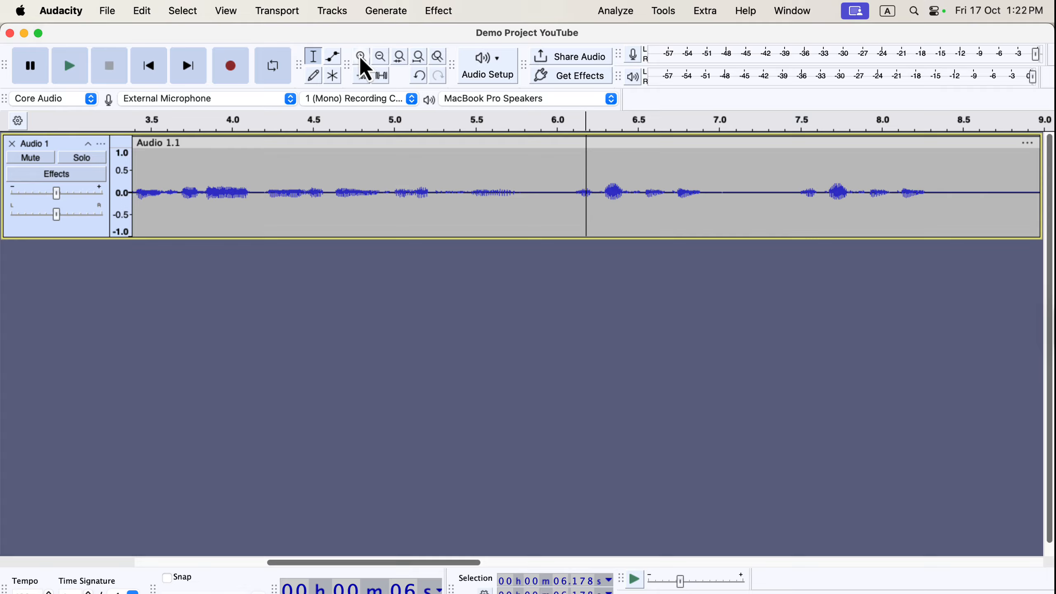
left_click(361, 60)
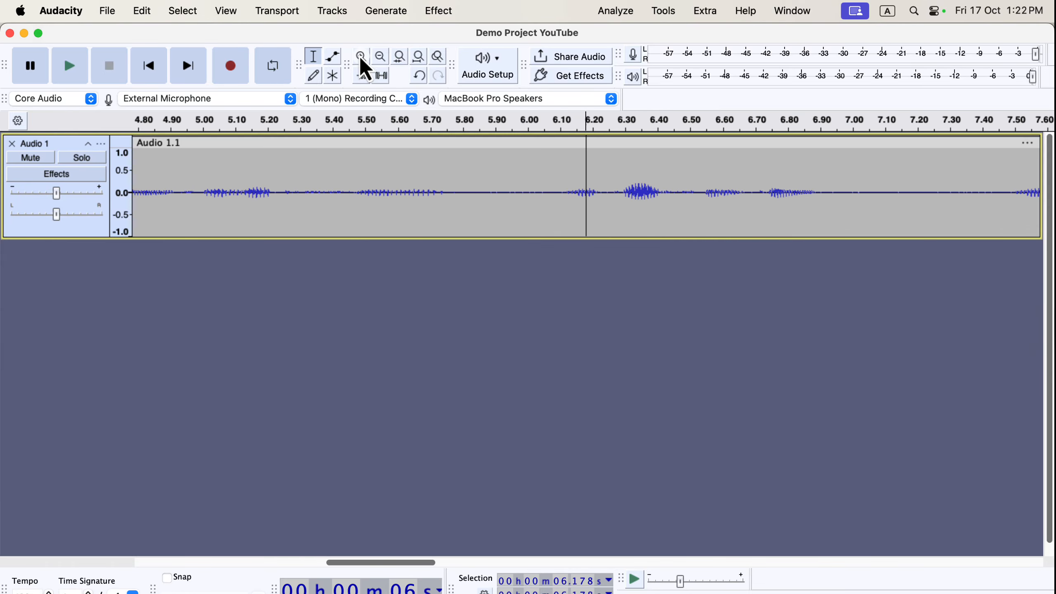
left_click(440, 62)
left_click(439, 61)
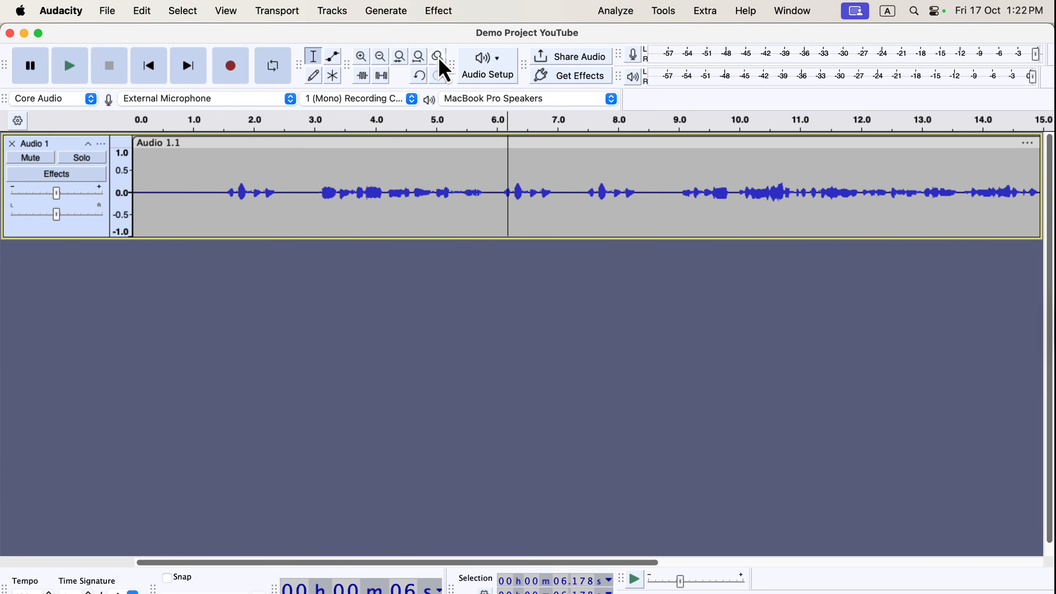
left_click(440, 60)
left_click(440, 61)
left_click(440, 61)
left_click(440, 60)
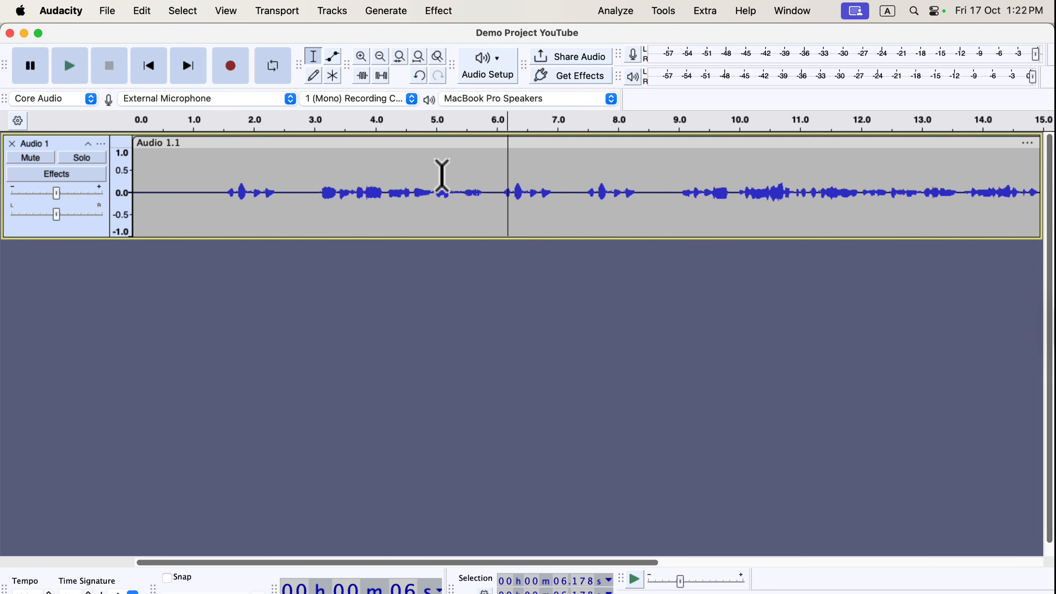
- Try silencing the opening 1.3 s and the speech from about 3.0 s to 5.8 s, play the silenced part and undo
left_click_drag(209, 173, 136, 172)
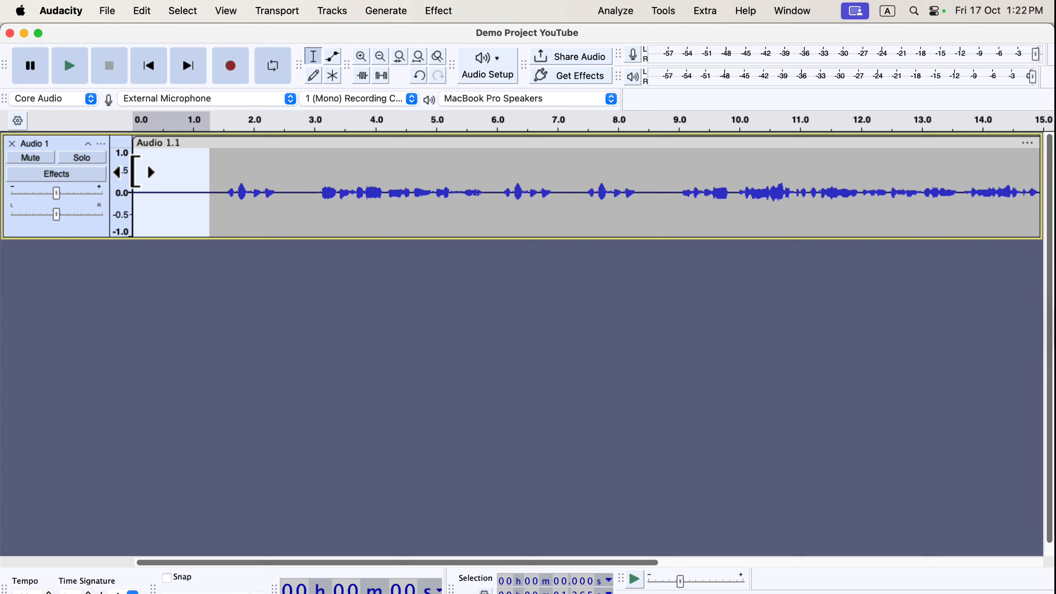
left_click(384, 77)
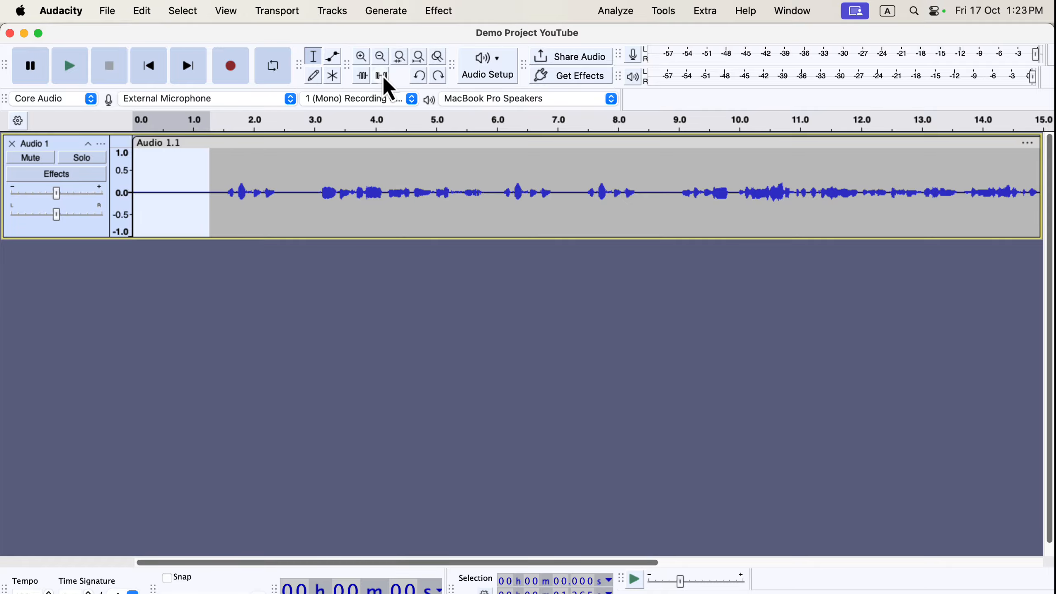
left_click(318, 175)
left_click_drag(318, 175, 483, 178)
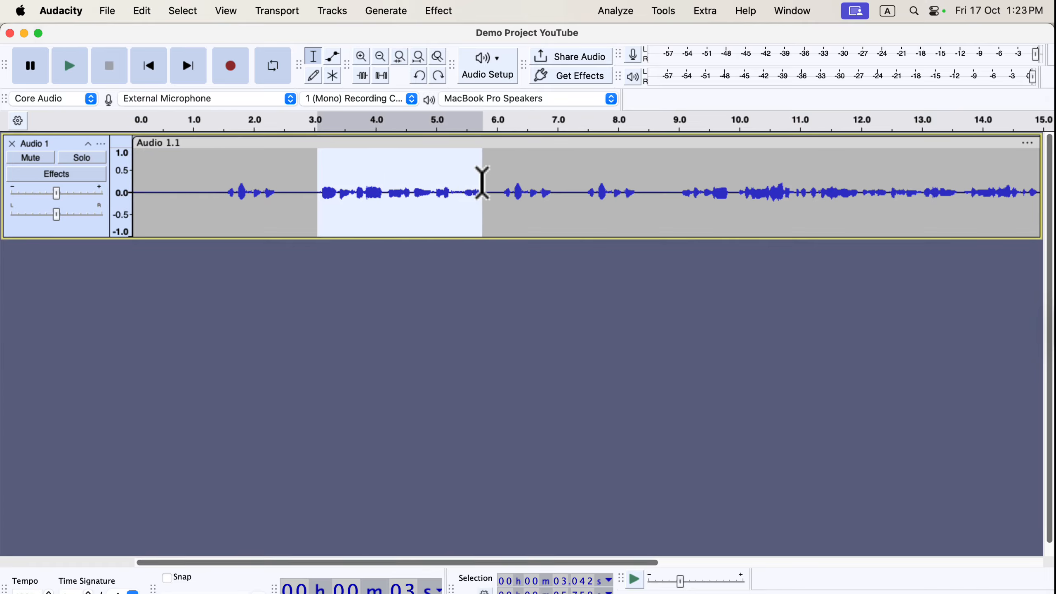
left_click(382, 80)
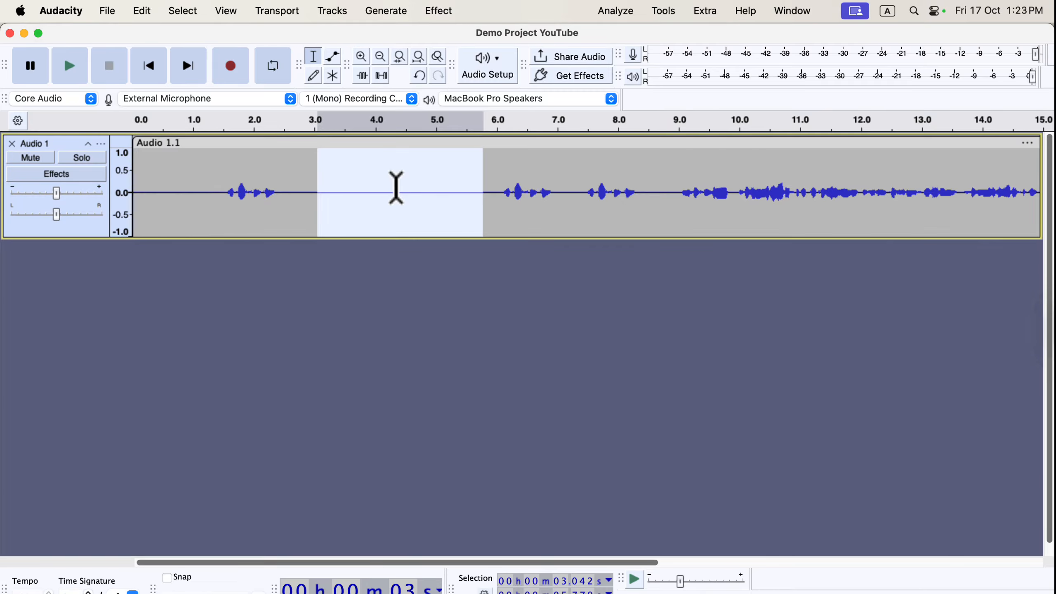
key("space")
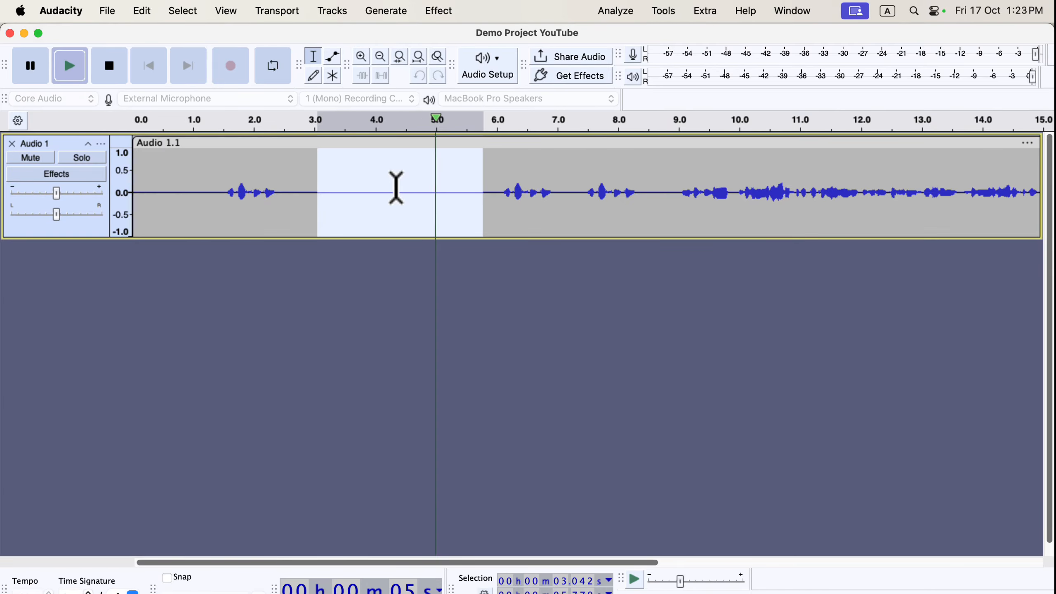
key("super+z")
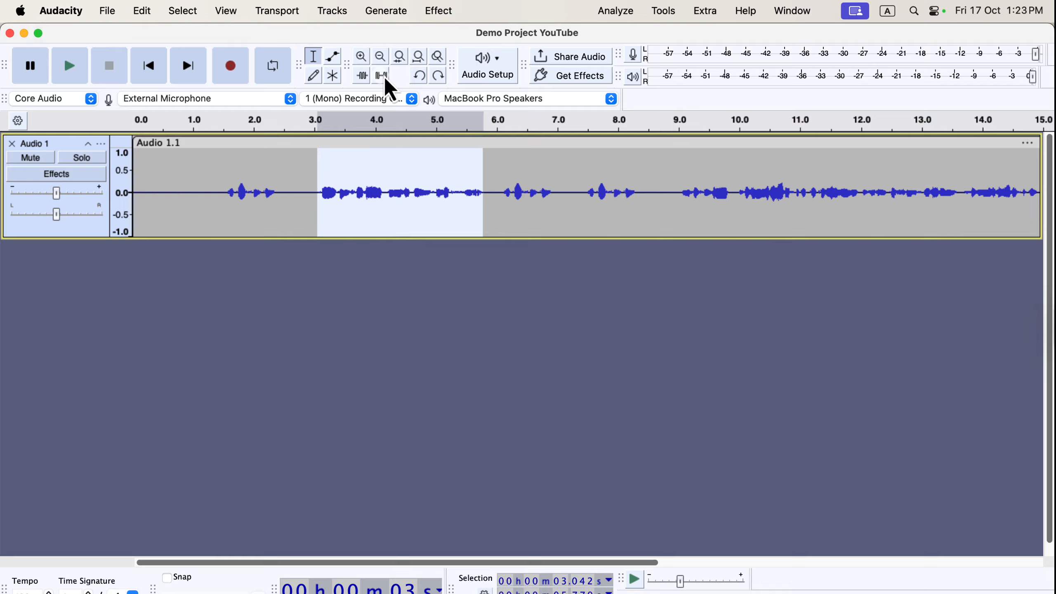
- Select the silent opening of Audio 1 up to about 1.3 s
left_click(308, 166)
left_click(211, 179)
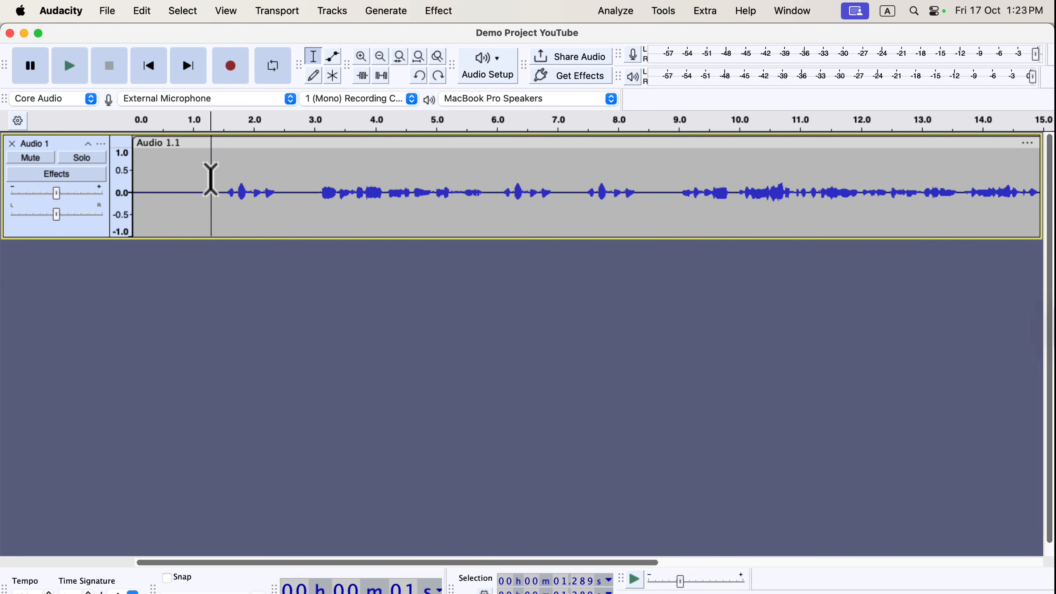
left_click_drag(211, 179, 137, 165)
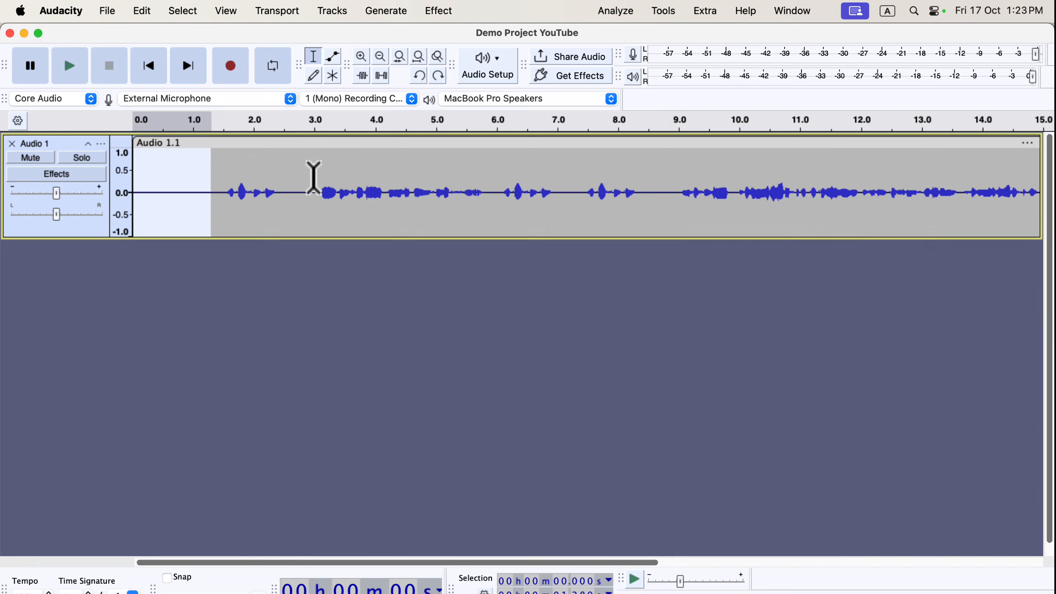
- Duplicate the entire Audio 1 clip onto a second track and clear the selection
left_click(237, 181)
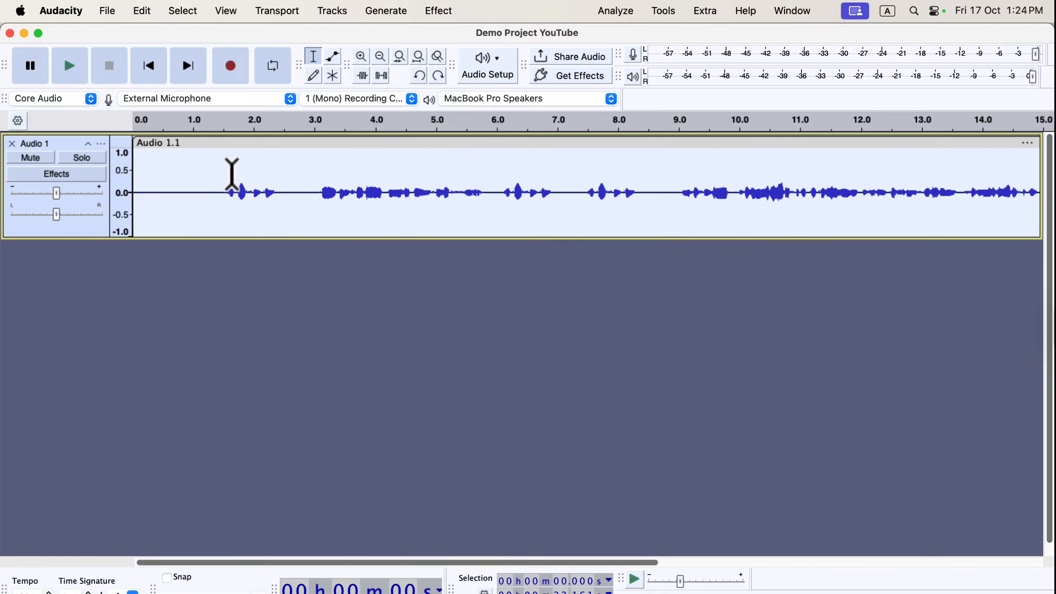
left_click(141, 19)
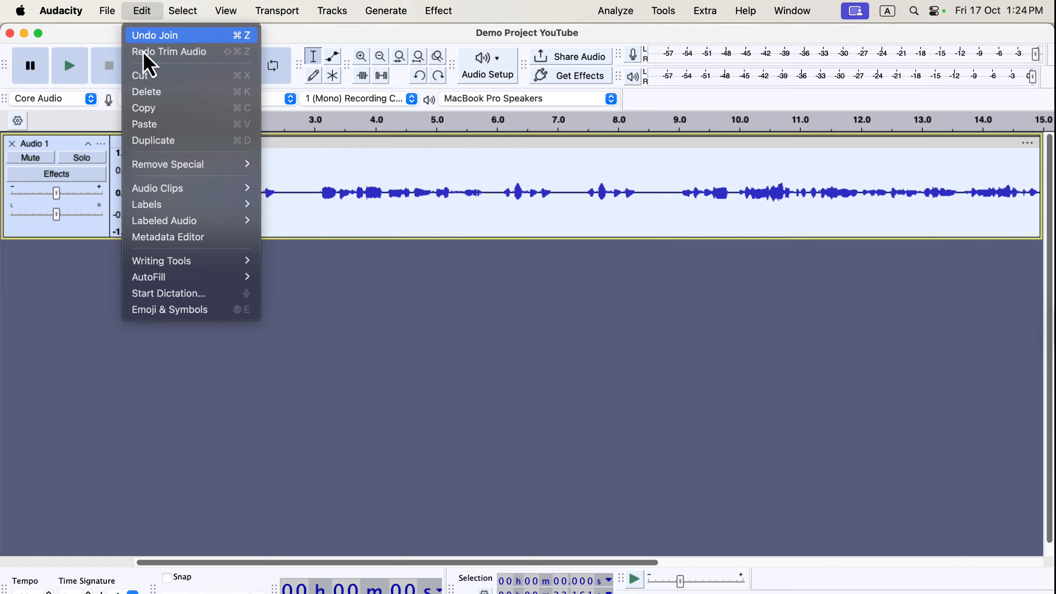
left_click(214, 145)
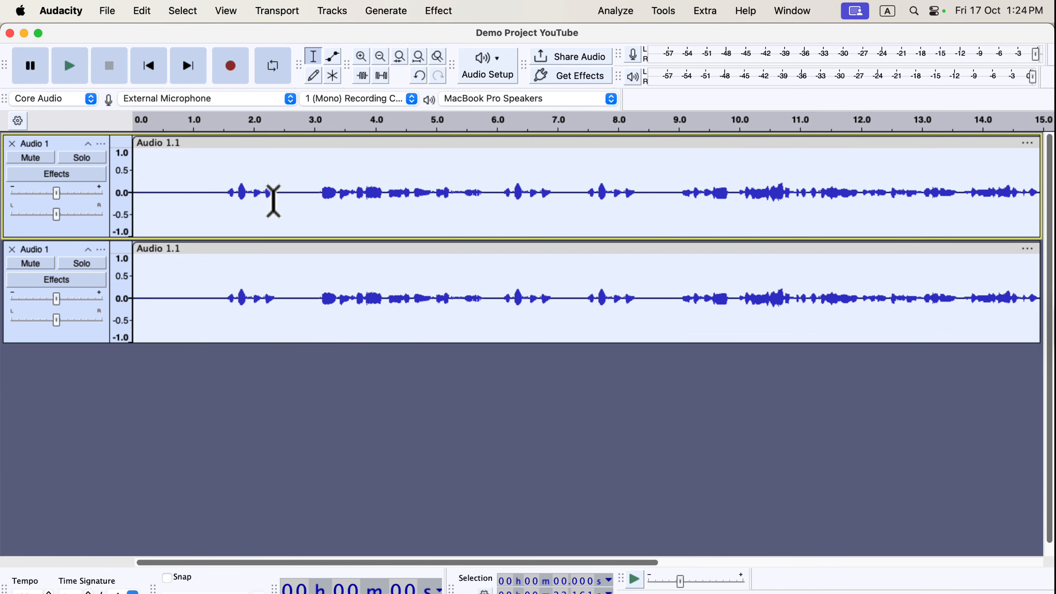
left_click(305, 285)
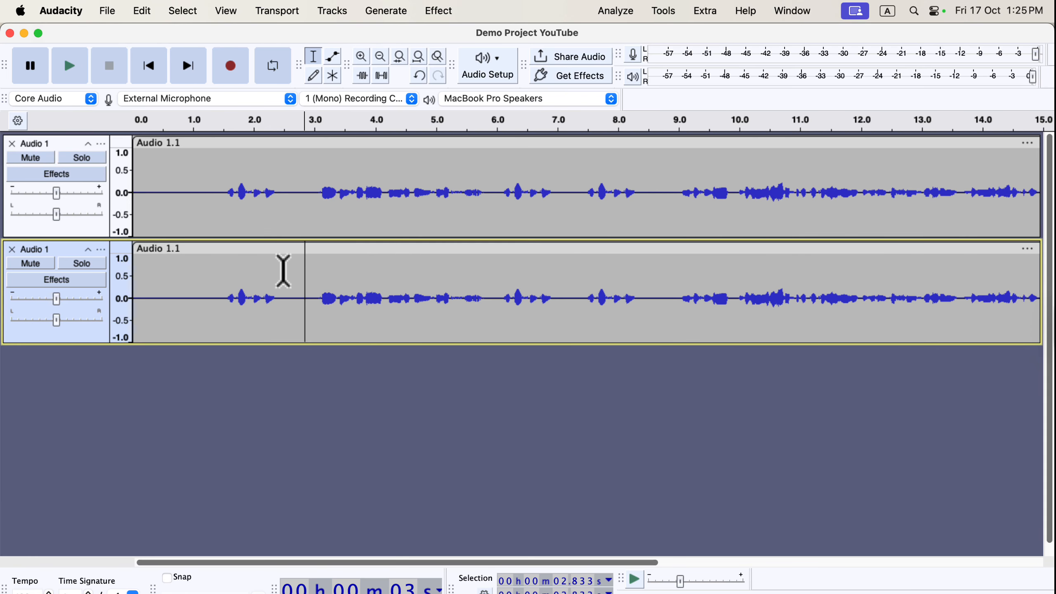
- Try Solo and Mute on each of the two tracks in turn, and release both tracks from muting
left_click(96, 157)
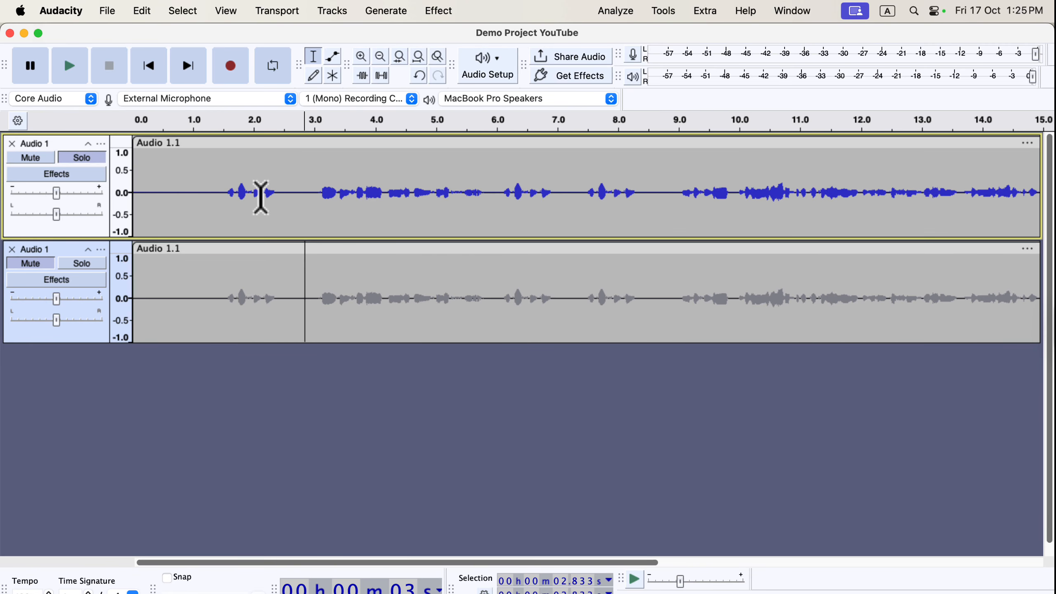
left_click(98, 264)
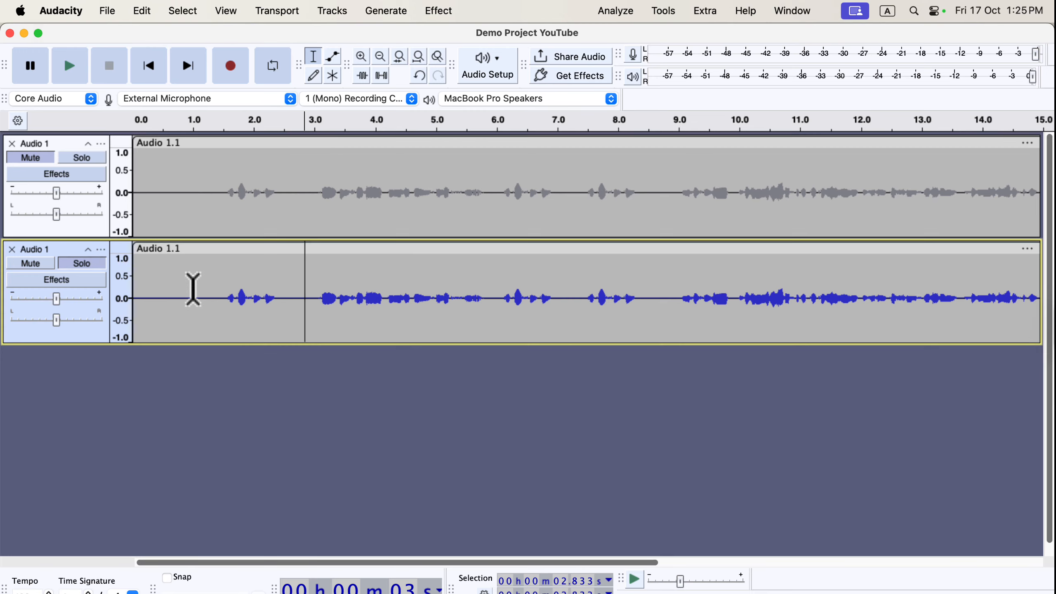
left_click(40, 267)
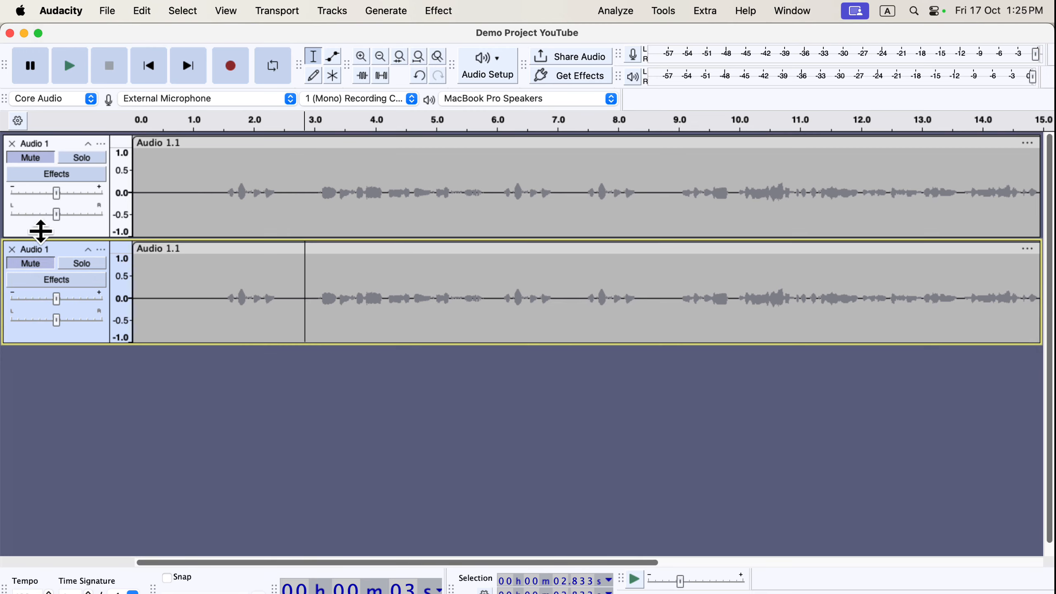
left_click(37, 159)
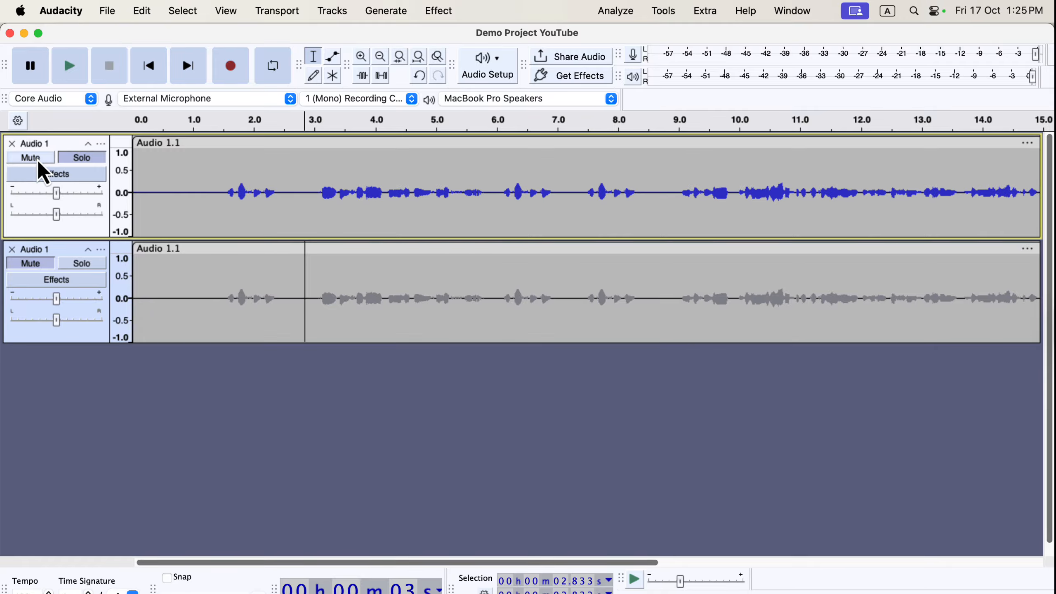
left_click(31, 263)
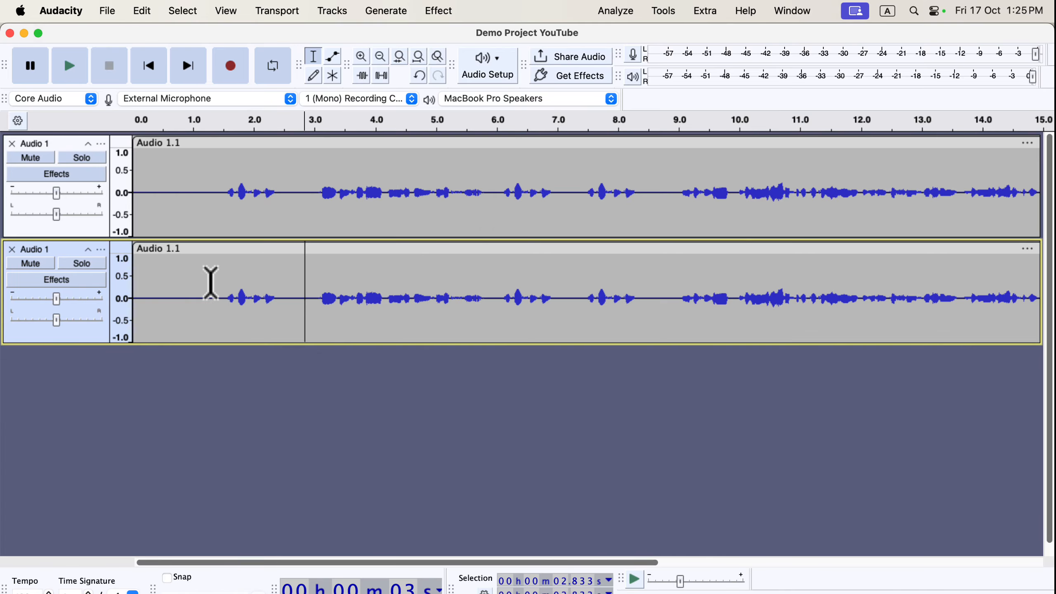
- Solo the original track and play its section from about 1.4 s to 2.6 s with looping enabled
left_click(95, 159)
left_click_drag(220, 190, 290, 191)
key("space")
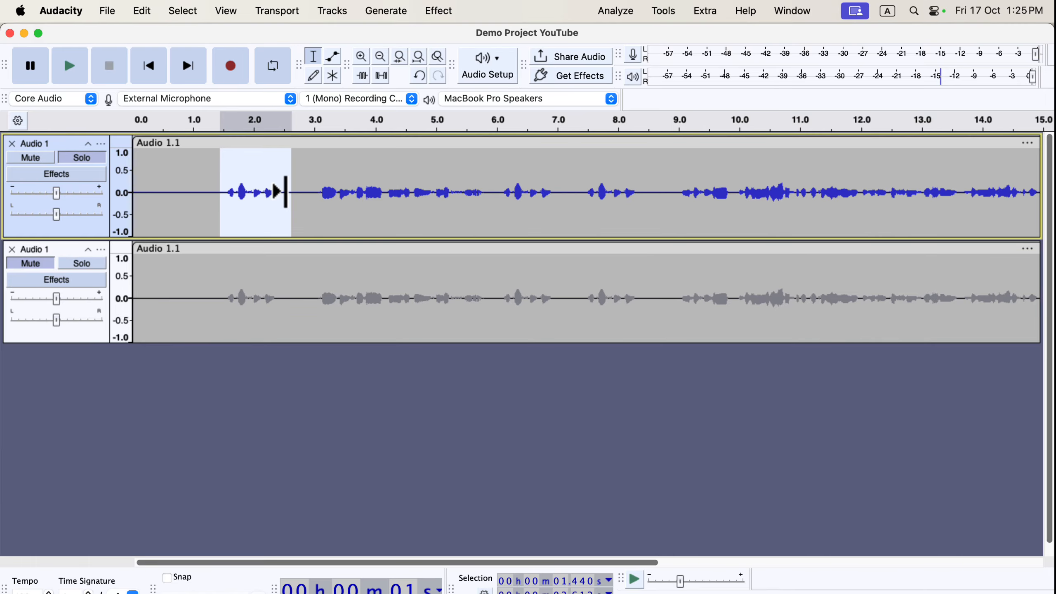
left_click(269, 79)
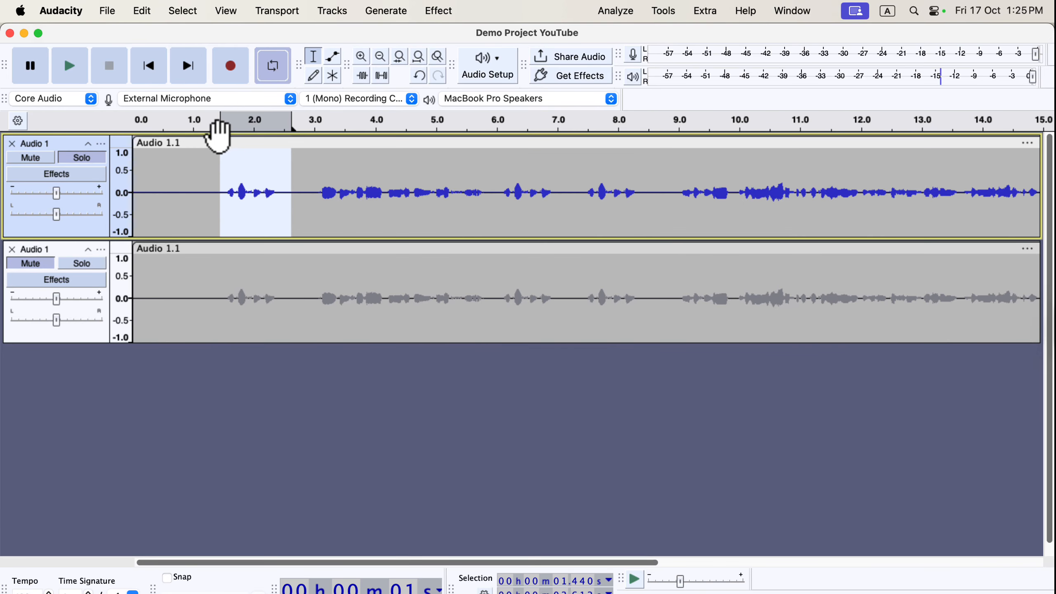
key("space")
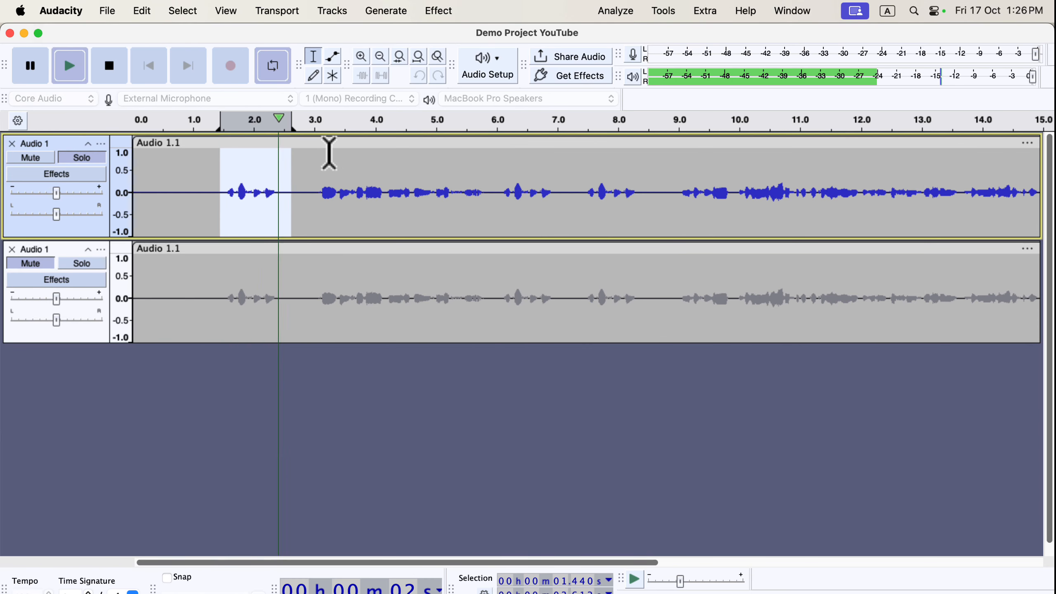
- Stop the looped playback and delete the muted duplicate of the Audio 1 track
key("space")
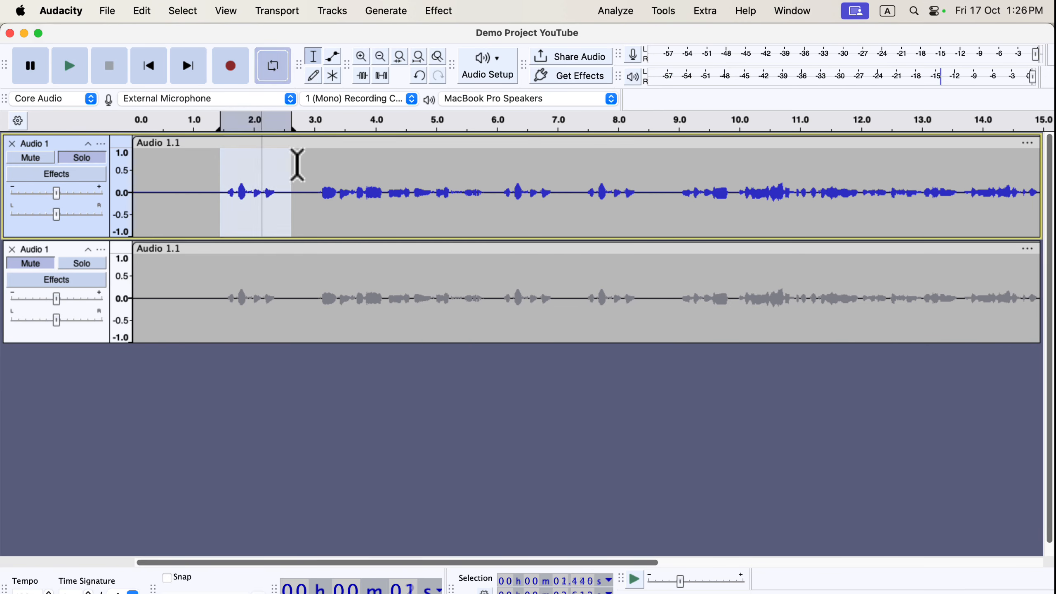
left_click(262, 175)
left_click(12, 250)
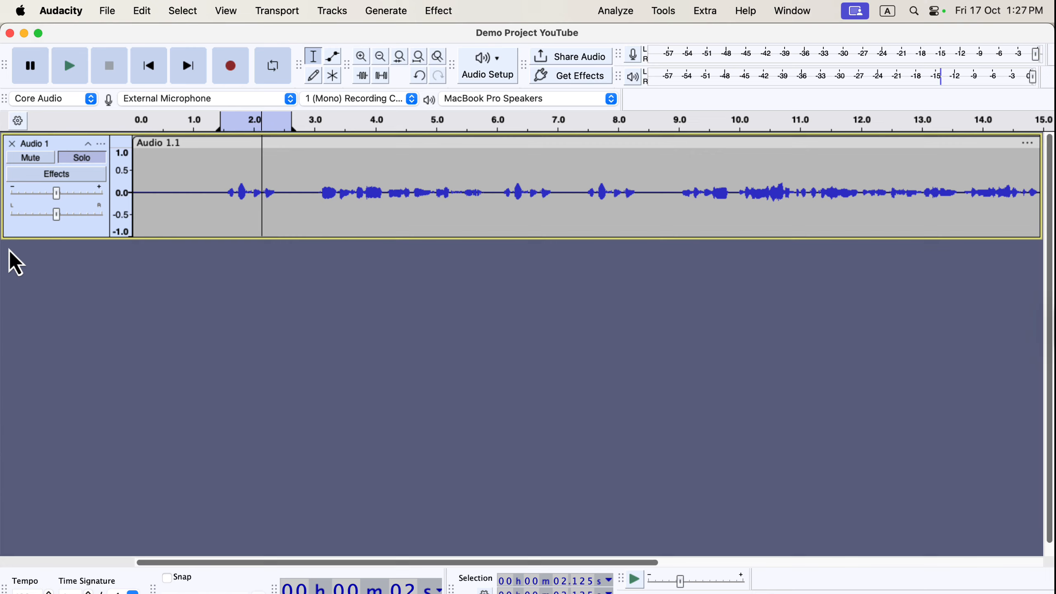
- Record a take of about 4 s onto the end of Audio 1 with the External Microphone, and delete the new clip
left_click(159, 187)
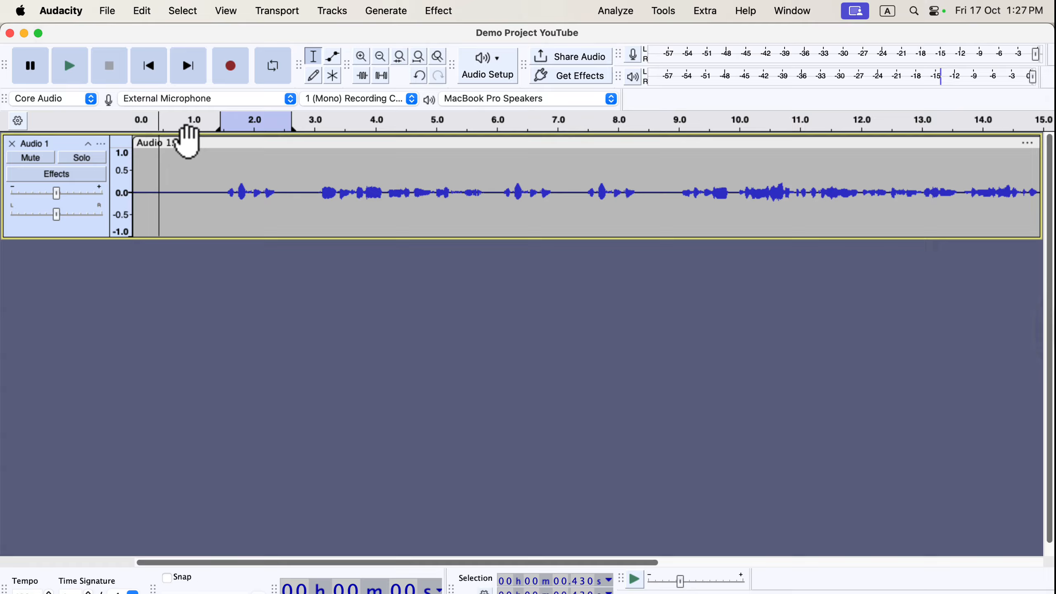
left_click(232, 68)
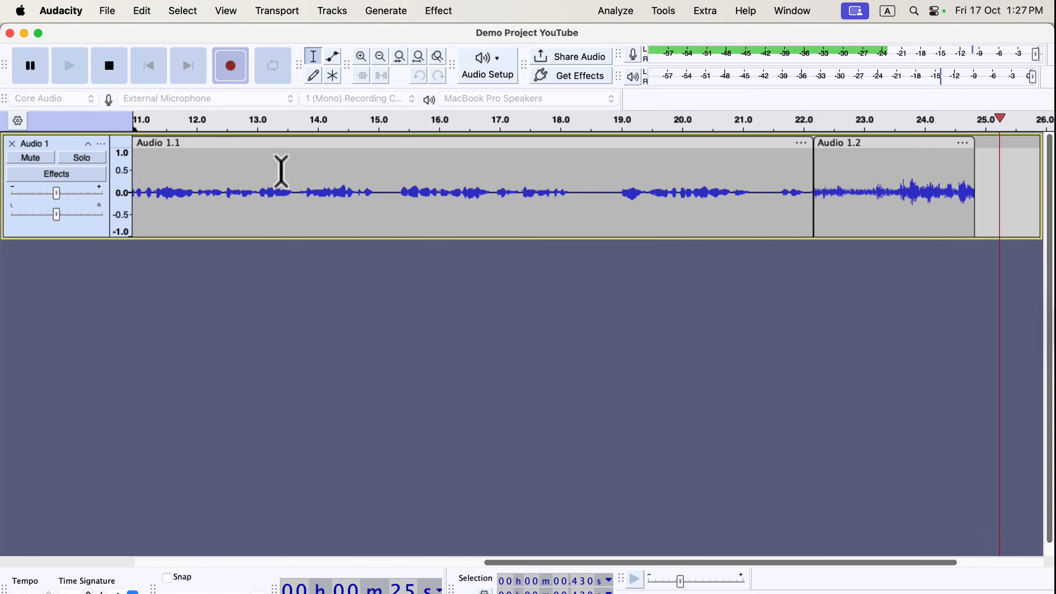
key("space")
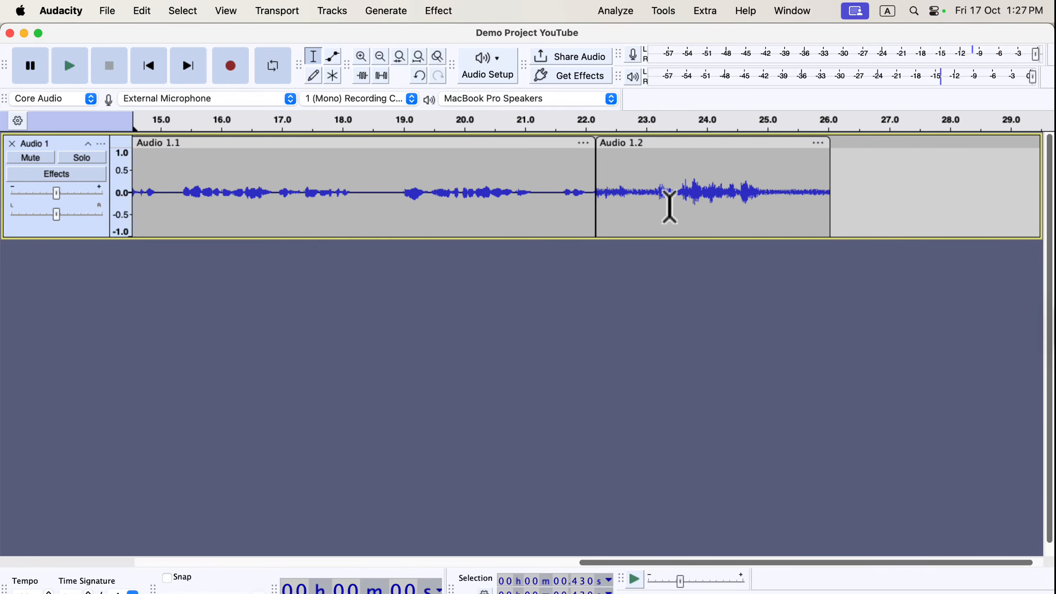
double_click(695, 192)
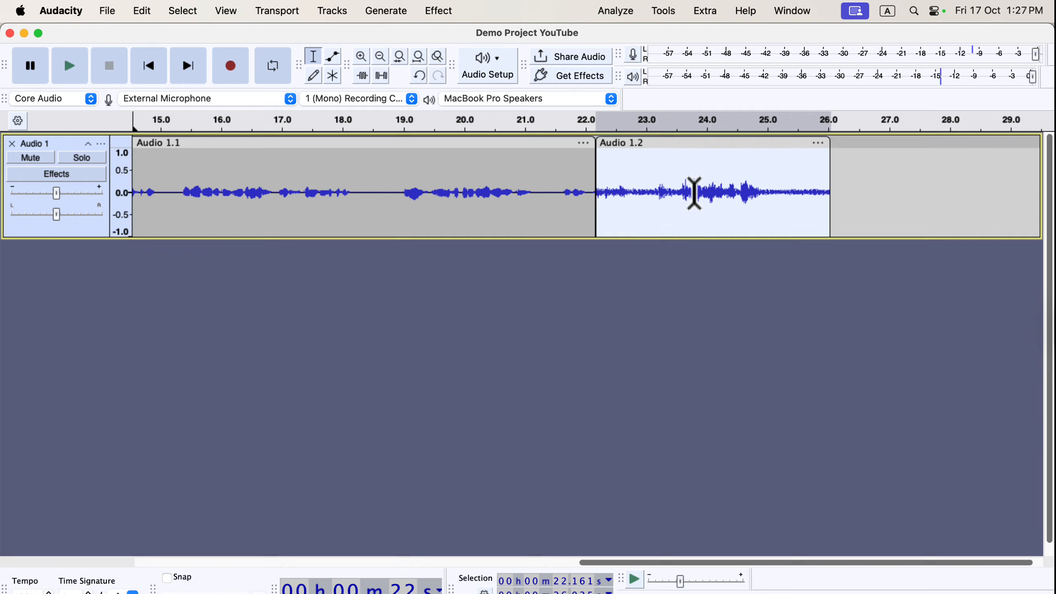
key("BackSpace")
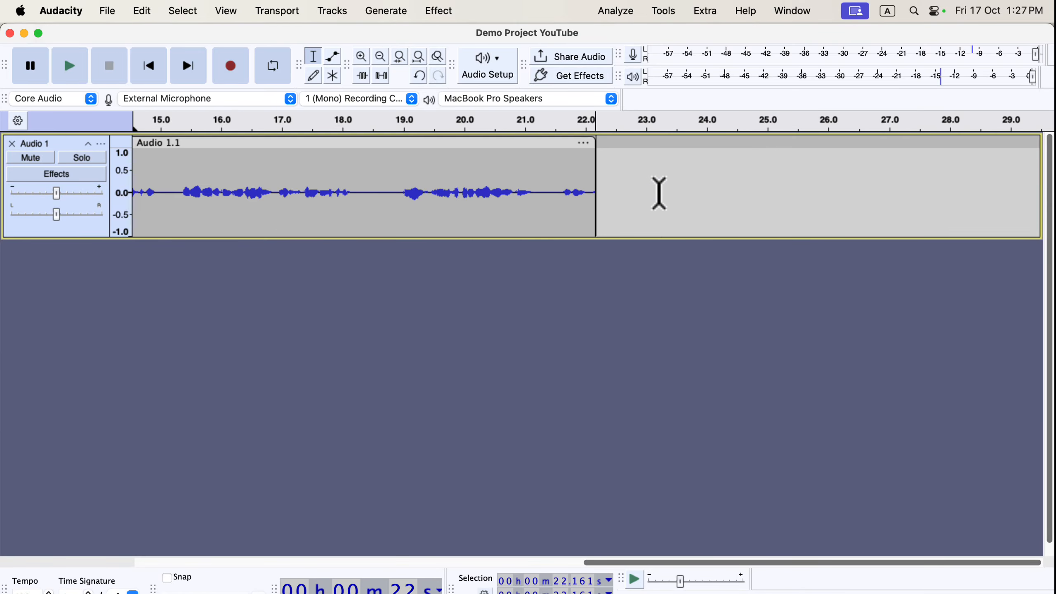
- Set the recording device to Scarlett 2i2 USB
scroll(400, 175, "left", 10)
left_click(219, 100)
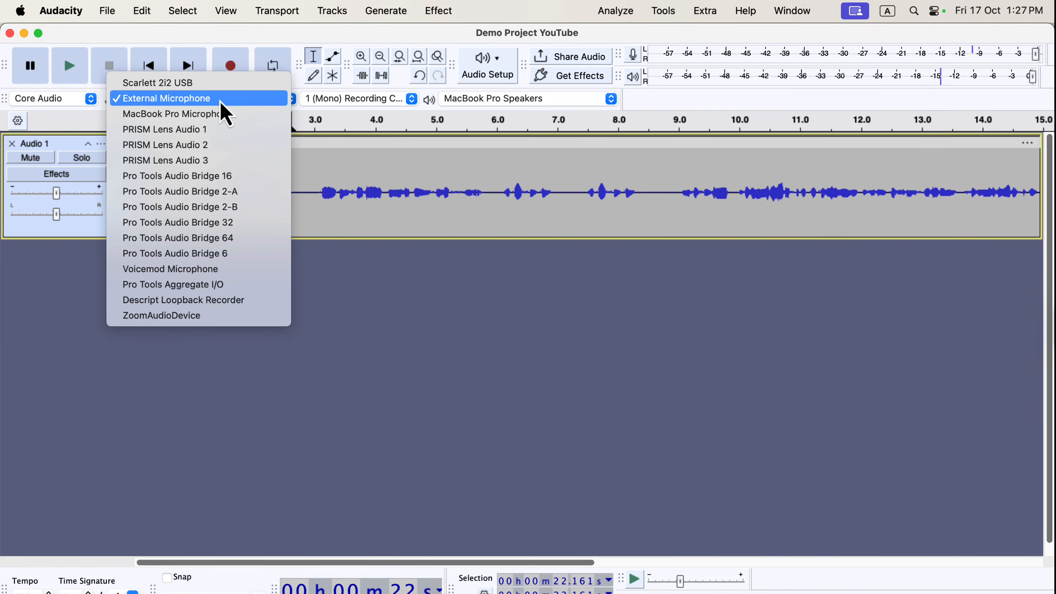
left_click(208, 82)
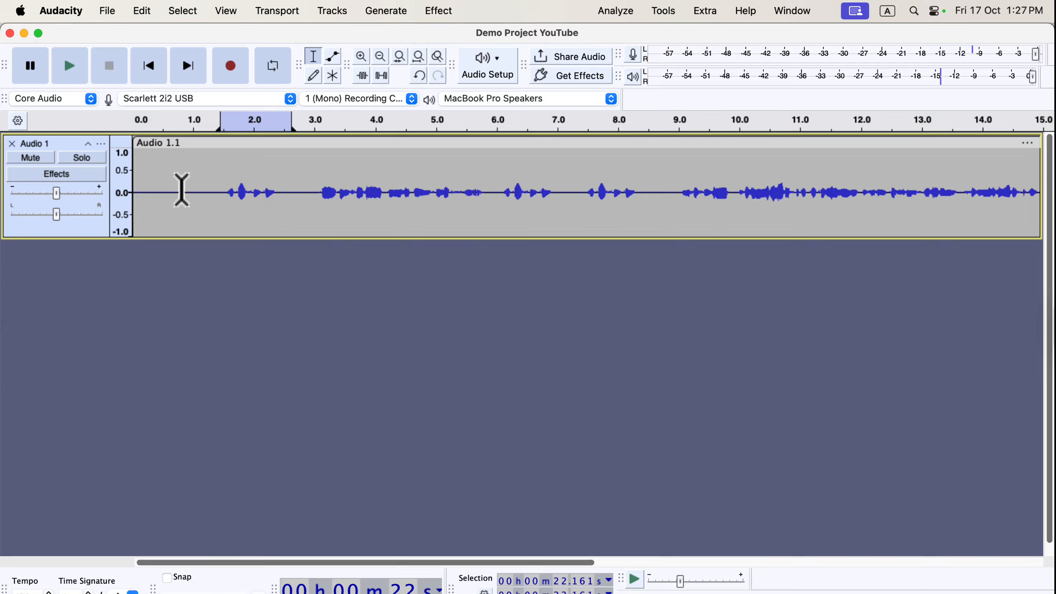
- Record a take of about 5 s with the Scarlett 2i2 USB starting at the end of Audio 1, and delete the resulting track
left_click(232, 75)
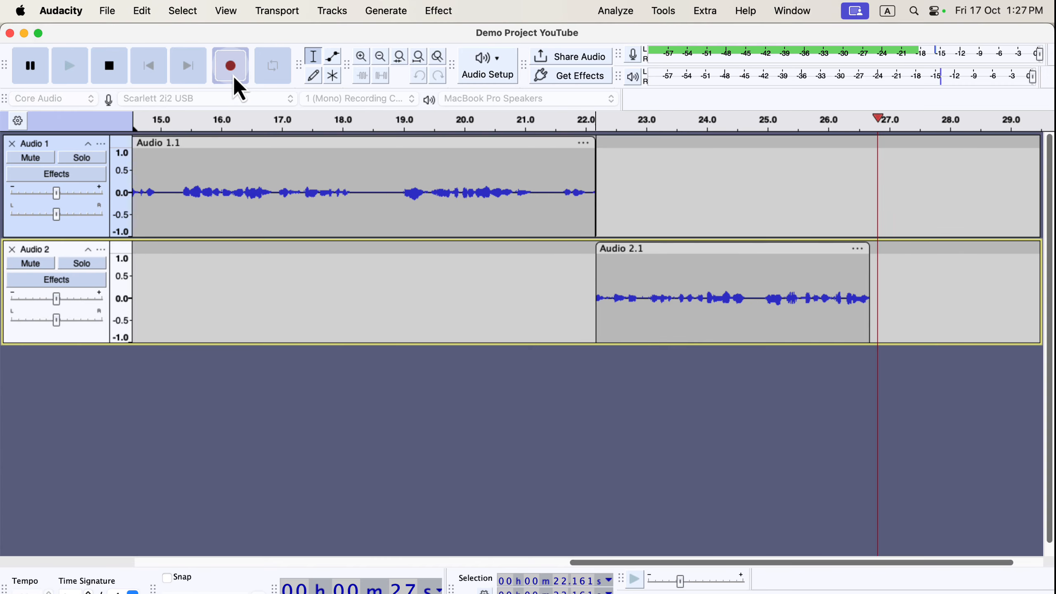
key("space")
left_click_drag(594, 179, 667, 271)
left_click(510, 262)
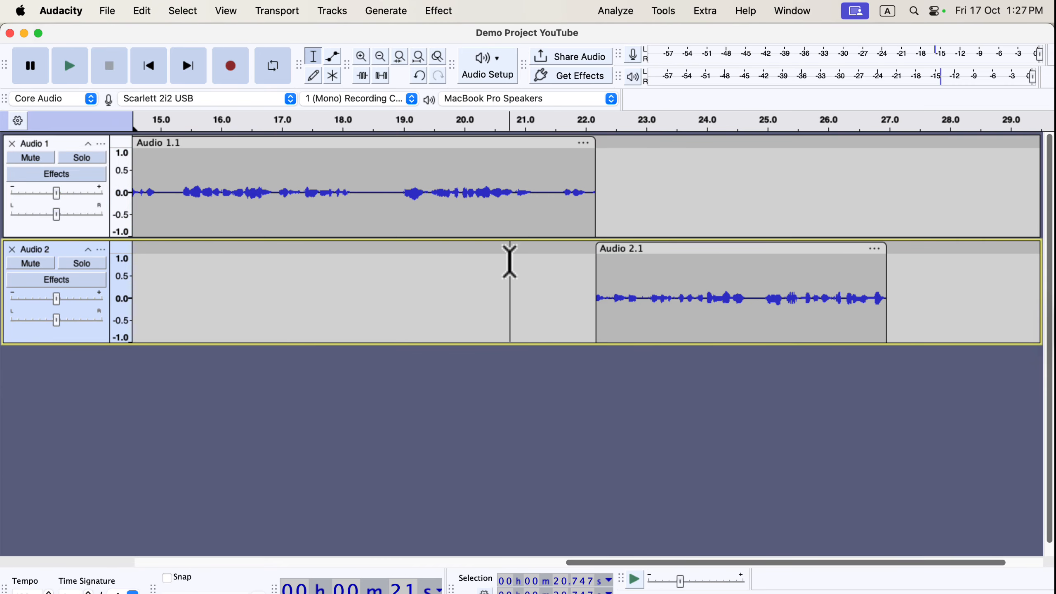
left_click(702, 291)
left_click(12, 249)
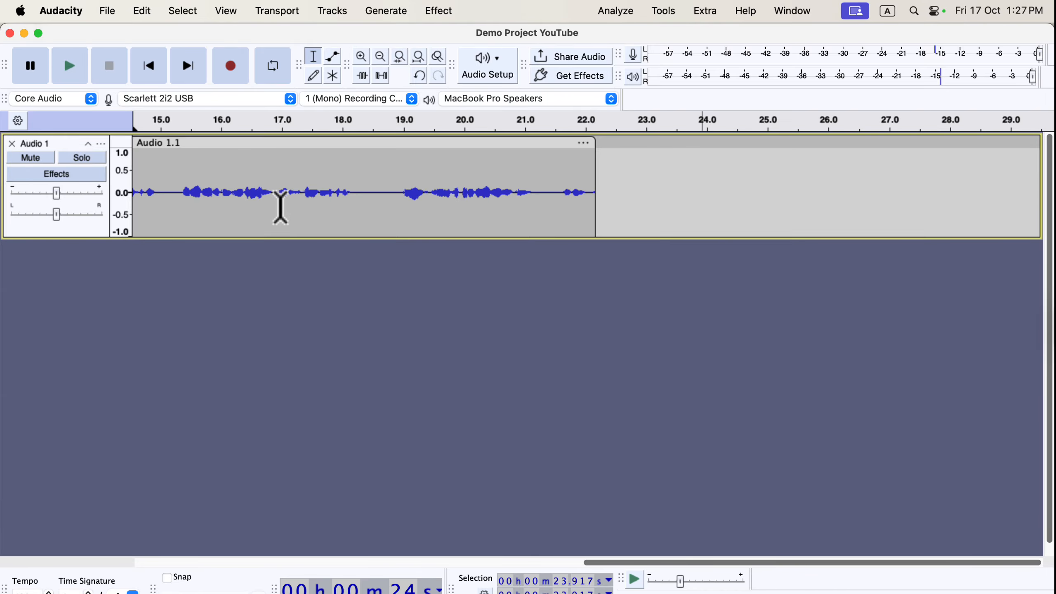
- Record a take of about 6.5 s from the very start of the timeline, and delete the track it created
scroll(283, 205, "left", 10)
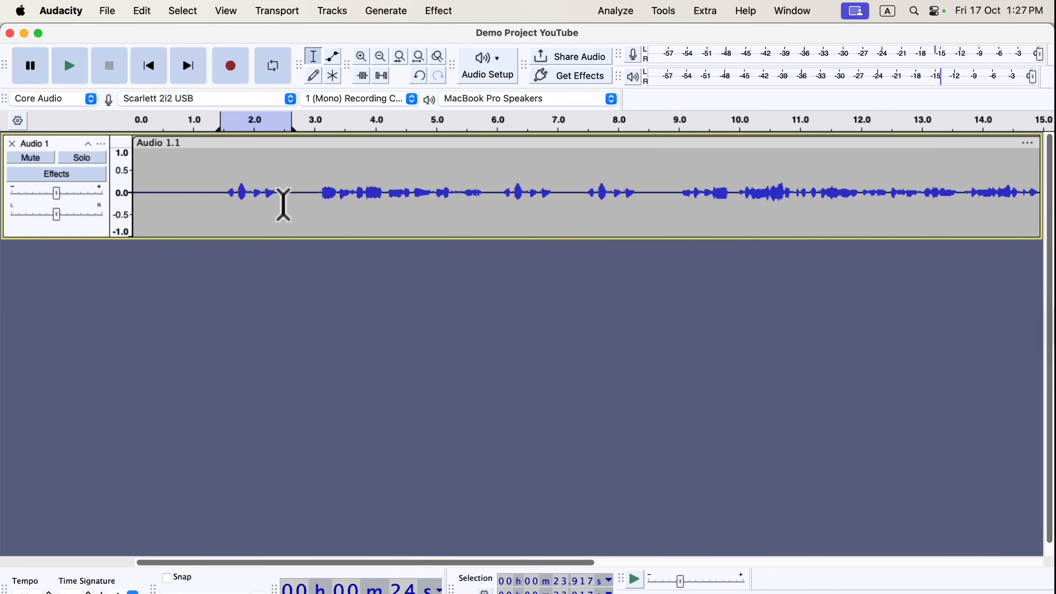
left_click(133, 189)
key("r")
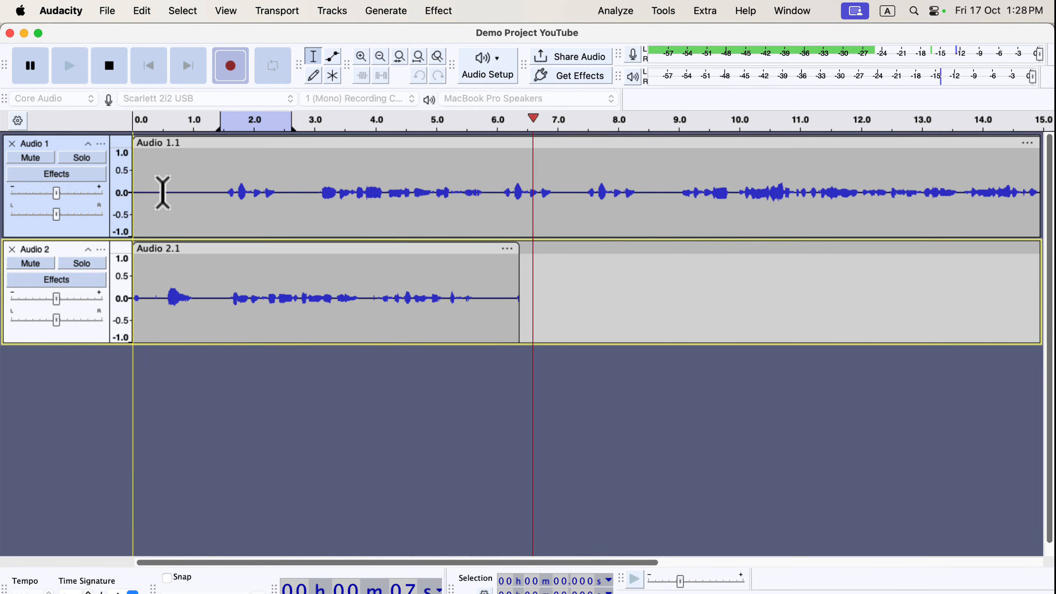
key("space")
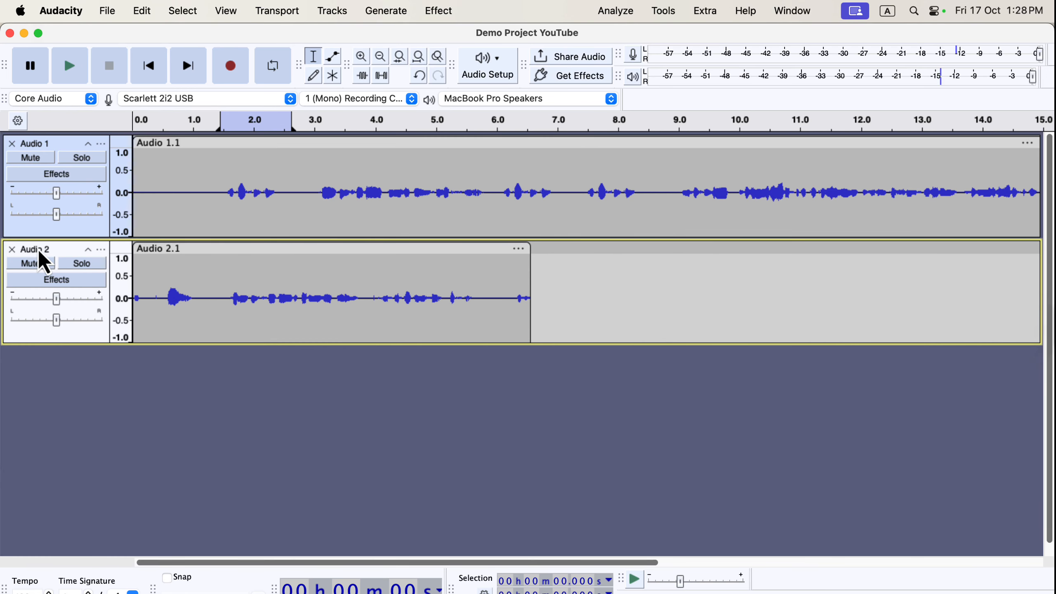
left_click(12, 248)
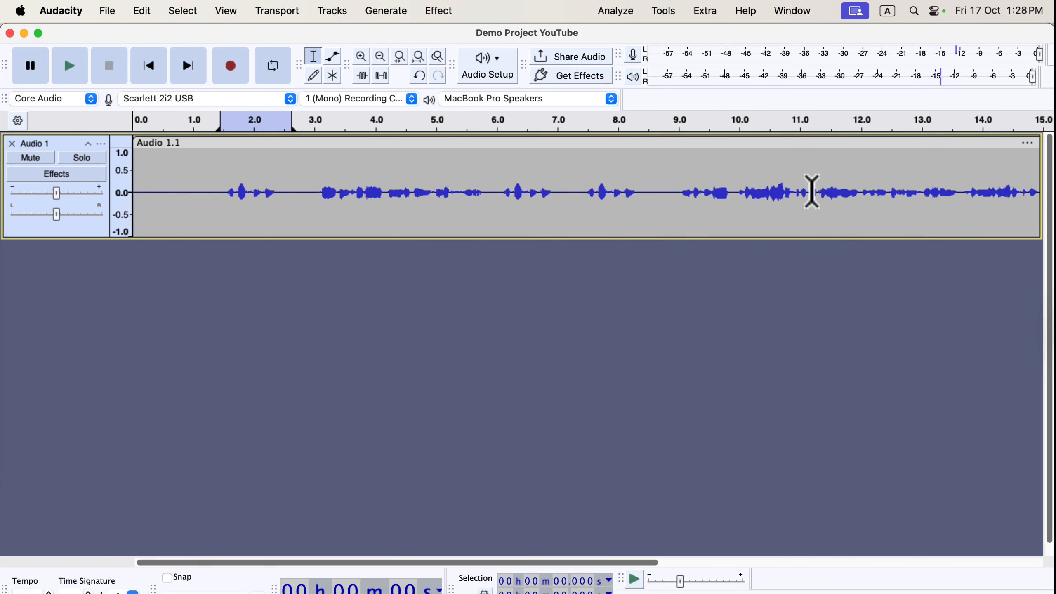
- Enable Record on a new track in the Recording preferences and apply the change
key("End")
left_click(67, 10)
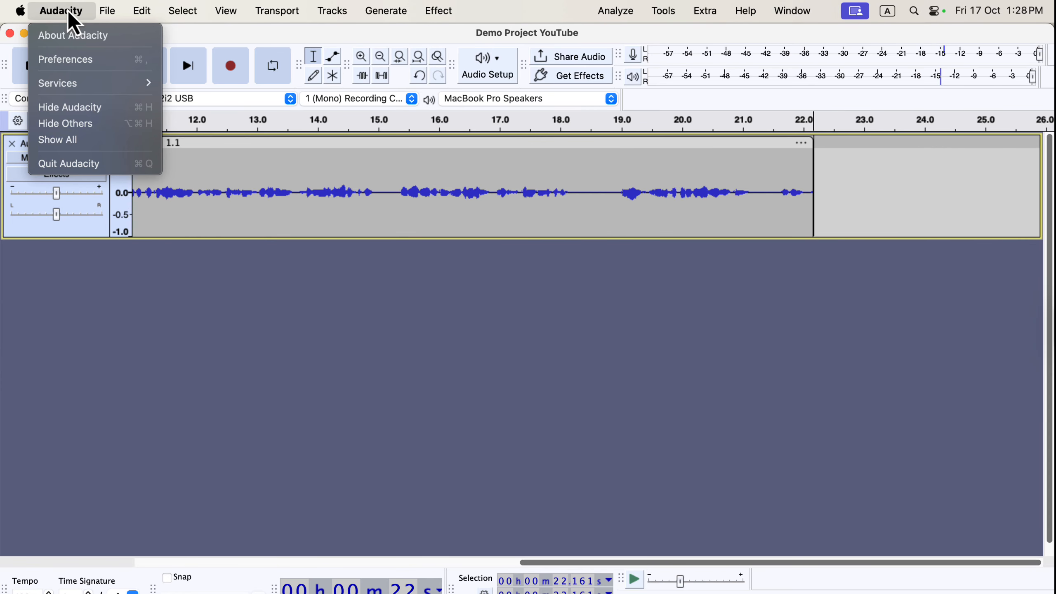
left_click(67, 61)
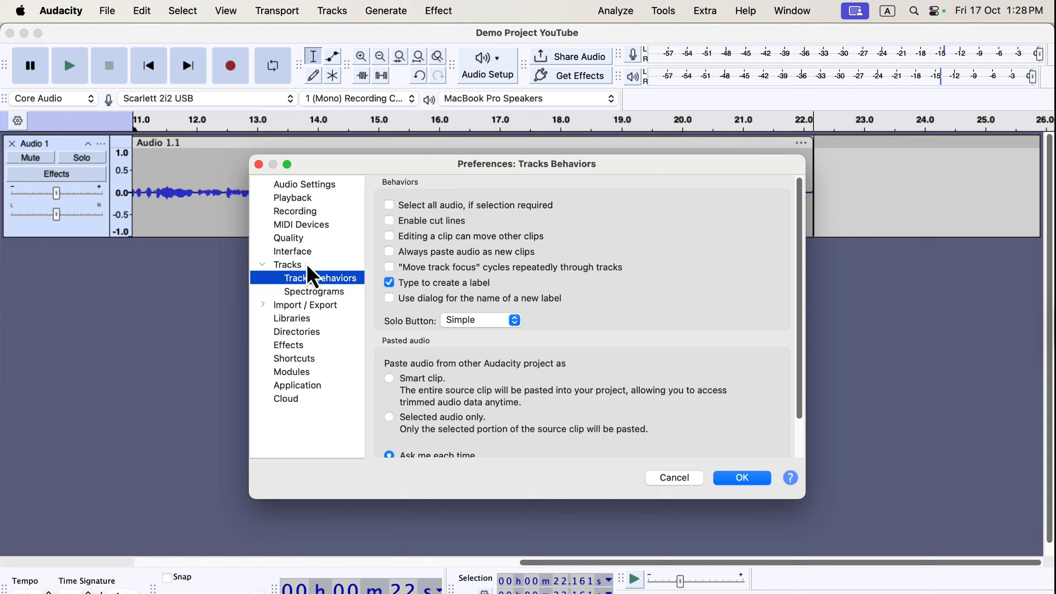
left_click(311, 212)
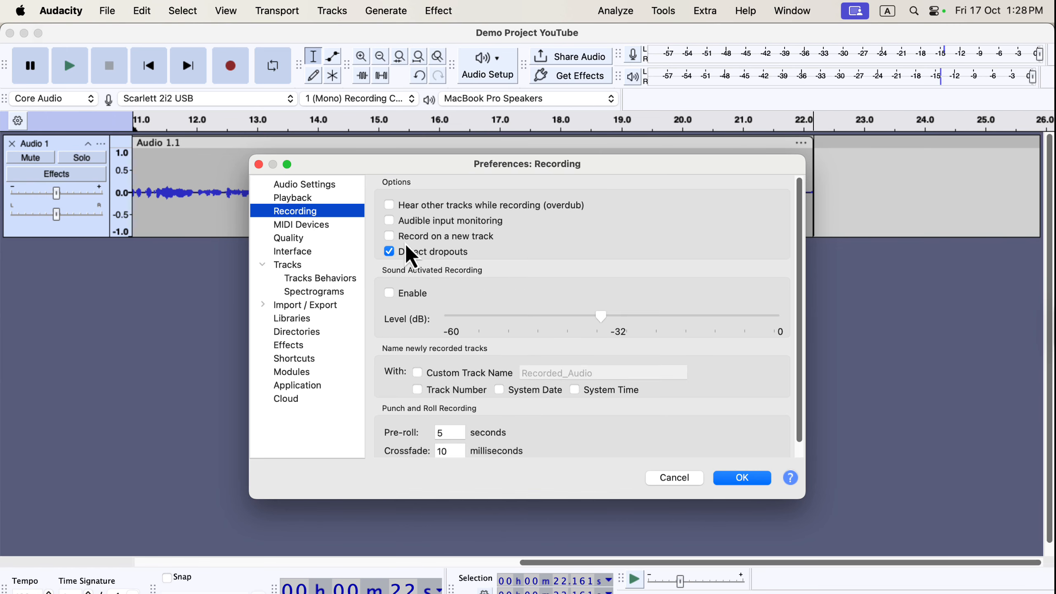
left_click(389, 236)
left_click(733, 477)
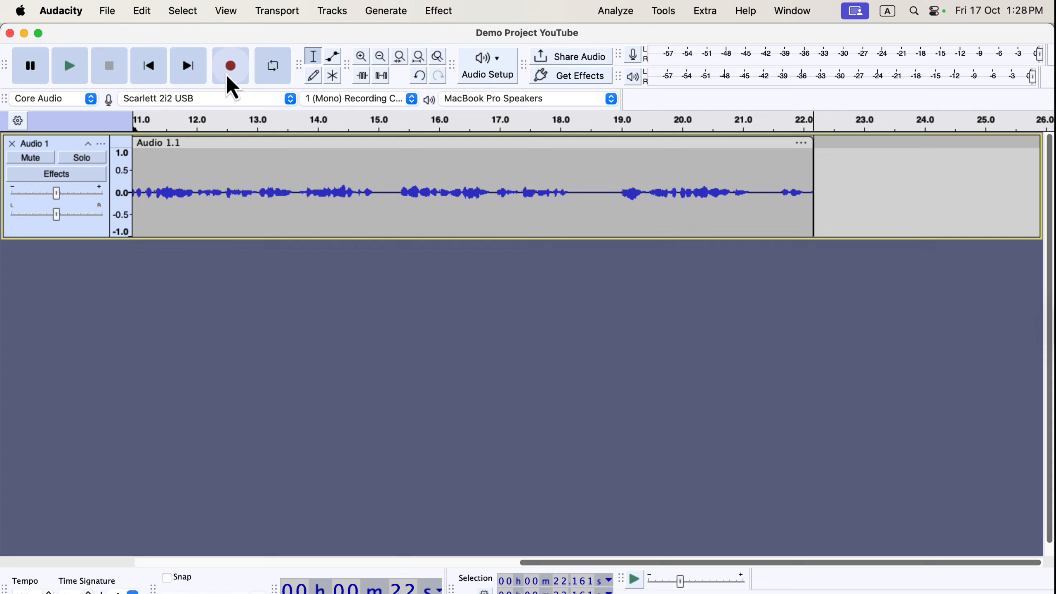
- Record a test take of about 3 s onto a new track from the end of Audio 1, and delete that track
left_click(229, 67)
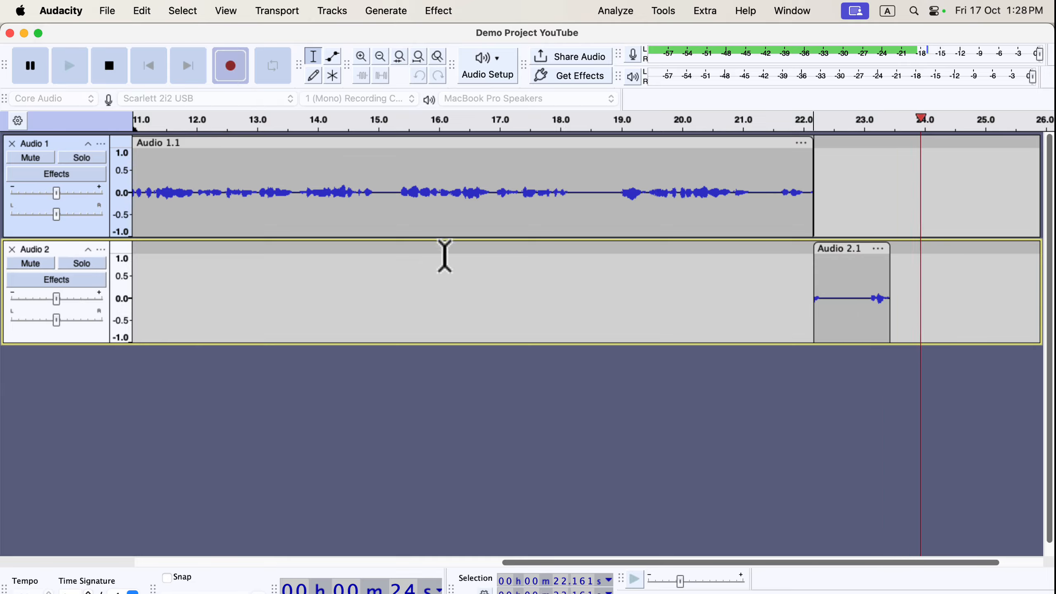
key("space")
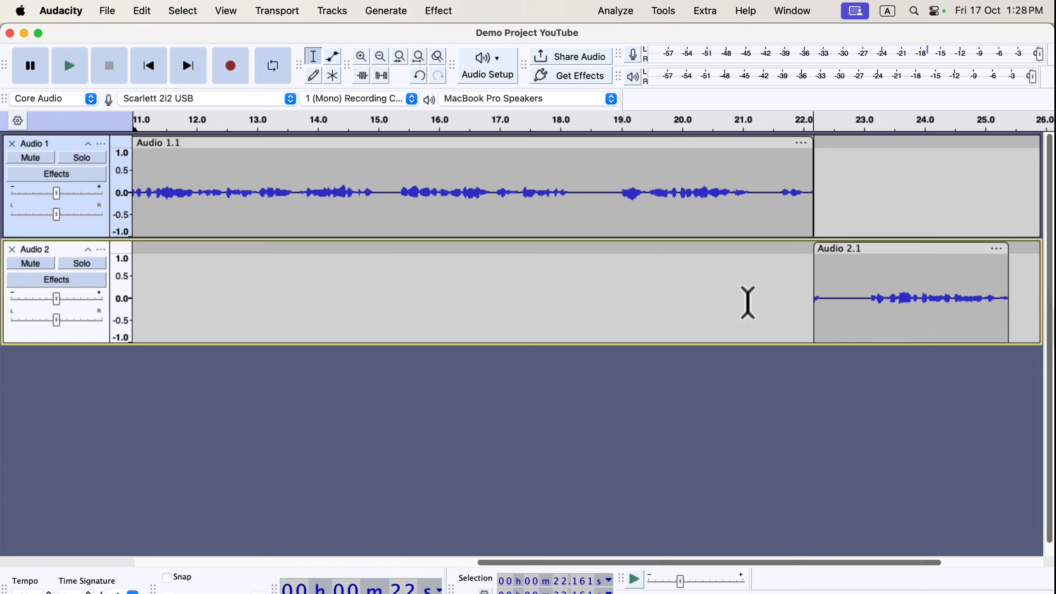
left_click(11, 249)
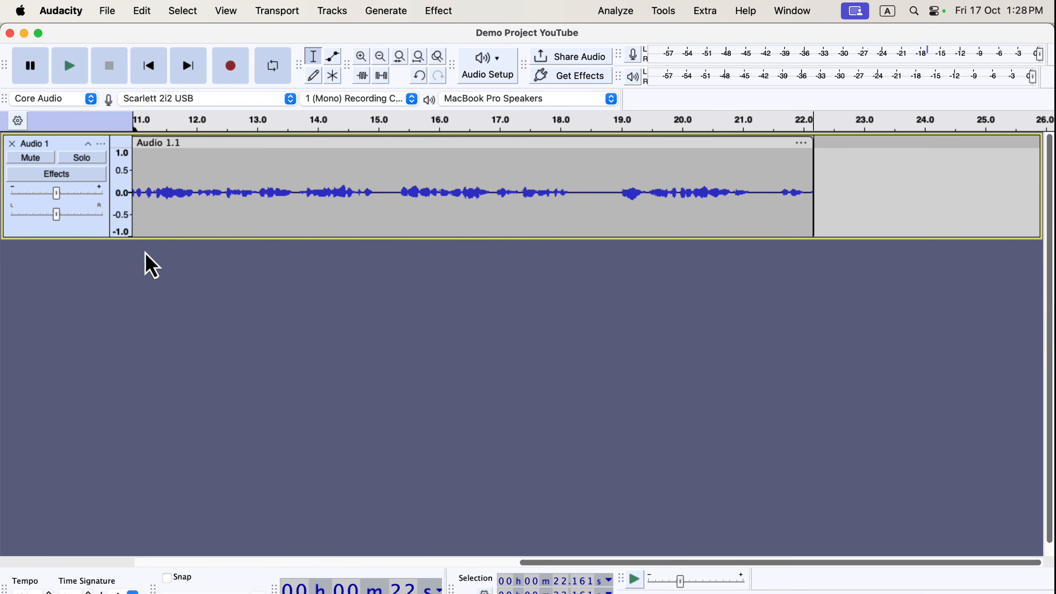
scroll(142, 259, "left", 10)
- Switch to Chrome and open the public shop page of the Audacity Bundle product
key("super+Tab")
key("super+Tab")
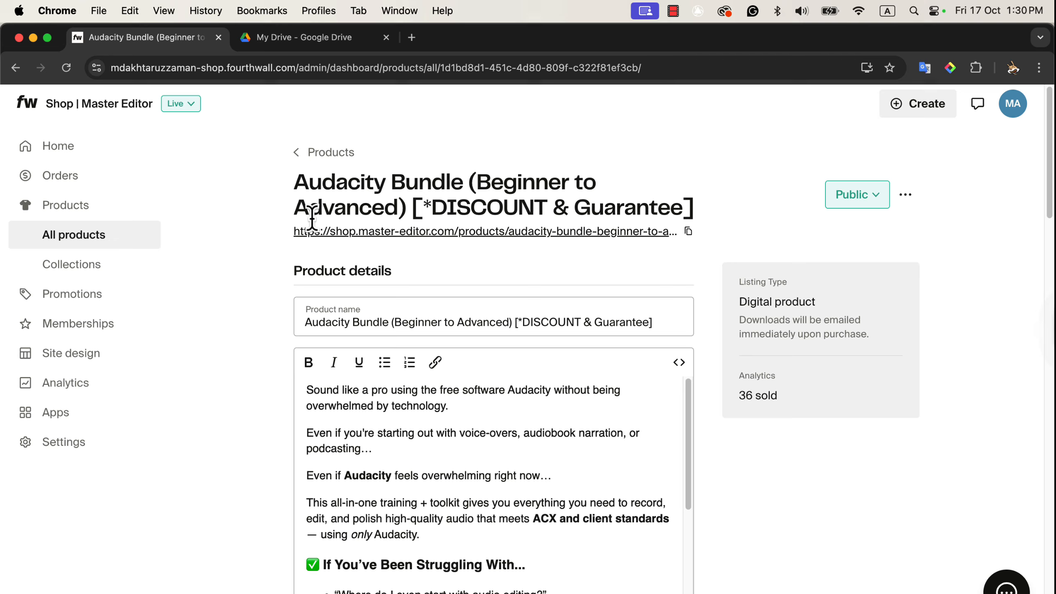
left_click(627, 233)
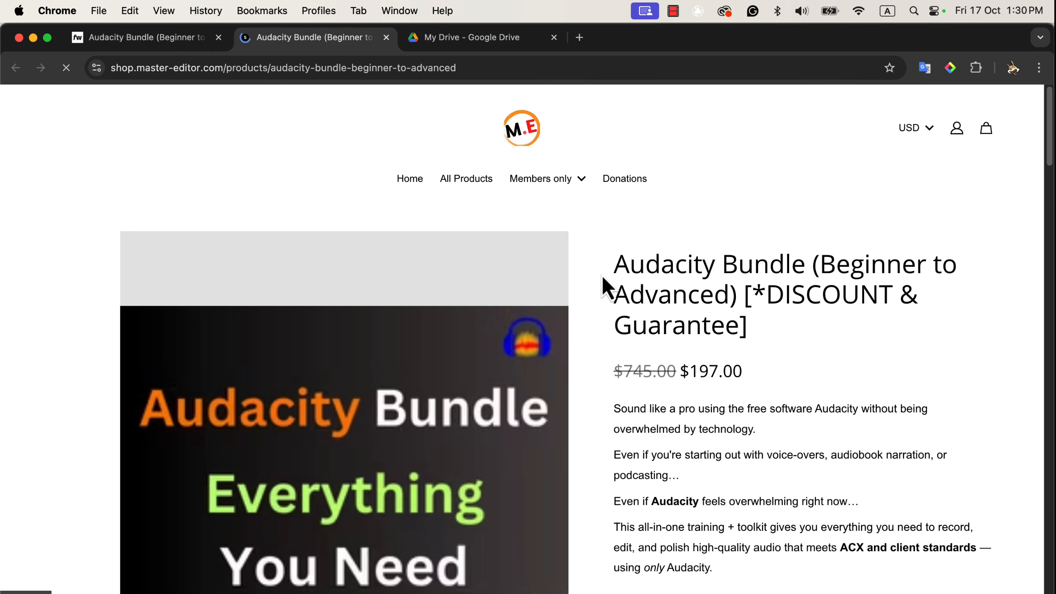
- Examine the Audacity Bundle description down to its What You Get list, including the One-Click "Sound Better" Macros entry
scroll(604, 285, "down", 5)
scroll(606, 287, "down", 10)
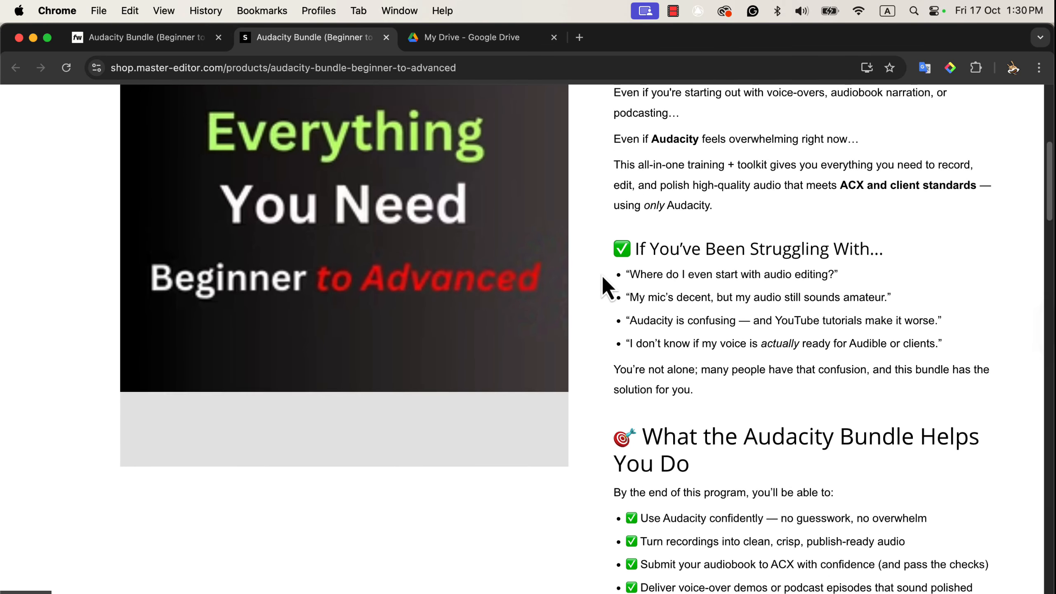
scroll(605, 287, "down", 3)
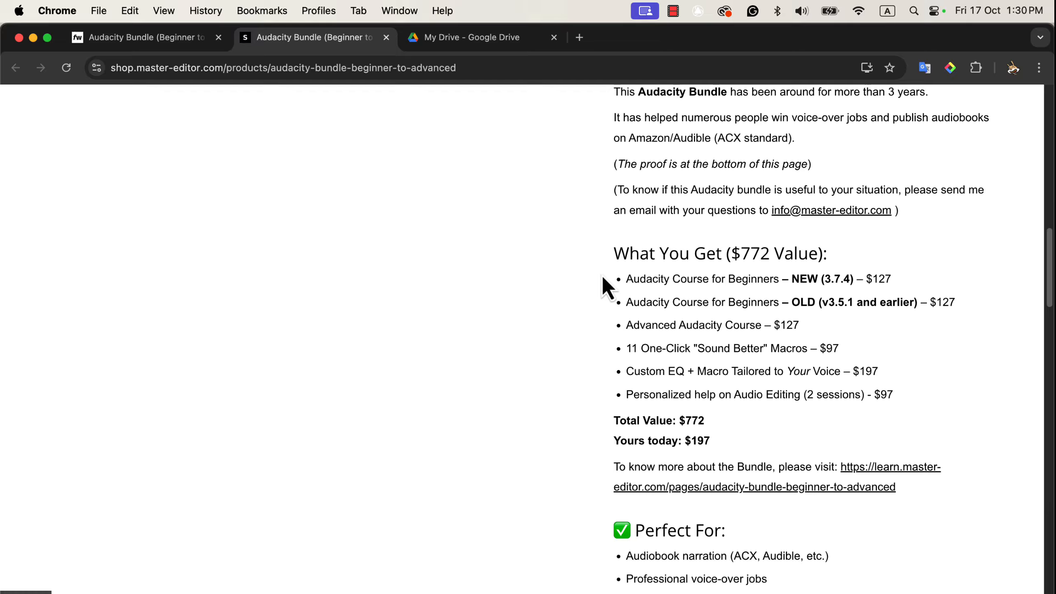
left_click_drag(632, 348, 828, 350)
scroll(607, 341, "down", 1)
left_click(596, 338)
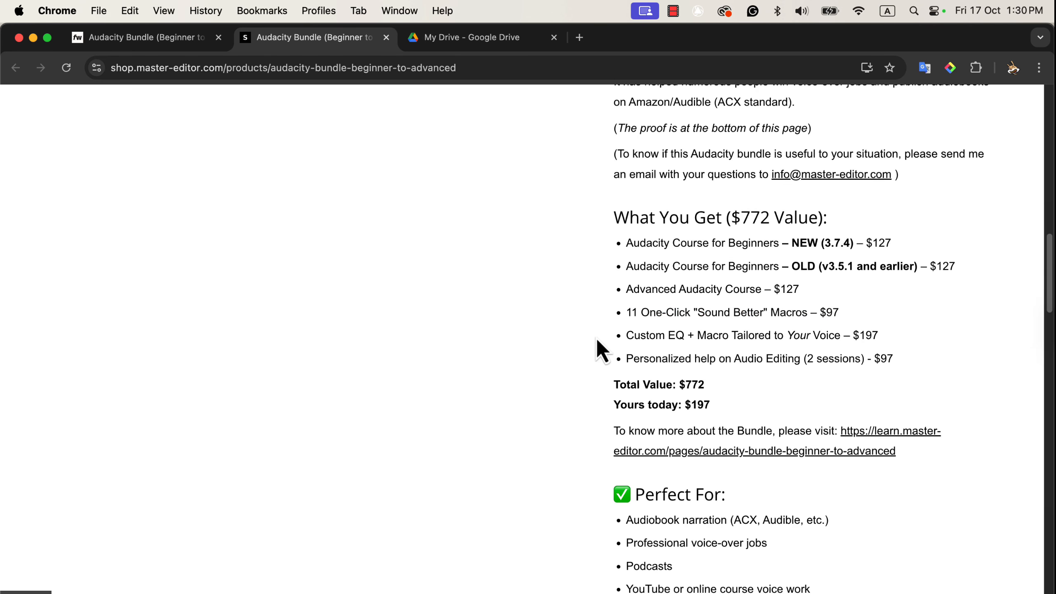